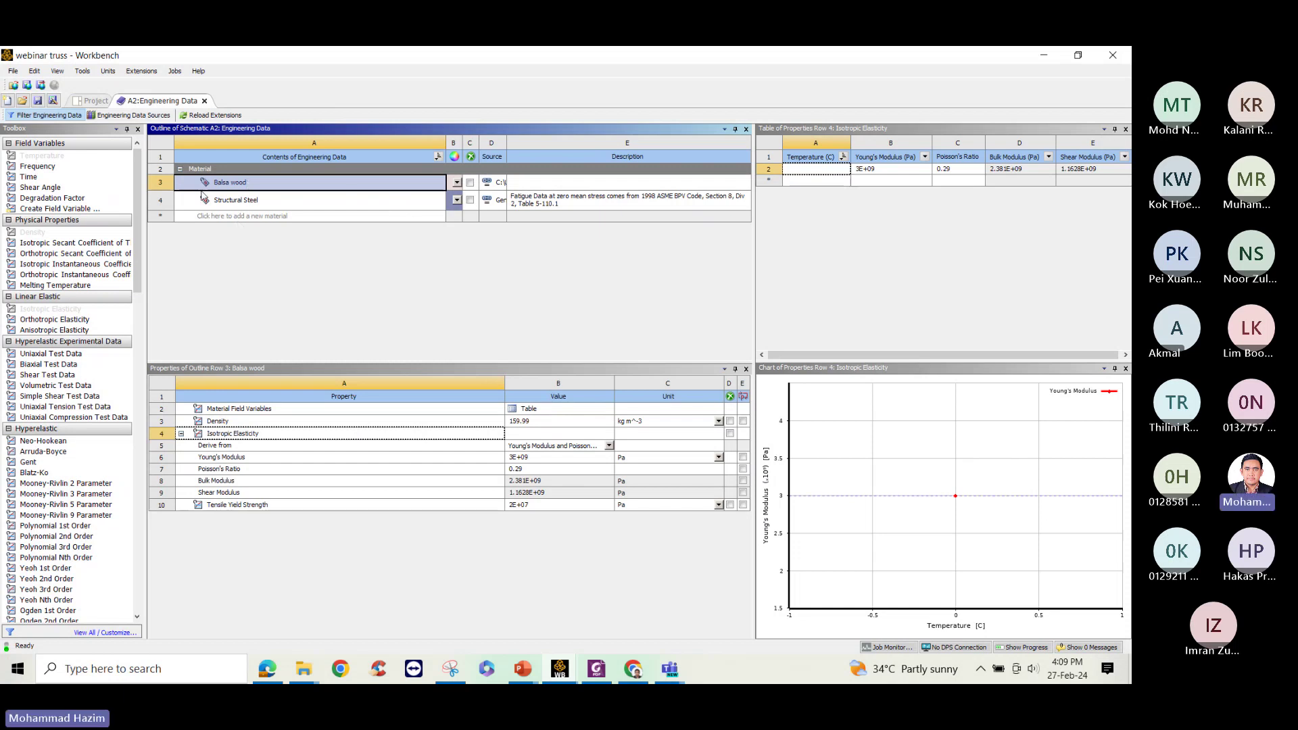
Close the engineering data to return to the project schematic
{"action": "left_click_drag", "start_coordinate": [203, 196], "coordinate": [250, 197]}
{"action": "left_click", "coordinate": [204, 100]}
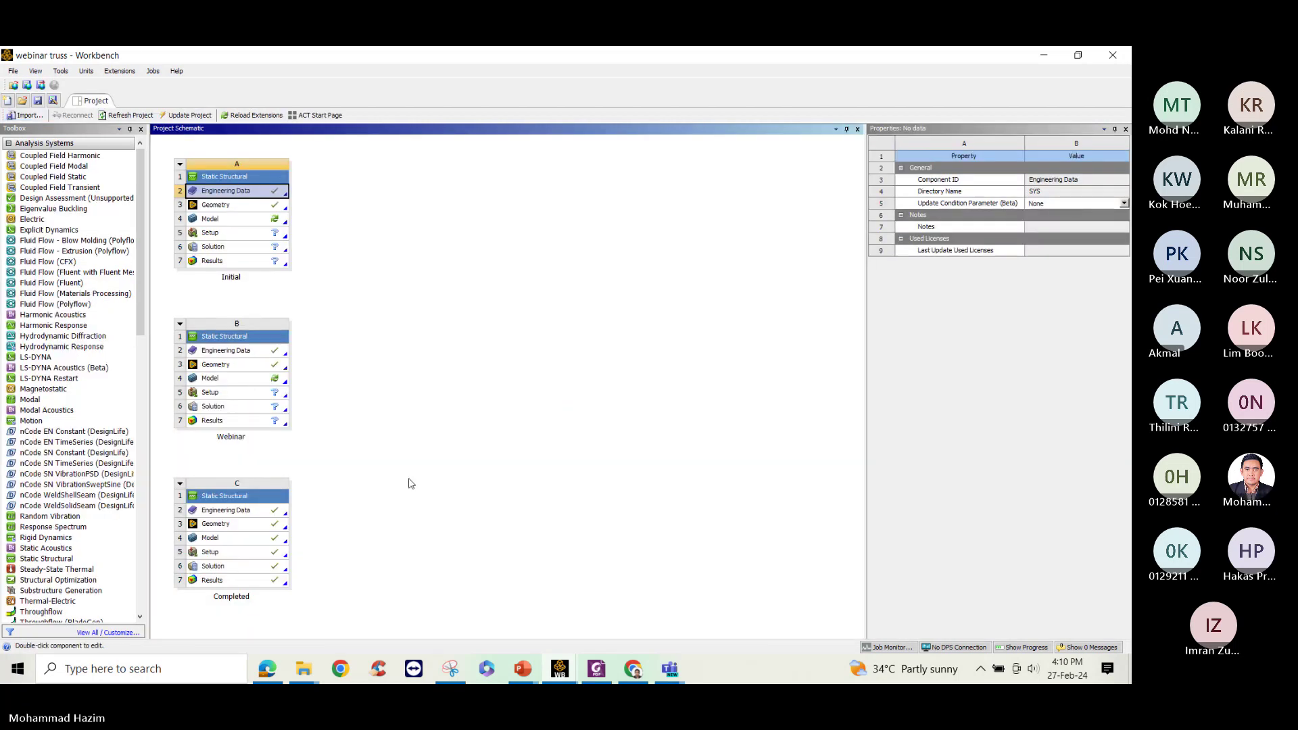
Switch to the PowerPoint slide show and view the Materials and Truss/Beam Dimension and Design 1 slides
{"action": "left_click", "coordinate": [523, 669]}
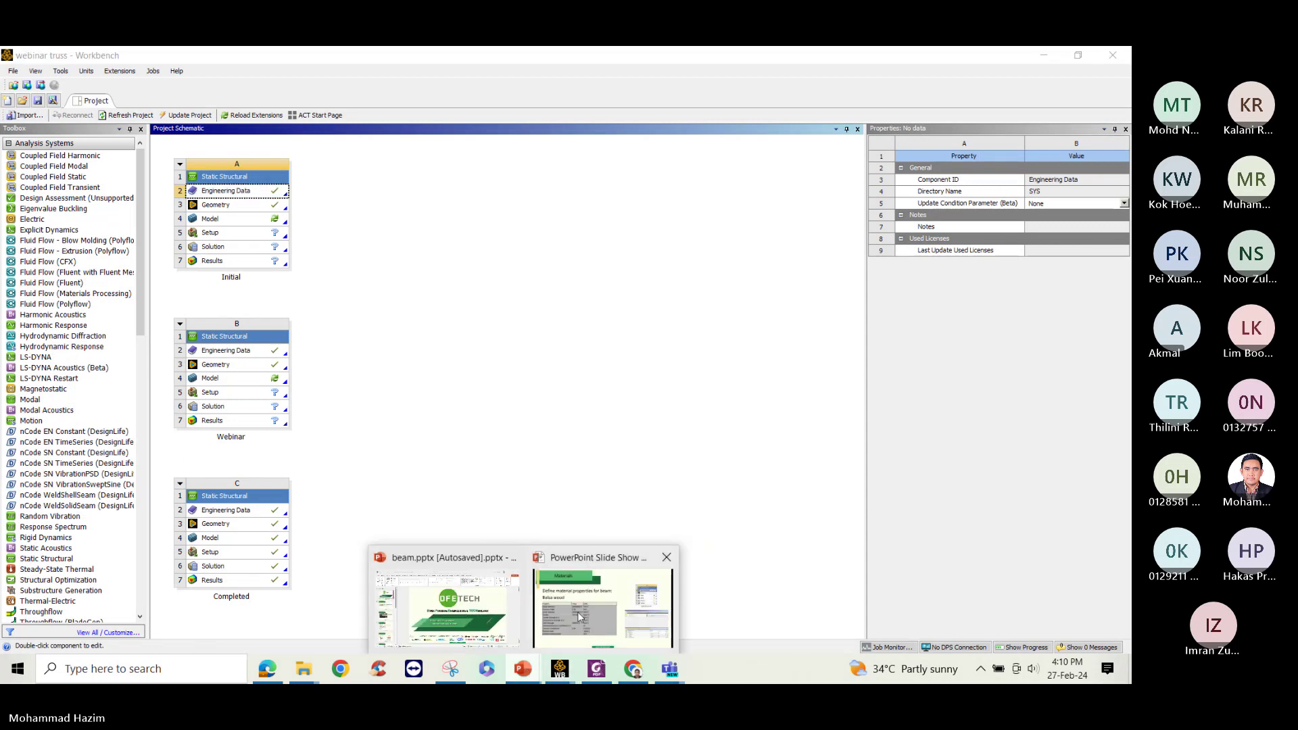
{"action": "left_click", "coordinate": [587, 614]}
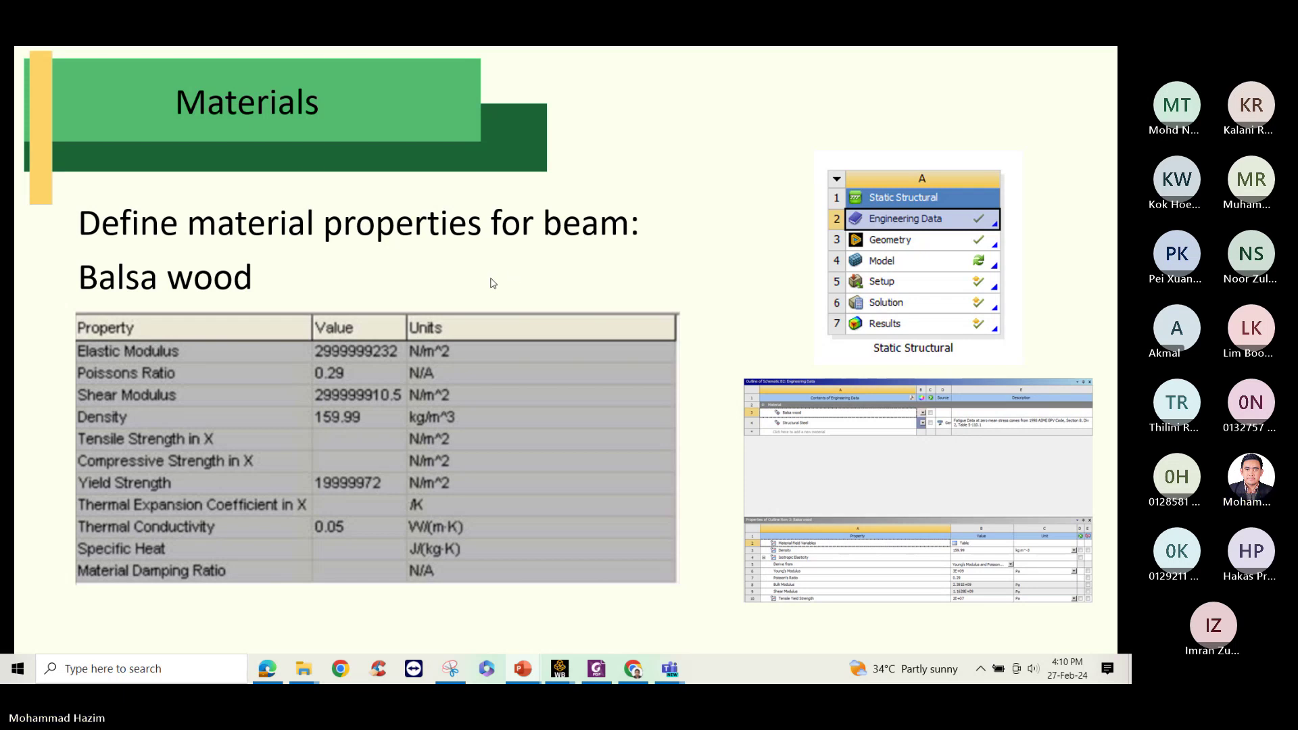
{"action": "left_click", "coordinate": [494, 284]}
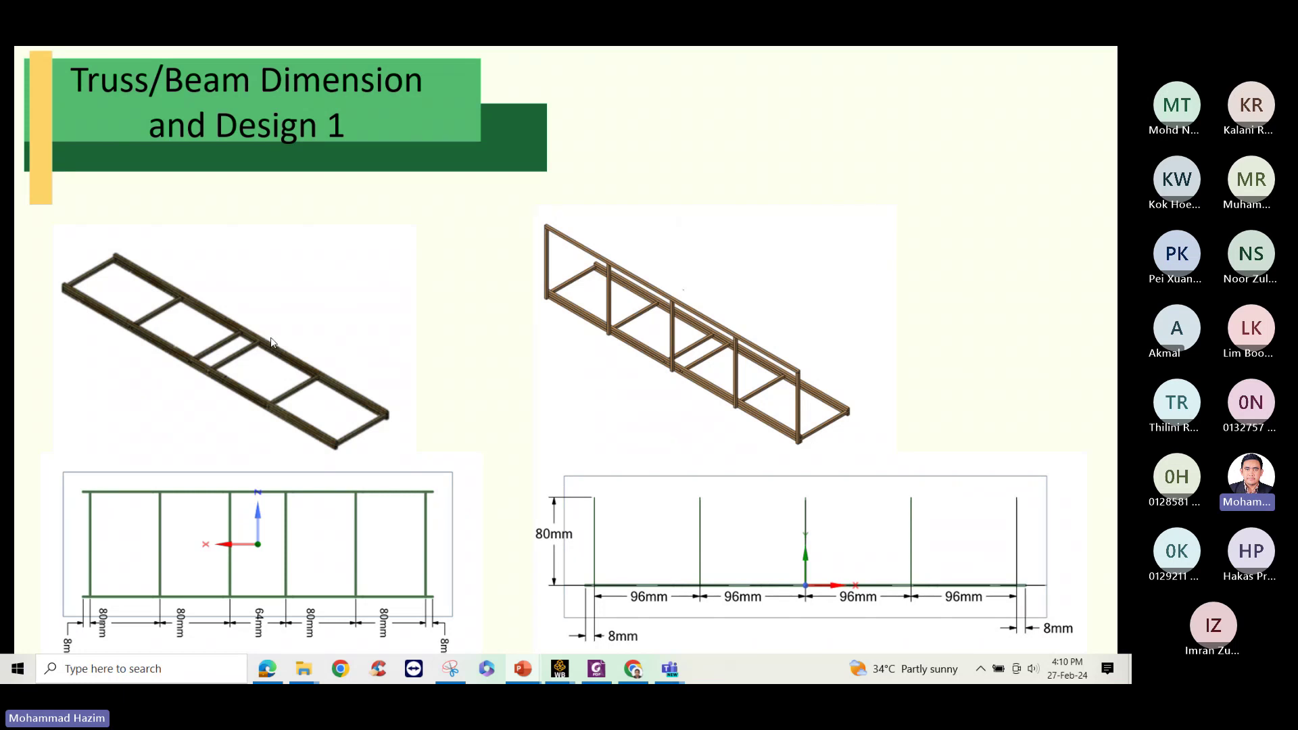
{"action": "left_click", "coordinate": [272, 343]}
{"action": "key", "text": "Left"}
Switch back to the webinar truss project in Workbench and open the Webinar system's geometry in SpaceClaim
{"action": "mouse_move", "coordinate": [561, 667]}
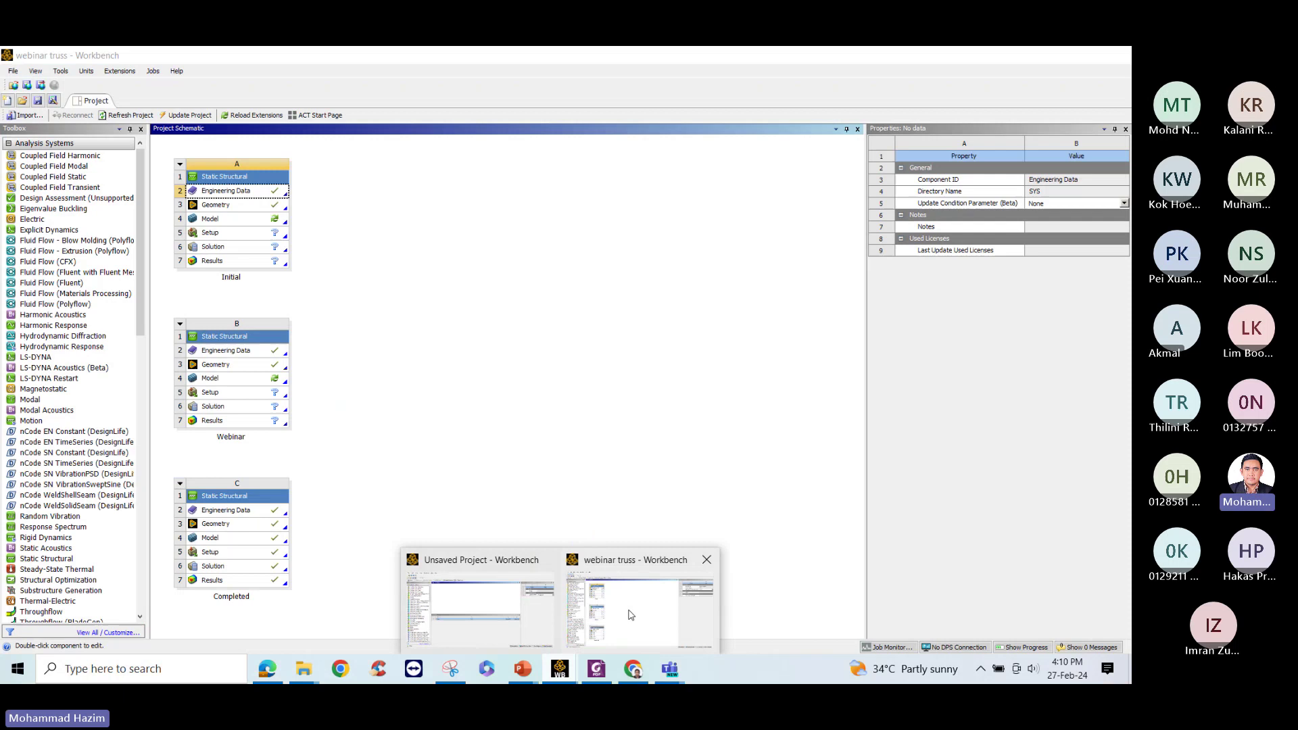
{"action": "left_click", "coordinate": [629, 616]}
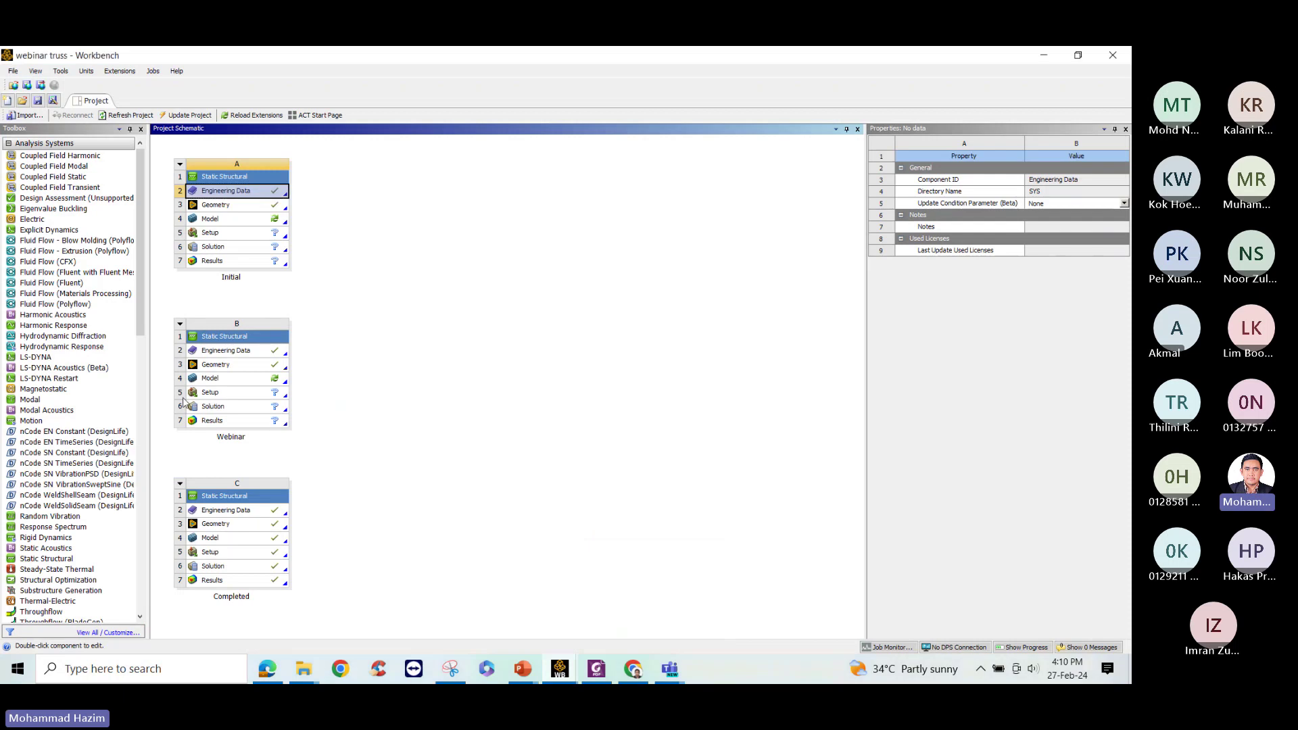
{"action": "left_click", "coordinate": [234, 367]}
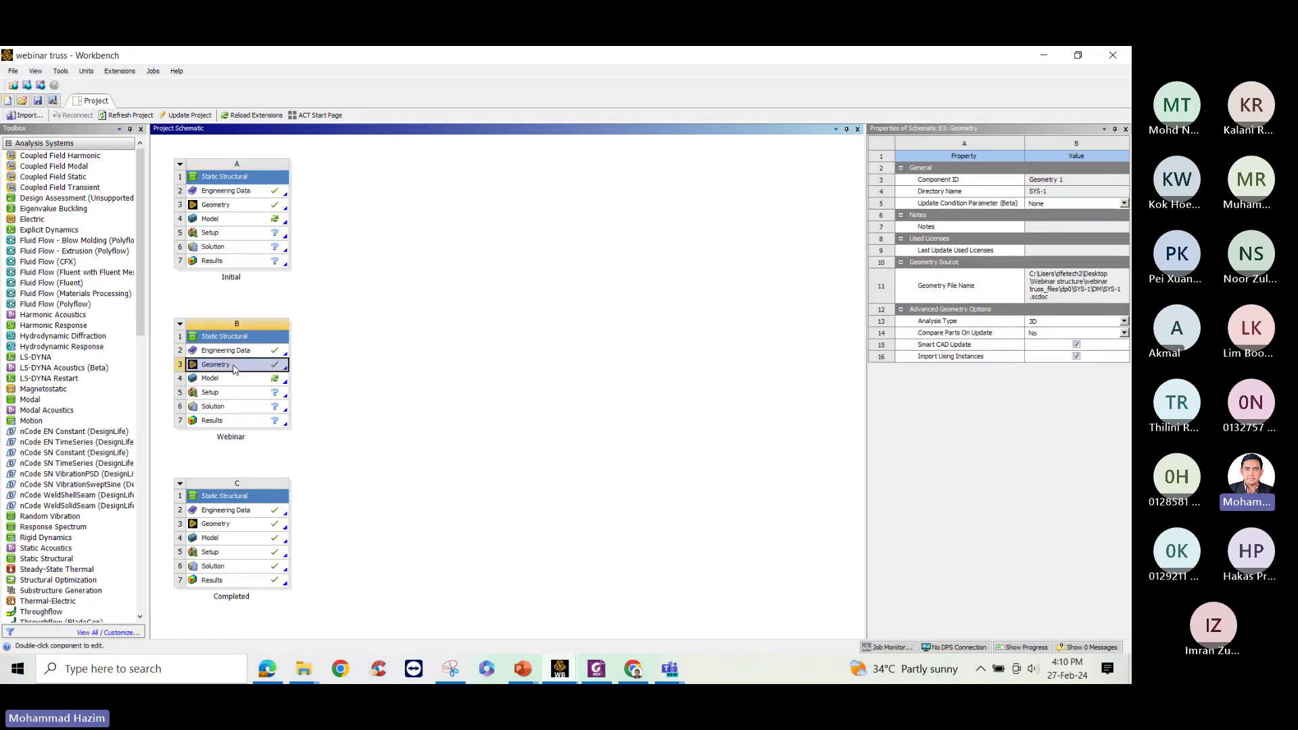
{"action": "right_click", "coordinate": [230, 365]}
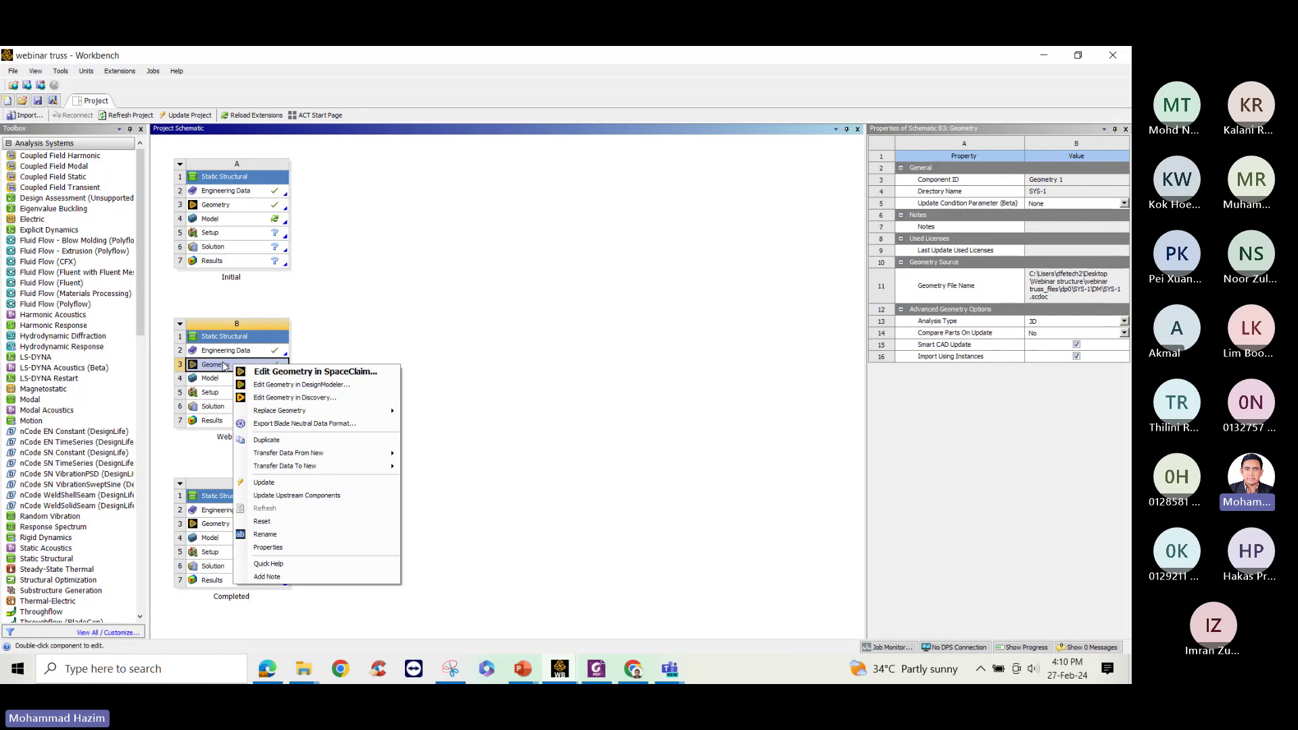
{"action": "left_click", "coordinate": [269, 373]}
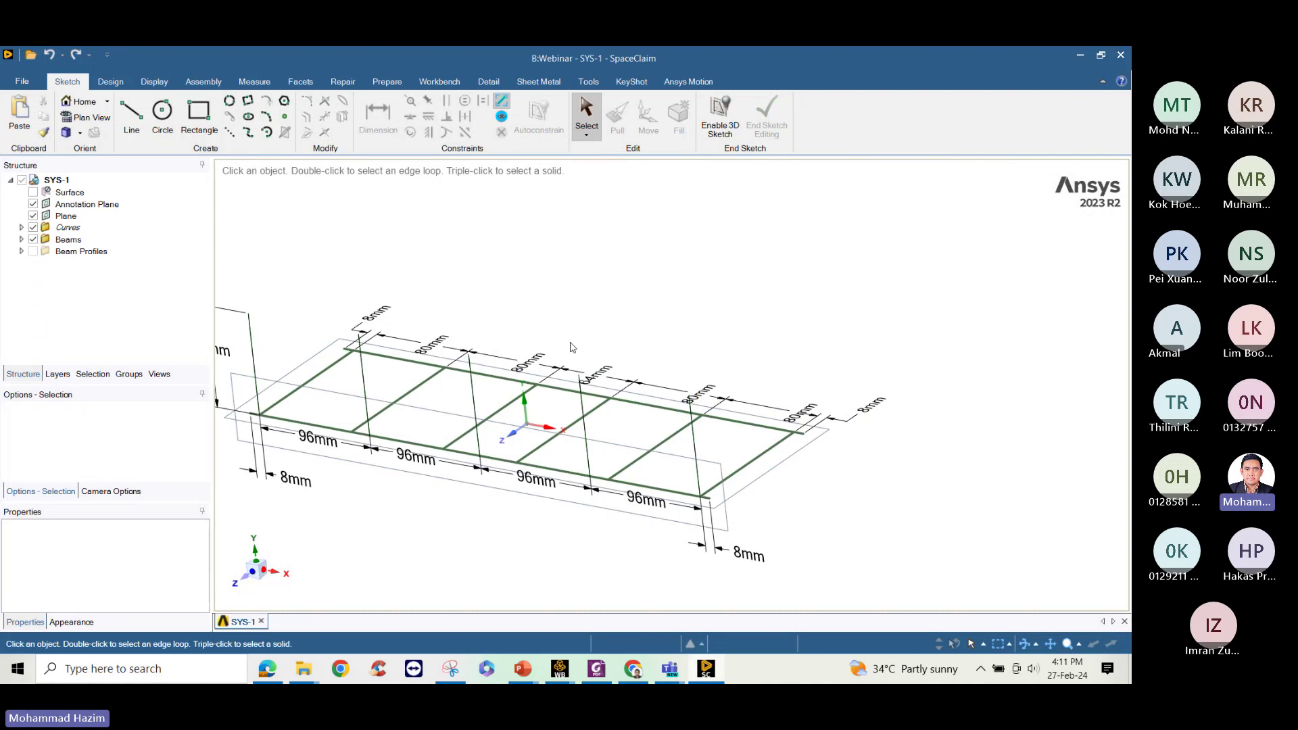
{"action": "middle_click_drag", "start_coordinate": [571, 345], "coordinate": [478, 289]}
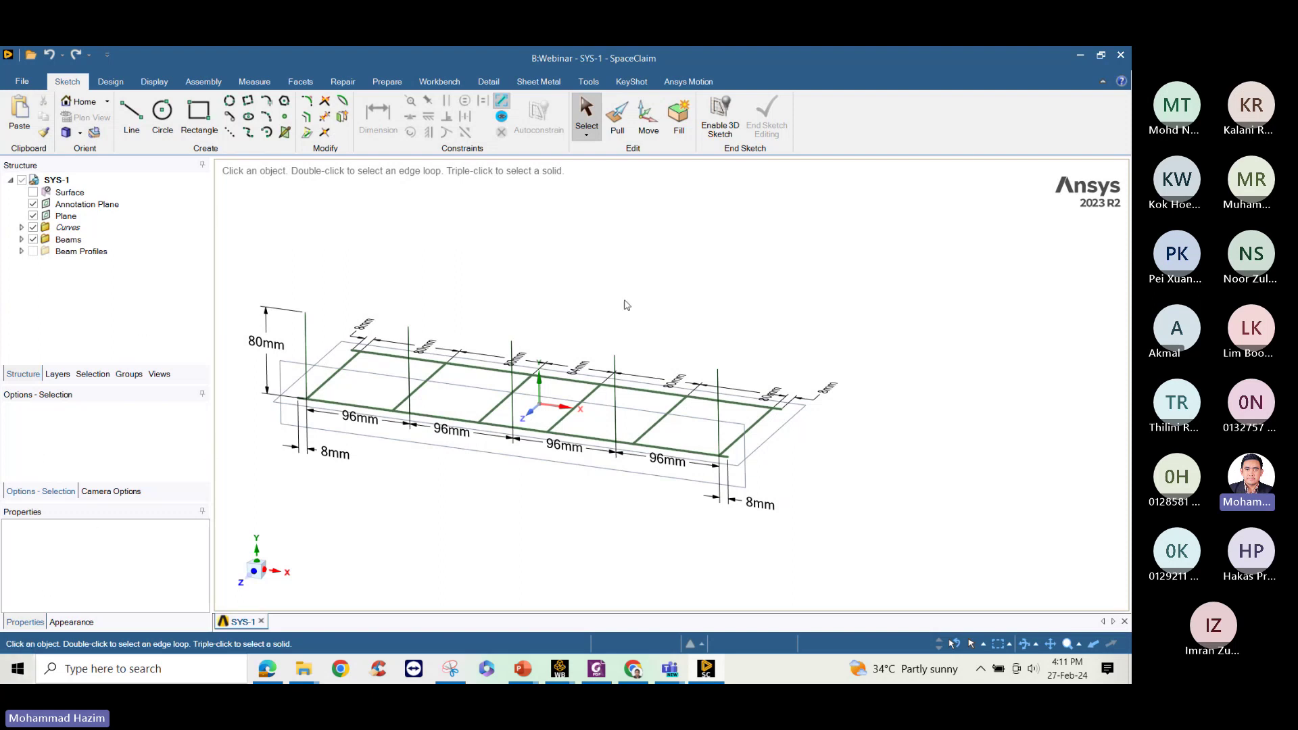
{"action": "mouse_move", "coordinate": [617, 293]}
{"action": "middle_mouse_down"}
{"action": "mouse_move", "coordinate": [631, 313]}
{"action": "mouse_move", "coordinate": [609, 305]}
{"action": "middle_mouse_up"}
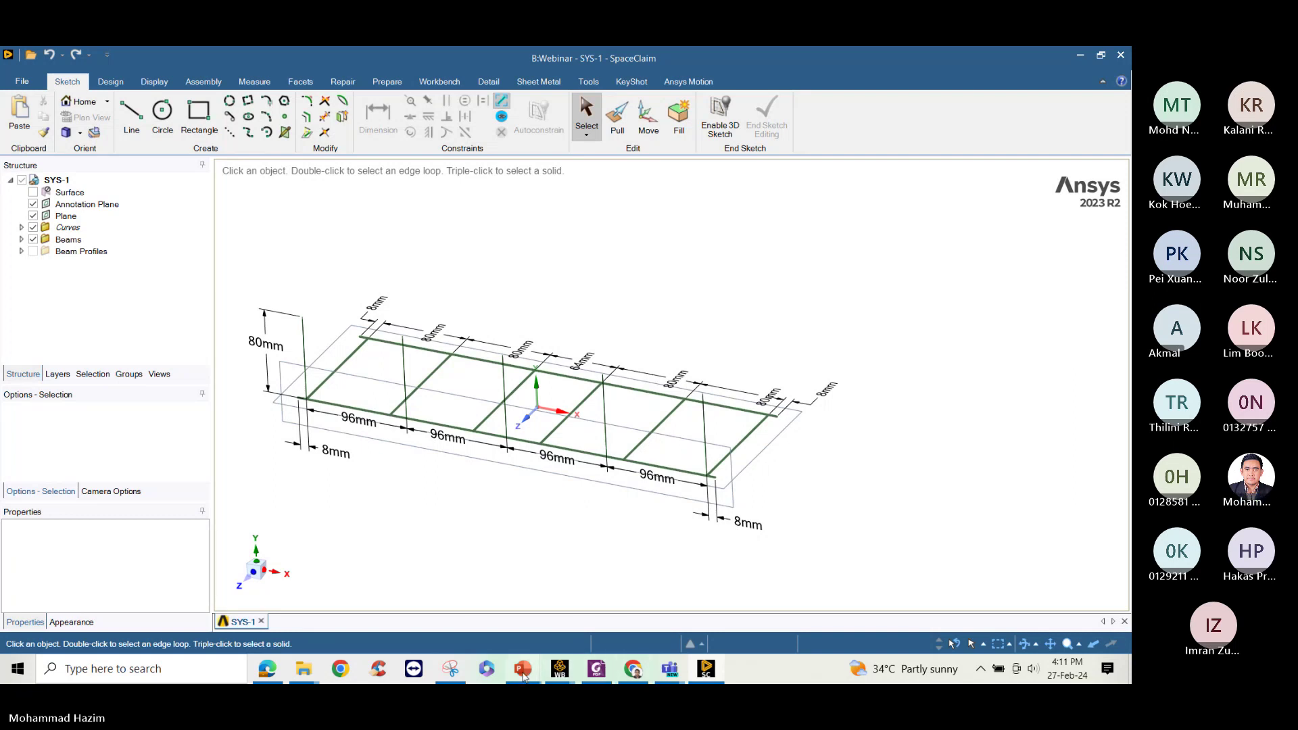
Switch to the PowerPoint slide show and view the truss dimension, cross bracing and beam cross-section slides
{"action": "mouse_move", "coordinate": [529, 653]}
{"action": "left_click", "coordinate": [632, 612]}
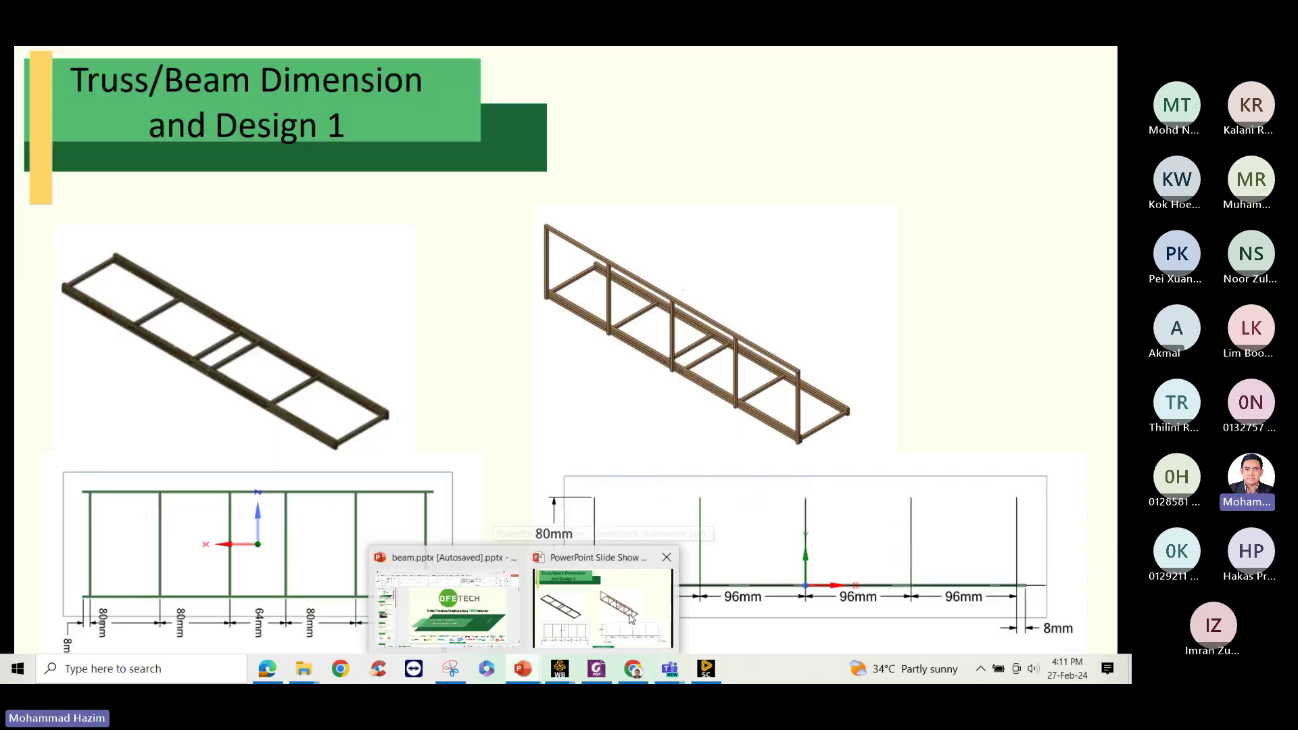
{"action": "scroll", "coordinate": [382, 336], "scroll_direction": "down", "scroll_amount": 2}
{"action": "scroll", "coordinate": [405, 361], "scroll_direction": "up", "scroll_amount": 2}
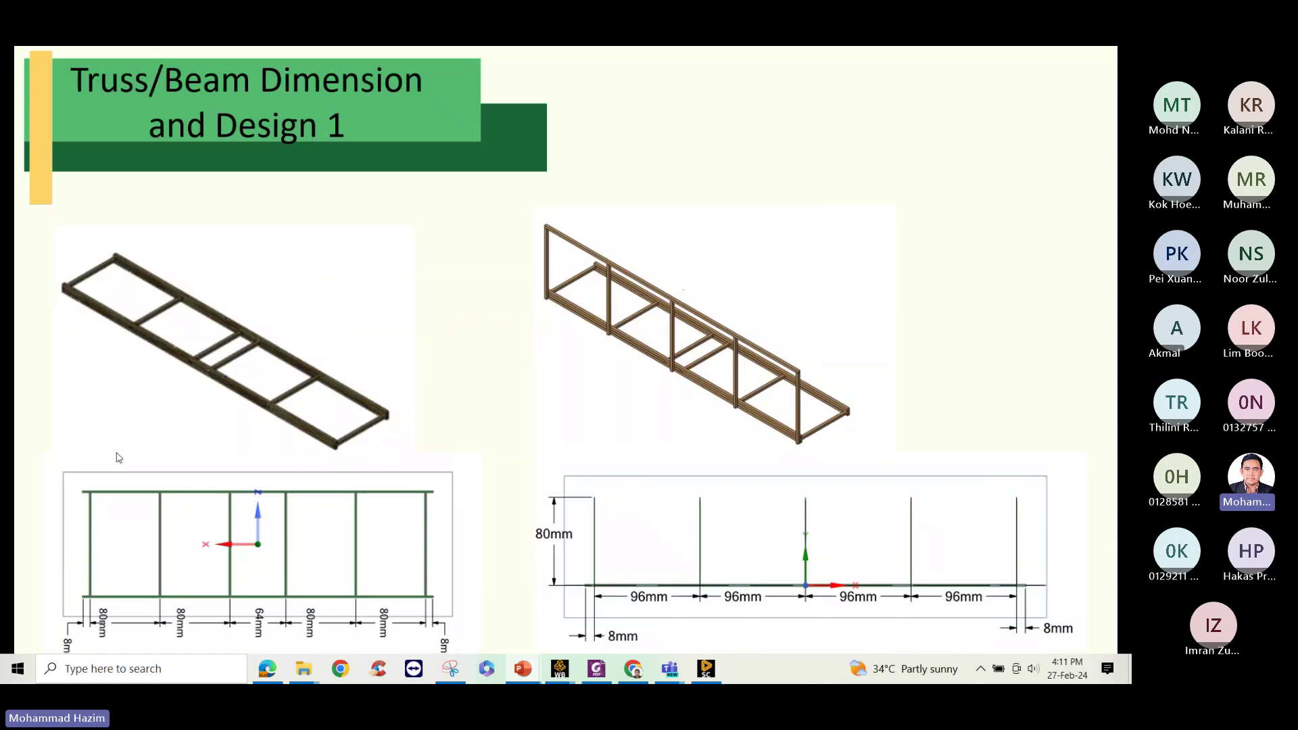
{"action": "scroll", "coordinate": [369, 379], "scroll_direction": "down", "scroll_amount": 1}
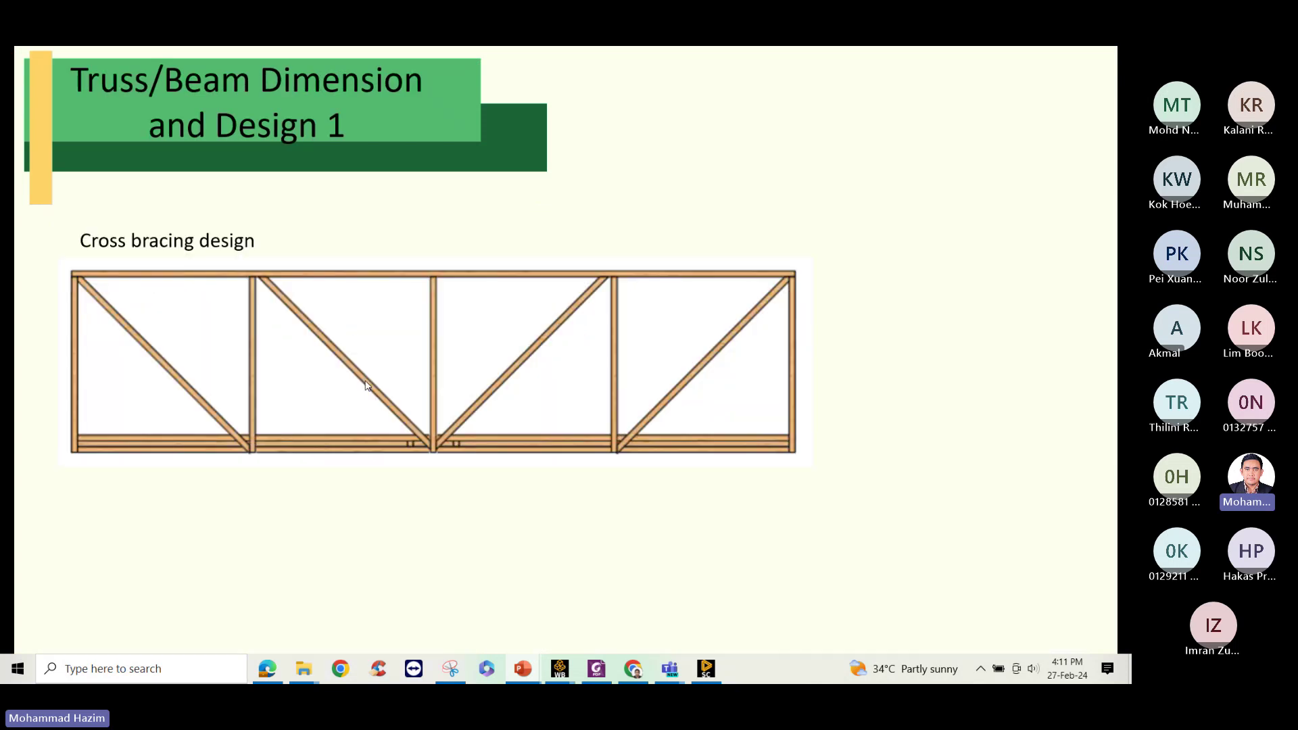
{"action": "scroll", "coordinate": [372, 379], "scroll_direction": "down", "scroll_amount": 1}
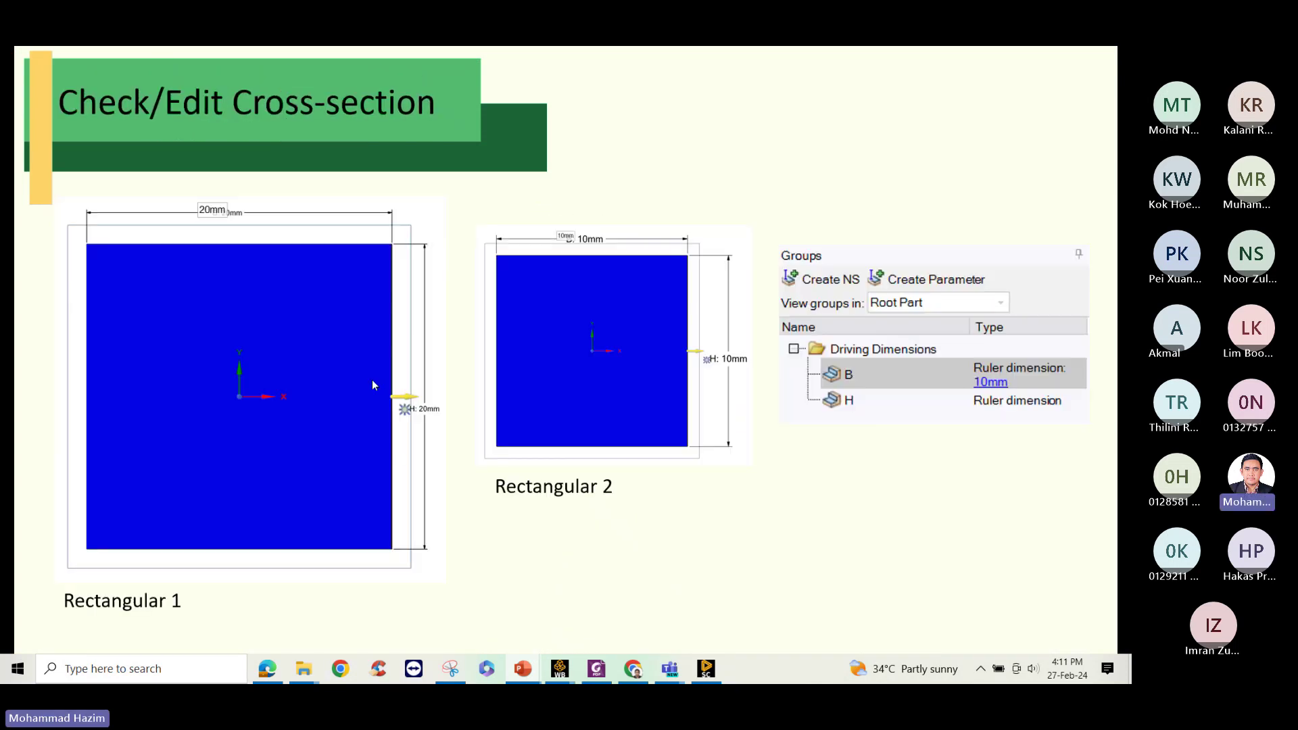
{"action": "scroll", "coordinate": [372, 379], "scroll_direction": "down", "scroll_amount": 1}
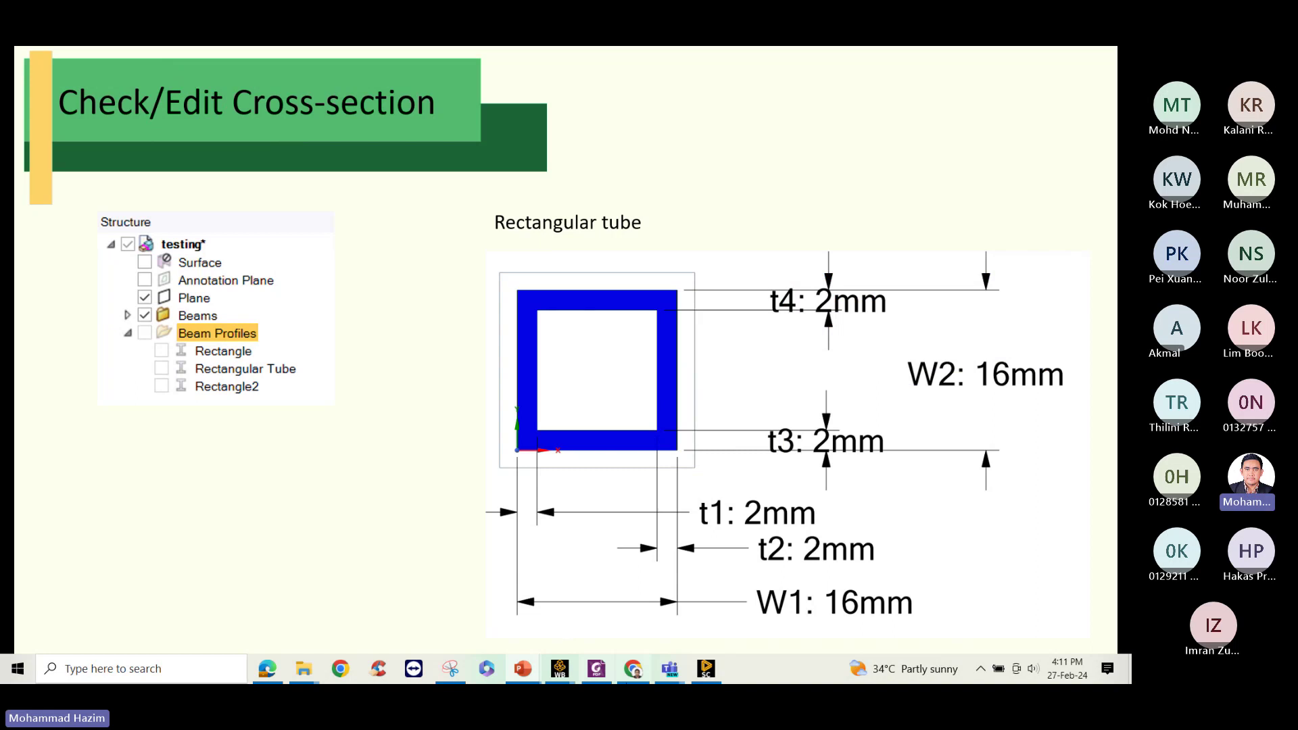
{"action": "left_click", "coordinate": [633, 670]}
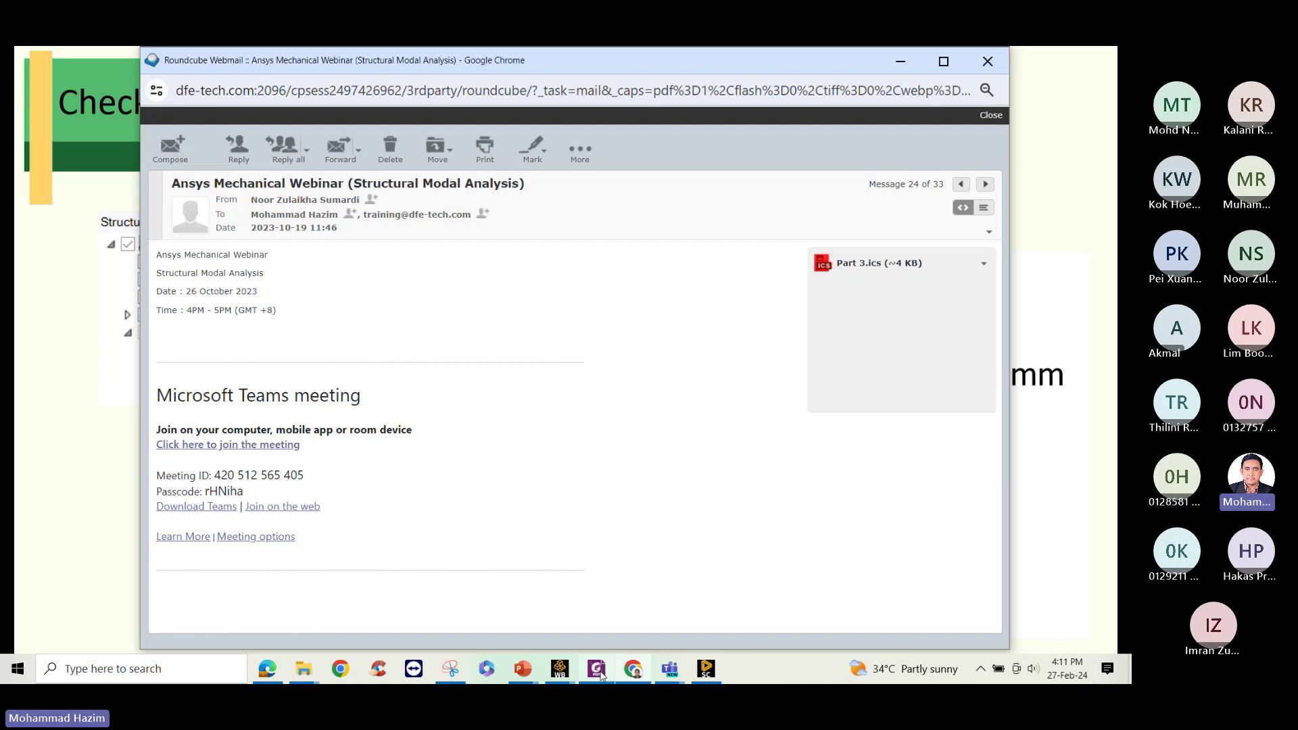
{"action": "mouse_move", "coordinate": [600, 674]}
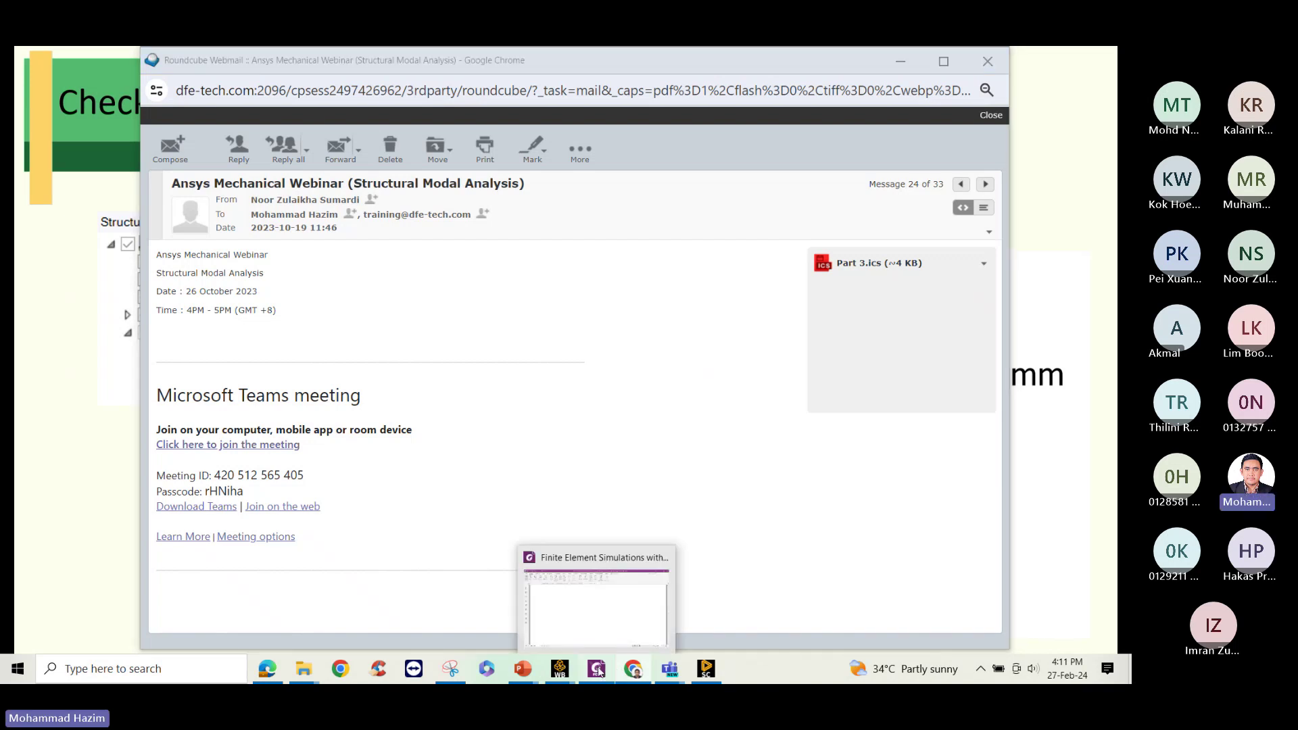
{"action": "left_click", "coordinate": [597, 670]}
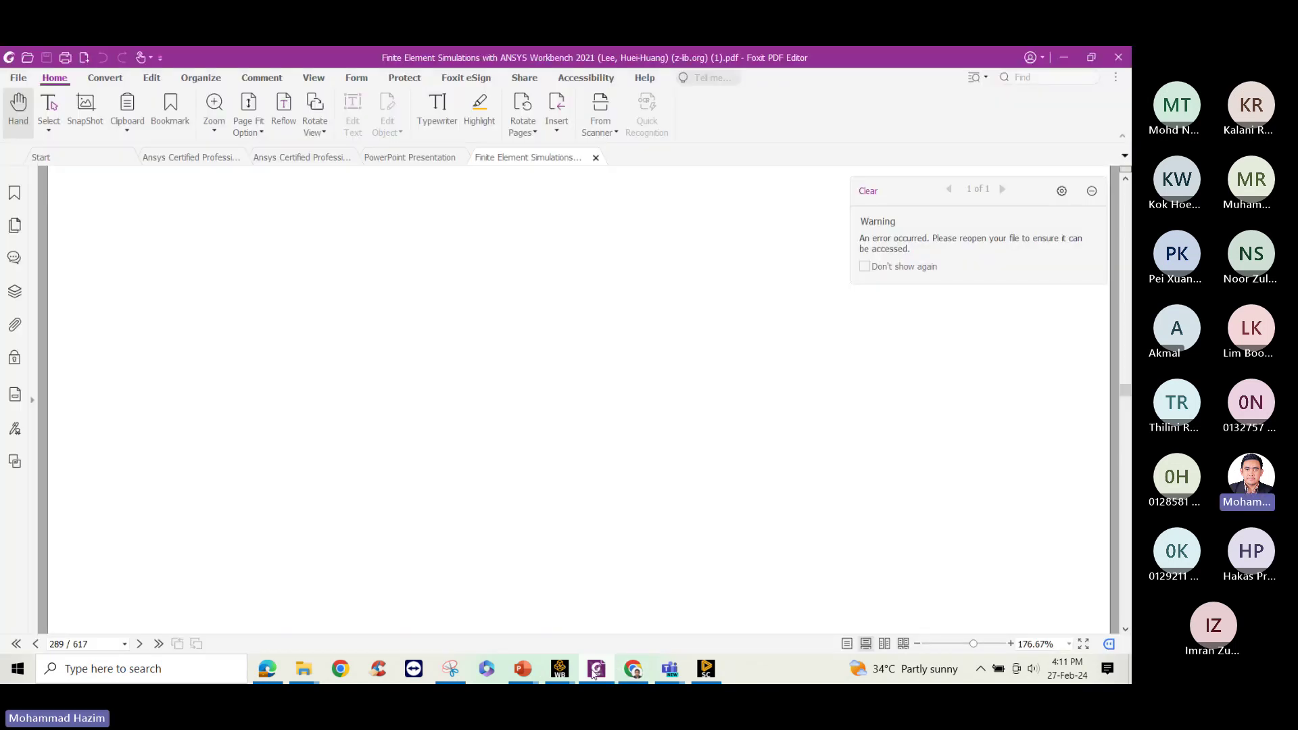
{"action": "left_click", "coordinate": [595, 670]}
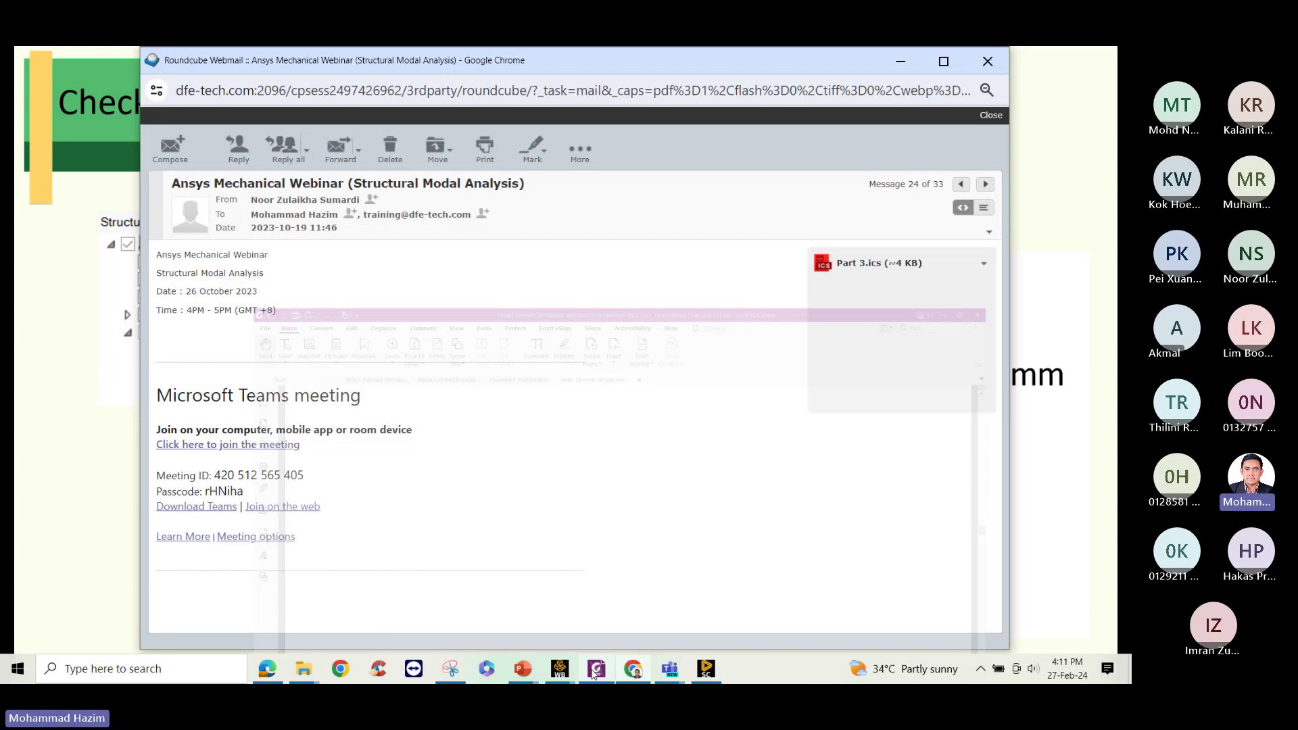
{"action": "left_click", "coordinate": [633, 669]}
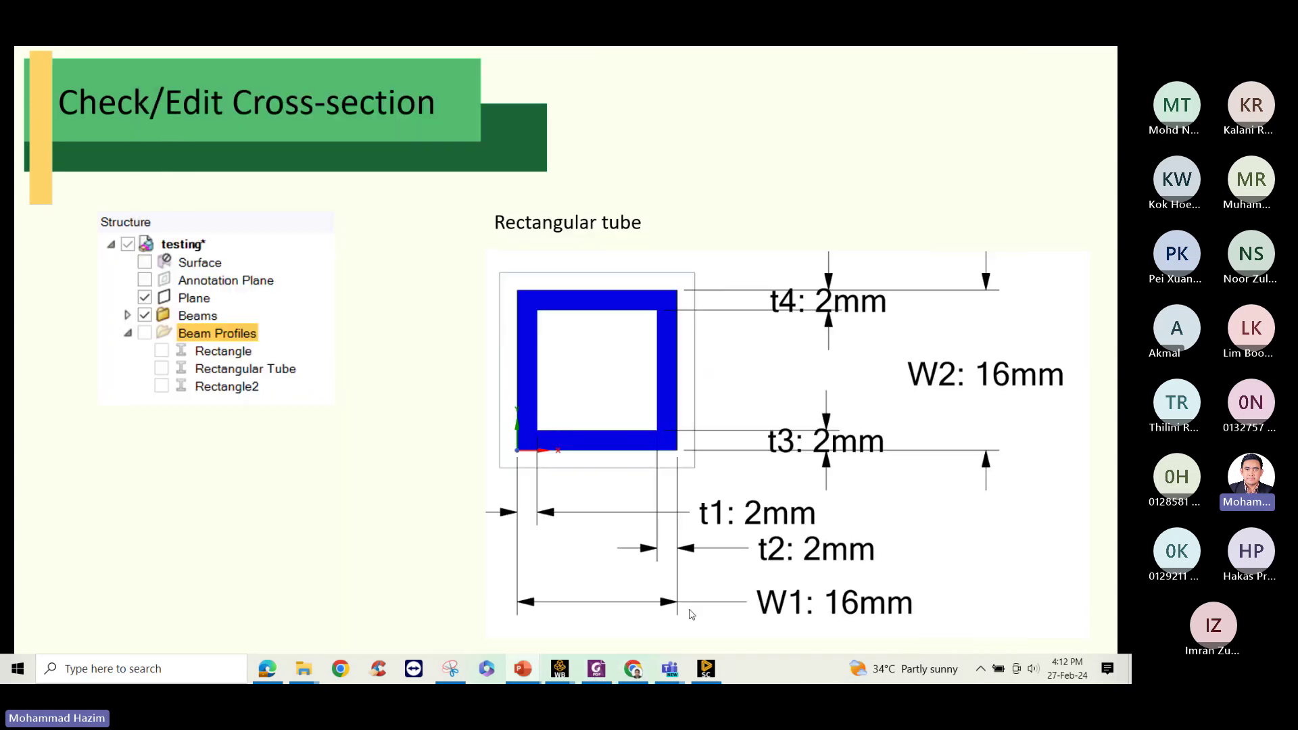
Switch to SpaceClaim and add a new solid rectangle beam profile from the new profile library
{"action": "left_click", "coordinate": [705, 668]}
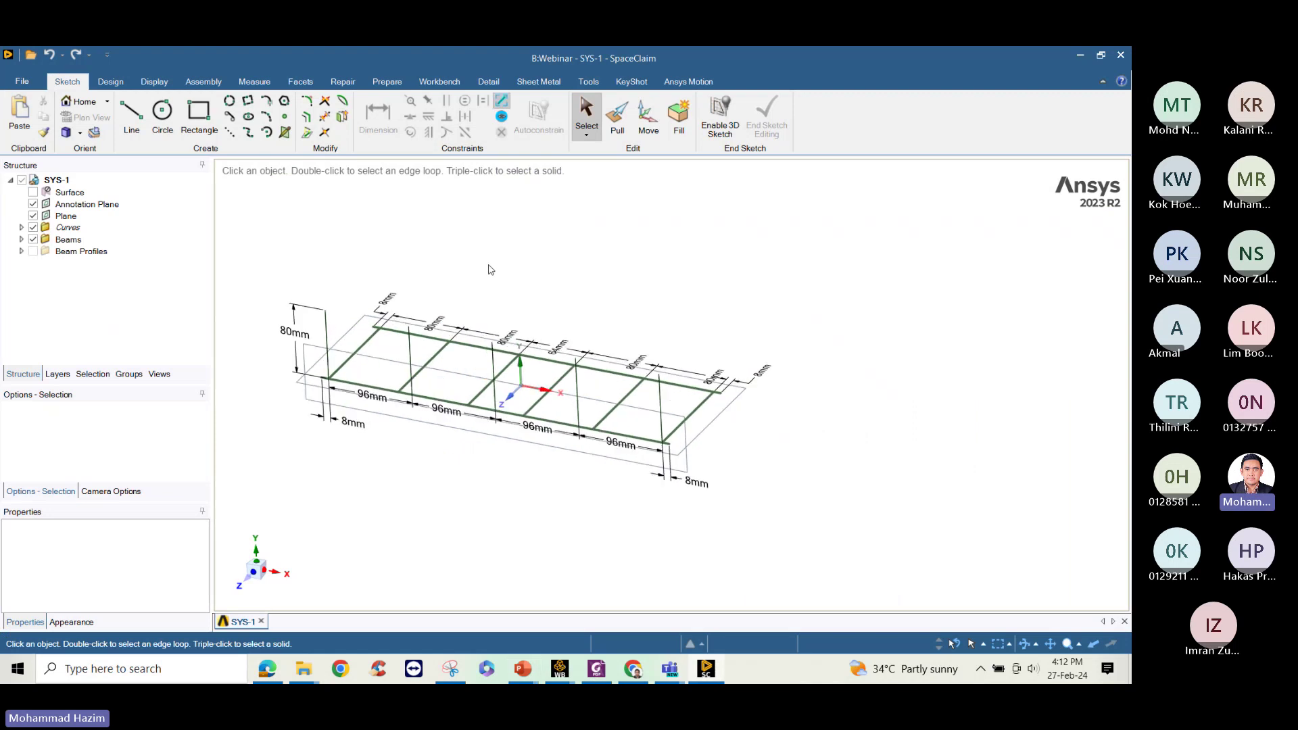
{"action": "left_click", "coordinate": [386, 82]}
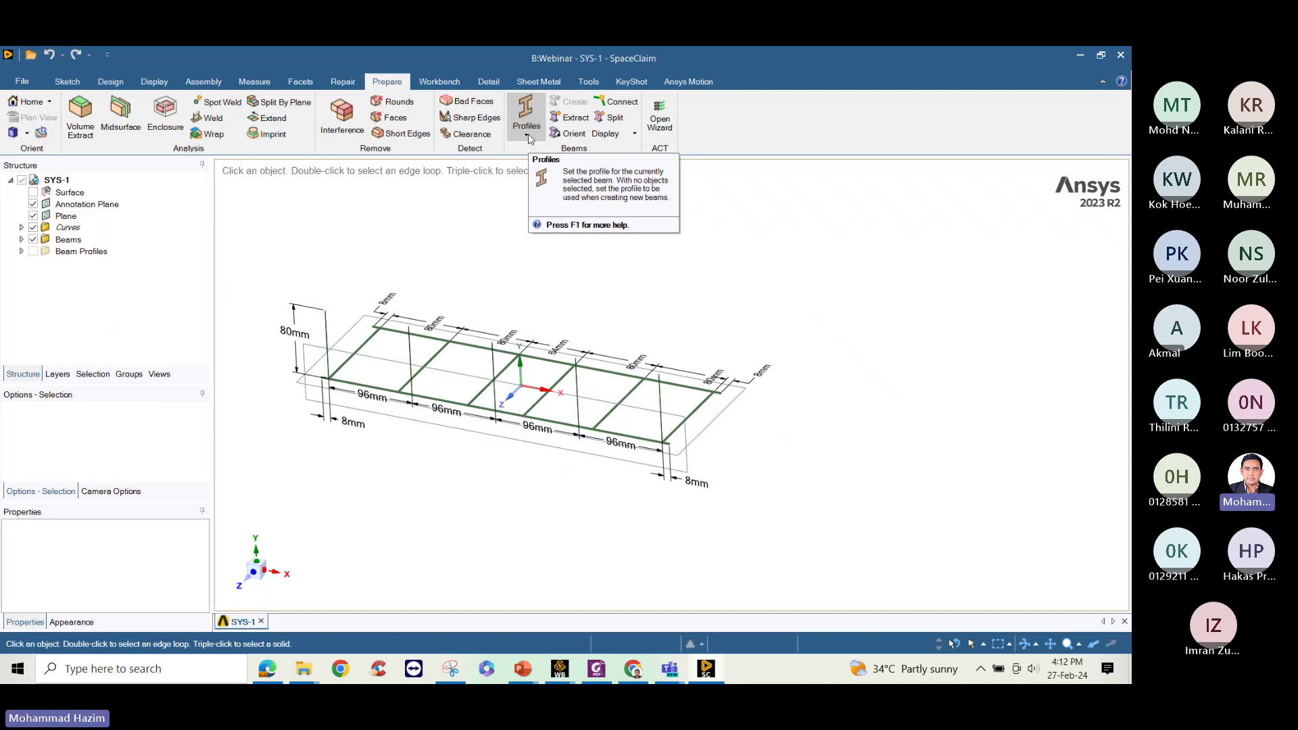
{"action": "left_click", "coordinate": [528, 135]}
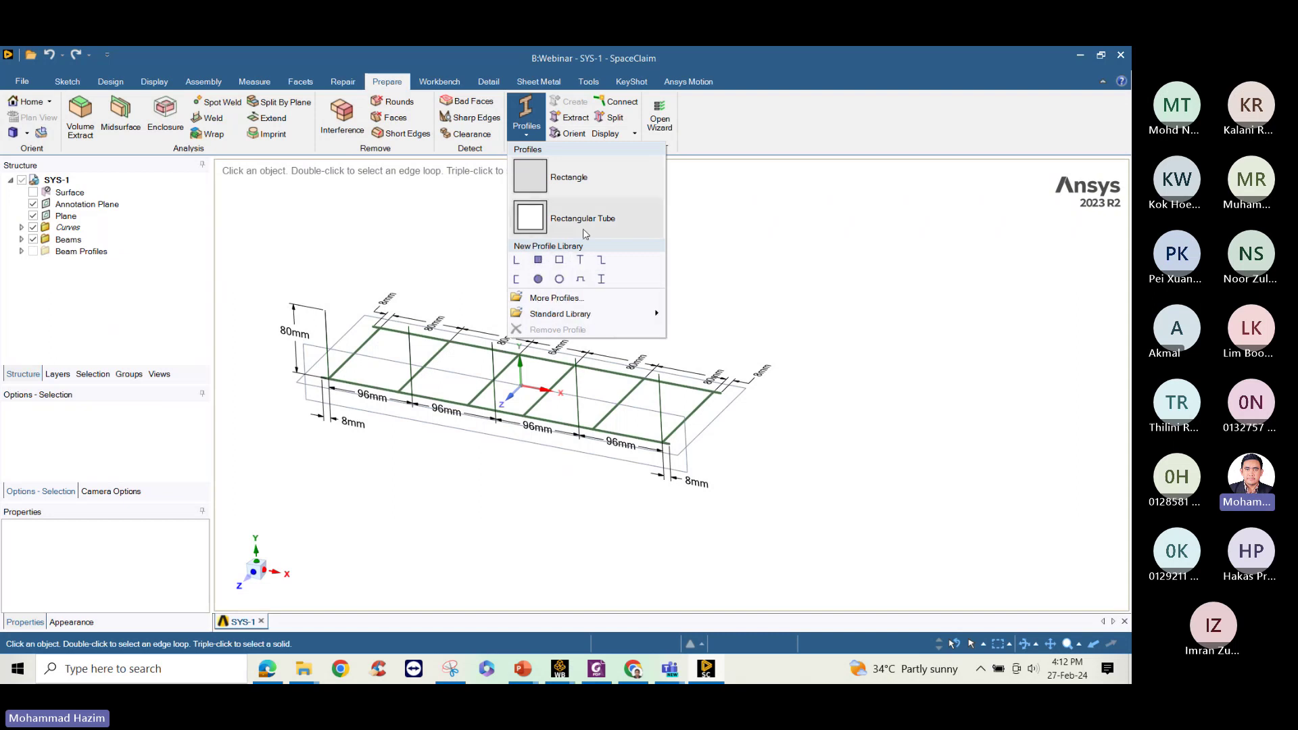
{"action": "left_click", "coordinate": [537, 261]}
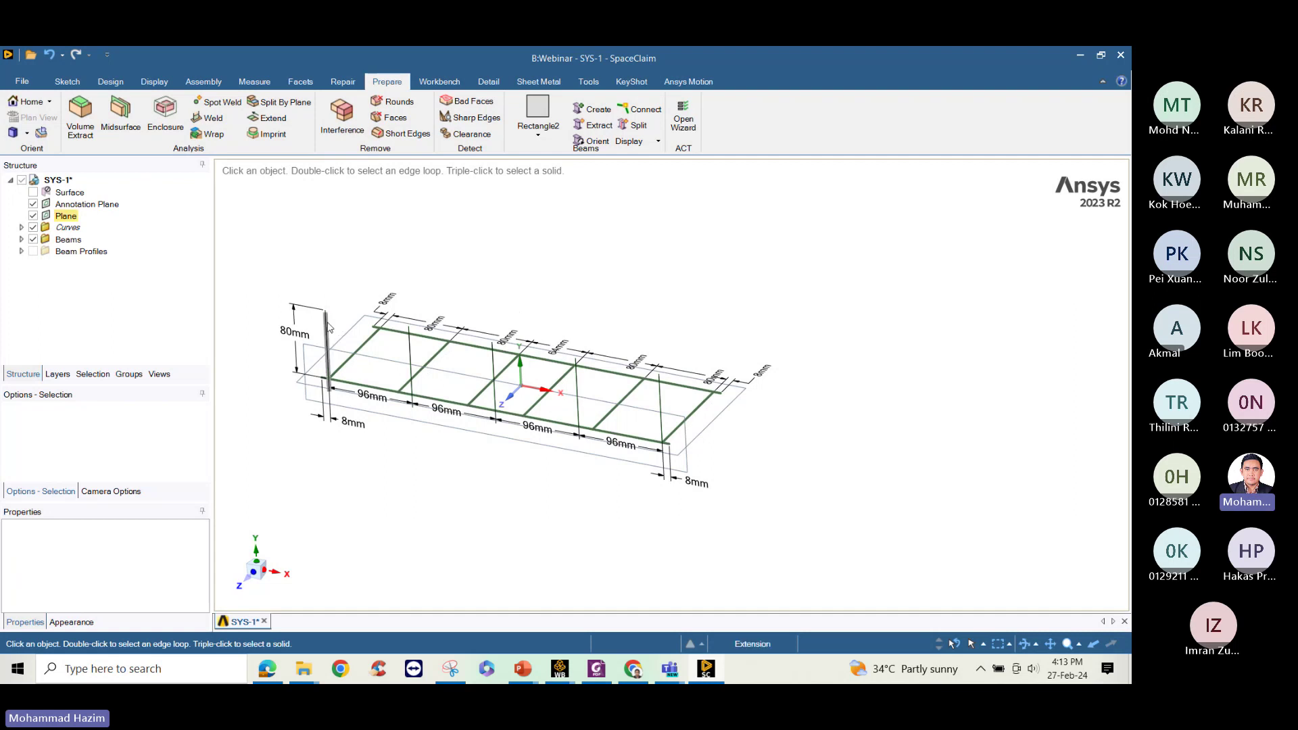
Create beams with the new rectangle profile on the five 80 mm vertical curves along the front of the frame
{"action": "left_click", "coordinate": [594, 111]}
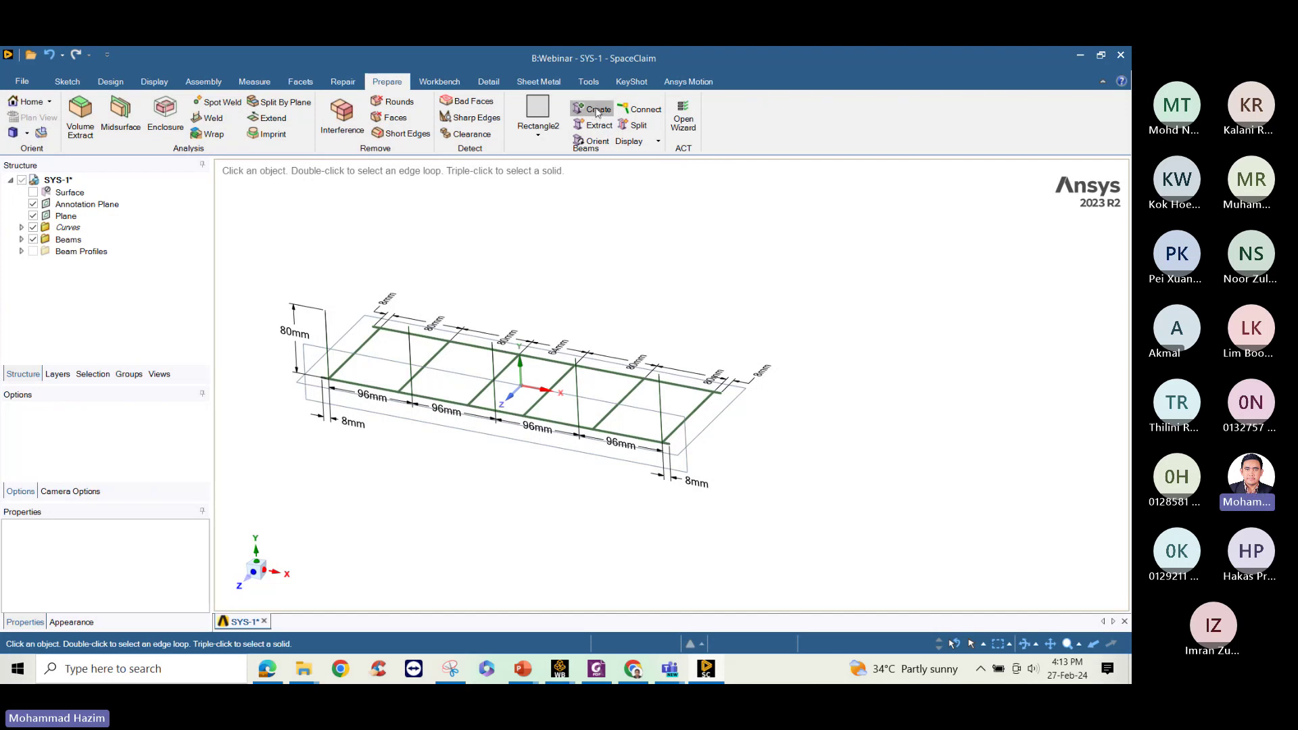
{"action": "left_click", "coordinate": [328, 330]}
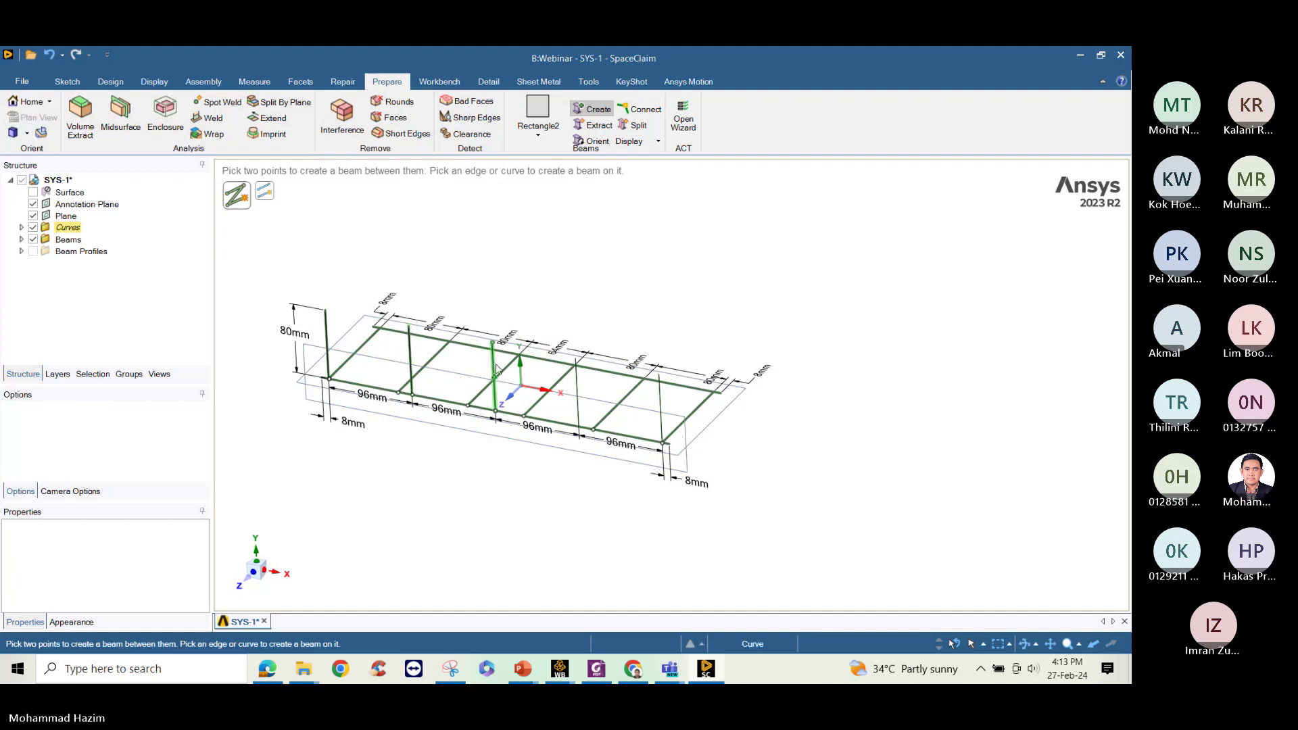
{"action": "left_click", "coordinate": [665, 408]}
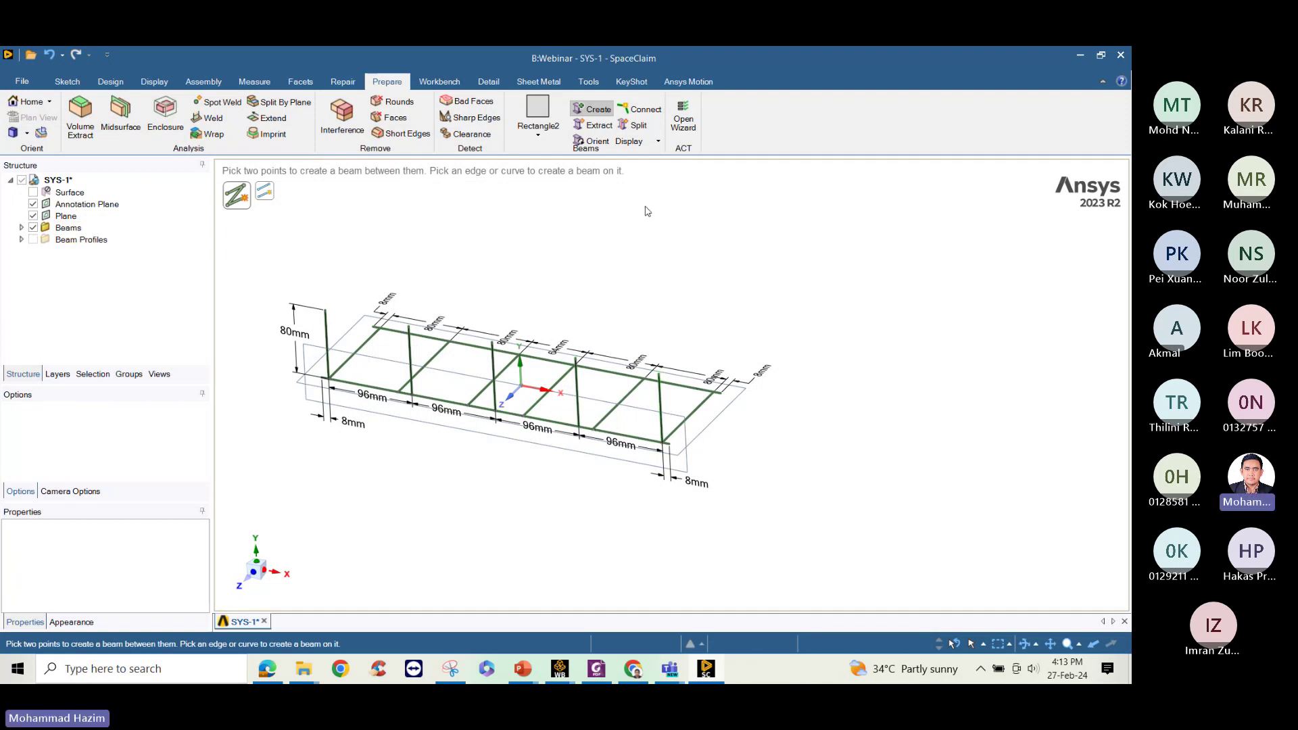
Set the beam display to solid beams
{"action": "left_click", "coordinate": [628, 142]}
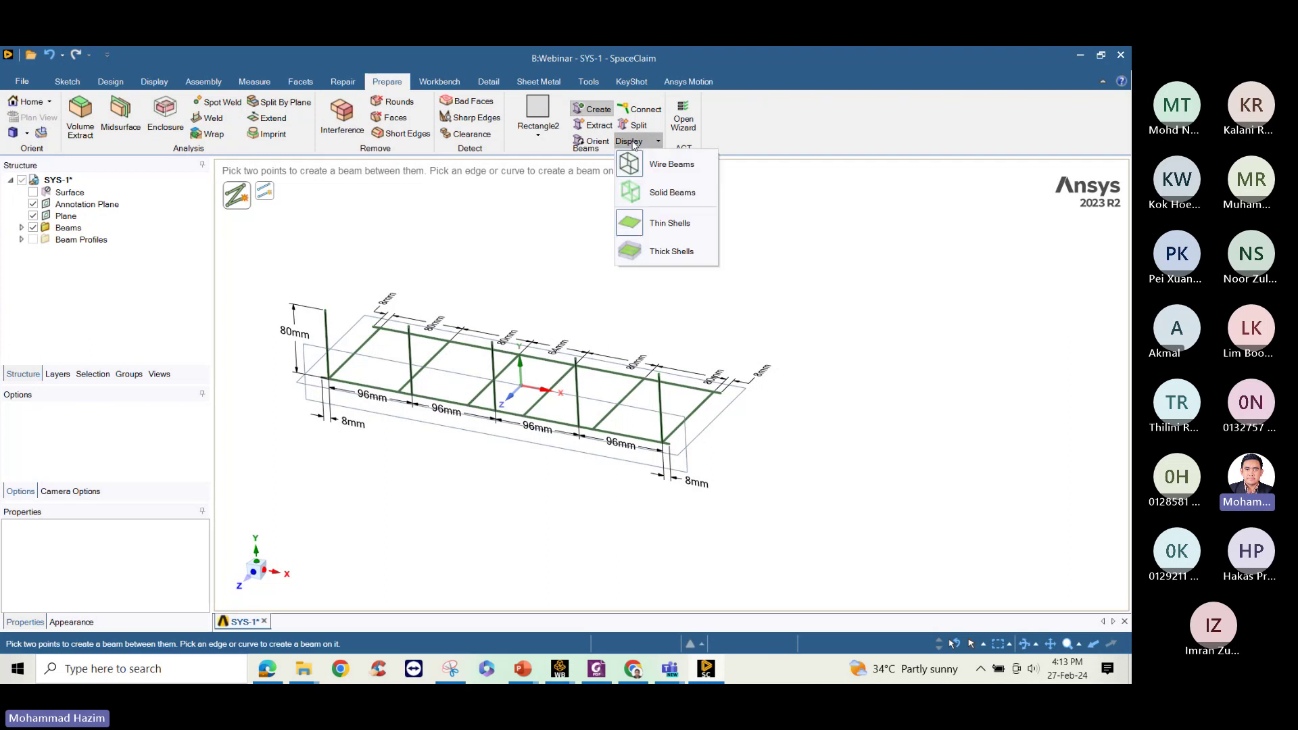
{"action": "left_click", "coordinate": [653, 196]}
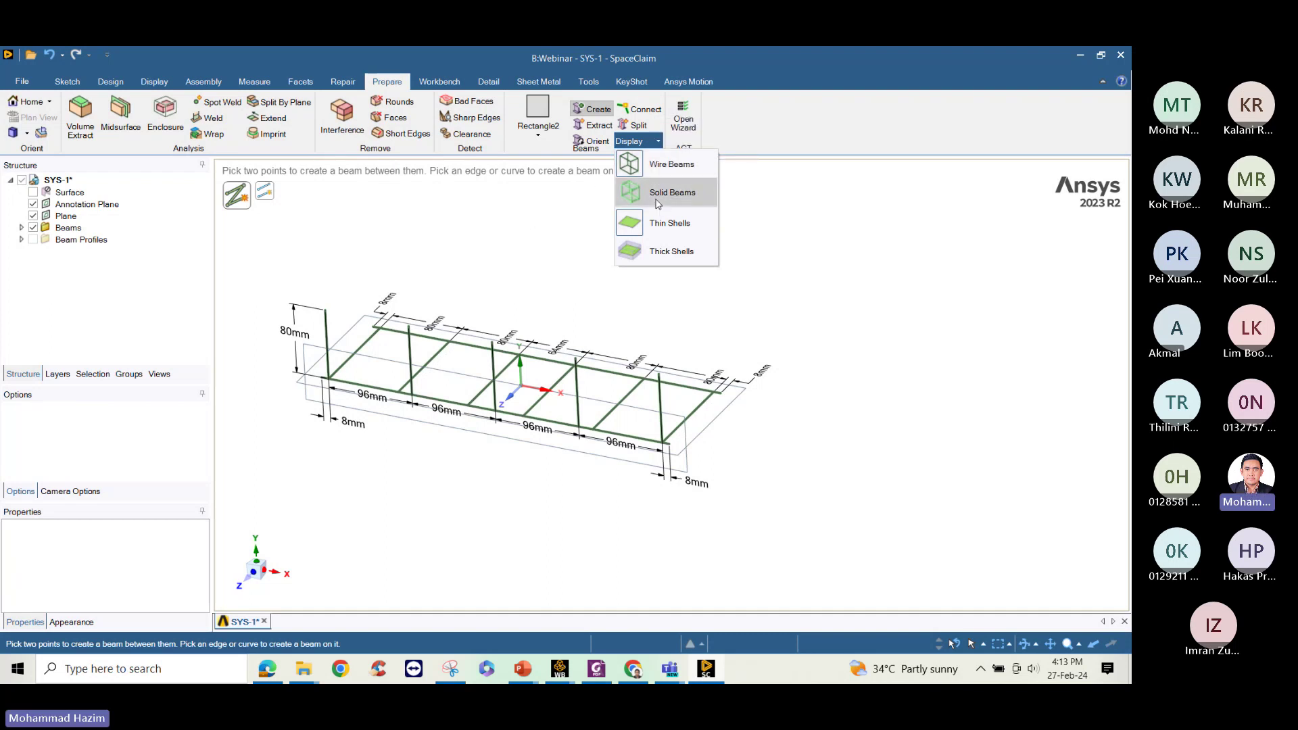
{"action": "left_click", "coordinate": [656, 195]}
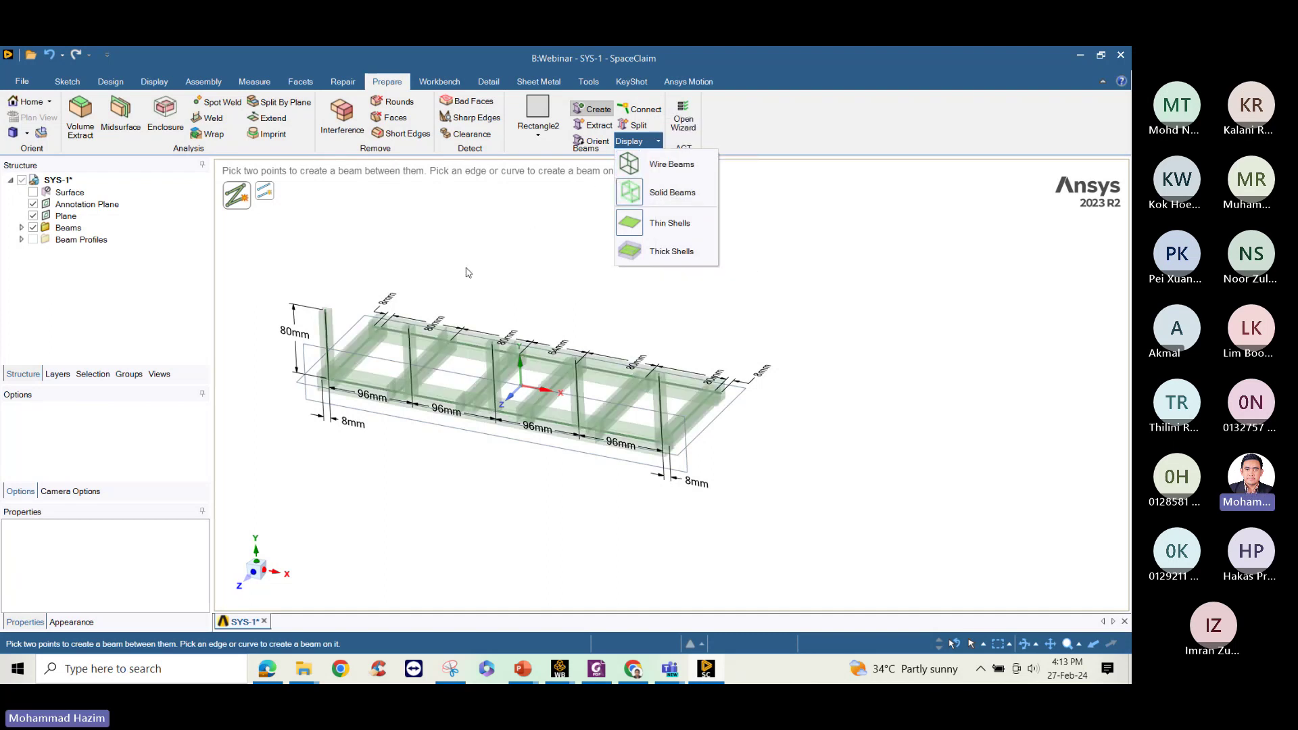
Examine the cross-sections of the vertical beams and their joints with the base frame from several angles
{"action": "middle_click_drag", "start_coordinate": [459, 267], "coordinate": [430, 415]}
{"action": "scroll", "coordinate": [432, 415], "scroll_direction": "down", "scroll_amount": 3}
{"action": "scroll", "coordinate": [443, 414], "scroll_direction": "up", "scroll_amount": 9}
{"action": "scroll", "coordinate": [530, 297], "scroll_direction": "down", "scroll_amount": 2}
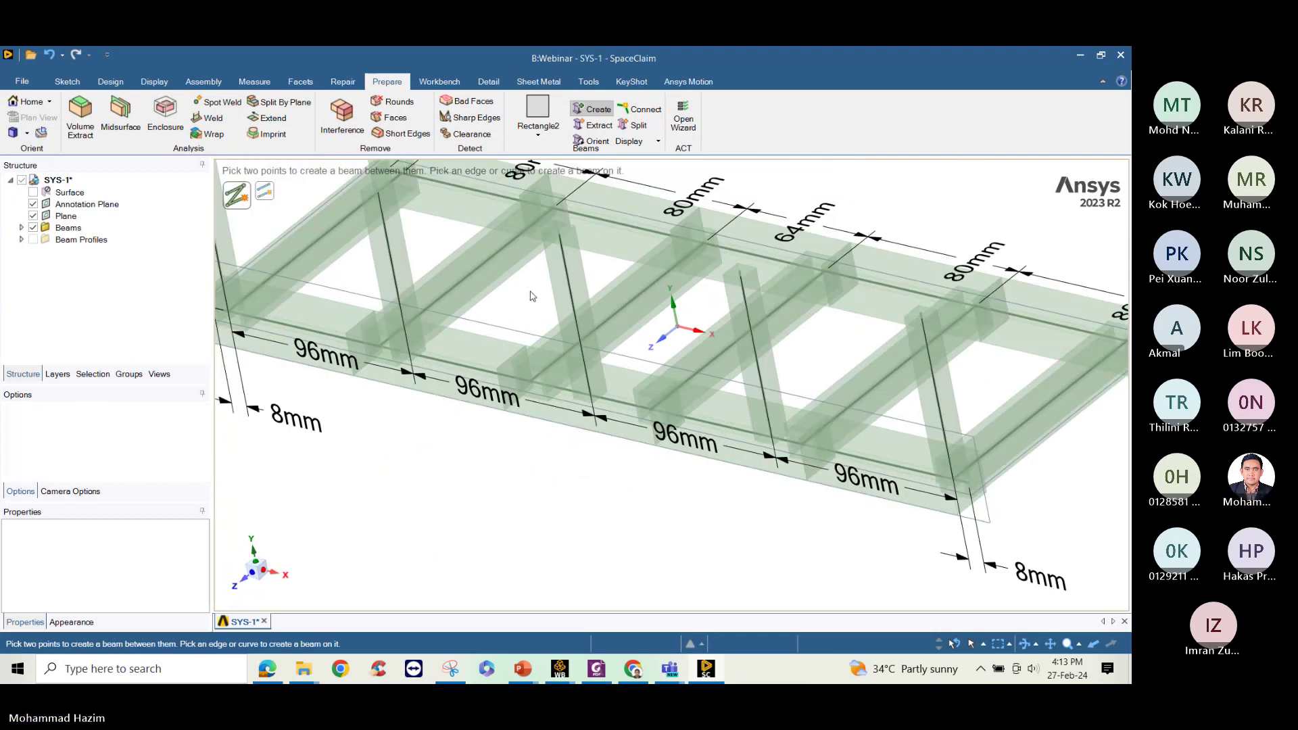
{"action": "middle_click_drag", "start_coordinate": [531, 296], "coordinate": [581, 240]}
{"action": "scroll", "coordinate": [578, 237], "scroll_direction": "up", "scroll_amount": 8}
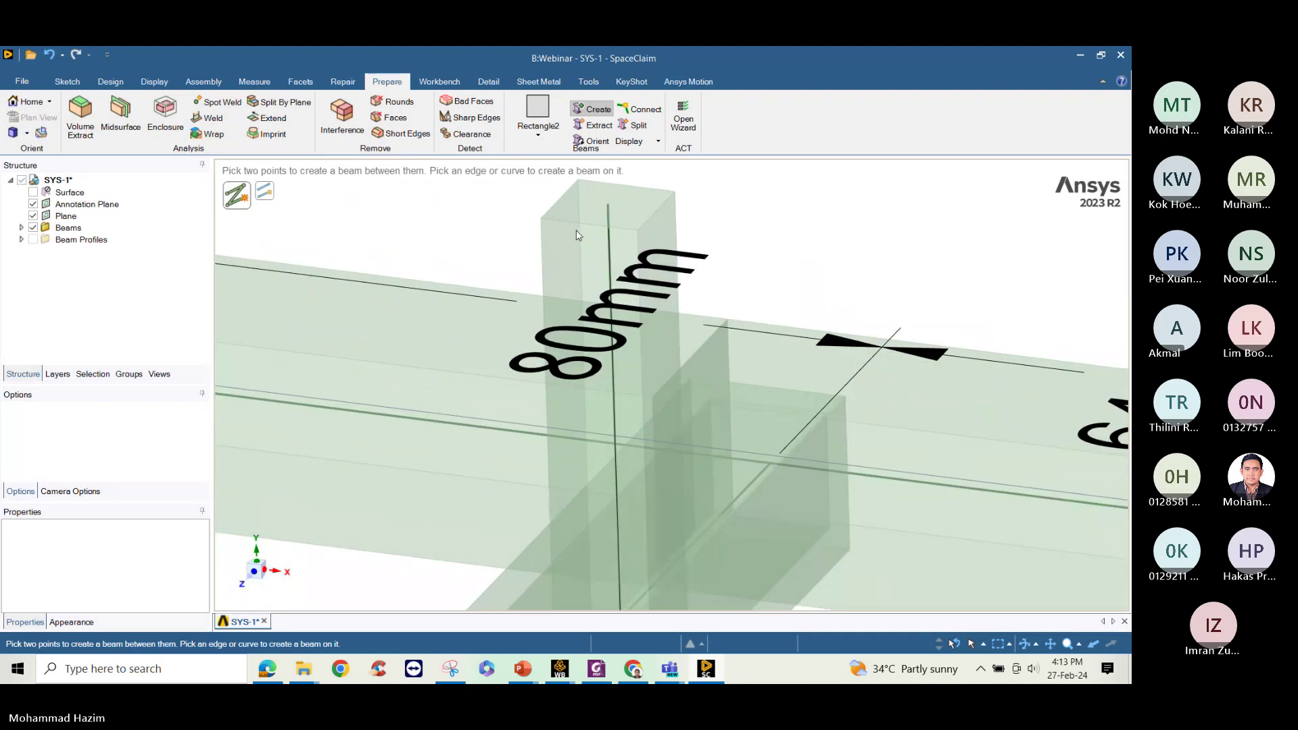
{"action": "scroll", "coordinate": [579, 236], "scroll_direction": "down", "scroll_amount": 4}
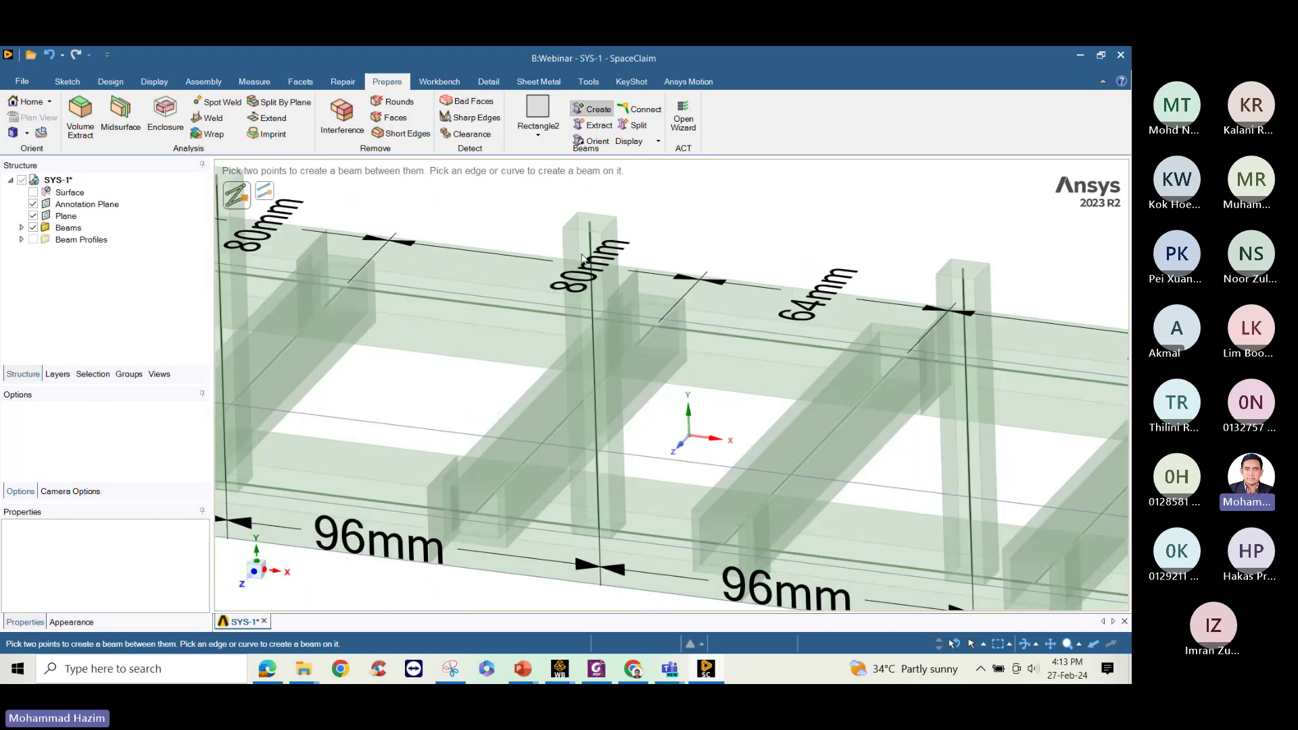
{"action": "scroll", "coordinate": [612, 230], "scroll_direction": "down", "scroll_amount": 2}
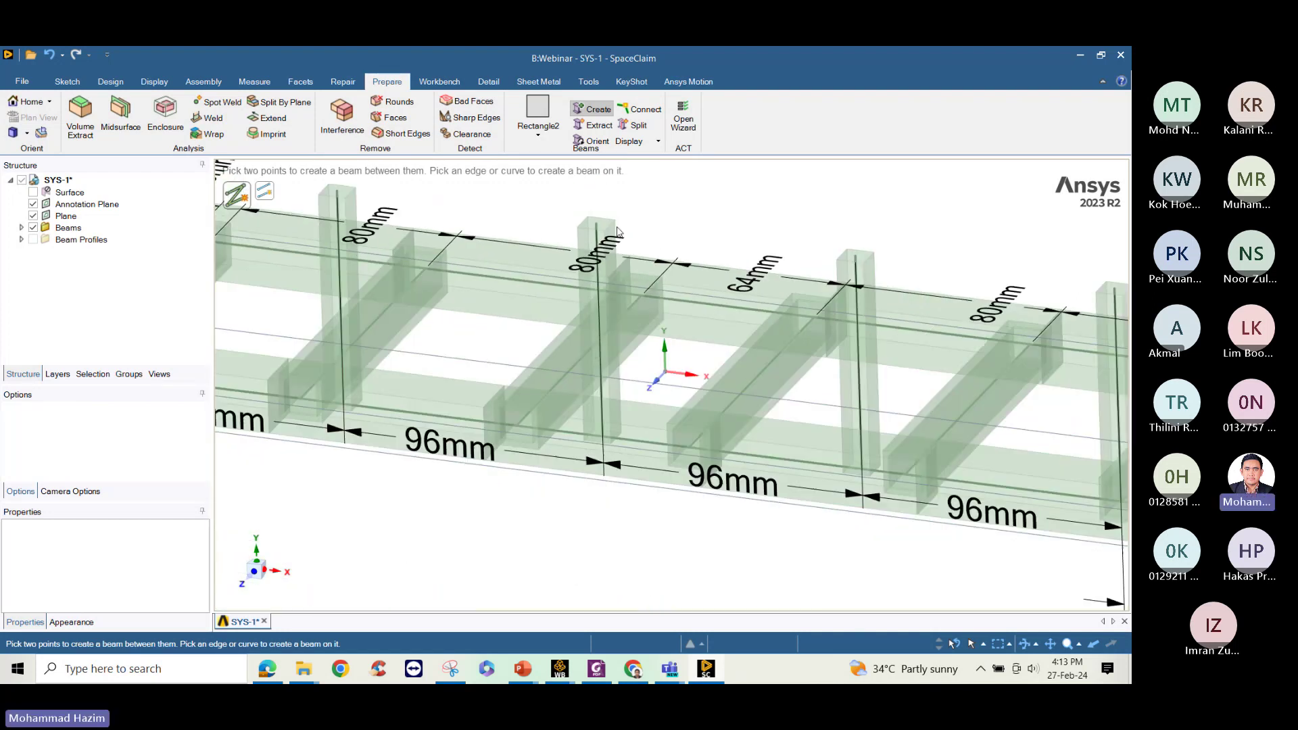
Set the beam display to wire beams
{"action": "scroll", "coordinate": [603, 235], "scroll_direction": "down", "scroll_amount": 5}
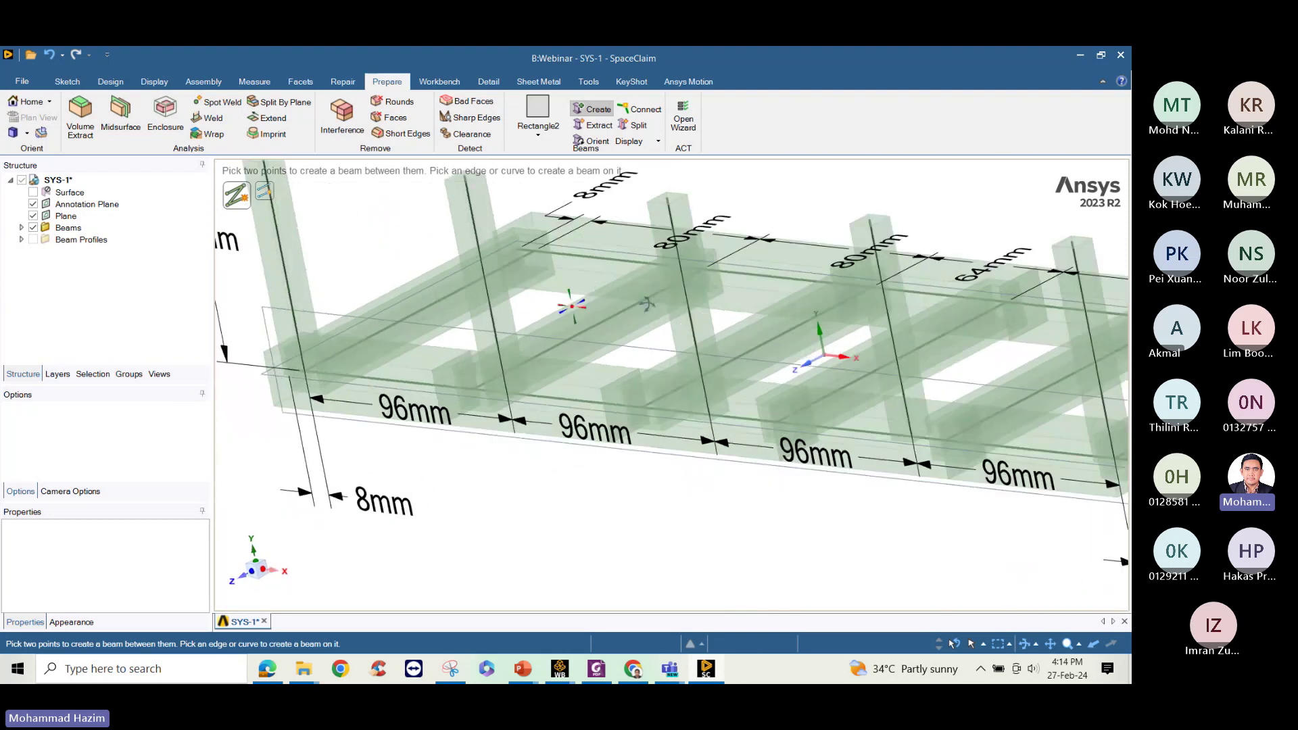
{"action": "middle_click_drag", "start_coordinate": [653, 282], "coordinate": [597, 281]}
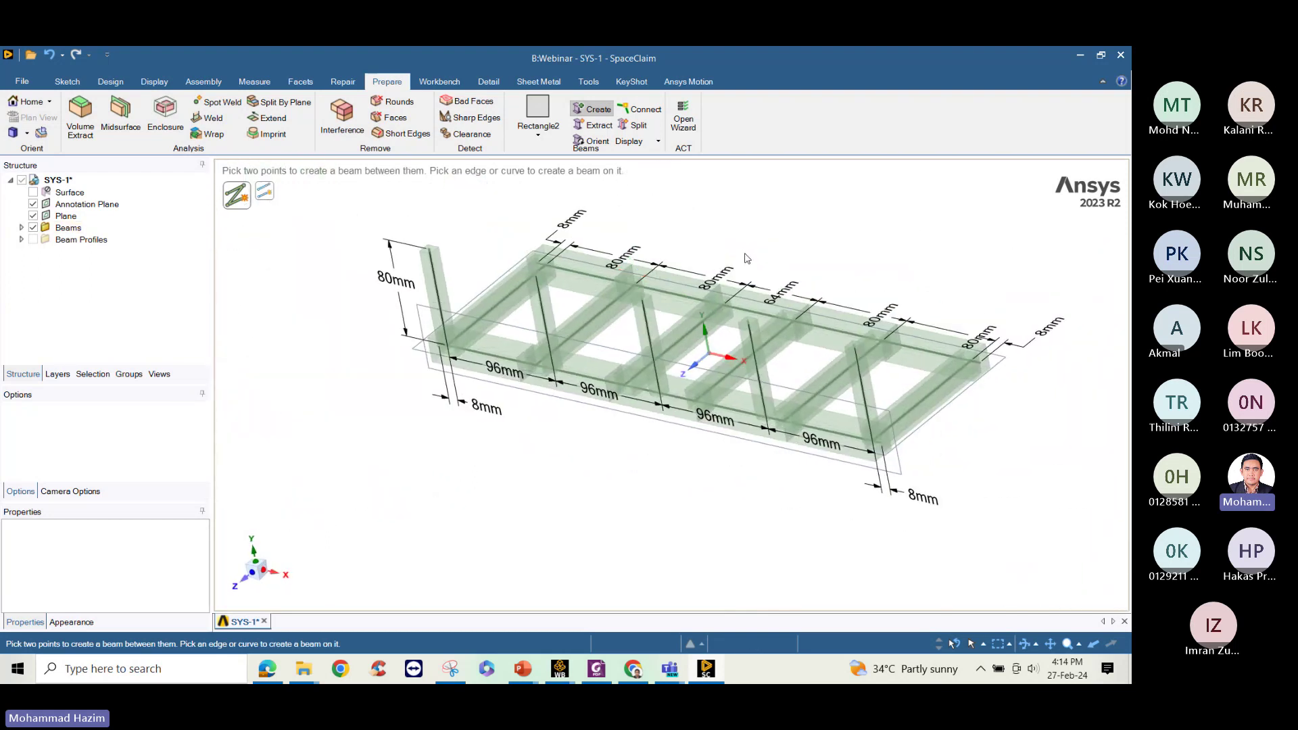
{"action": "left_click", "coordinate": [654, 140]}
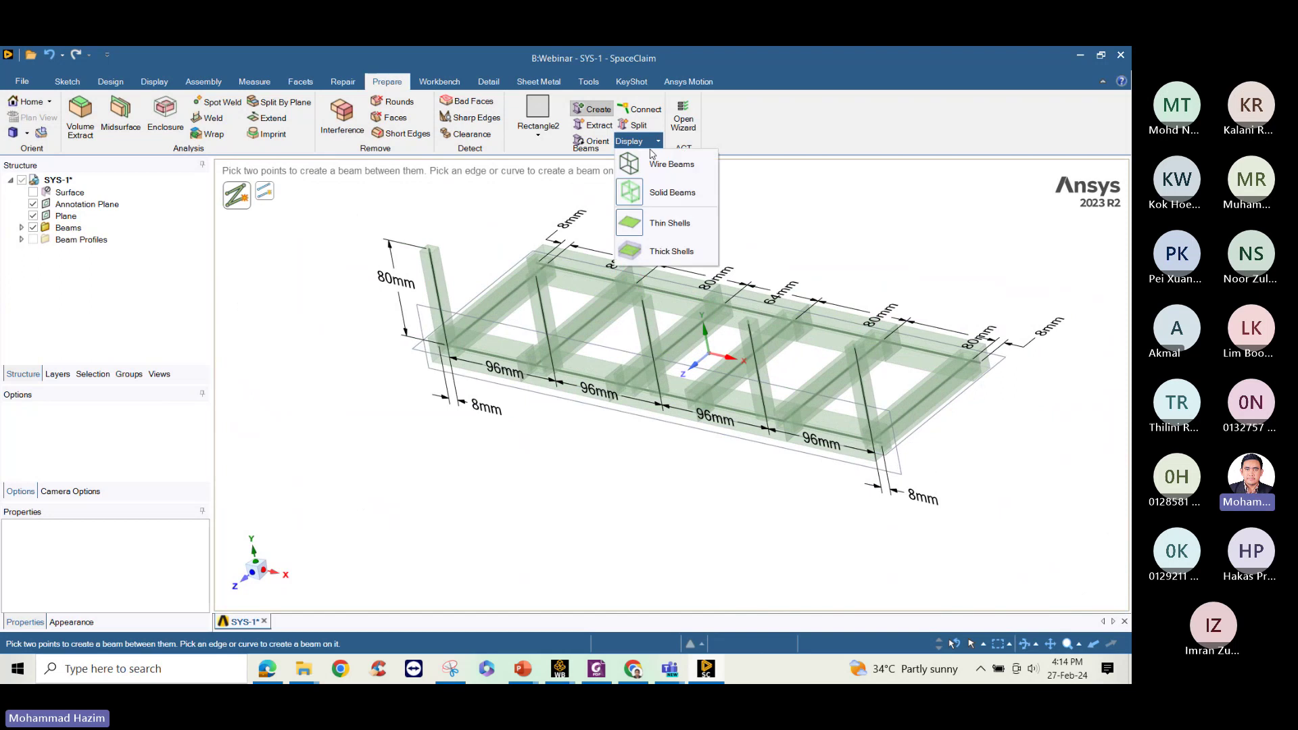
{"action": "left_click", "coordinate": [671, 164]}
{"action": "mouse_move", "coordinate": [846, 261]}
{"action": "middle_mouse_down"}
{"action": "mouse_move", "coordinate": [825, 255]}
{"action": "mouse_move", "coordinate": [849, 261]}
{"action": "middle_mouse_up"}
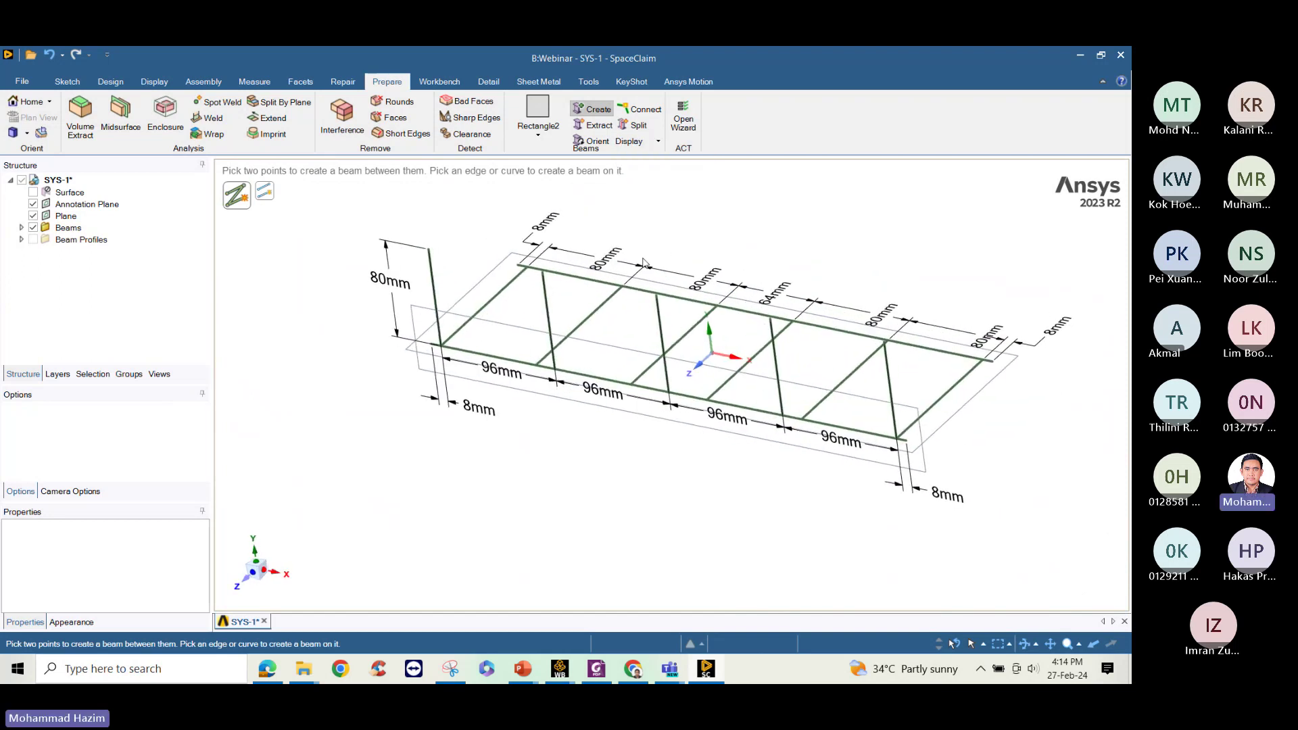
Copy all 16 beams of the base frame 80 mm upward with the Move tool to form the top frame
{"action": "left_click", "coordinate": [111, 82]}
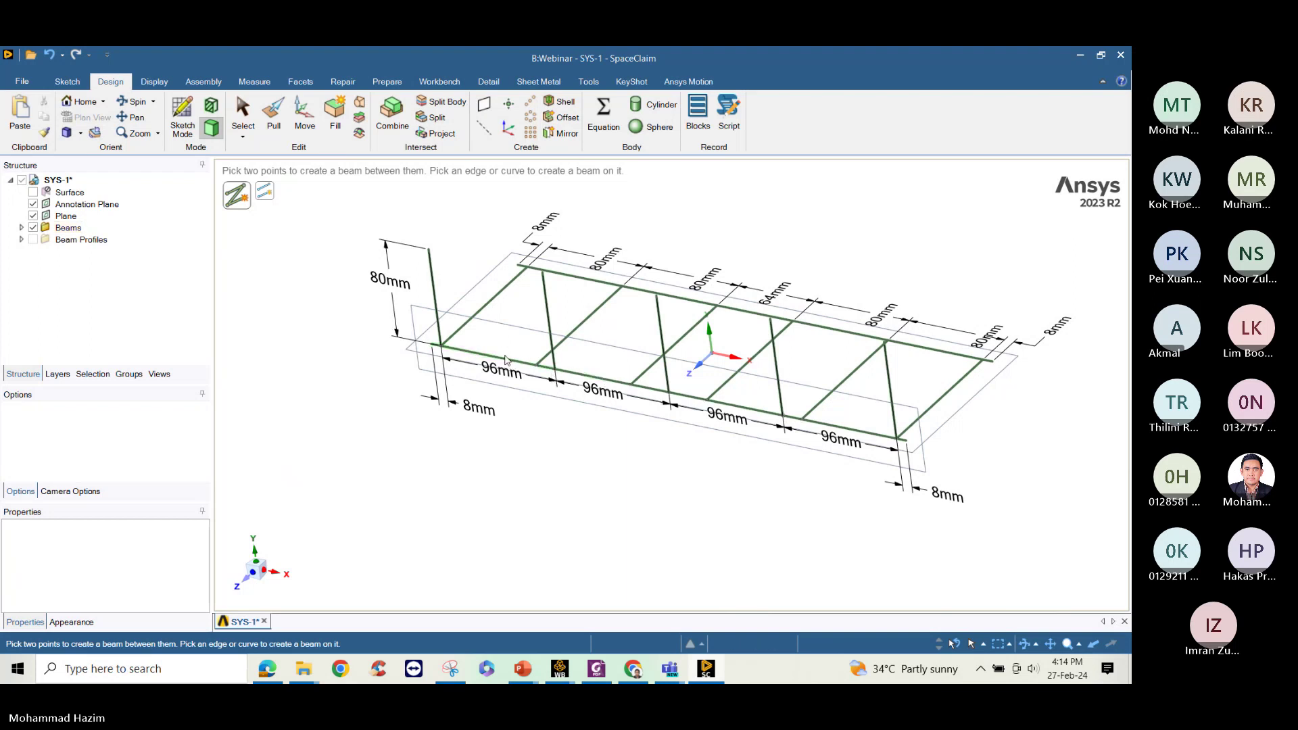
{"action": "middle_click_drag", "start_coordinate": [608, 378], "coordinate": [608, 325]}
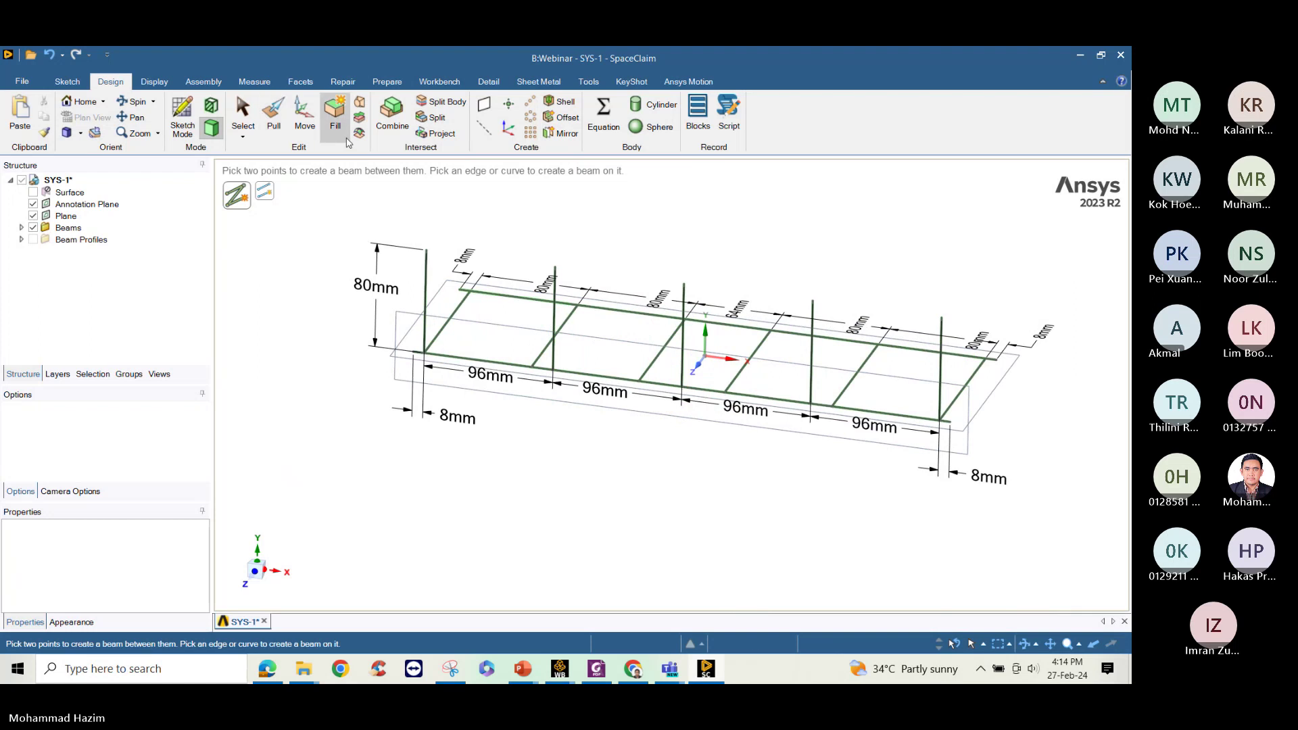
{"action": "left_click", "coordinate": [305, 115]}
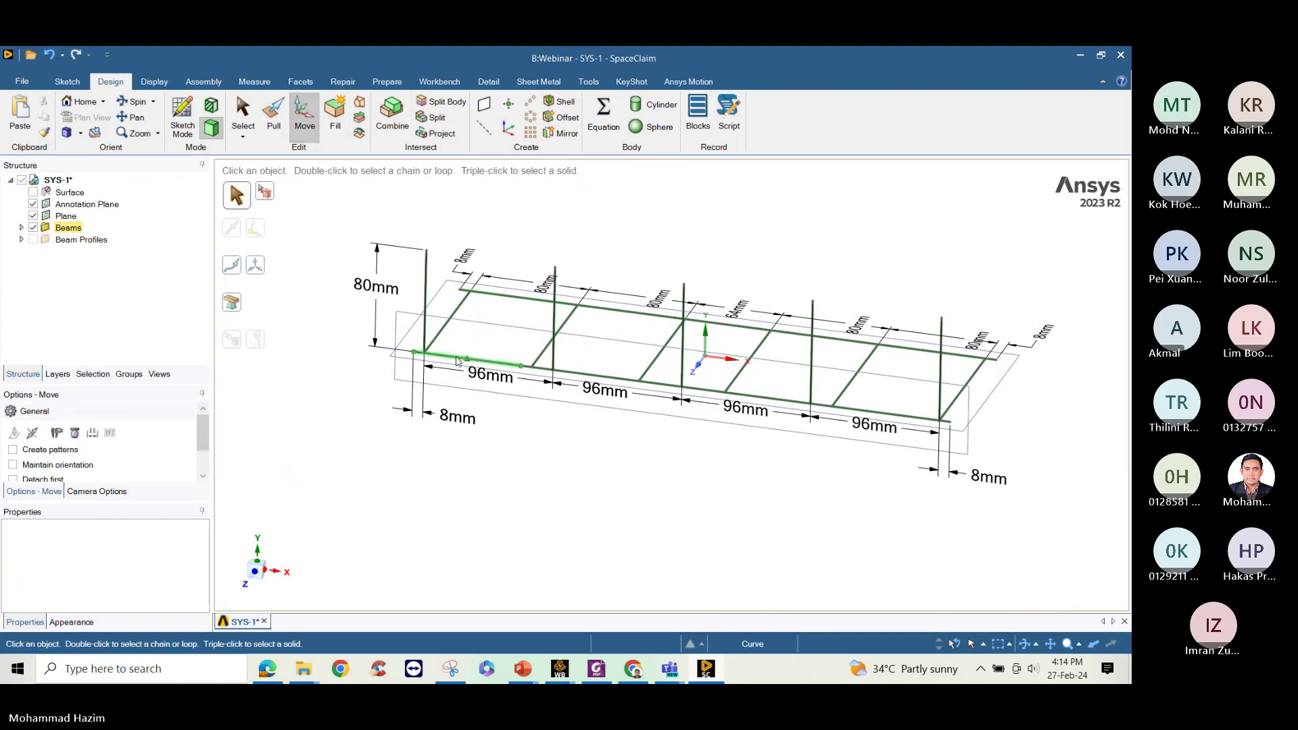
{"action": "left_click", "coordinate": [500, 362]}
{"action": "left_click", "coordinate": [608, 380], "text": "ctrl"}
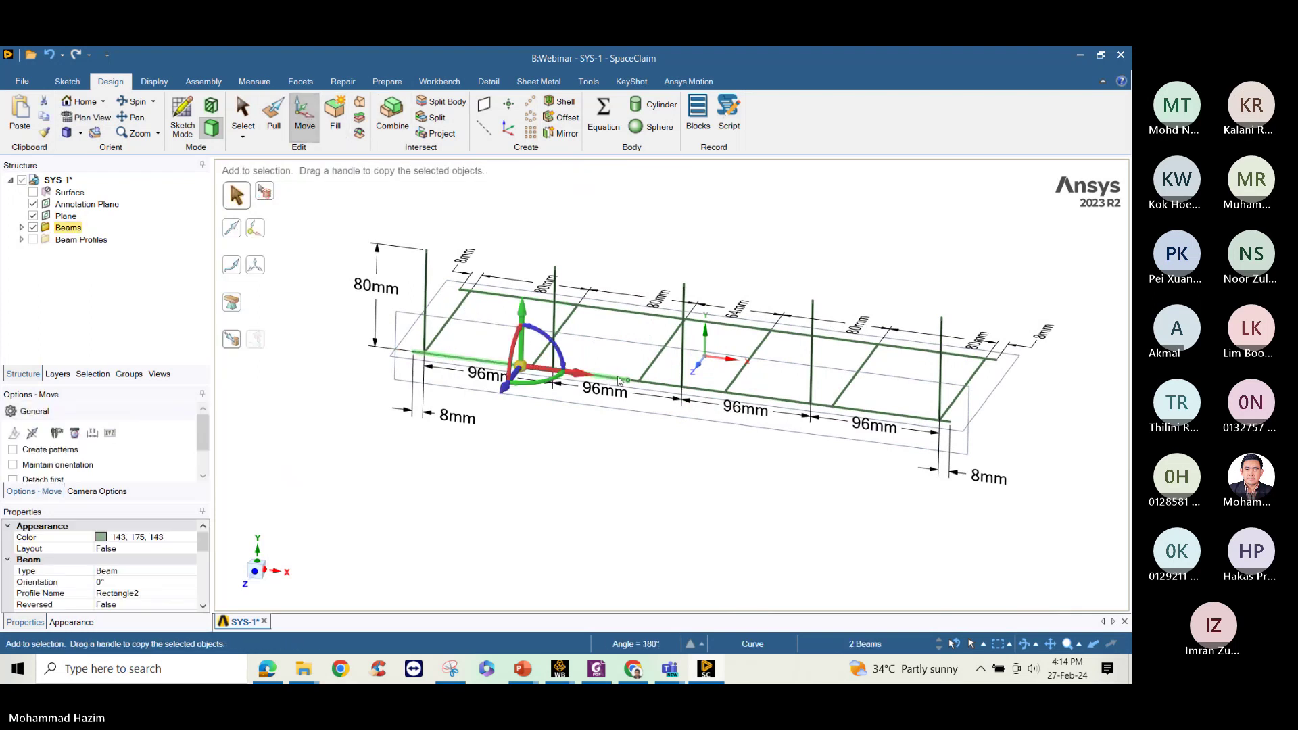
{"action": "left_click", "coordinate": [678, 387], "text": "ctrl"}
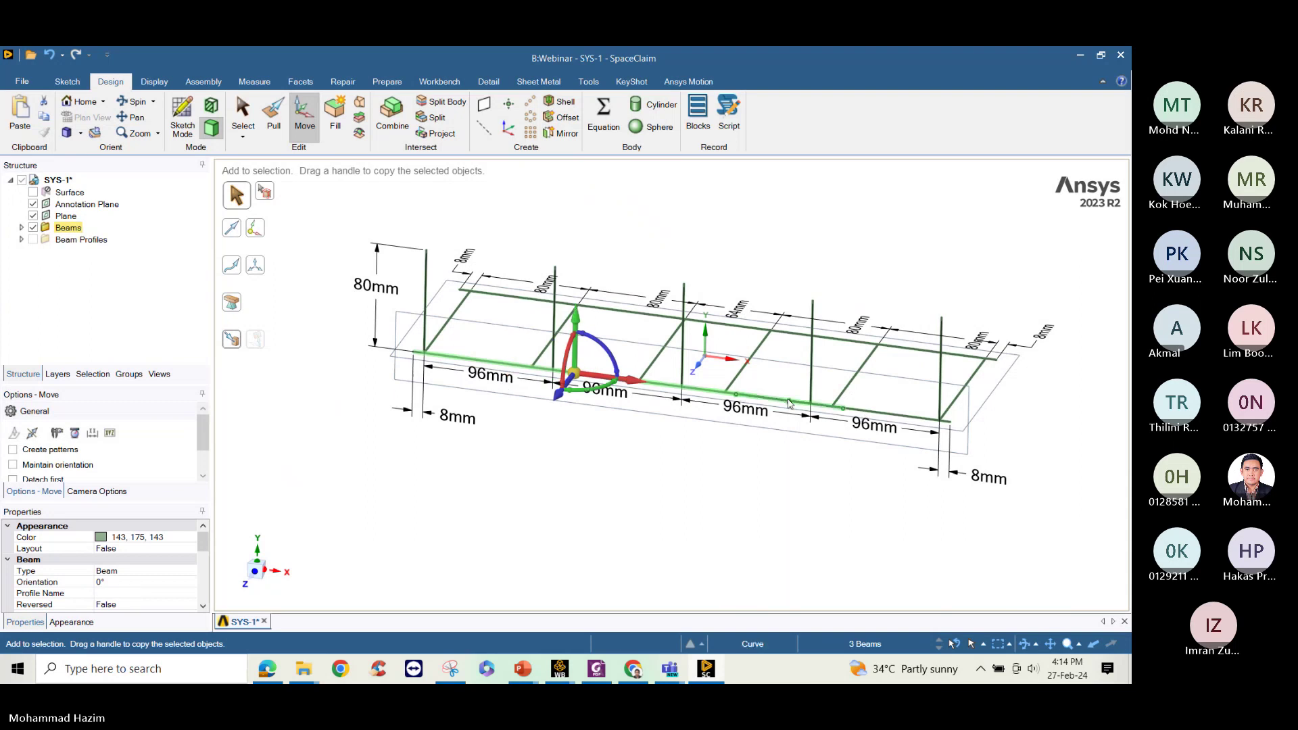
{"action": "left_click", "coordinate": [872, 416], "text": "ctrl"}
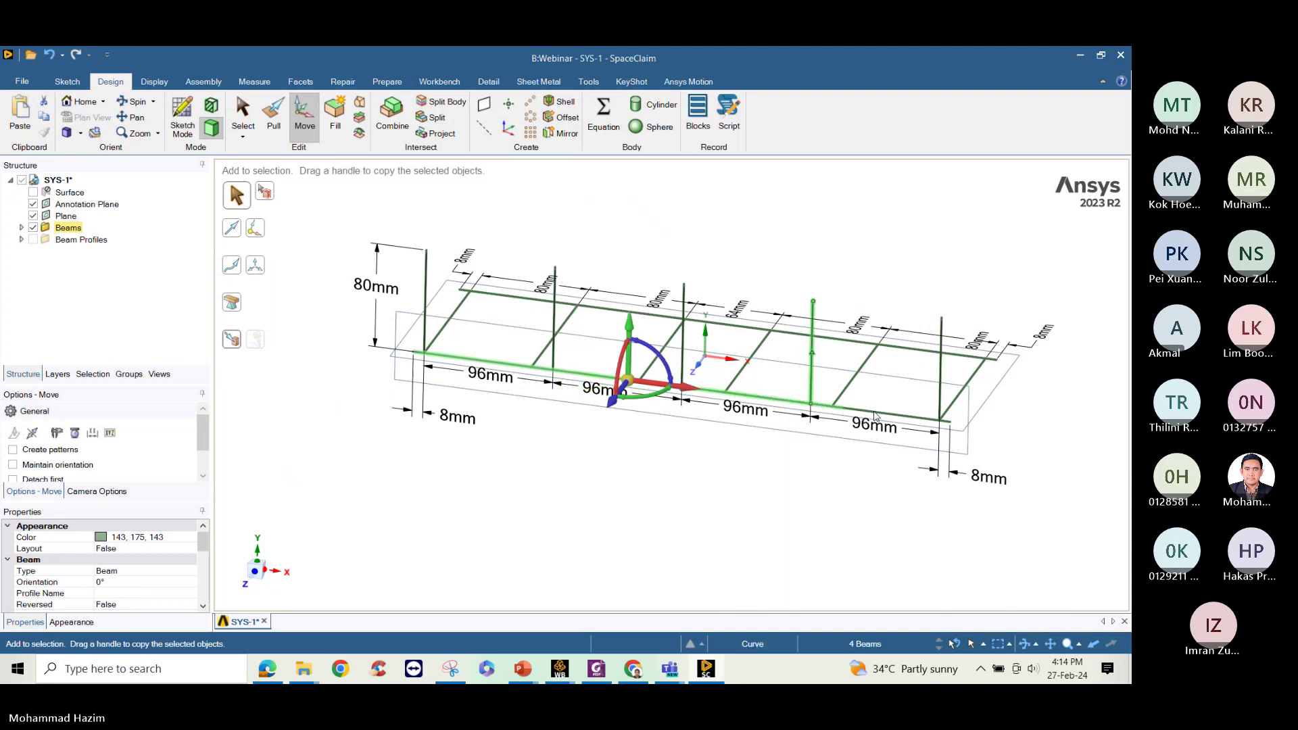
{"action": "left_click", "coordinate": [968, 386], "text": "ctrl"}
{"action": "left_click", "coordinate": [962, 359], "text": "ctrl"}
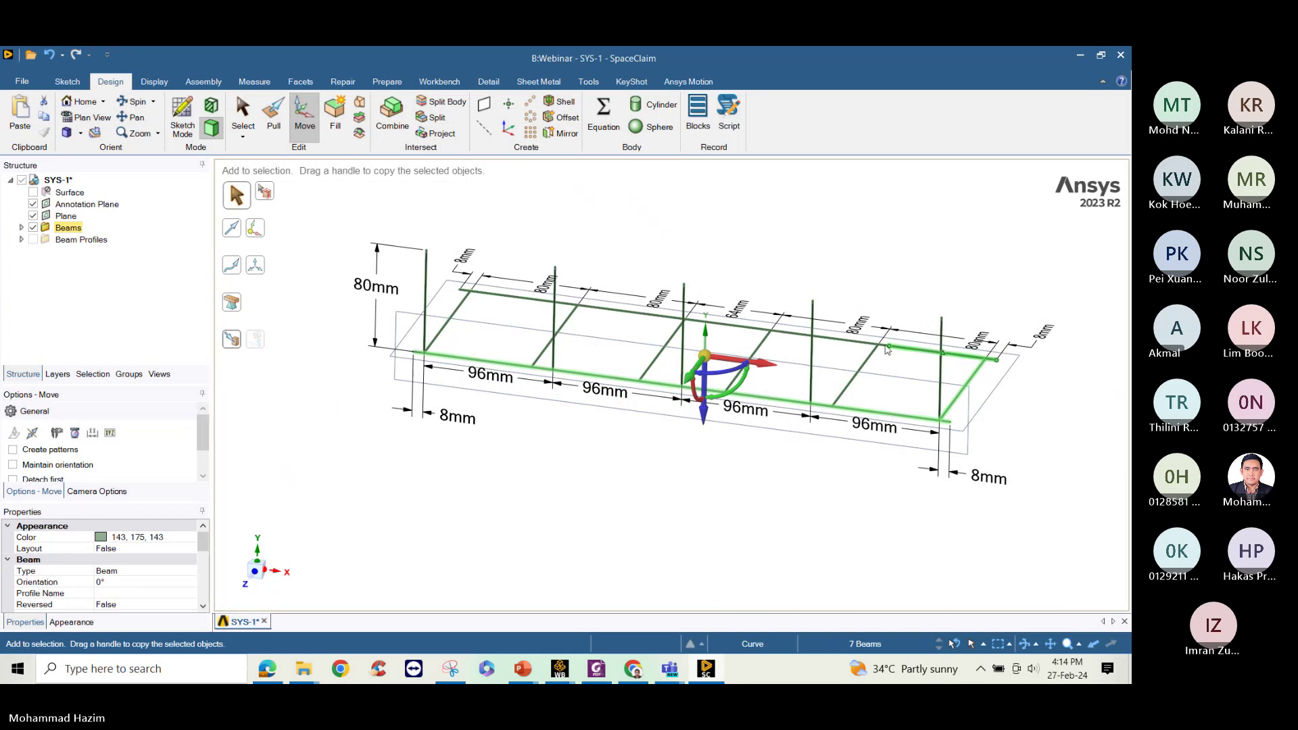
{"action": "left_click", "coordinate": [833, 340], "text": "ctrl"}
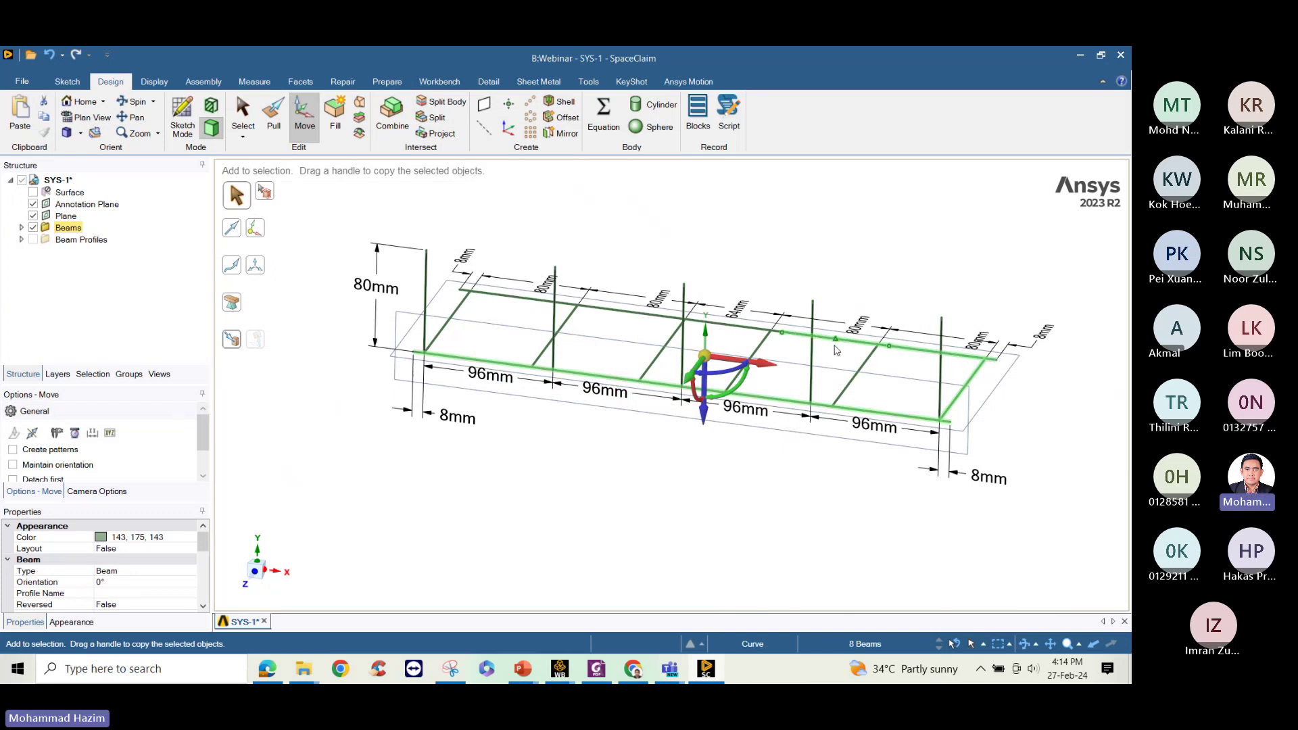
{"action": "left_click", "coordinate": [862, 365], "text": "ctrl"}
{"action": "left_click", "coordinate": [771, 340], "text": "ctrl"}
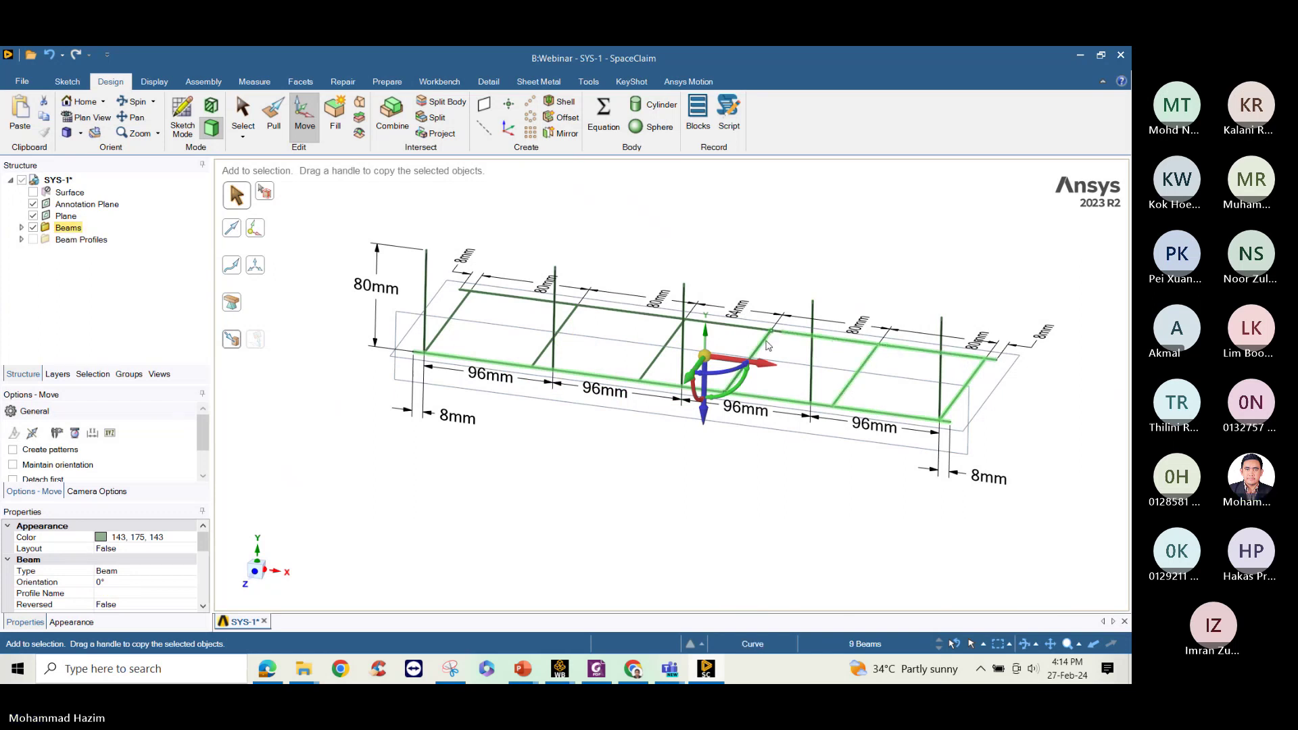
{"action": "left_click", "coordinate": [766, 340], "text": "ctrl"}
{"action": "scroll", "coordinate": [764, 335], "scroll_direction": "up", "scroll_amount": 4}
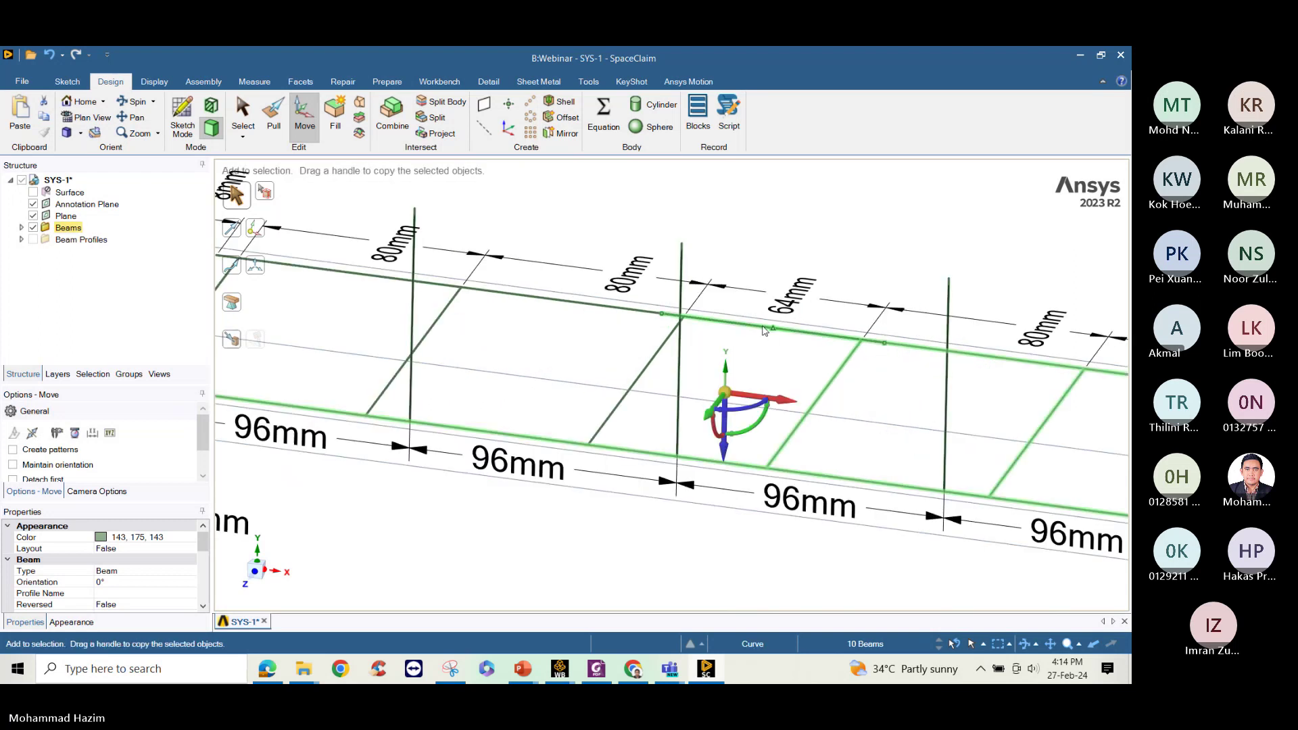
{"action": "left_click", "coordinate": [755, 328], "text": "ctrl"}
{"action": "left_click", "coordinate": [653, 360], "text": "ctrl"}
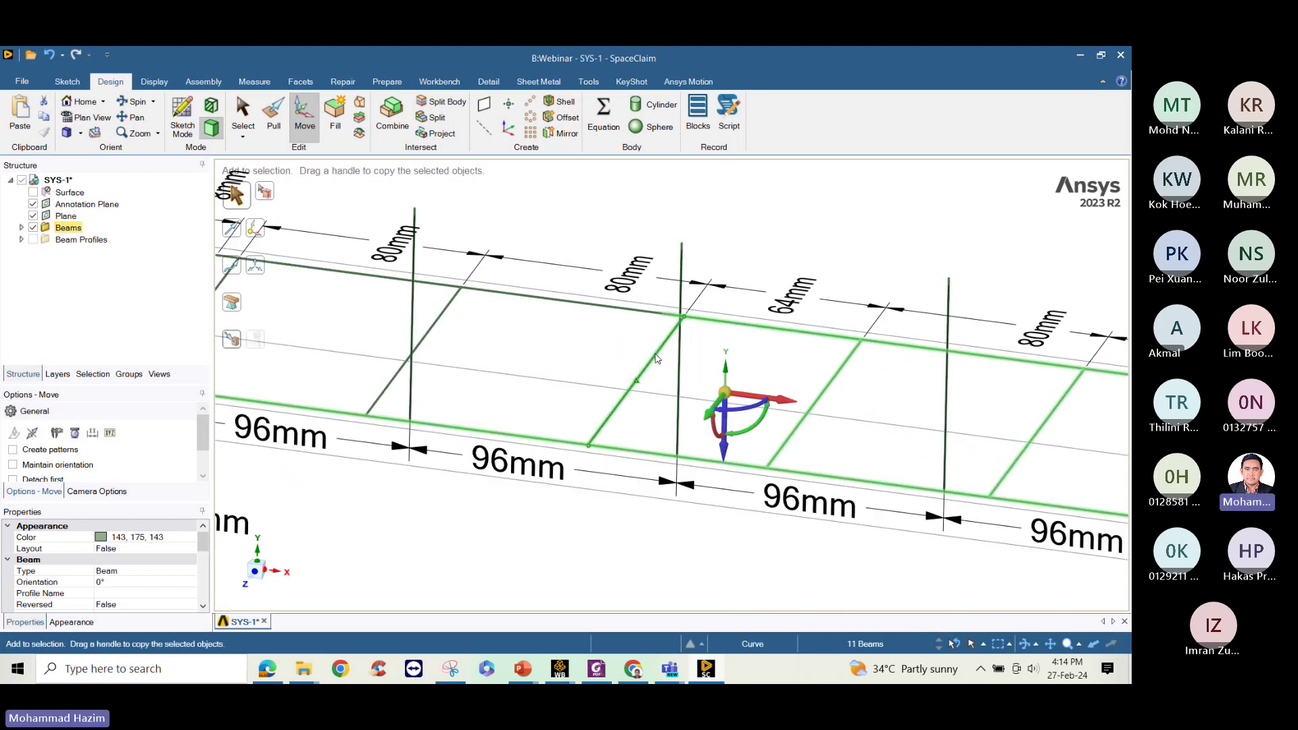
{"action": "left_click", "coordinate": [541, 297], "text": "ctrl"}
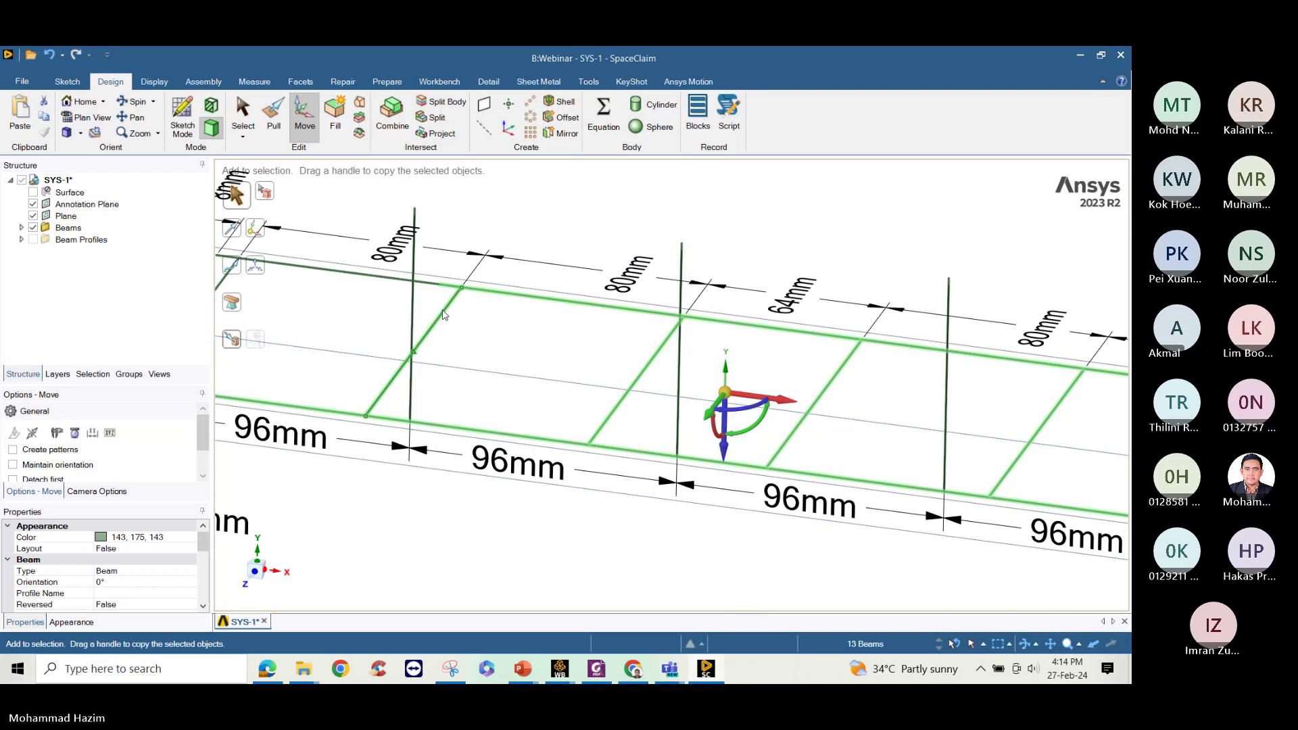
{"action": "left_click", "coordinate": [446, 316], "text": "ctrl"}
{"action": "scroll", "coordinate": [477, 326], "scroll_direction": "down", "scroll_amount": 3}
{"action": "scroll", "coordinate": [420, 306], "scroll_direction": "up", "scroll_amount": 3}
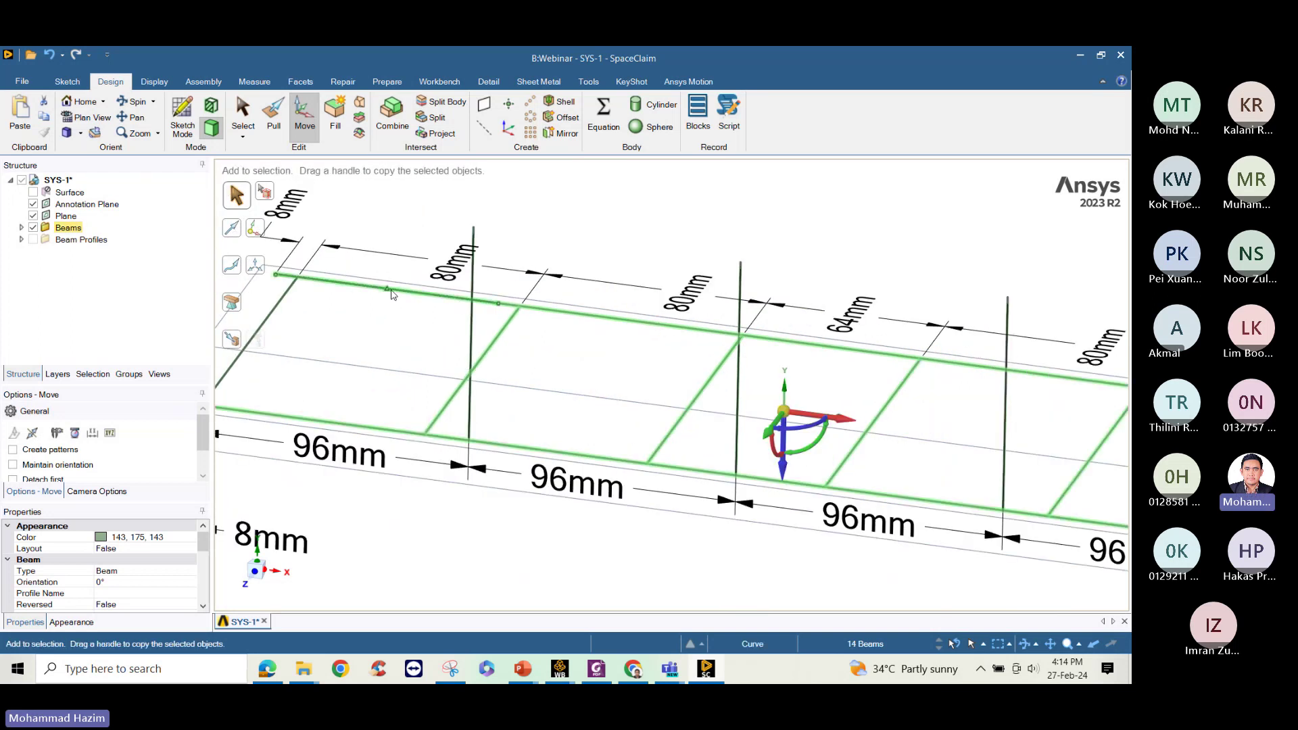
{"action": "left_click", "coordinate": [393, 294], "text": "ctrl"}
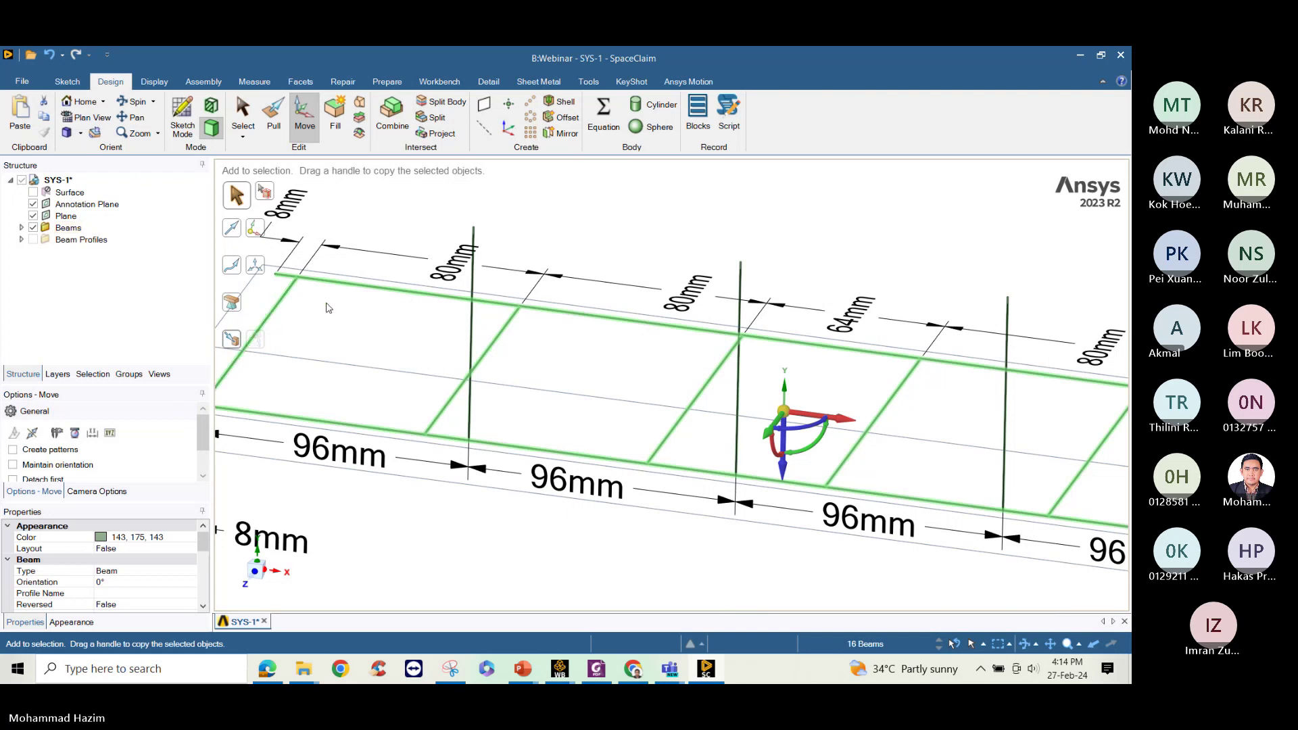
{"action": "left_click", "coordinate": [284, 305], "text": "ctrl"}
{"action": "scroll", "coordinate": [479, 337], "scroll_direction": "down", "scroll_amount": 3}
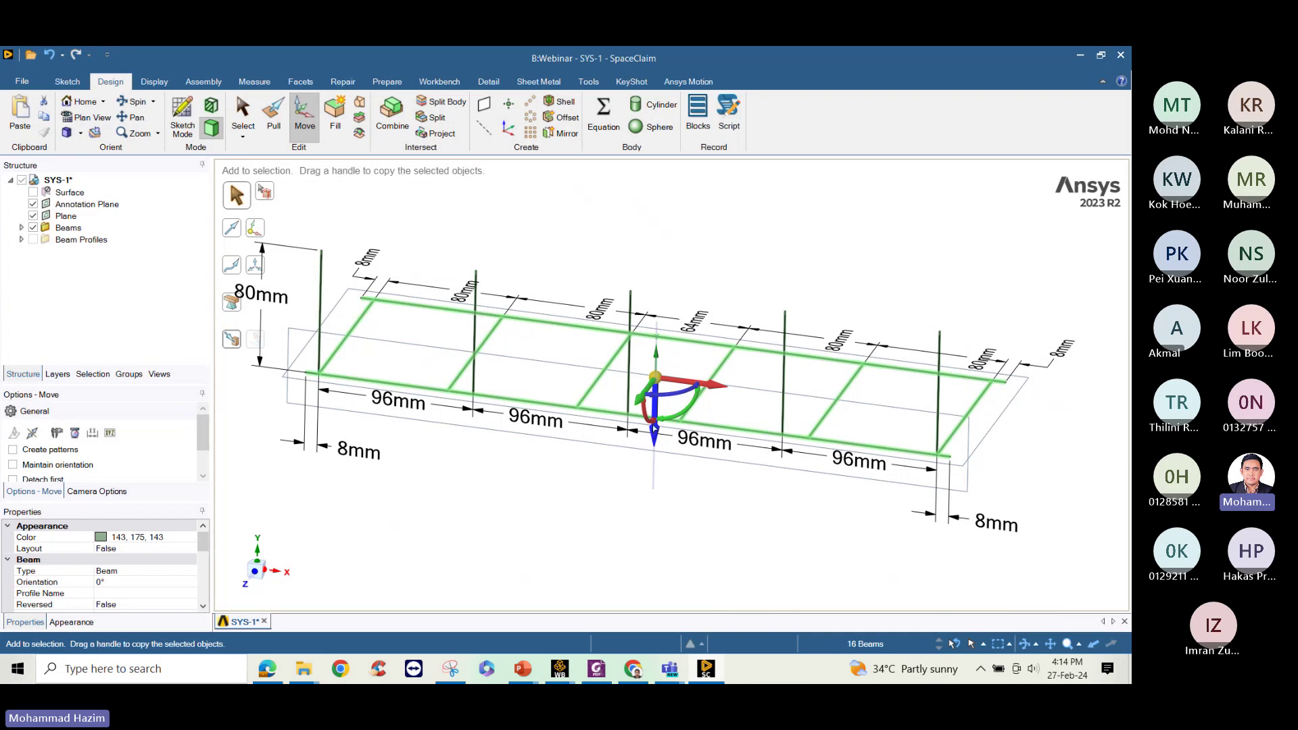
{"action": "left_click_drag", "start_coordinate": [654, 427], "coordinate": [658, 302], "text": "ctrl"}
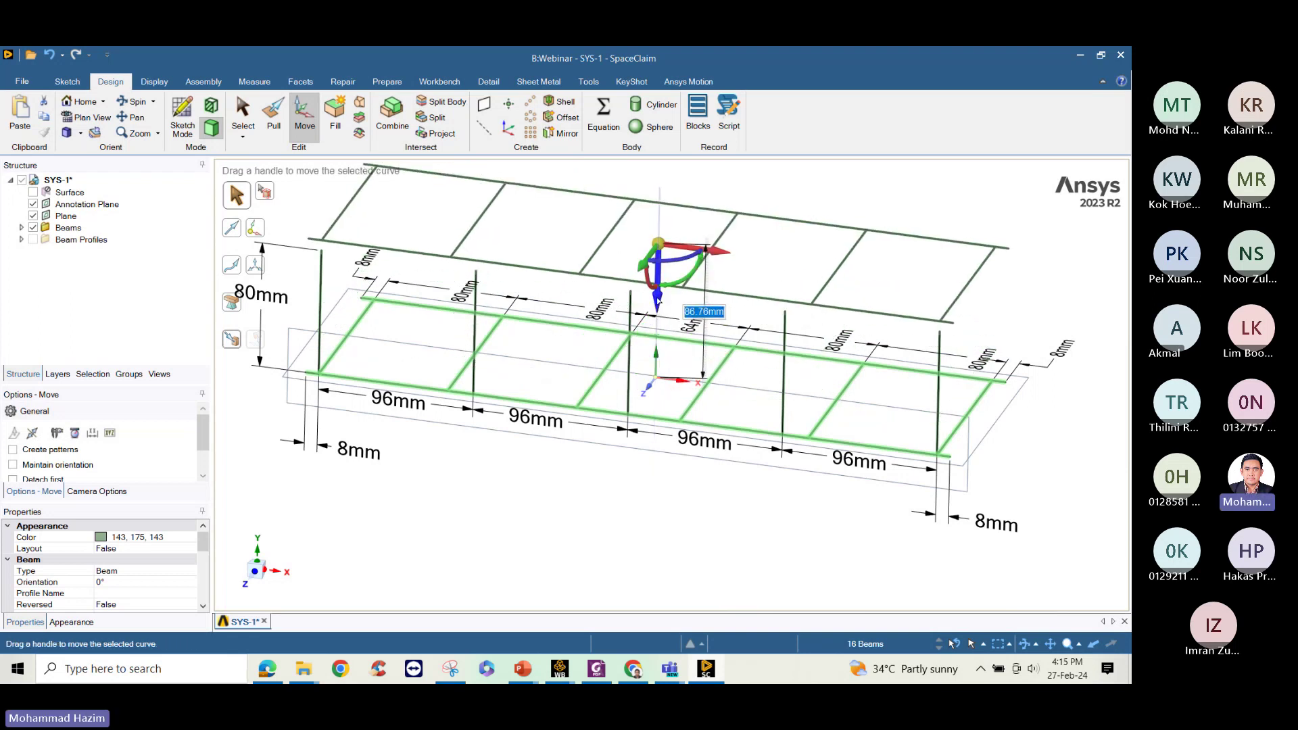
{"action": "type", "text": "80"}
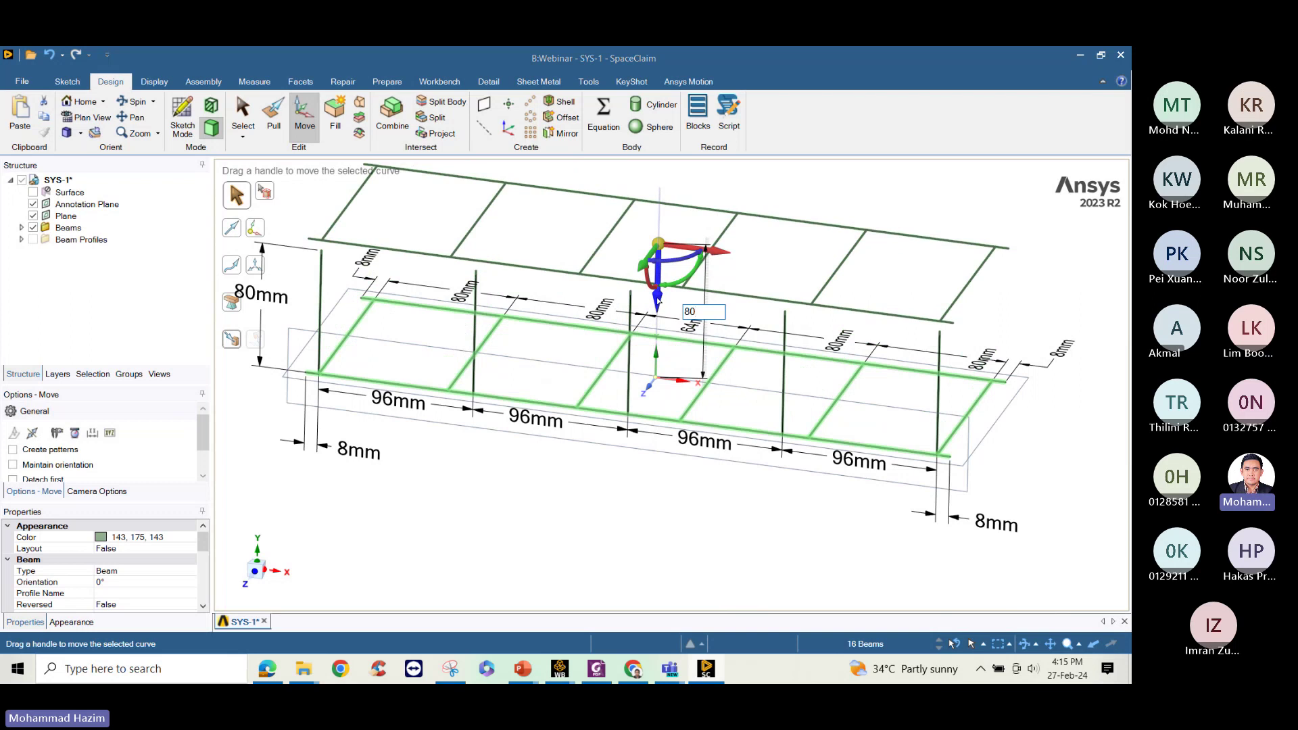
{"action": "key", "text": "Return"}
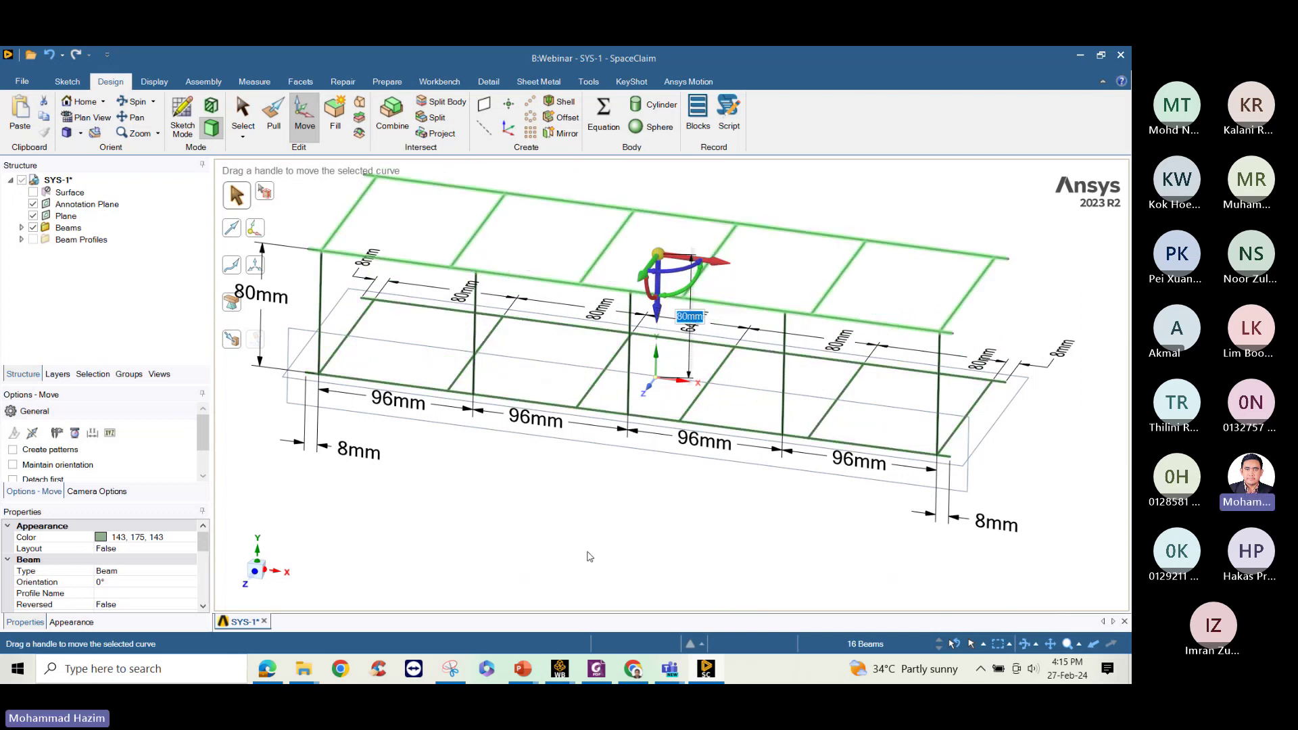
{"action": "left_click", "coordinate": [570, 515]}
Copy the five front vertical beams 120 mm toward the rear side of the frame with the Move tool
{"action": "middle_click_drag", "start_coordinate": [570, 516], "coordinate": [582, 454]}
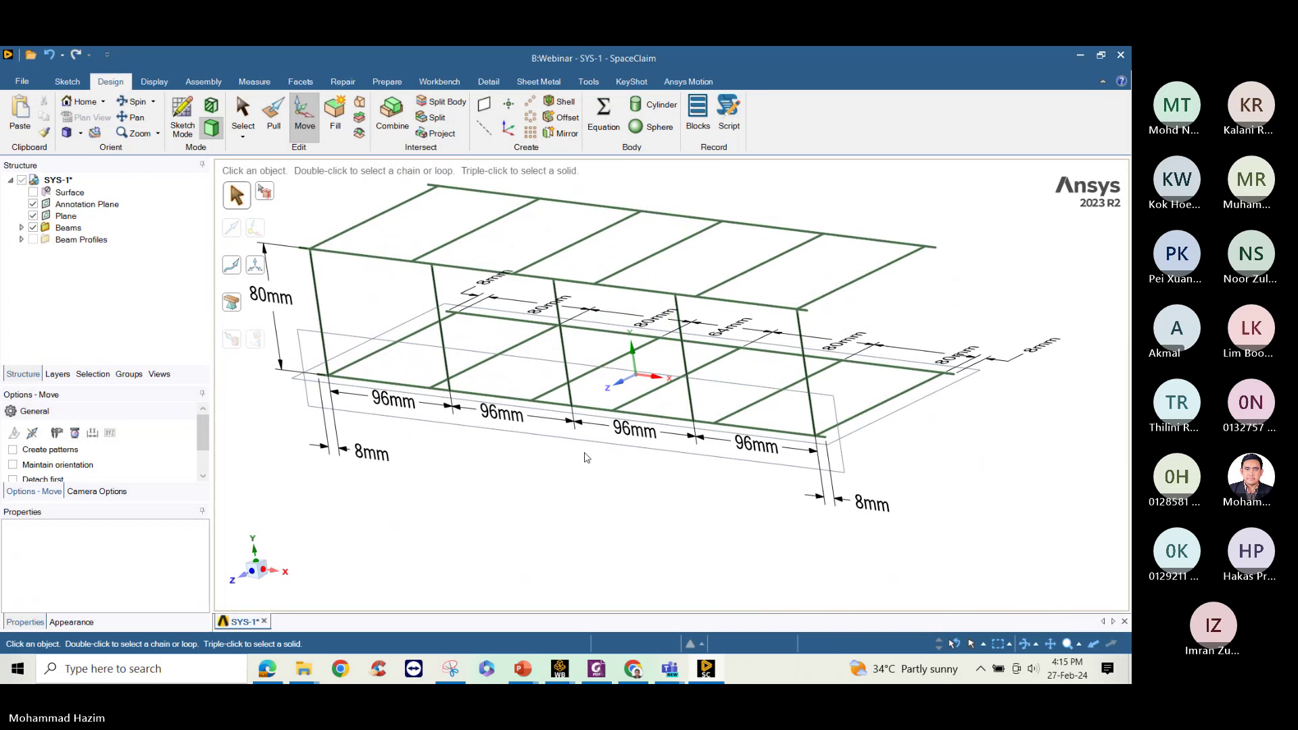
{"action": "left_click", "coordinate": [318, 302]}
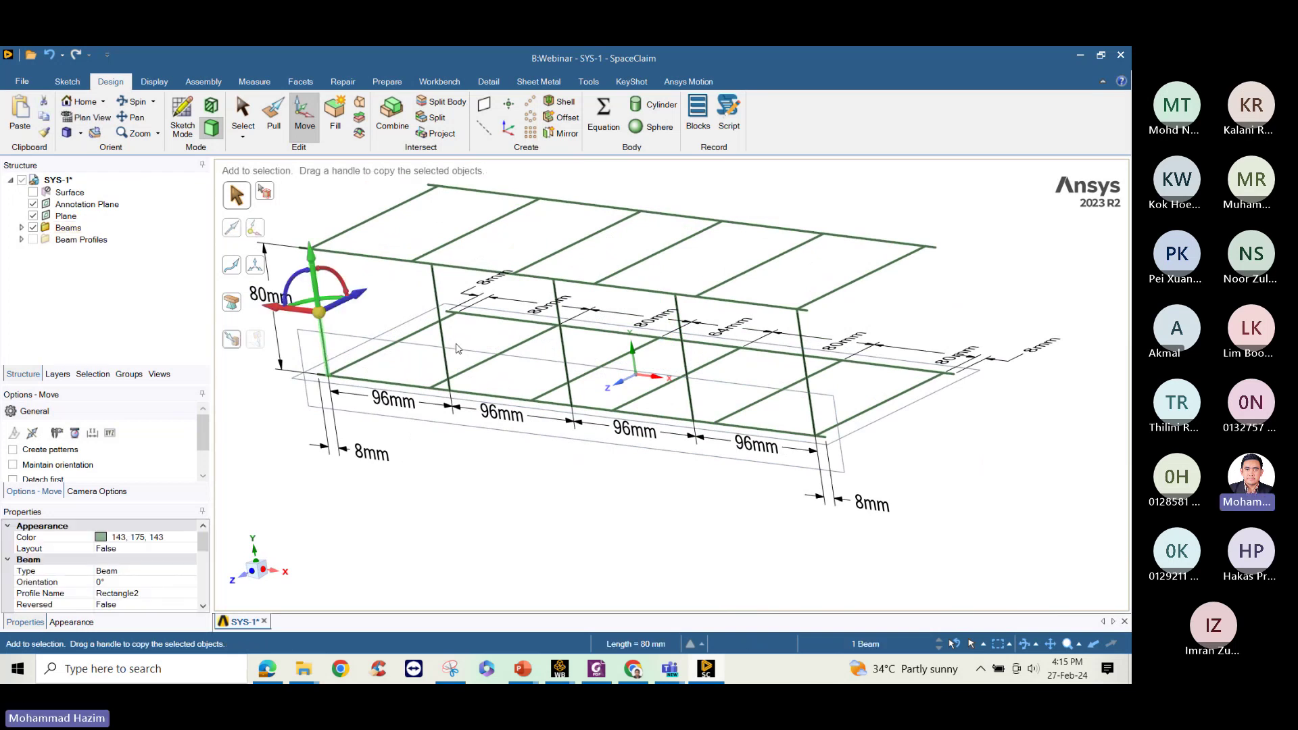
{"action": "left_click", "coordinate": [439, 317], "text": "ctrl"}
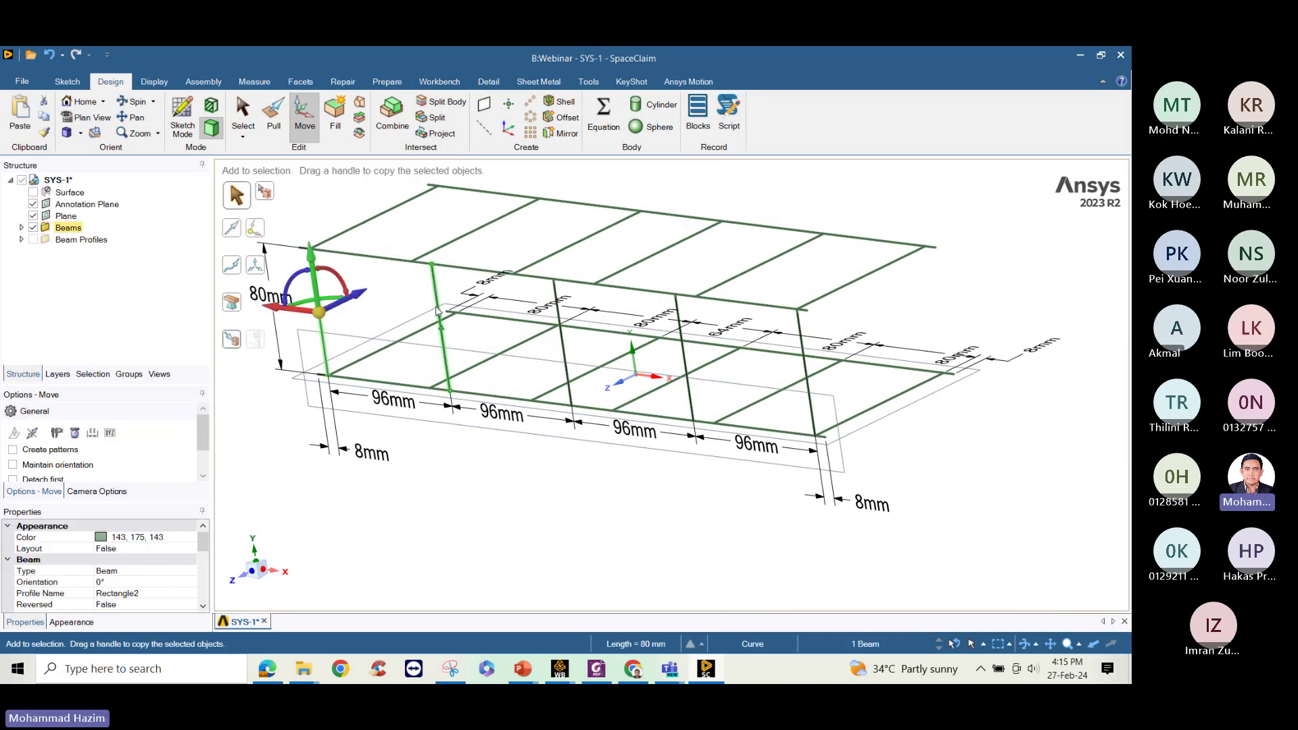
{"action": "left_click", "coordinate": [562, 318], "text": "ctrl"}
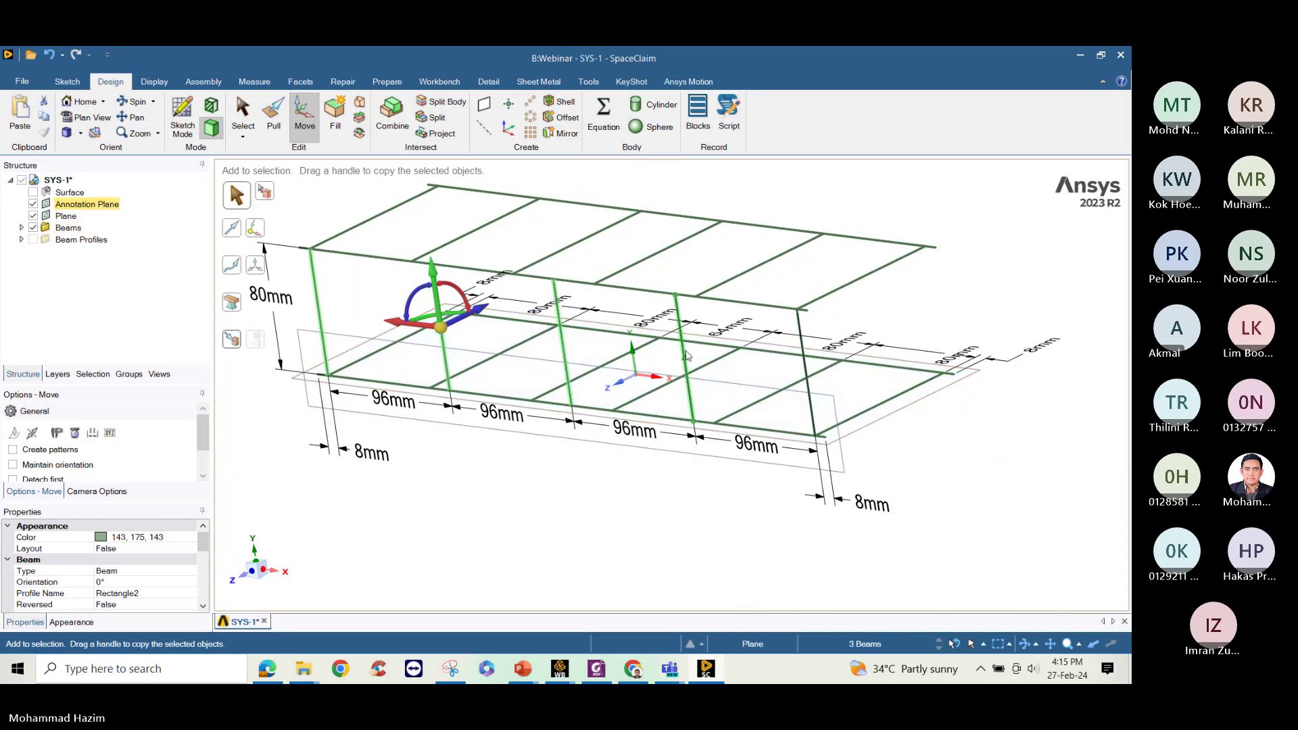
{"action": "left_click", "coordinate": [804, 365], "text": "ctrl"}
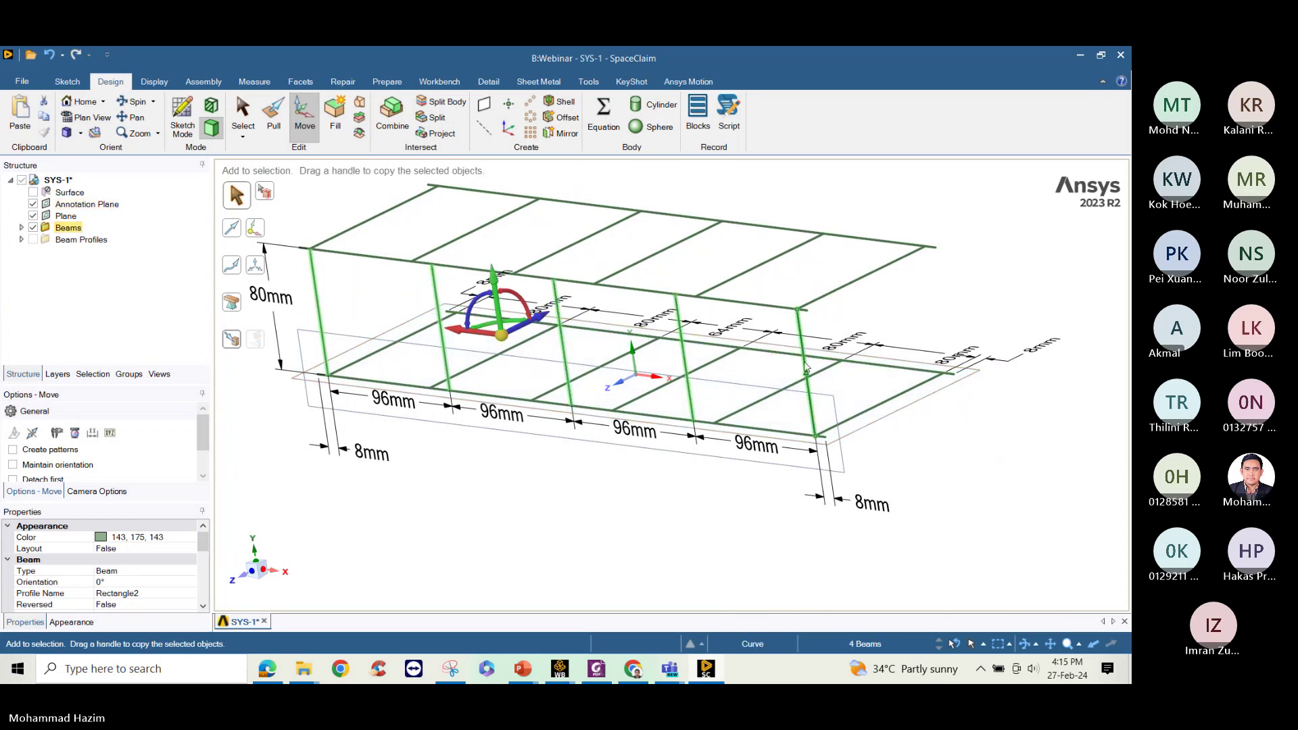
{"action": "left_click", "coordinate": [804, 366], "text": "ctrl"}
{"action": "mouse_move", "coordinate": [516, 495]}
{"action": "middle_mouse_down"}
{"action": "mouse_move", "coordinate": [556, 463]}
{"action": "mouse_move", "coordinate": [523, 490]}
{"action": "middle_mouse_up"}
{"action": "scroll", "coordinate": [523, 491], "scroll_direction": "up", "scroll_amount": 2}
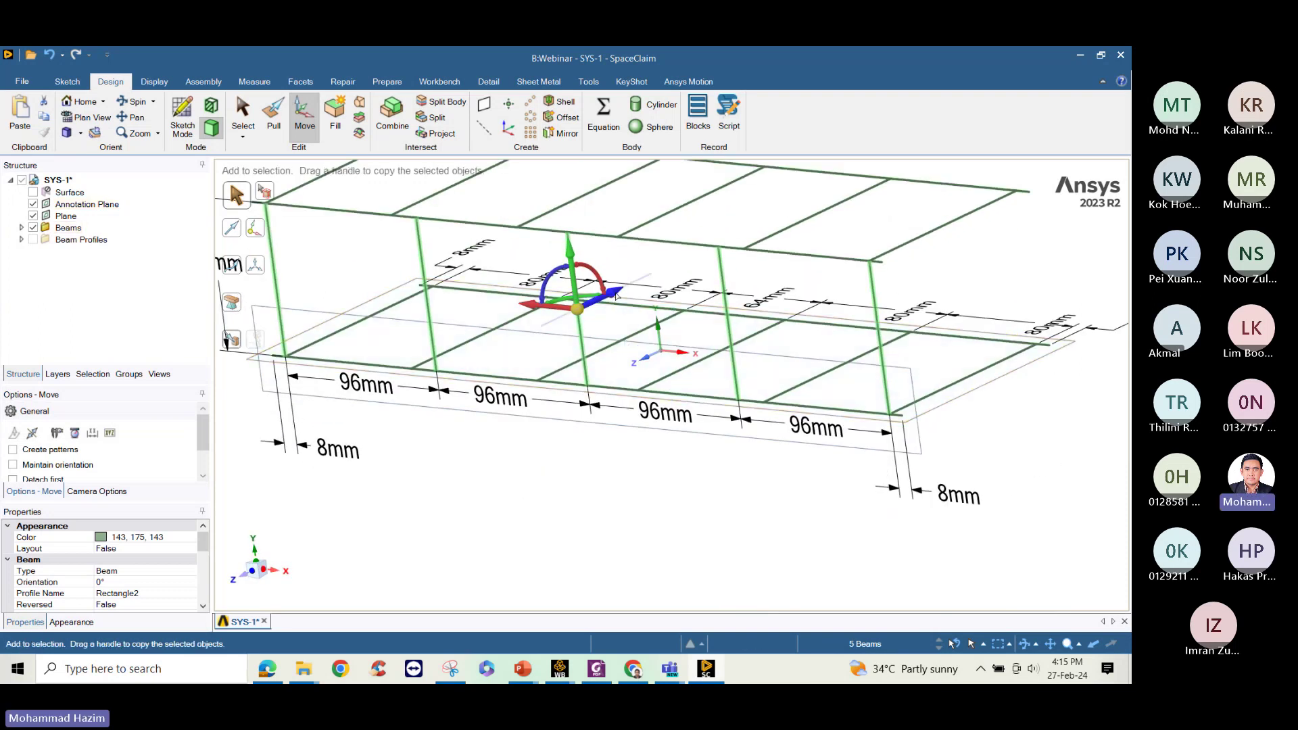
{"action": "left_click_drag", "start_coordinate": [615, 292], "coordinate": [718, 257], "text": "ctrl"}
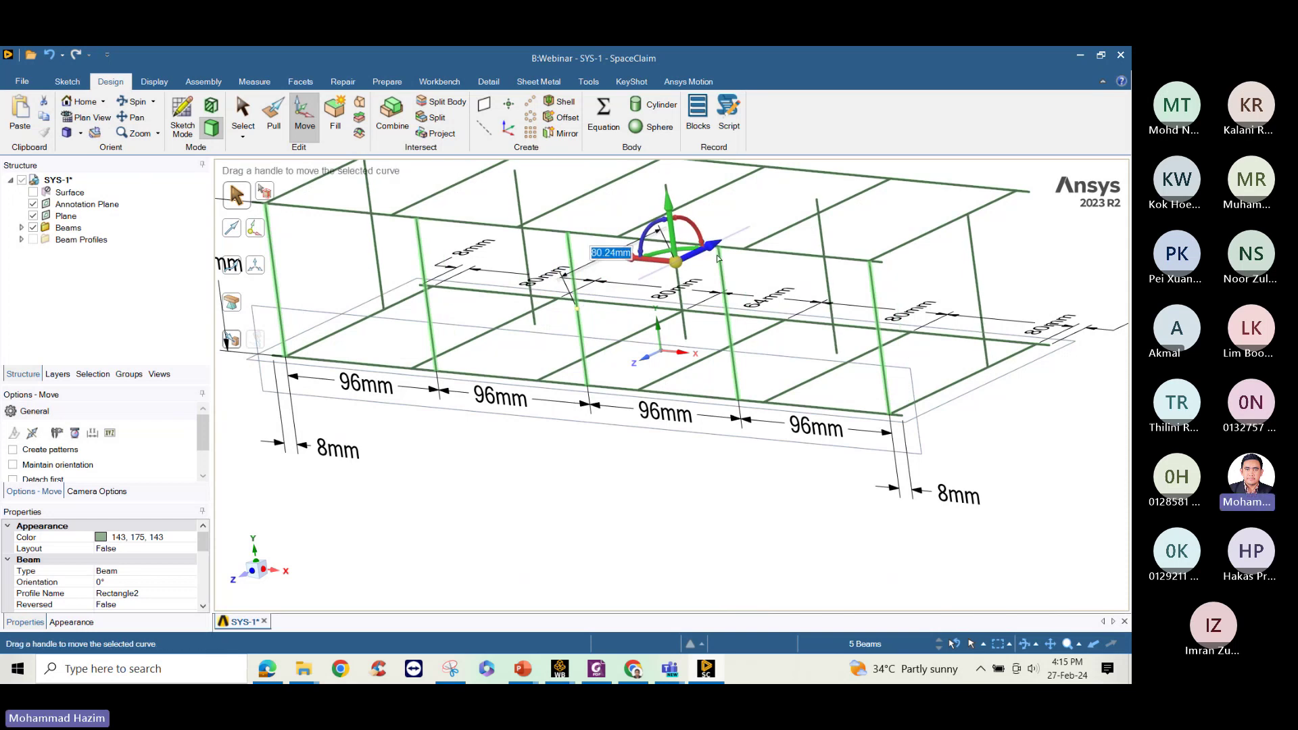
{"action": "type", "text": "120"}
{"action": "key", "text": "Return"}
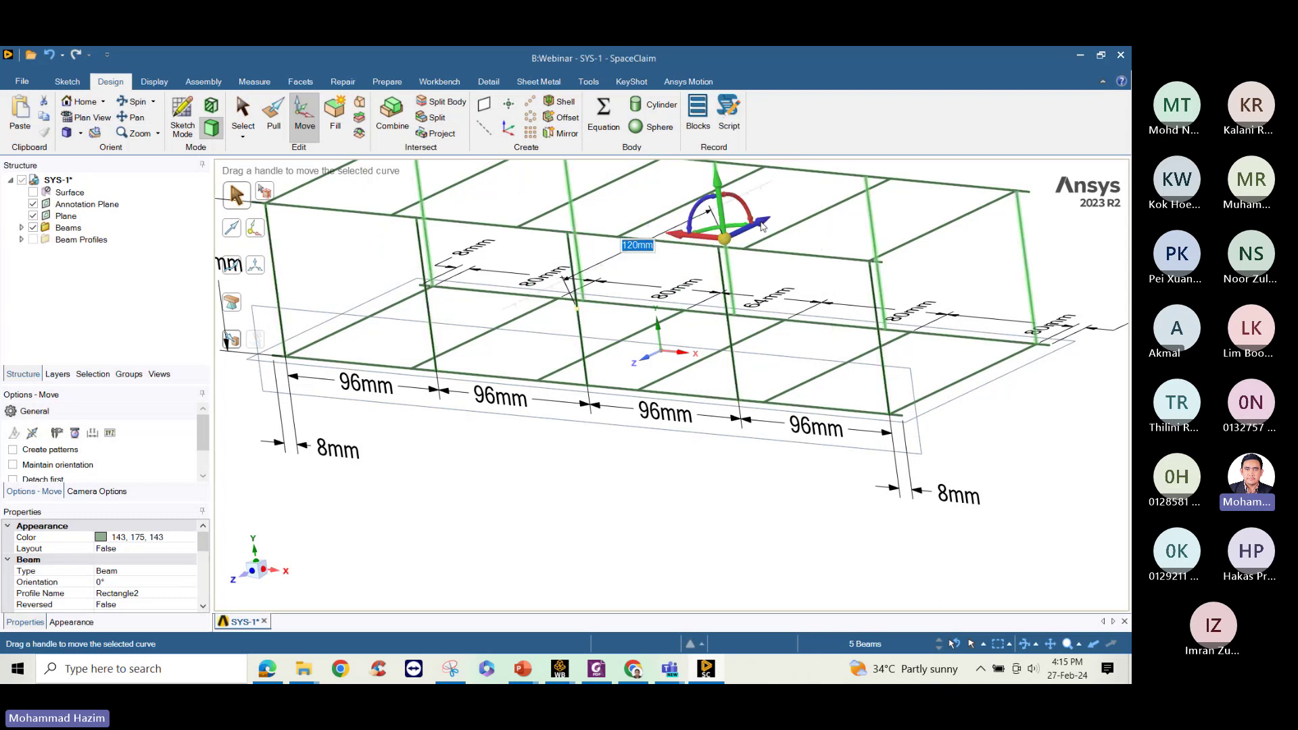
{"action": "left_click", "coordinate": [1005, 420]}
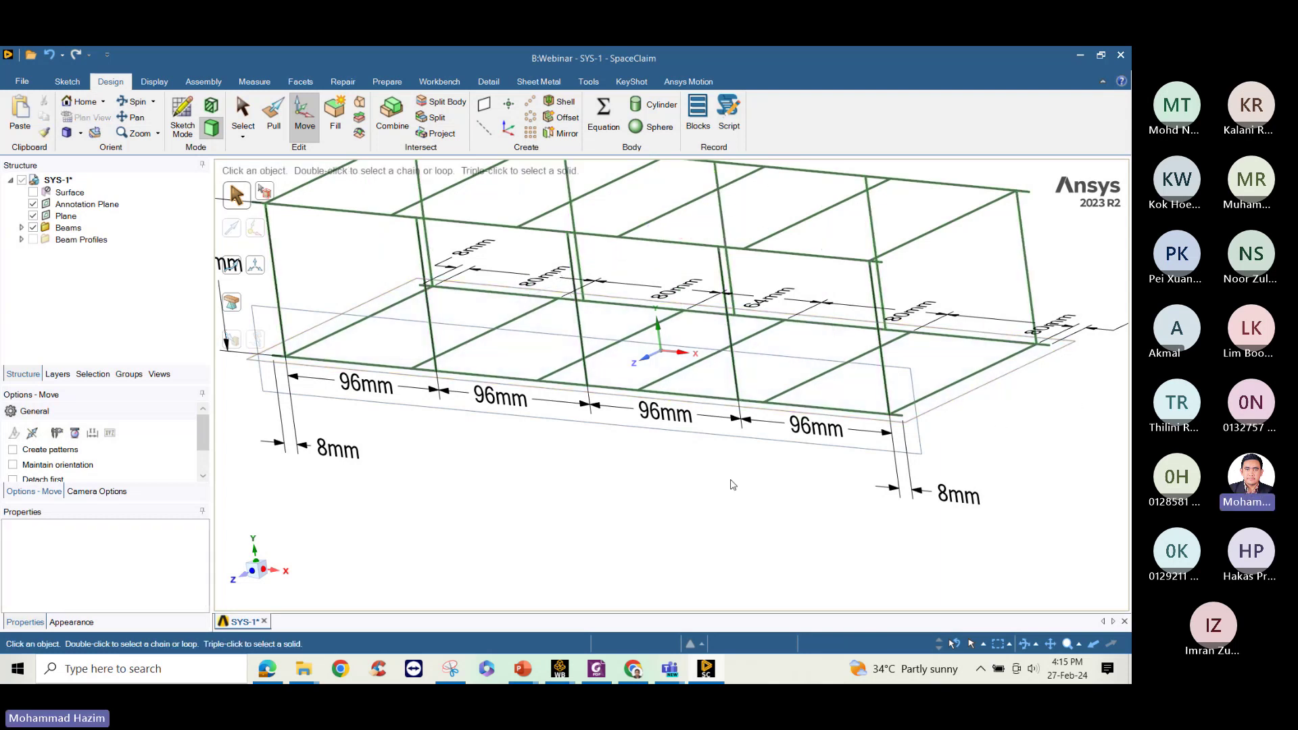
Examine the box frame's top, base and vertical beams from several angles and distances
{"action": "middle_click_drag", "start_coordinate": [732, 483], "coordinate": [654, 438]}
{"action": "scroll", "coordinate": [638, 379], "scroll_direction": "down", "scroll_amount": 4}
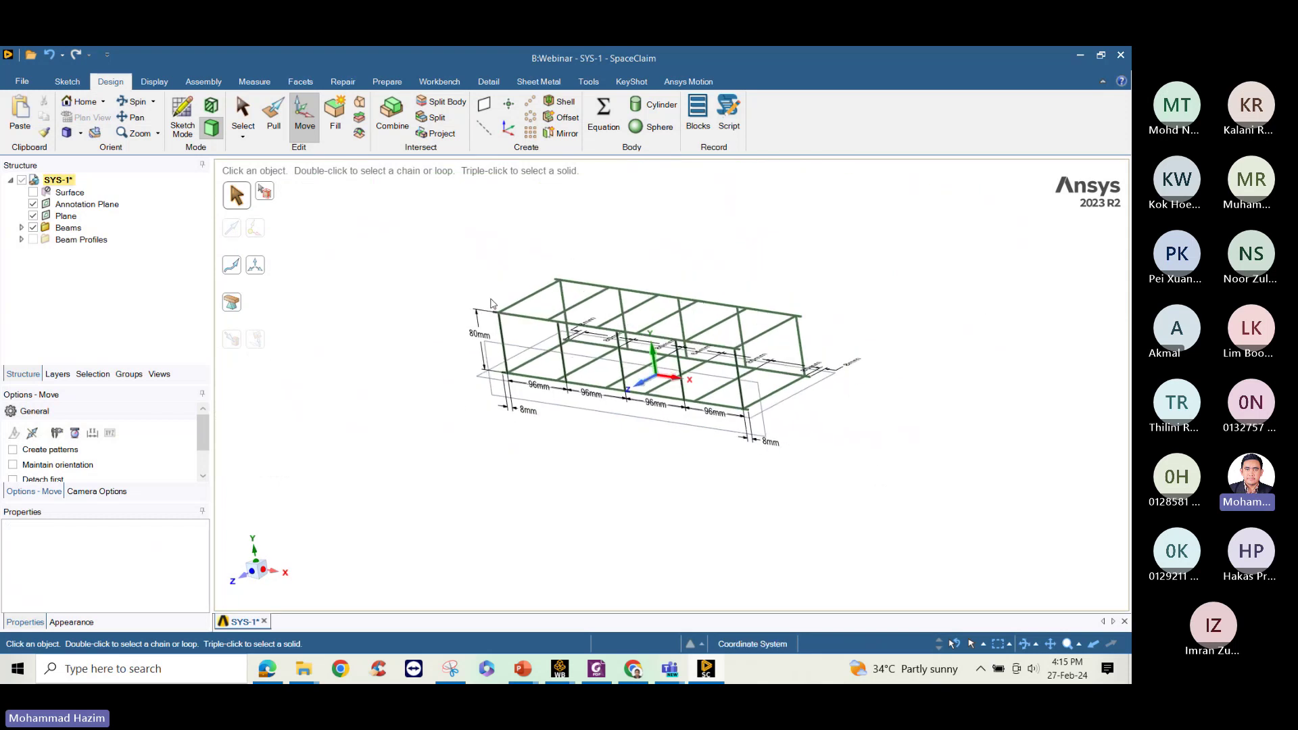
{"action": "scroll", "coordinate": [497, 294], "scroll_direction": "up", "scroll_amount": 5}
{"action": "scroll", "coordinate": [578, 316], "scroll_direction": "down", "scroll_amount": 3}
{"action": "scroll", "coordinate": [759, 353], "scroll_direction": "up", "scroll_amount": 2}
{"action": "scroll", "coordinate": [777, 348], "scroll_direction": "down", "scroll_amount": 2}
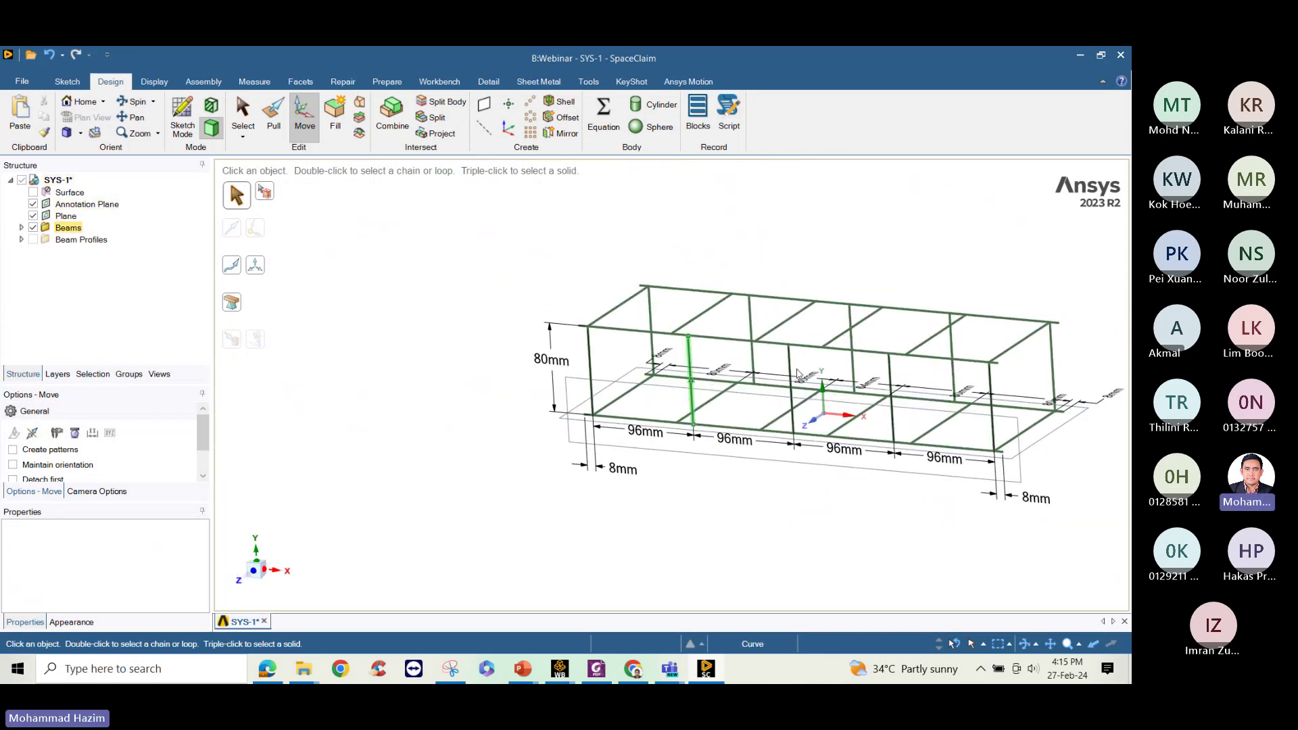
{"action": "scroll", "coordinate": [820, 342], "scroll_direction": "up", "scroll_amount": 3}
{"action": "scroll", "coordinate": [802, 342], "scroll_direction": "down", "scroll_amount": 2}
{"action": "scroll", "coordinate": [802, 341], "scroll_direction": "down", "scroll_amount": 4}
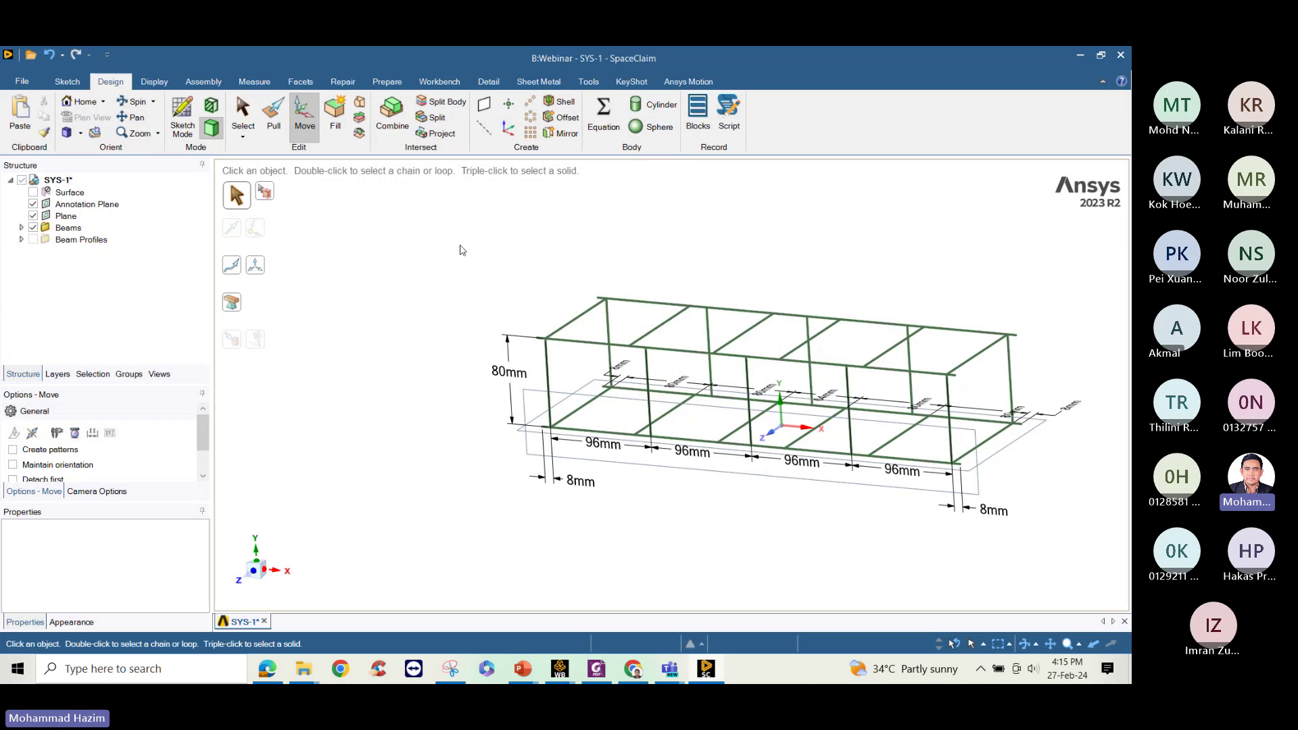
{"action": "mouse_move", "coordinate": [710, 384]}
{"action": "middle_mouse_down"}
{"action": "mouse_move", "coordinate": [750, 386]}
{"action": "mouse_move", "coordinate": [727, 389]}
{"action": "middle_mouse_up"}
Switch to the PowerPoint slide show and examine the cross bracing design slide for the truss
{"action": "mouse_move", "coordinate": [523, 668]}
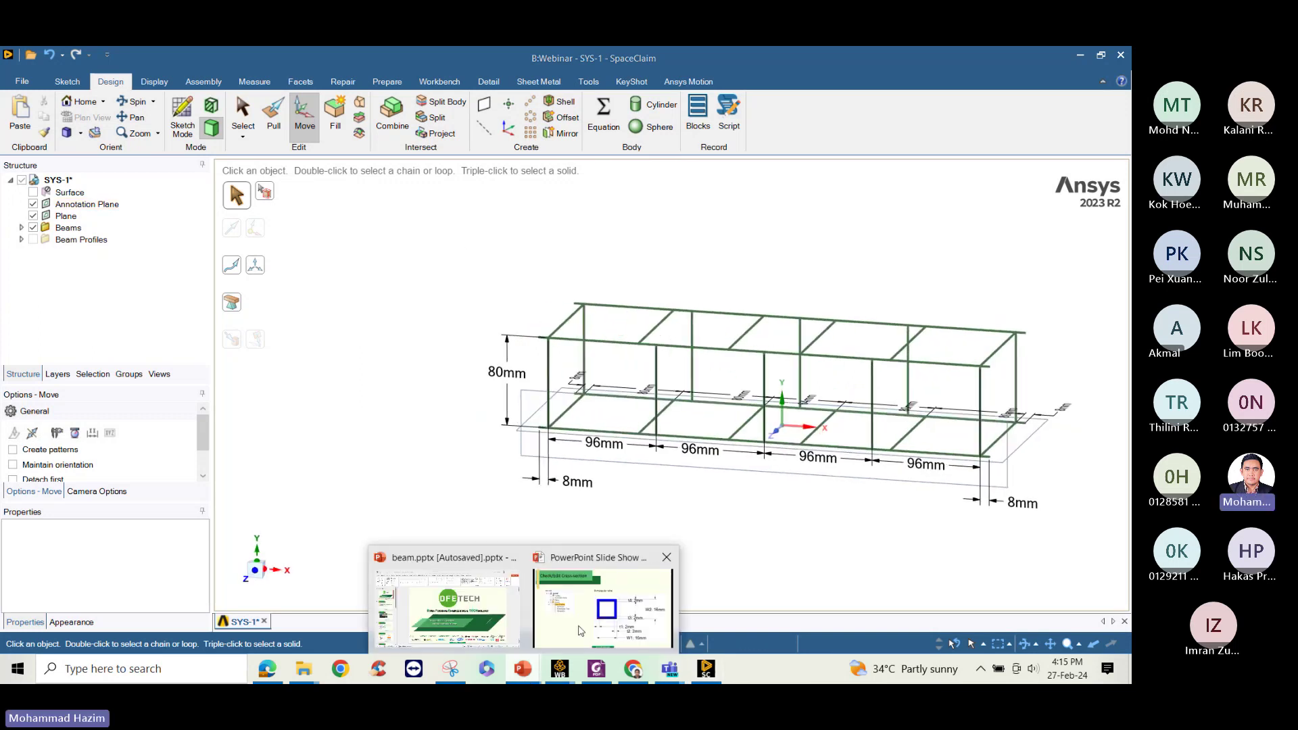
{"action": "left_click", "coordinate": [604, 611]}
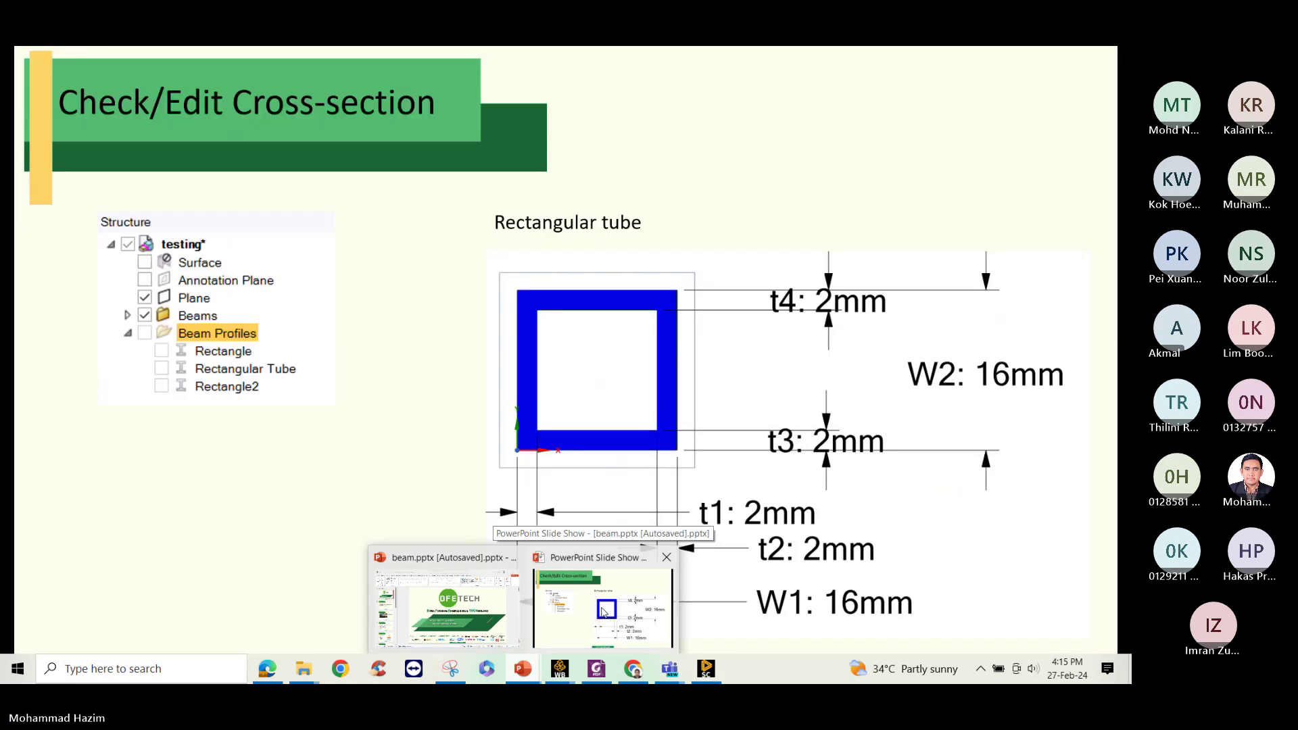
{"action": "scroll", "coordinate": [318, 372], "scroll_direction": "down", "scroll_amount": 1}
{"action": "scroll", "coordinate": [314, 369], "scroll_direction": "down", "scroll_amount": 1}
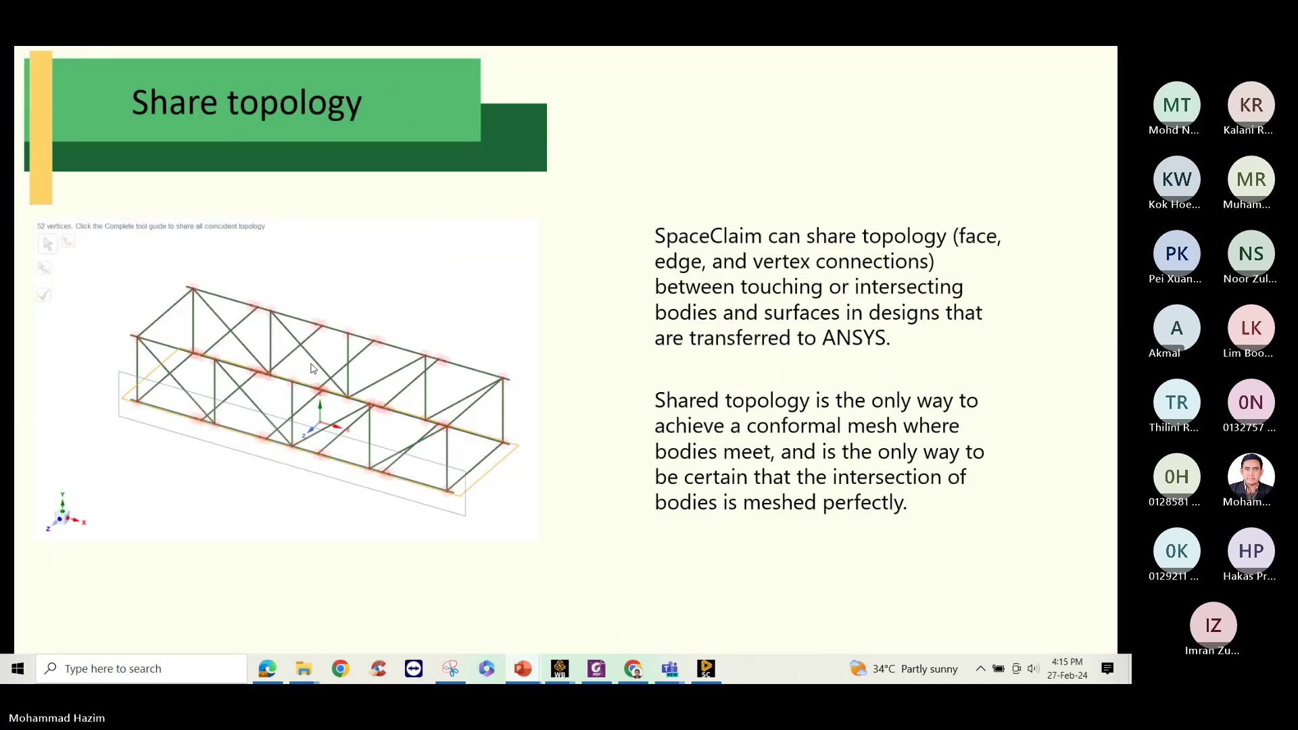
{"action": "scroll", "coordinate": [314, 365], "scroll_direction": "up", "scroll_amount": 1}
{"action": "scroll", "coordinate": [318, 372], "scroll_direction": "down", "scroll_amount": 2}
{"action": "scroll", "coordinate": [318, 370], "scroll_direction": "up", "scroll_amount": 1}
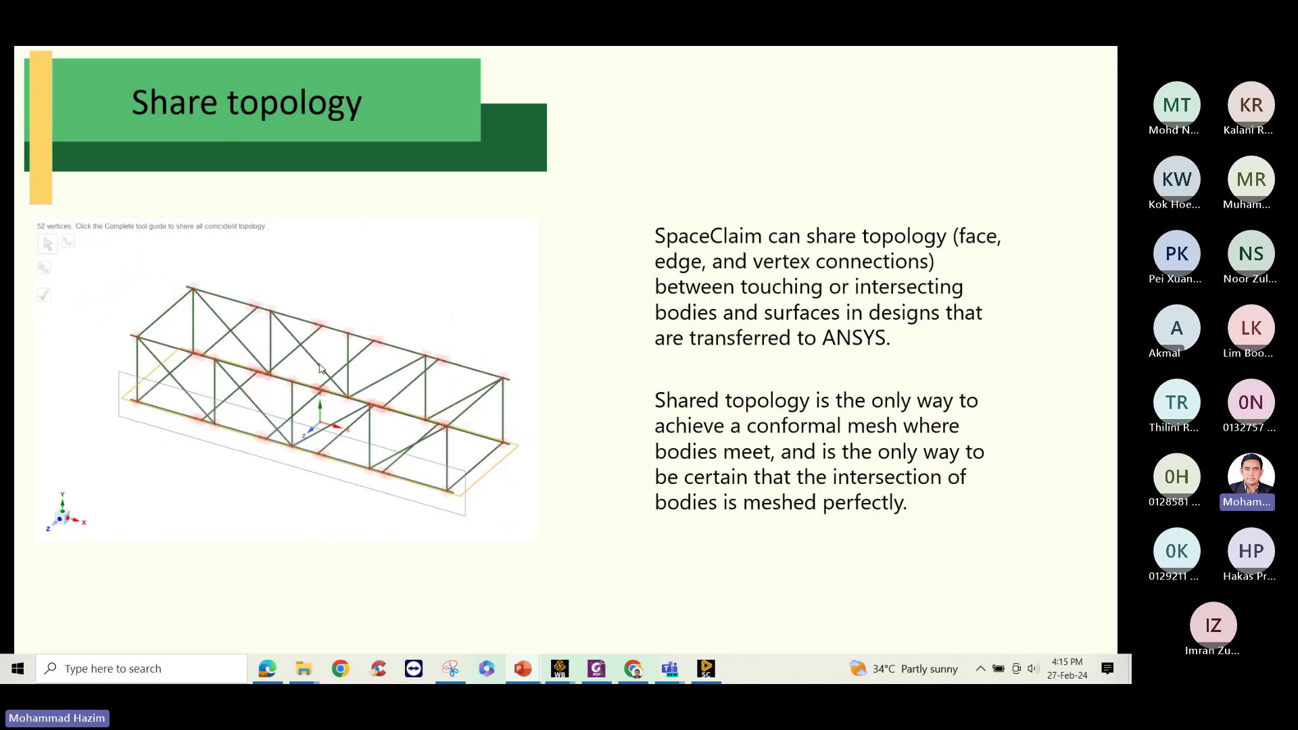
{"action": "scroll", "coordinate": [319, 365], "scroll_direction": "up", "scroll_amount": 1}
{"action": "scroll", "coordinate": [319, 364], "scroll_direction": "up", "scroll_amount": 1}
{"action": "scroll", "coordinate": [321, 365], "scroll_direction": "down", "scroll_amount": 1}
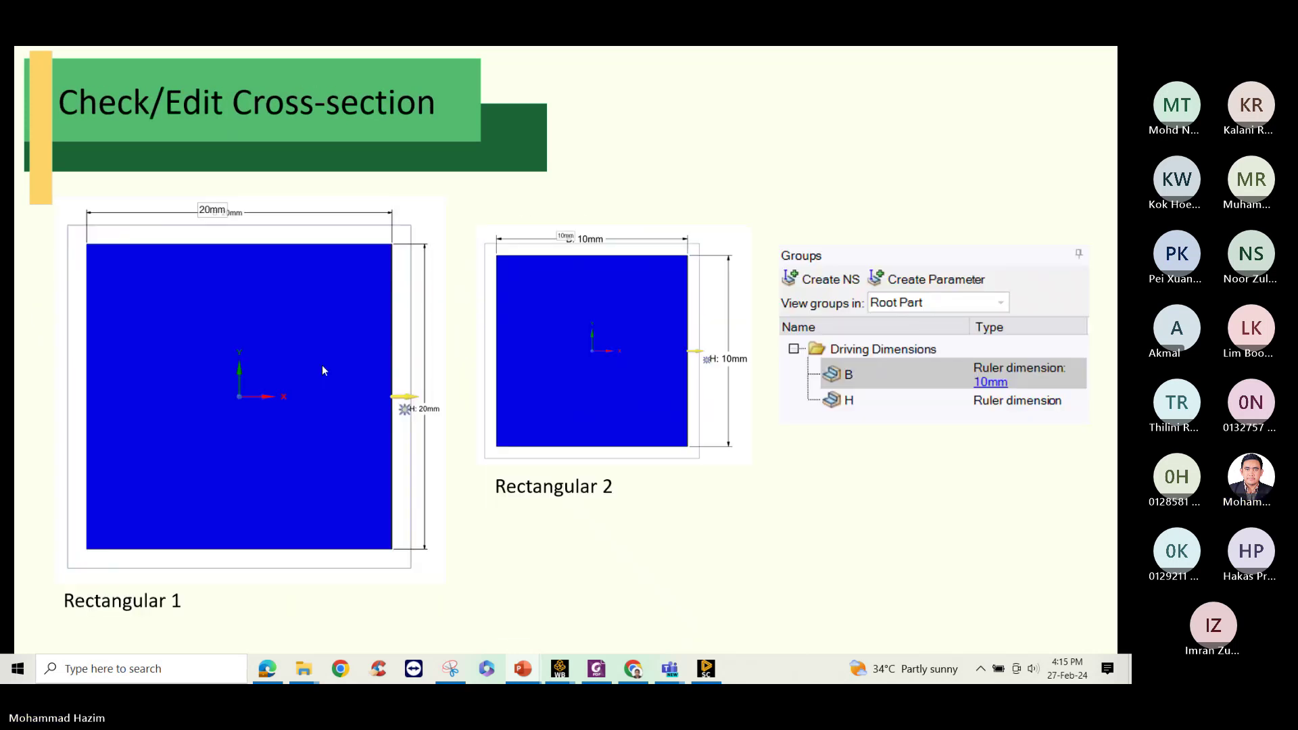
{"action": "scroll", "coordinate": [322, 365], "scroll_direction": "down", "scroll_amount": 3}
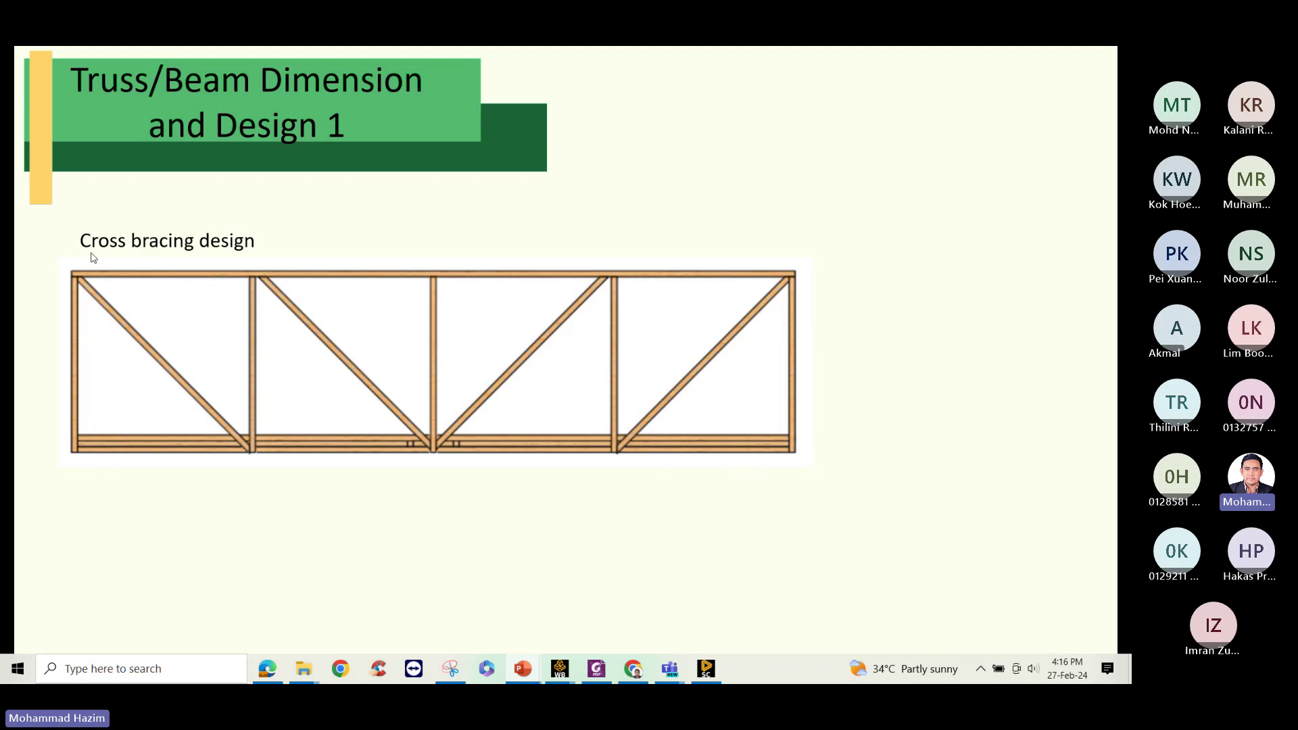
Switch back to SpaceClaim and start a sketch on the vertical plane of the frame's front side
{"action": "left_click", "coordinate": [706, 670]}
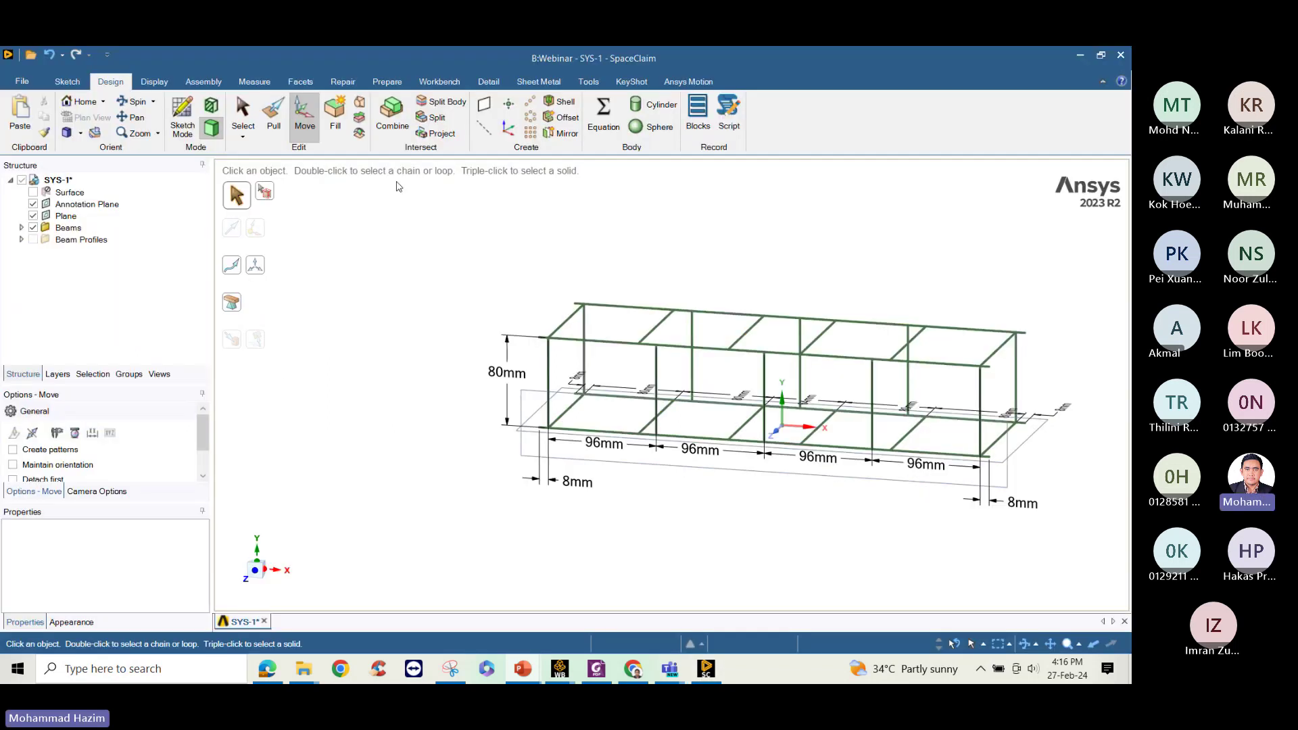
{"action": "left_click", "coordinate": [181, 110]}
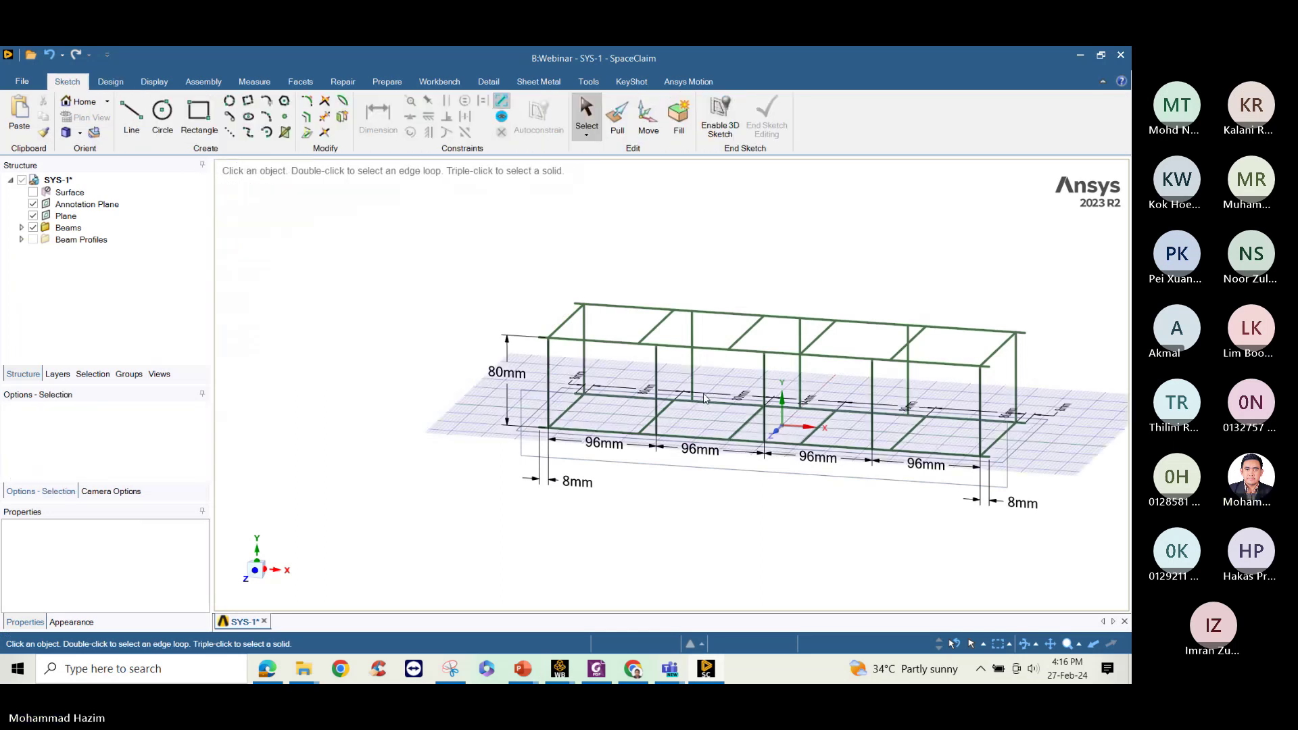
{"action": "scroll", "coordinate": [683, 395], "scroll_direction": "up", "scroll_amount": 3}
{"action": "scroll", "coordinate": [539, 481], "scroll_direction": "down", "scroll_amount": 3}
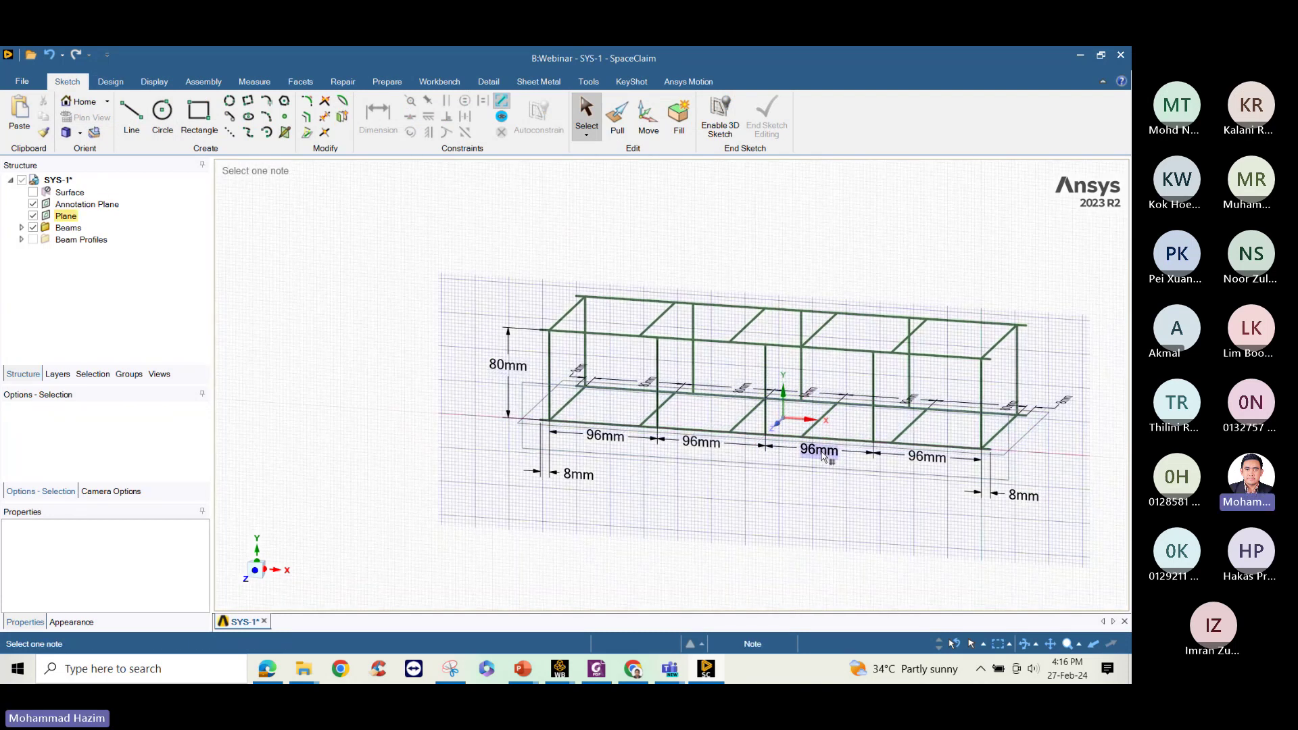
{"action": "left_click", "coordinate": [821, 456]}
{"action": "scroll", "coordinate": [551, 345], "scroll_direction": "up", "scroll_amount": 5}
{"action": "scroll", "coordinate": [790, 433], "scroll_direction": "down", "scroll_amount": 4}
{"action": "mouse_move", "coordinate": [826, 426]}
{"action": "middle_mouse_down"}
{"action": "mouse_move", "coordinate": [850, 426]}
{"action": "mouse_move", "coordinate": [788, 397]}
{"action": "mouse_move", "coordinate": [1021, 444]}
{"action": "middle_mouse_up"}
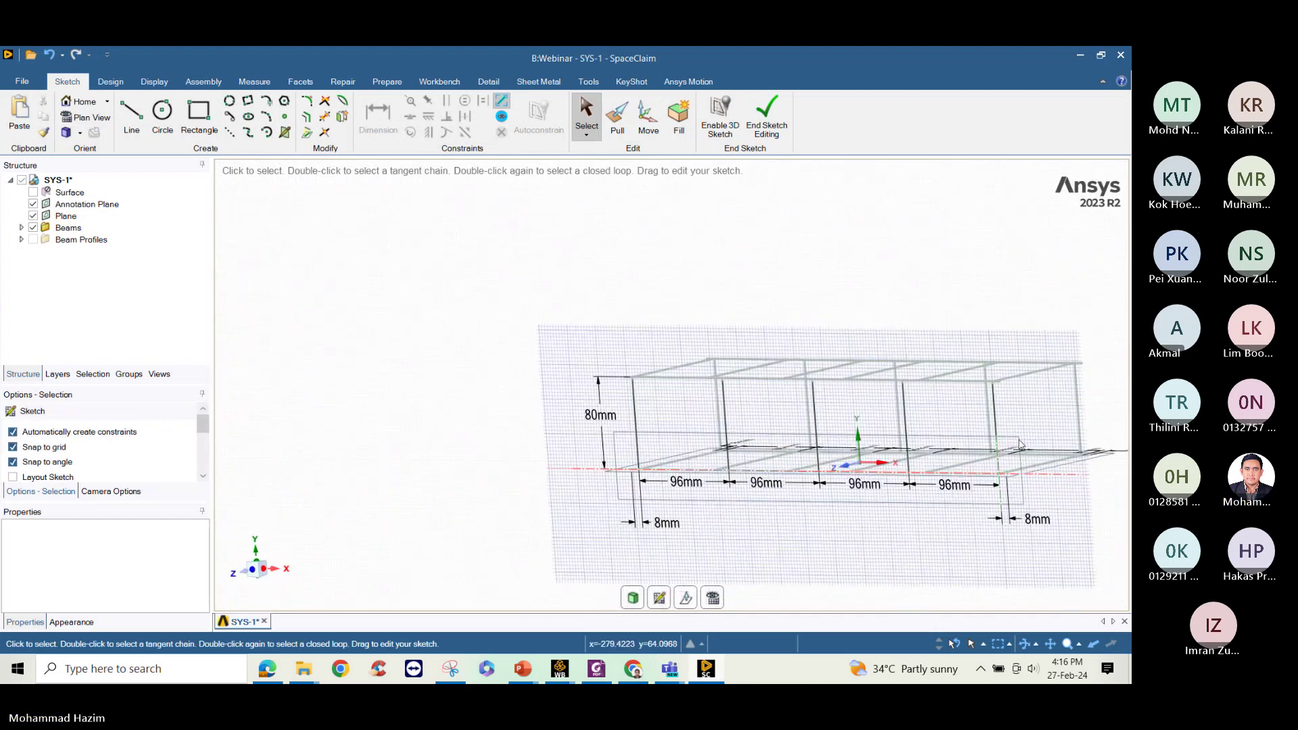
{"action": "scroll", "coordinate": [1021, 444], "scroll_direction": "up", "scroll_amount": 2}
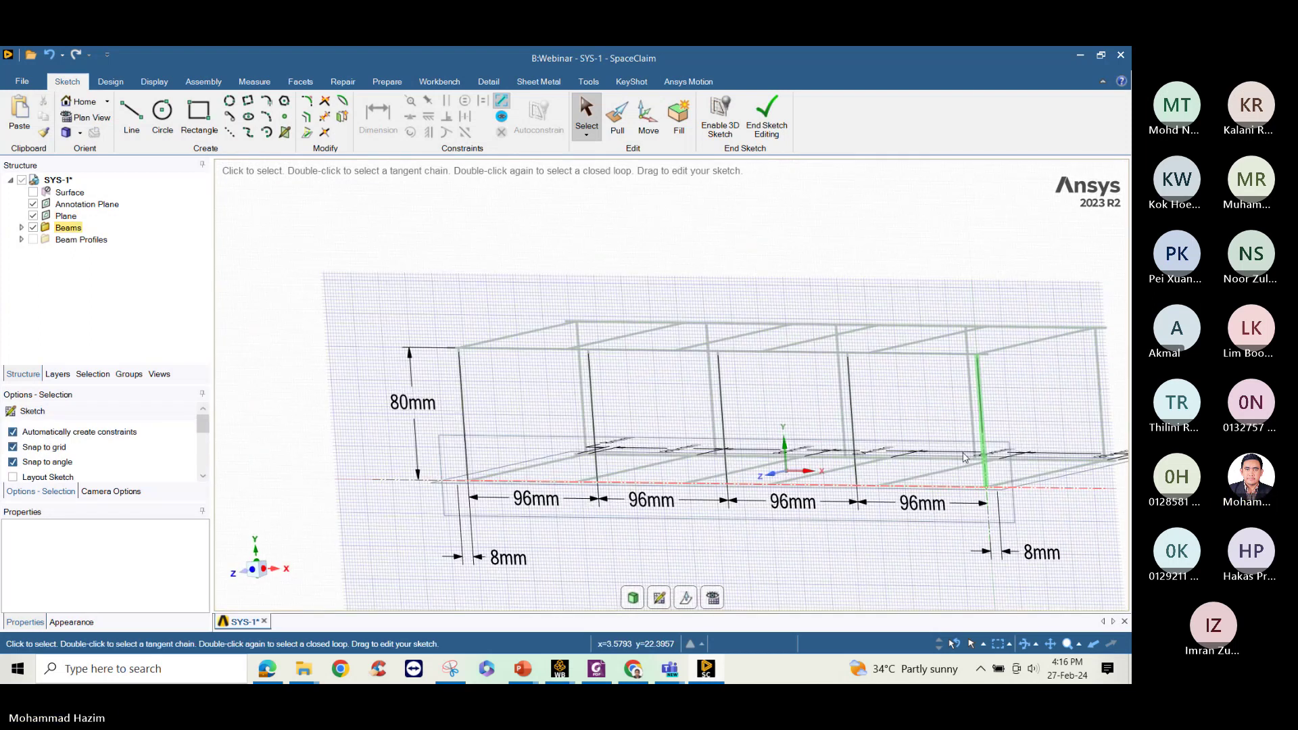
Sketch diagonals about 125 mm long in the front side's first two bays, from each bay's upper left corner to its lower right corner
{"action": "key", "text": "l"}
{"action": "left_click", "coordinate": [460, 348]}
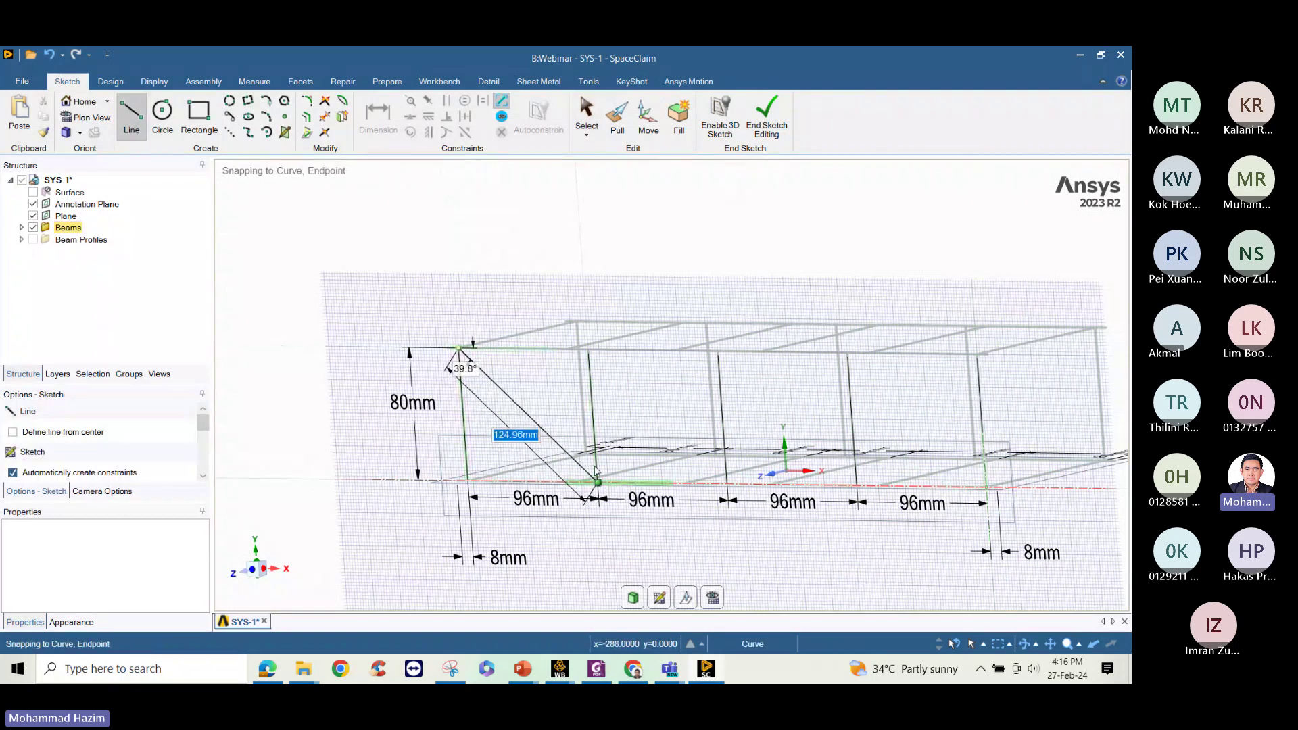
{"action": "left_click", "coordinate": [598, 482]}
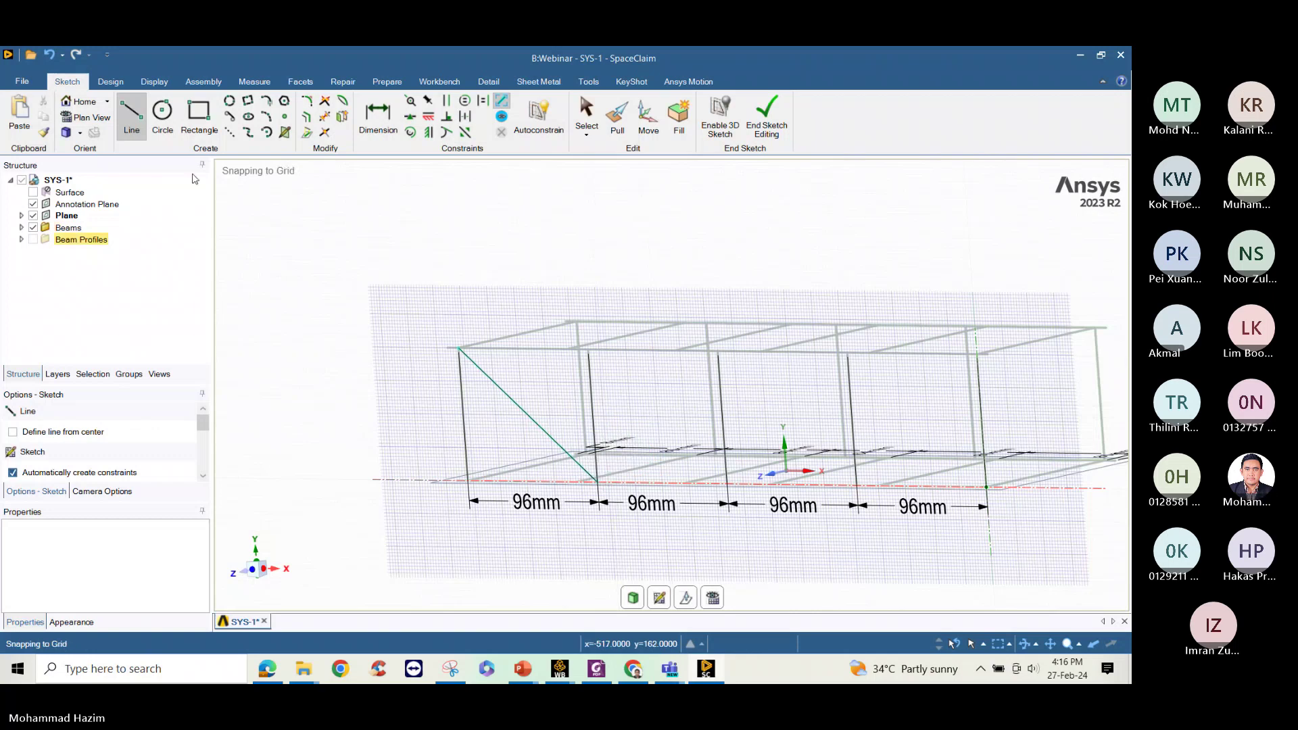
{"action": "left_click", "coordinate": [133, 119]}
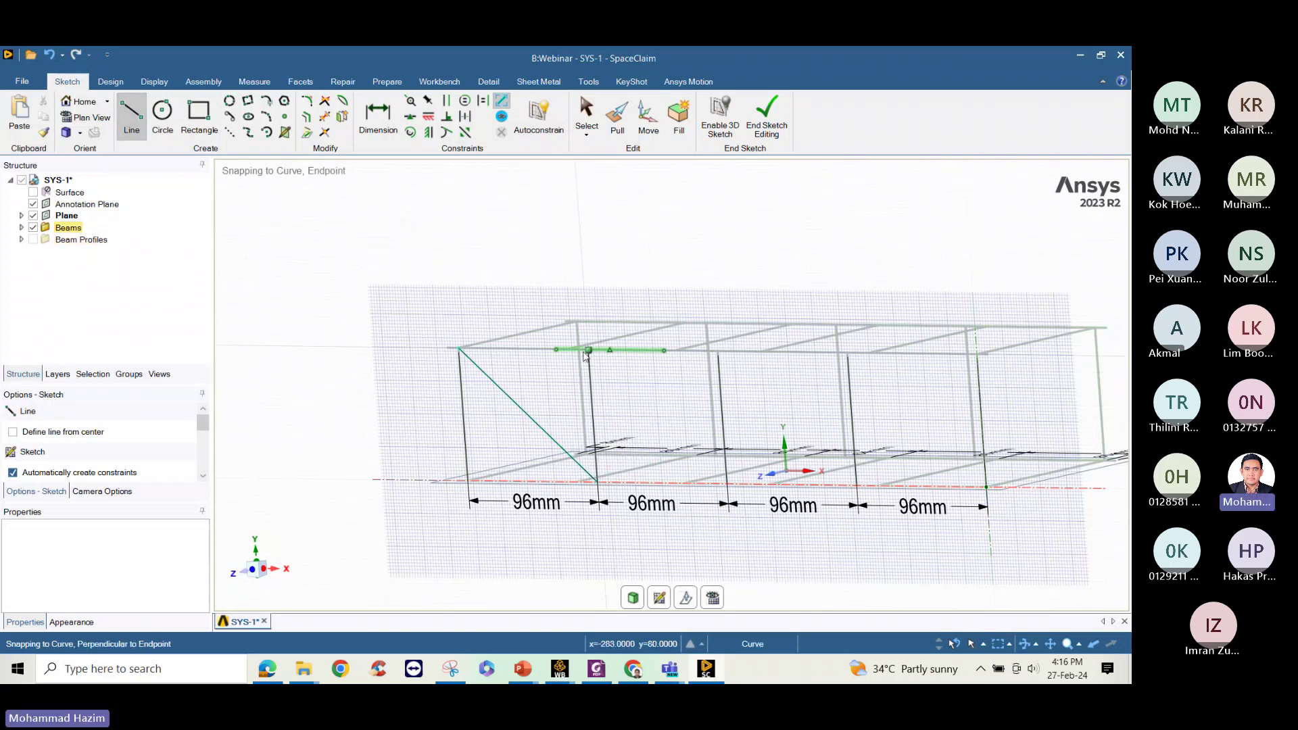
{"action": "left_click", "coordinate": [589, 350]}
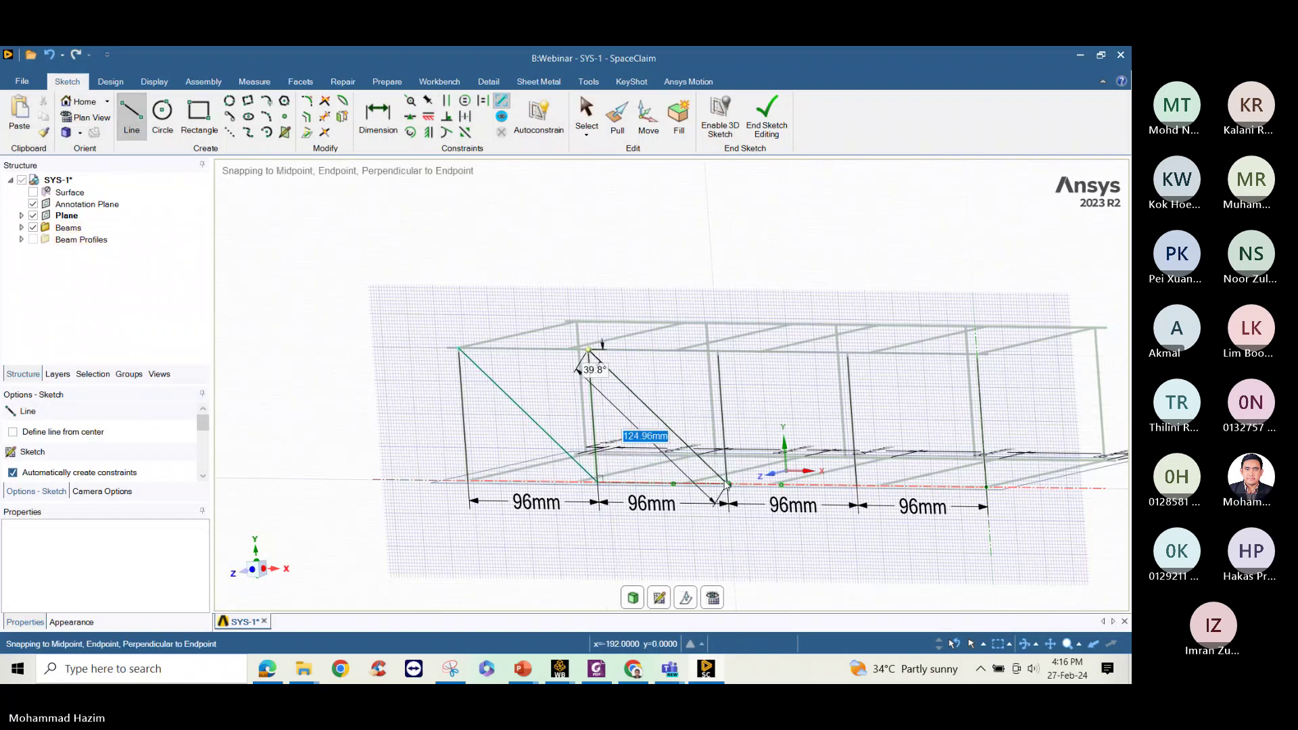
{"action": "left_click", "coordinate": [727, 482]}
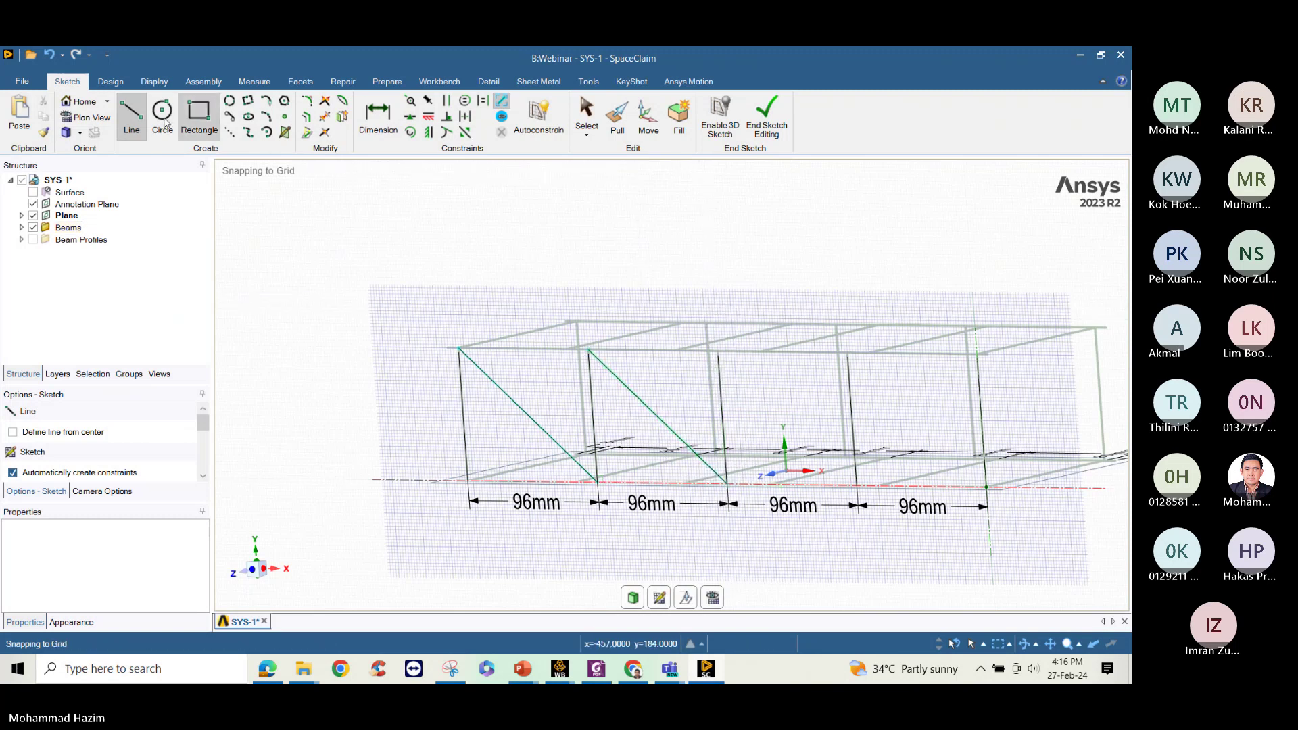
Sketch diagonals in the front side's third and fourth bays from upper right to lower left corner, and end the sketch
{"action": "left_click", "coordinate": [846, 353]}
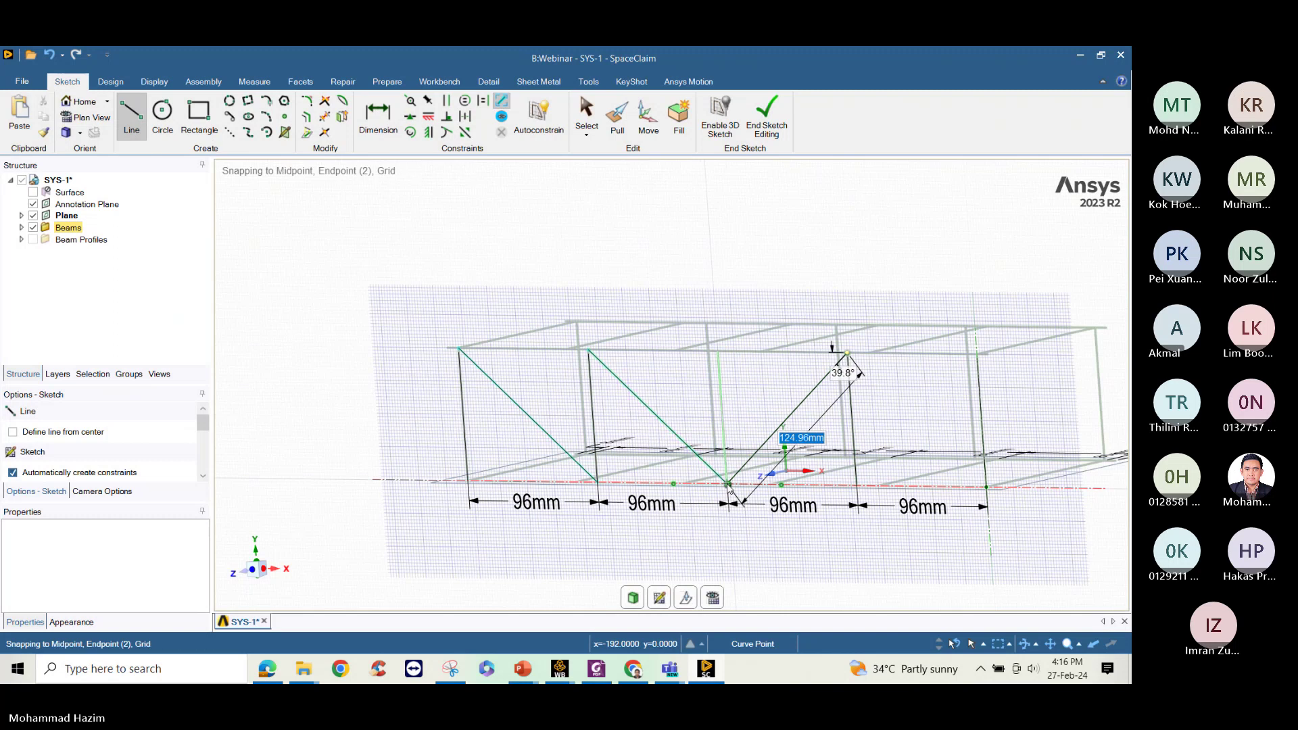
{"action": "left_click", "coordinate": [727, 482]}
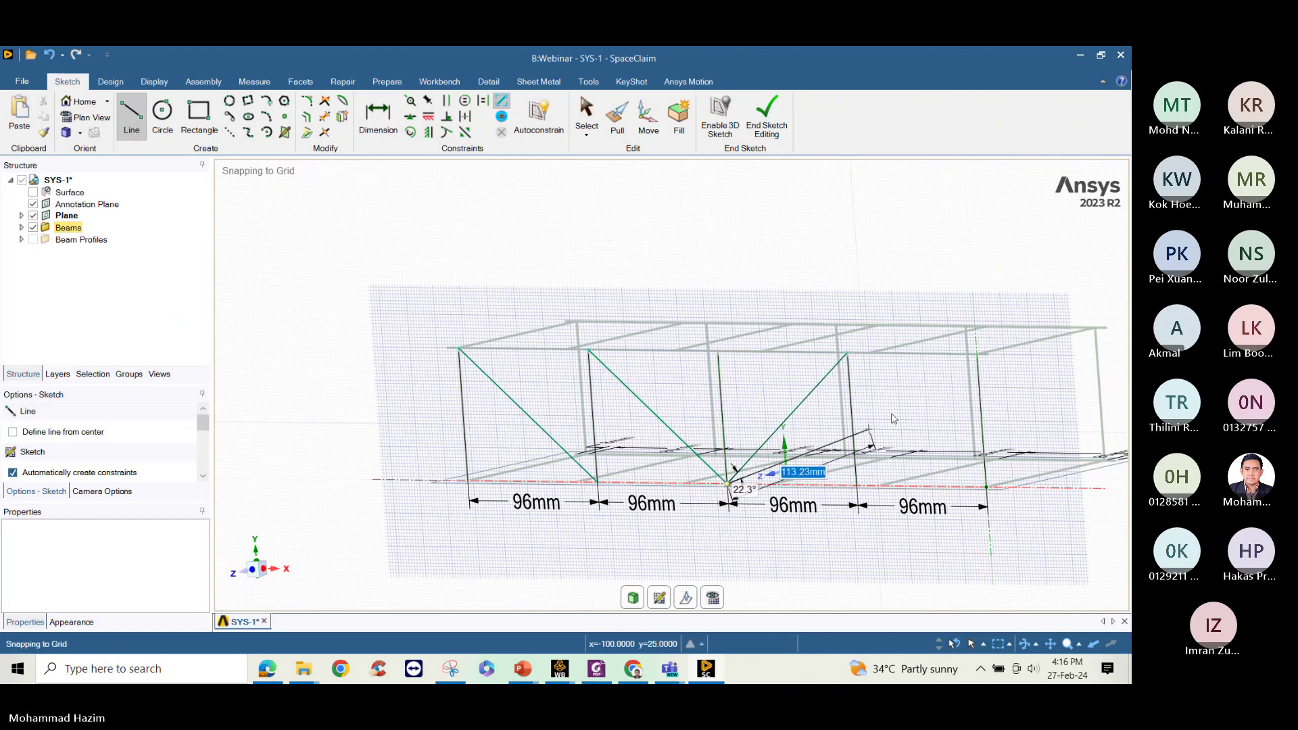
{"action": "left_click", "coordinate": [973, 354]}
{"action": "left_click", "coordinate": [857, 484]}
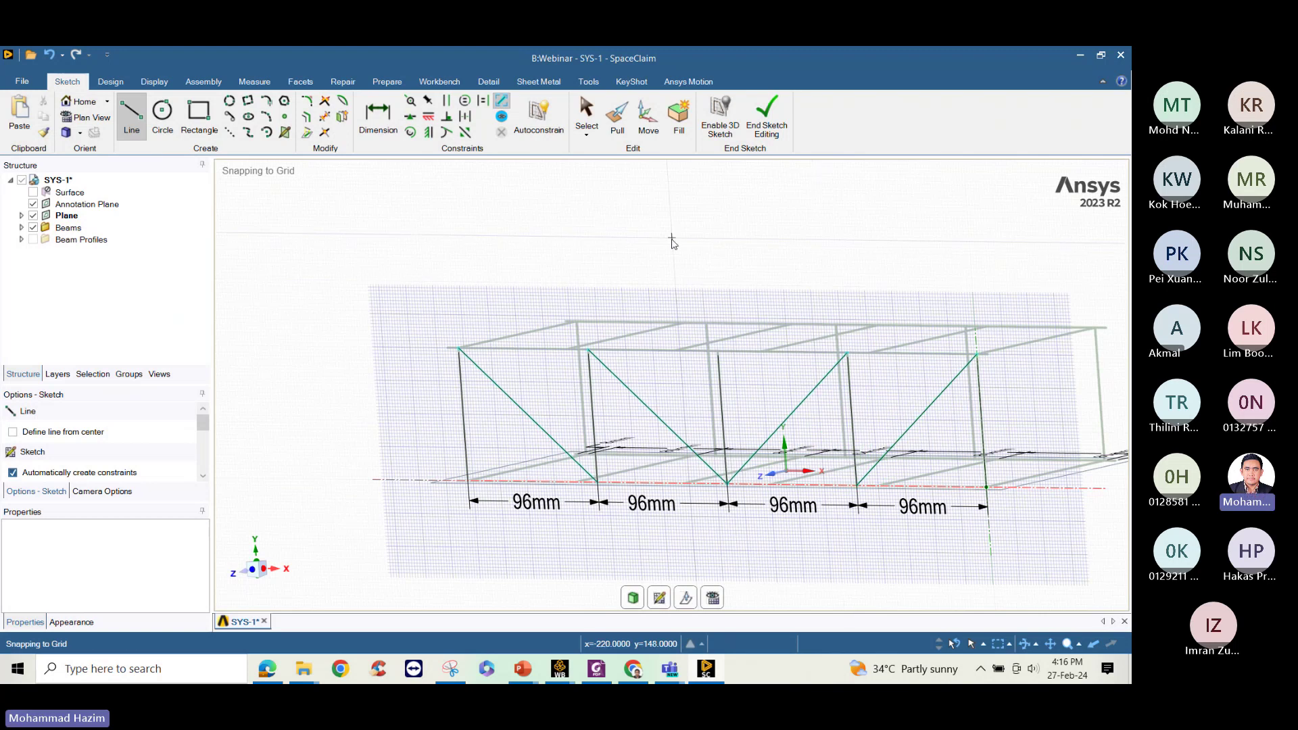
{"action": "middle_click_drag", "start_coordinate": [671, 239], "coordinate": [766, 173]}
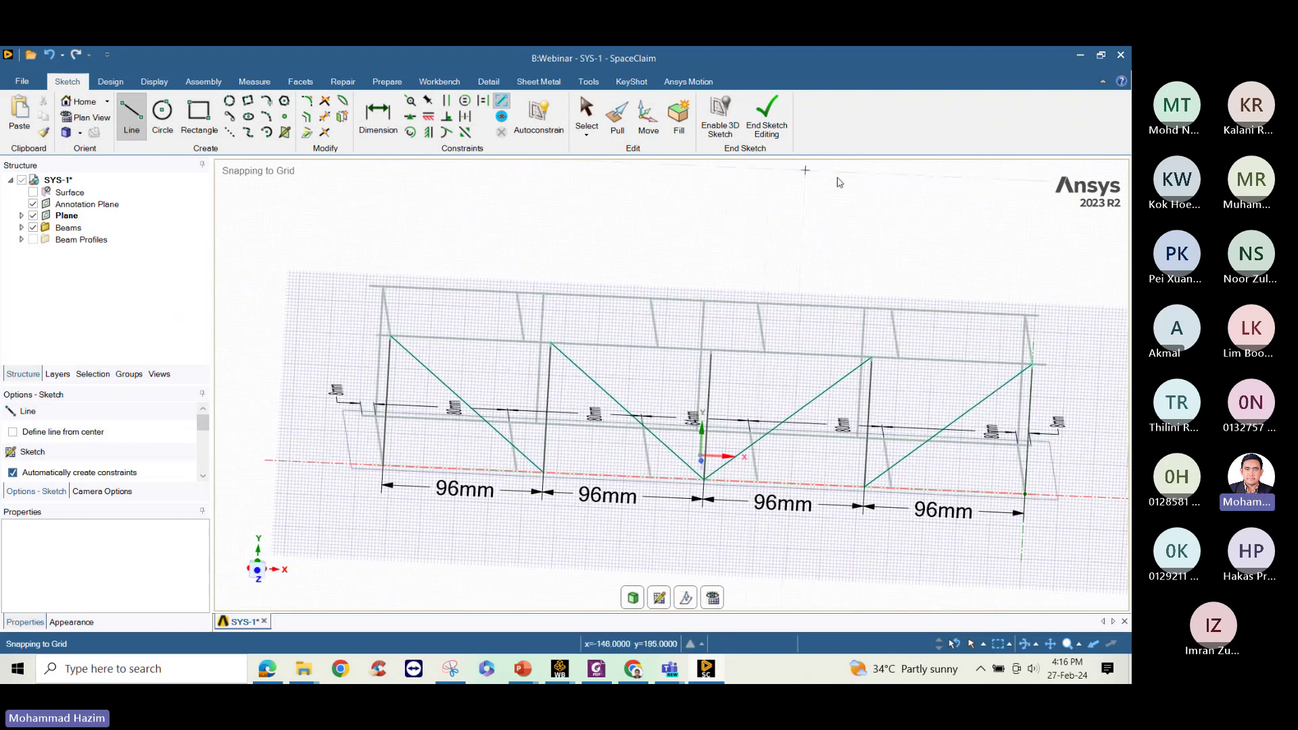
{"action": "left_click", "coordinate": [763, 122]}
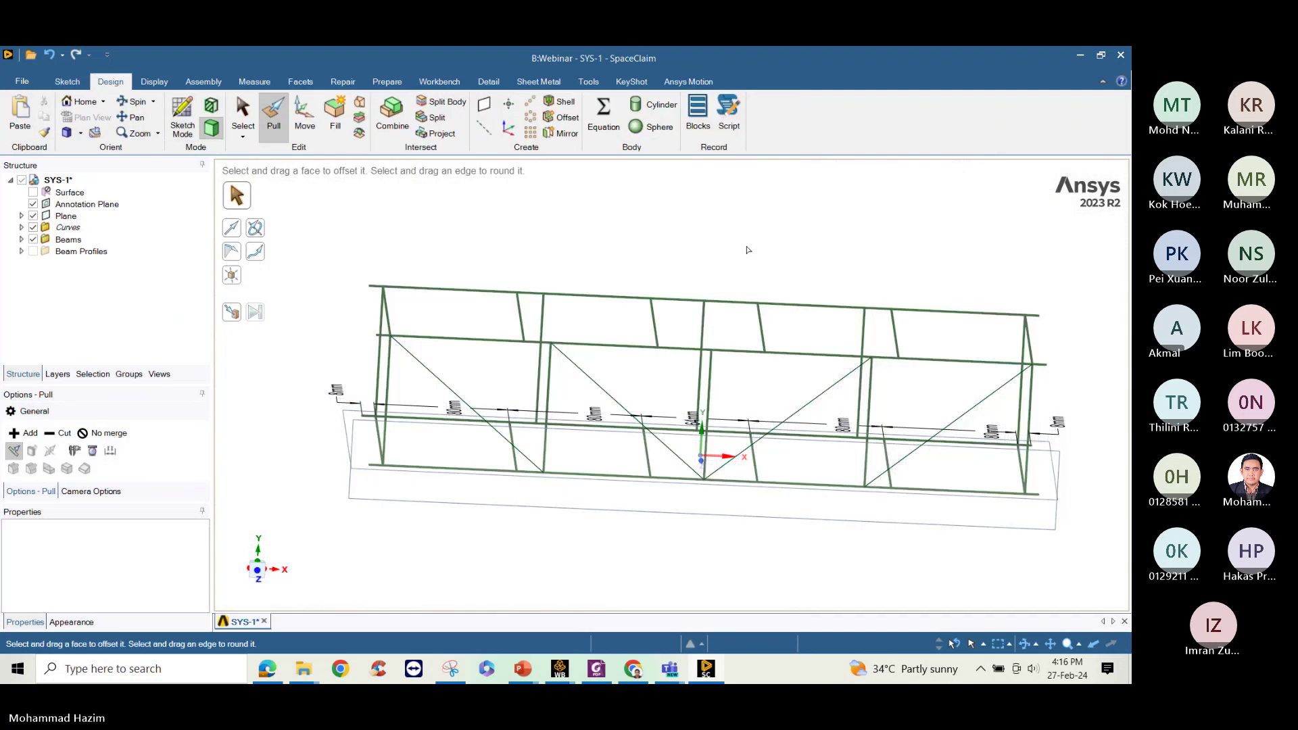
Choose Rectangle2 as the active beam profile
{"action": "middle_click_drag", "start_coordinate": [748, 250], "coordinate": [574, 350]}
{"action": "scroll", "coordinate": [441, 408], "scroll_direction": "up", "scroll_amount": 5}
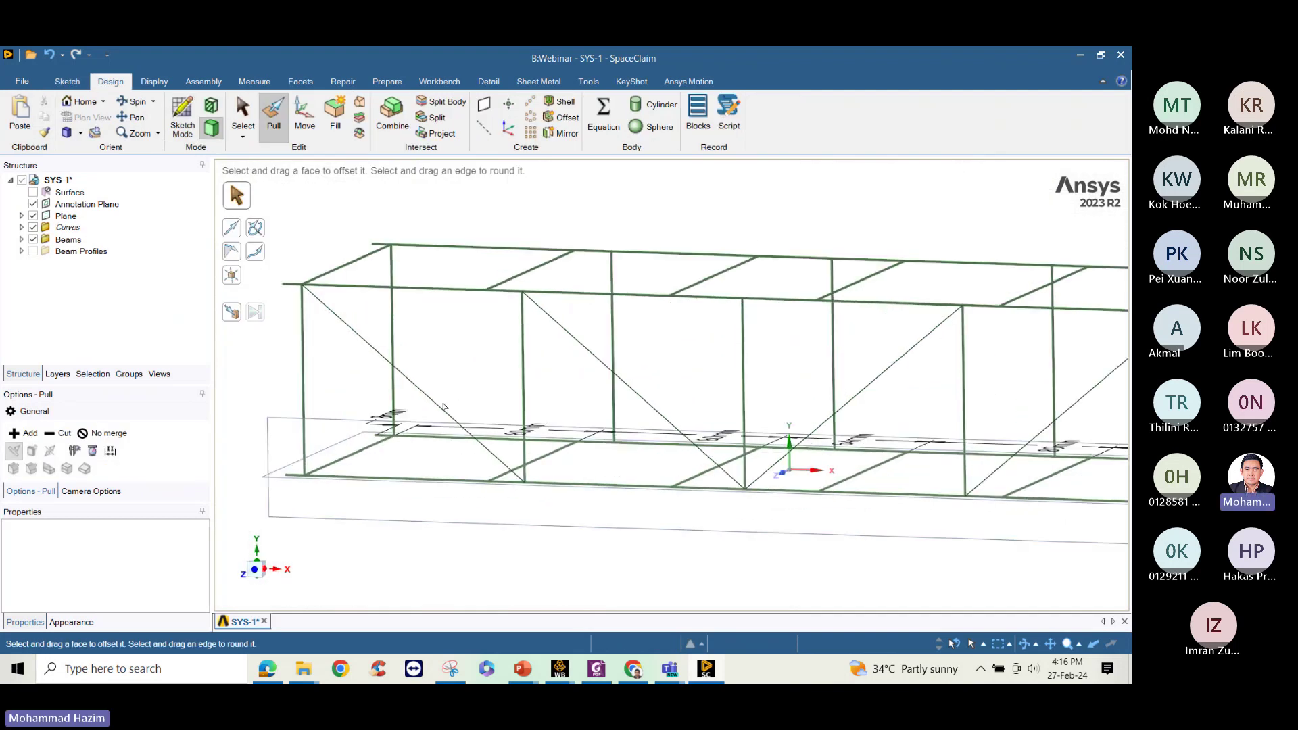
{"action": "middle_click_drag", "start_coordinate": [493, 345], "coordinate": [460, 346]}
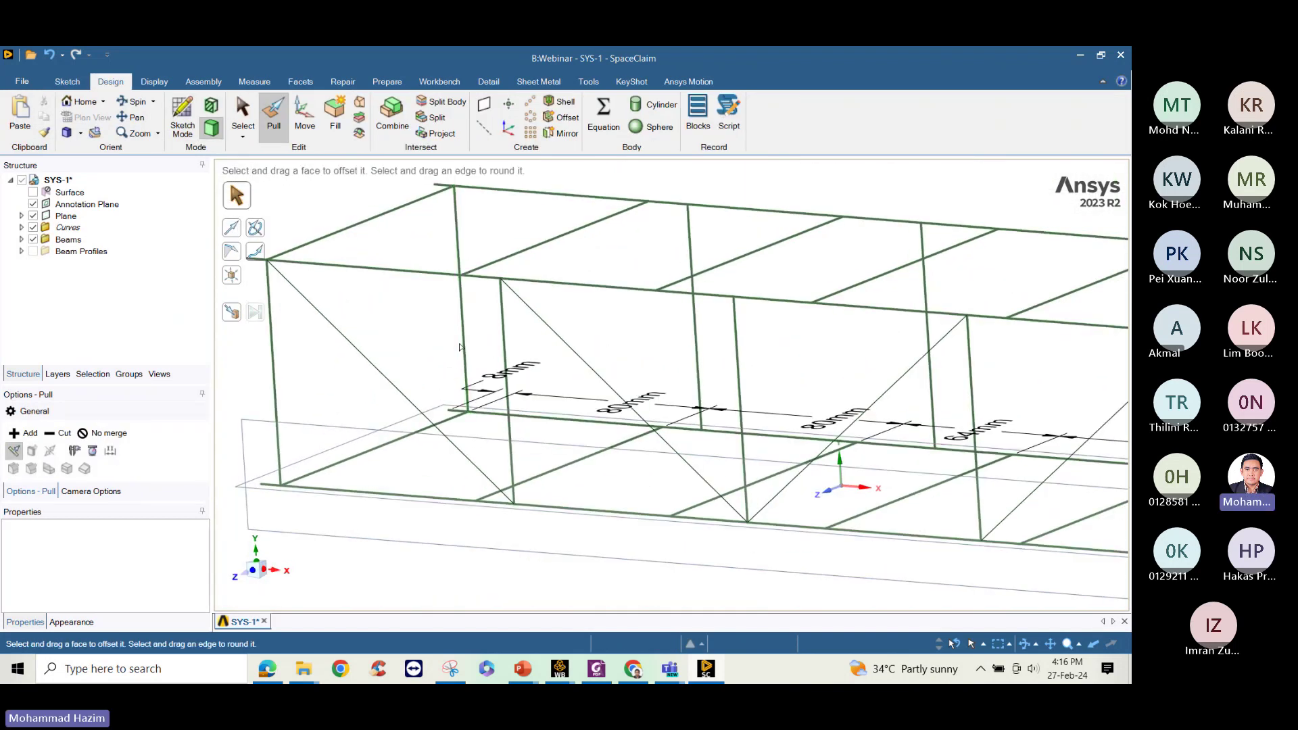
{"action": "scroll", "coordinate": [435, 338], "scroll_direction": "down", "scroll_amount": 4}
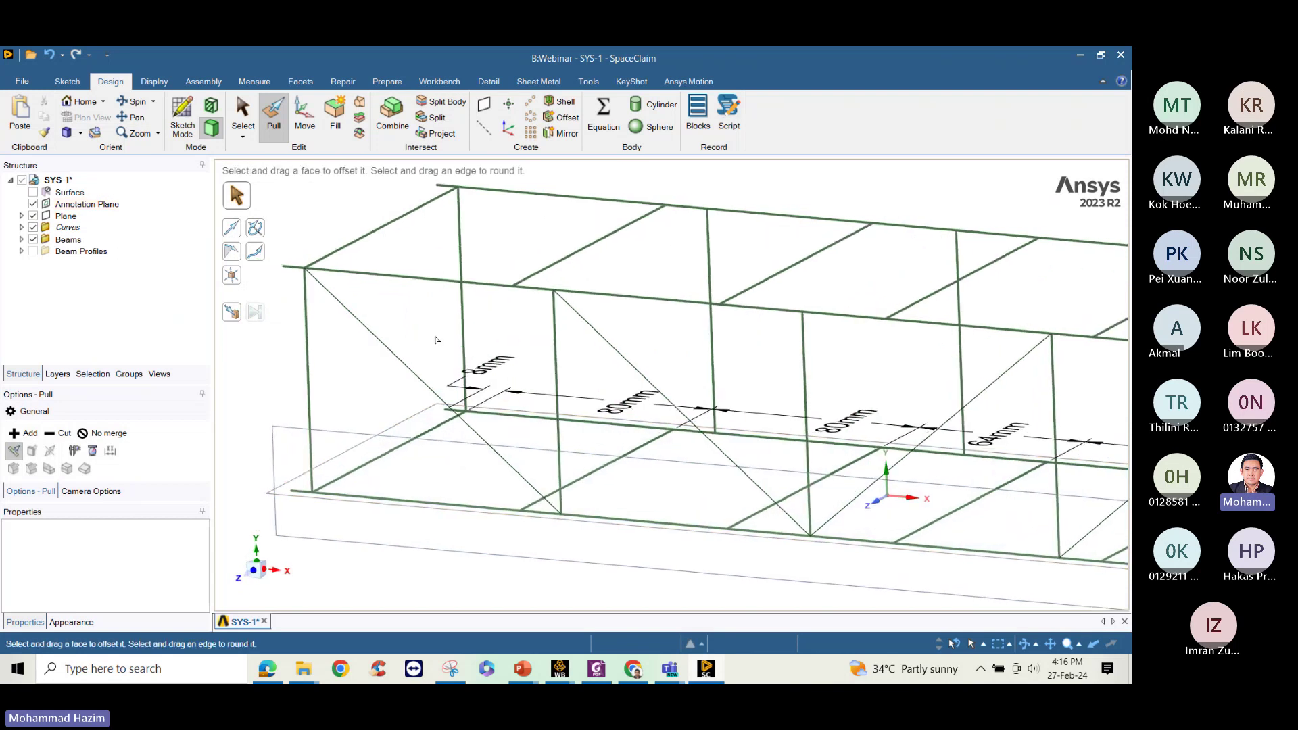
{"action": "scroll", "coordinate": [634, 357], "scroll_direction": "up", "scroll_amount": 3}
{"action": "scroll", "coordinate": [634, 357], "scroll_direction": "down", "scroll_amount": 3}
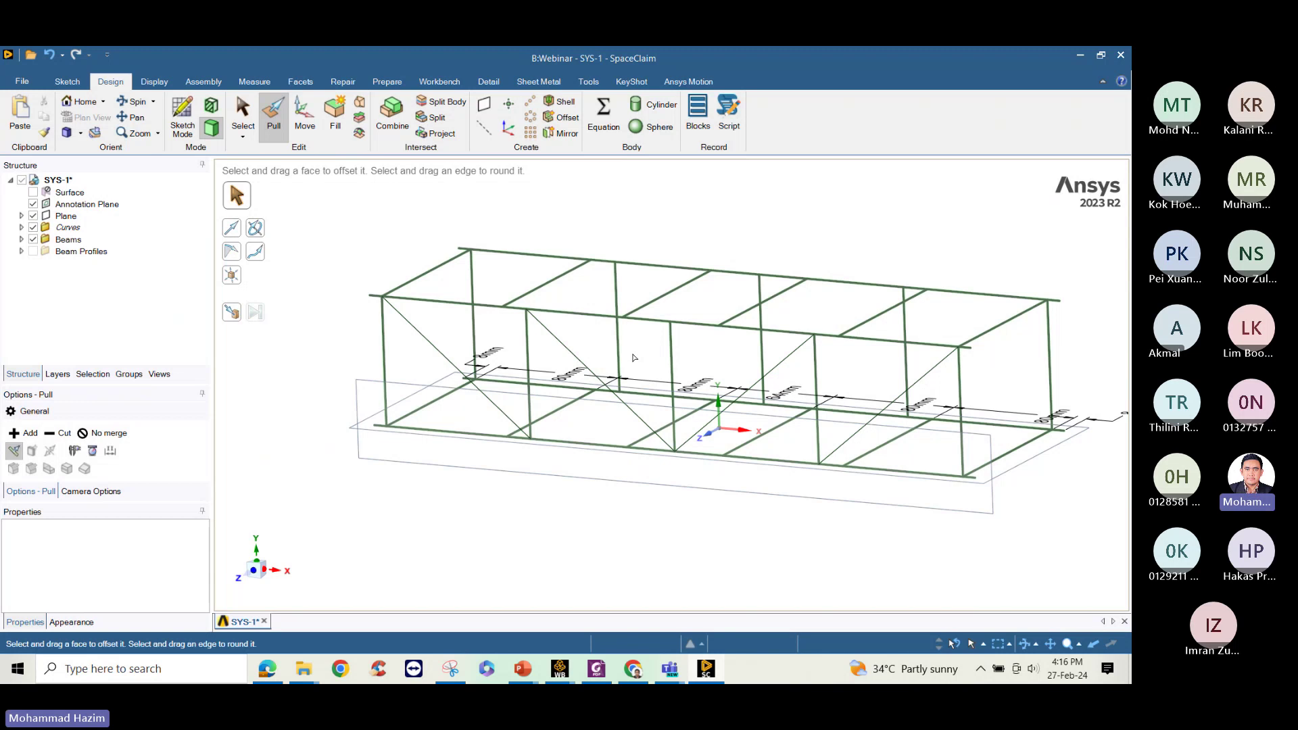
{"action": "left_click", "coordinate": [384, 82]}
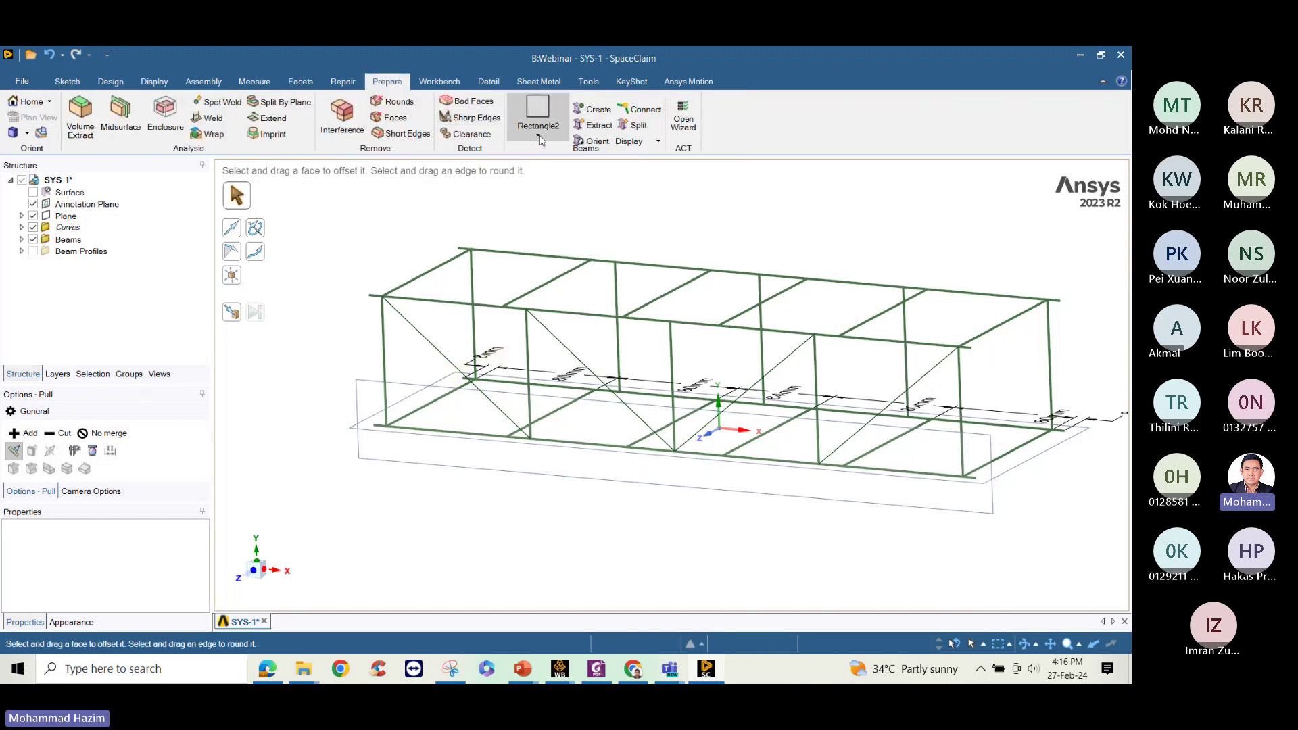
{"action": "left_click", "coordinate": [538, 136]}
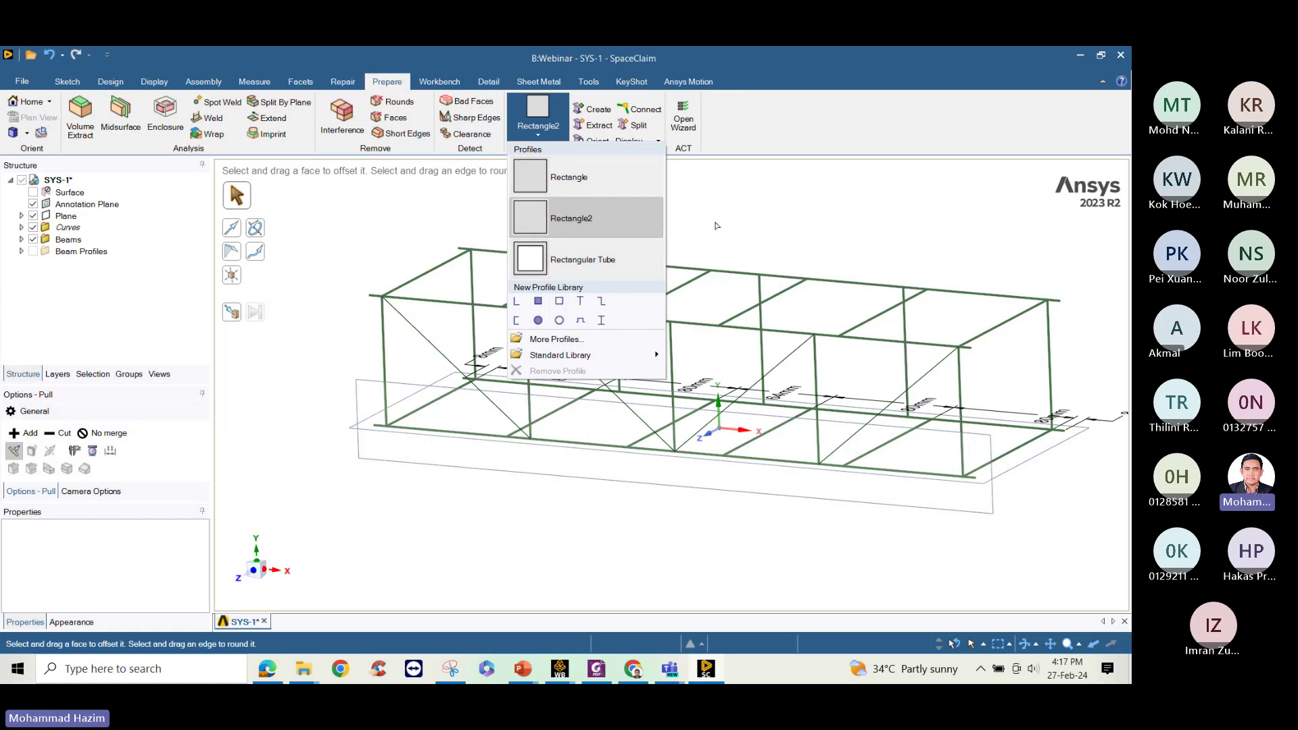
{"action": "left_click", "coordinate": [590, 219]}
Create beams from the four diagonal sketch lines on the frame's front side
{"action": "left_click", "coordinate": [417, 332]}
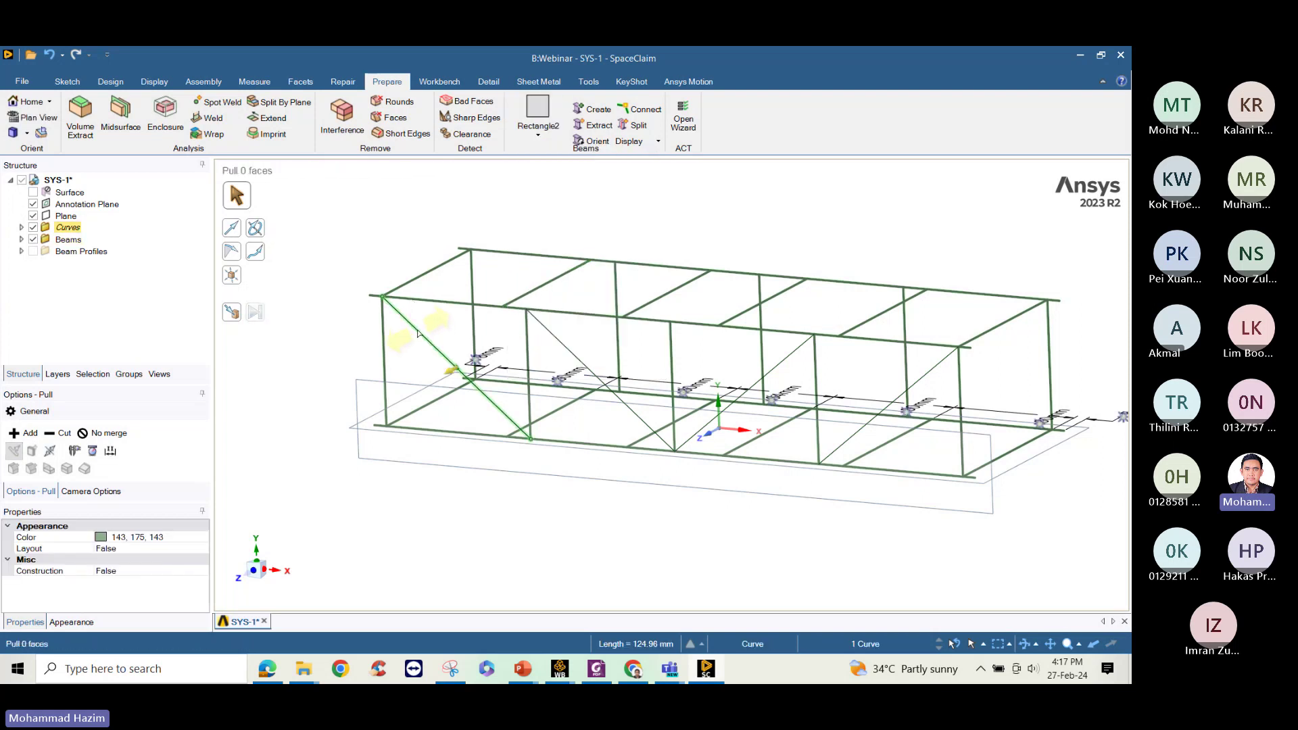
{"action": "left_click", "coordinate": [787, 221]}
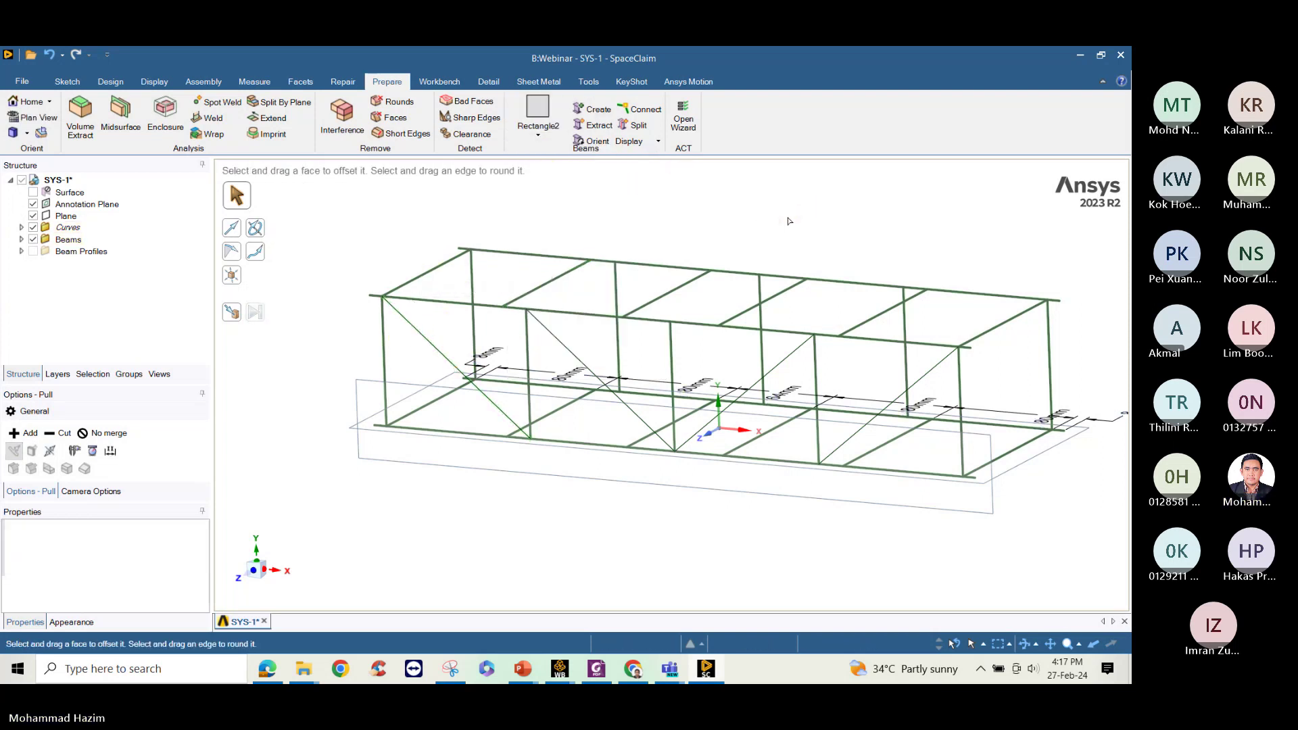
{"action": "left_click", "coordinate": [595, 110]}
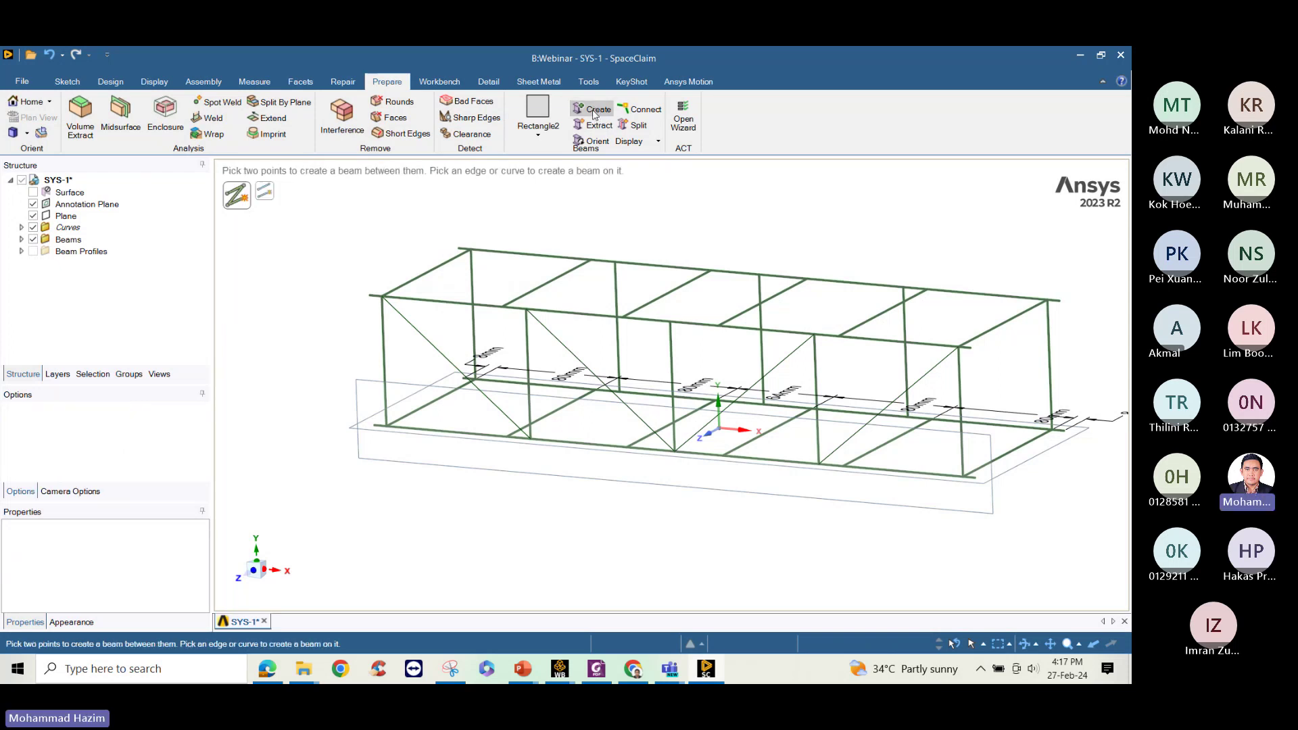
{"action": "left_click", "coordinate": [425, 336]}
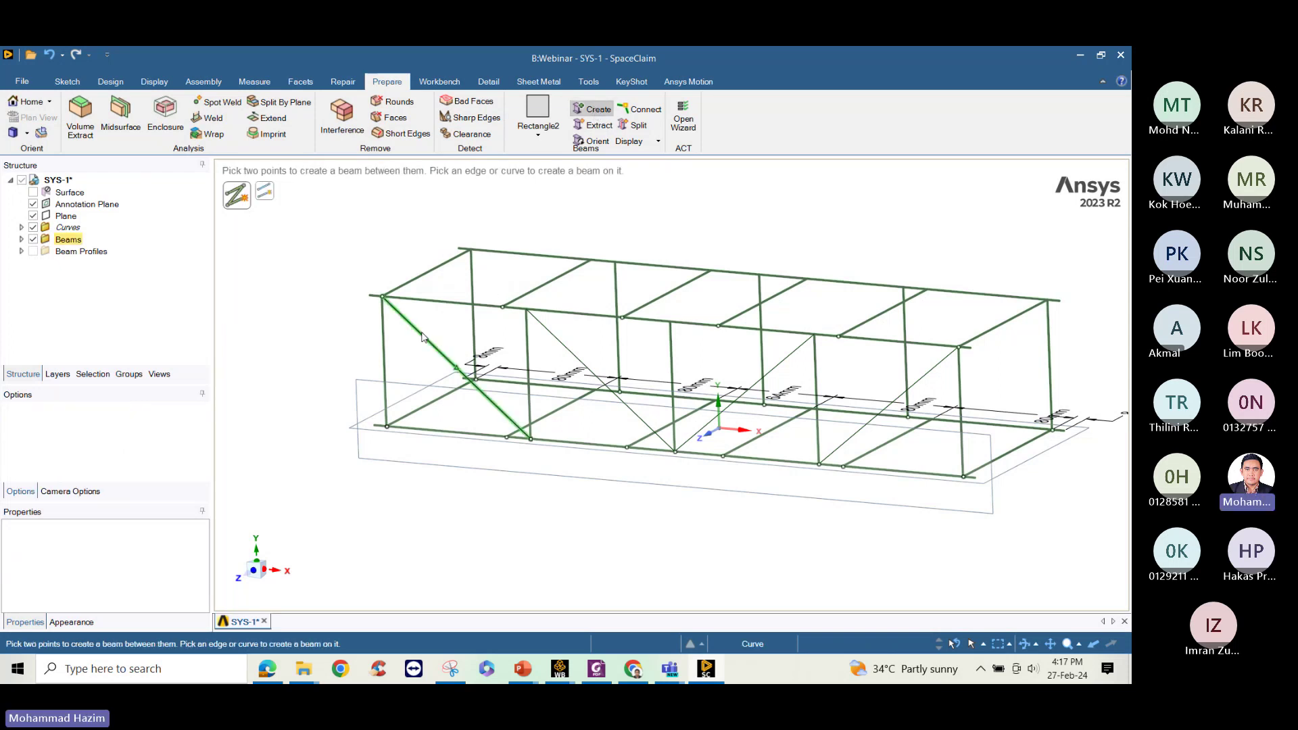
{"action": "left_click", "coordinate": [575, 359]}
{"action": "left_click", "coordinate": [782, 360]}
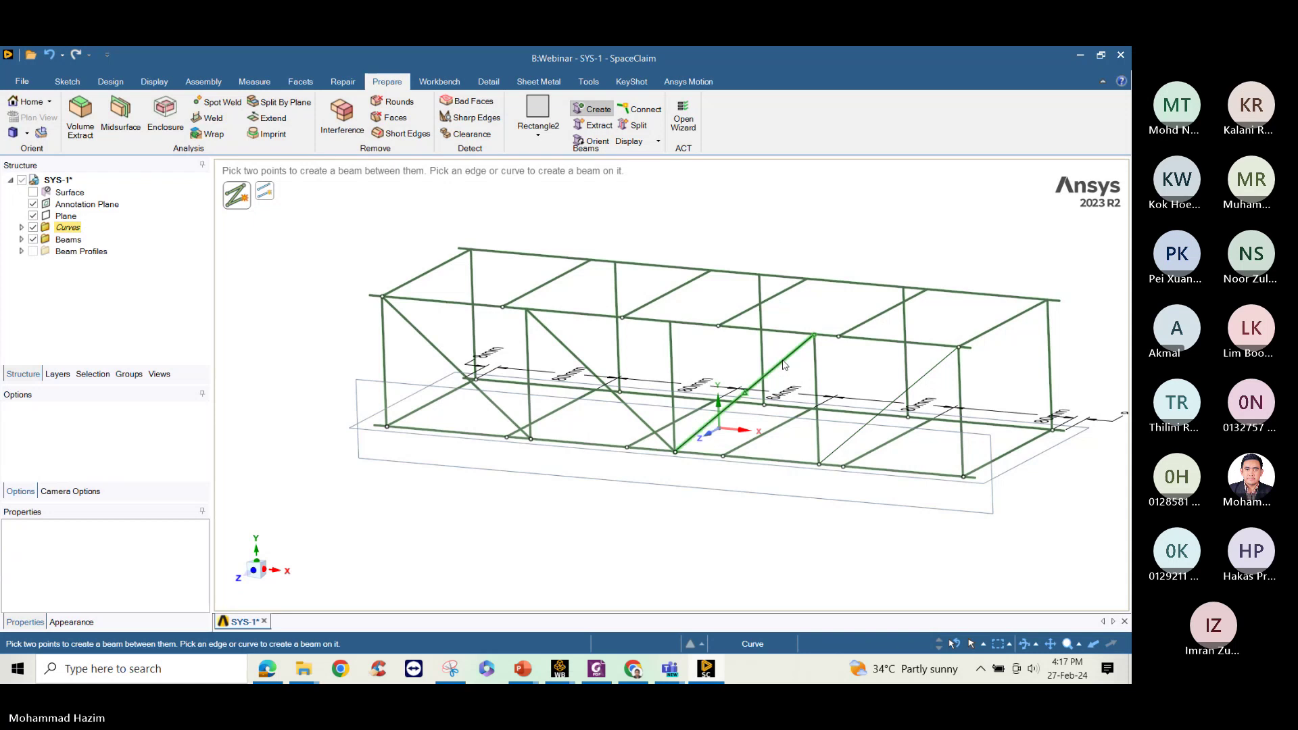
{"action": "left_click", "coordinate": [936, 374]}
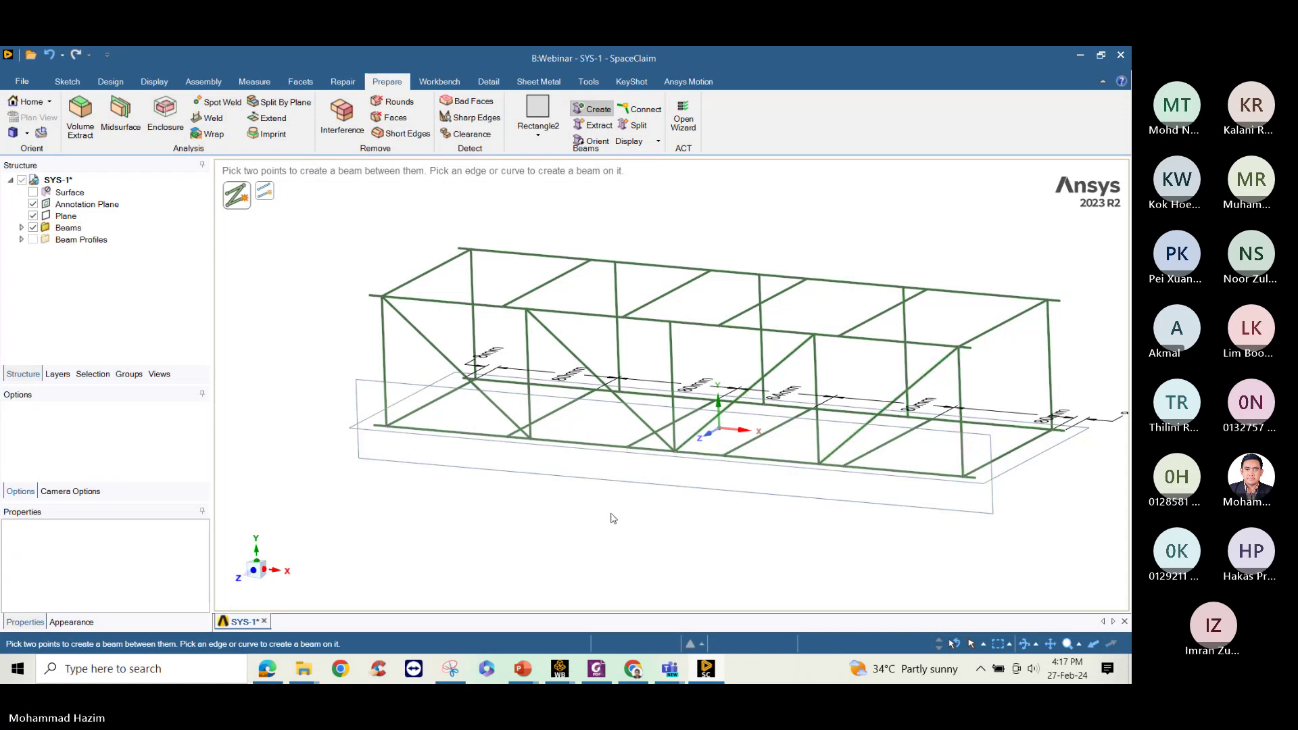
Copy the four front-side diagonal beams 120 mm to the frame's back side with the Move tool
{"action": "left_click", "coordinate": [114, 82]}
{"action": "left_click", "coordinate": [305, 116]}
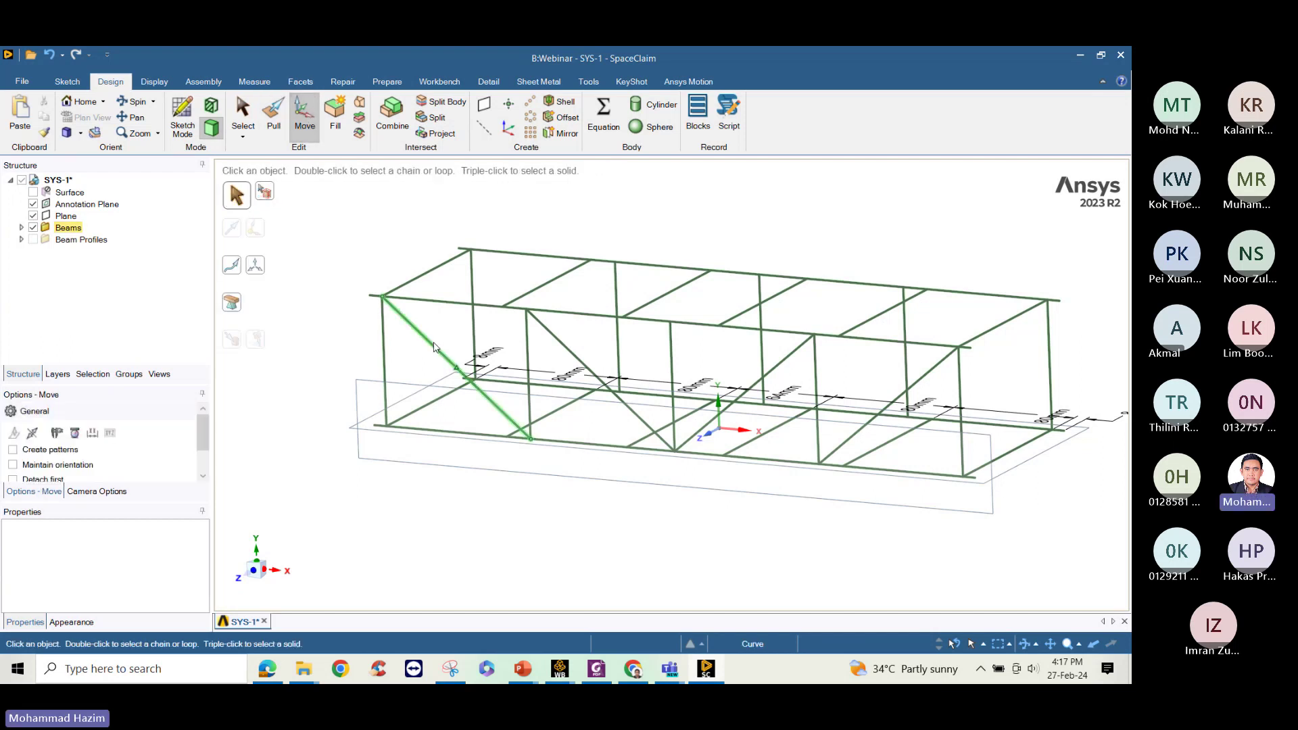
{"action": "left_click", "coordinate": [407, 329]}
{"action": "left_click", "coordinate": [407, 328]}
{"action": "left_click", "coordinate": [576, 360], "text": "ctrl"}
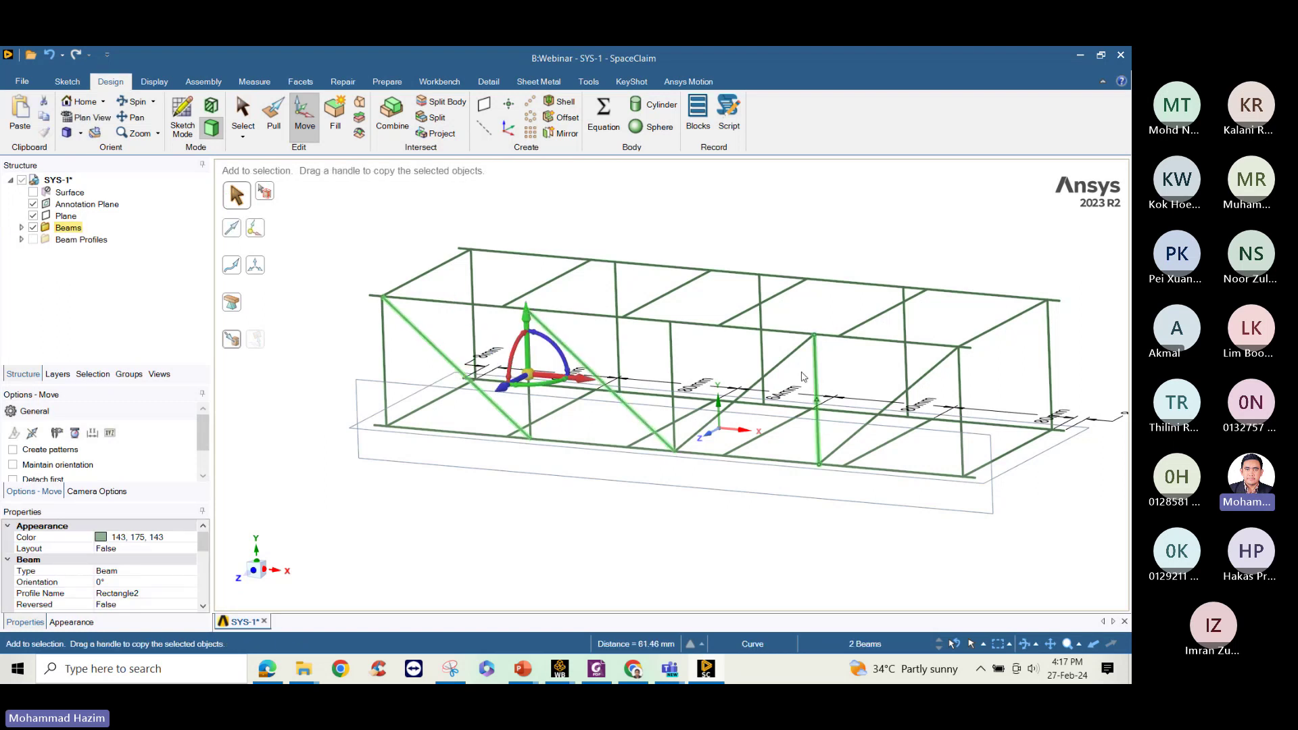
{"action": "left_click", "coordinate": [791, 361], "text": "ctrl"}
{"action": "left_click", "coordinate": [915, 377], "text": "ctrl"}
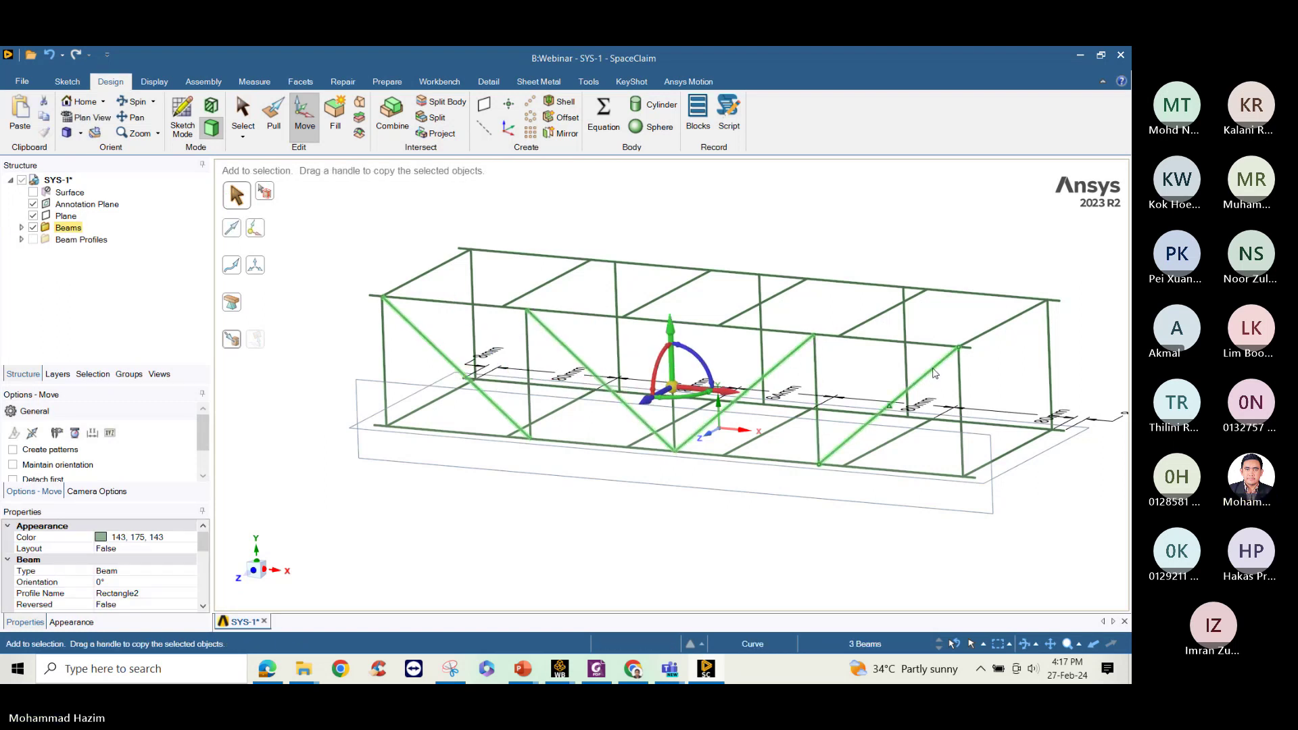
{"action": "key", "text": "ctrl"}
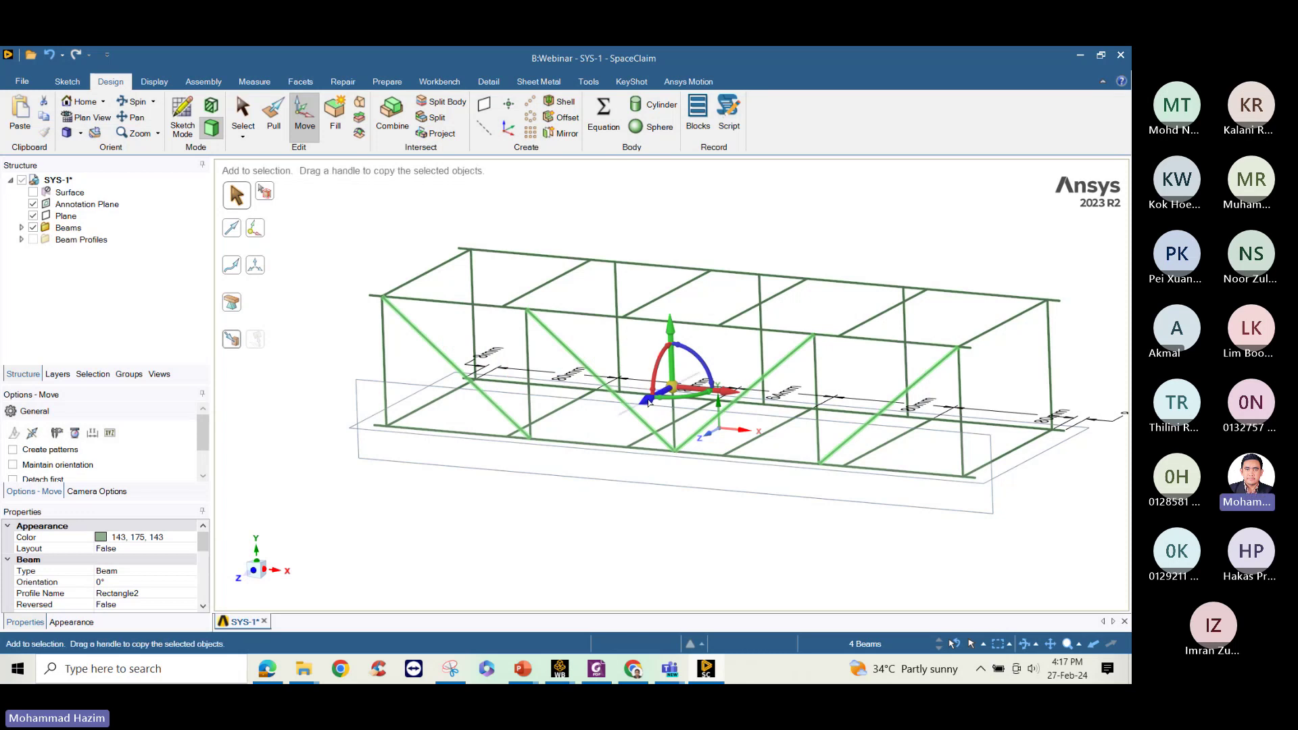
{"action": "left_click_drag", "start_coordinate": [647, 401], "coordinate": [757, 368]}
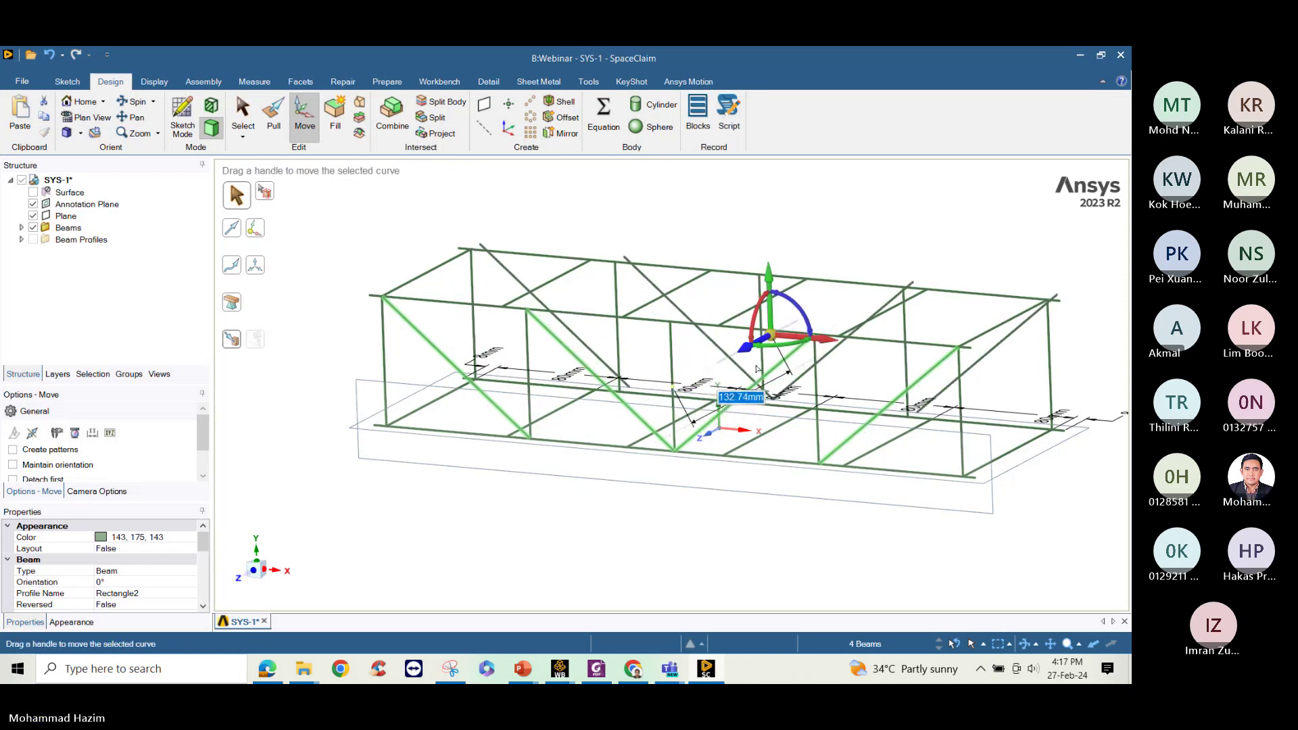
{"action": "type", "text": "120"}
{"action": "key", "text": "Return"}
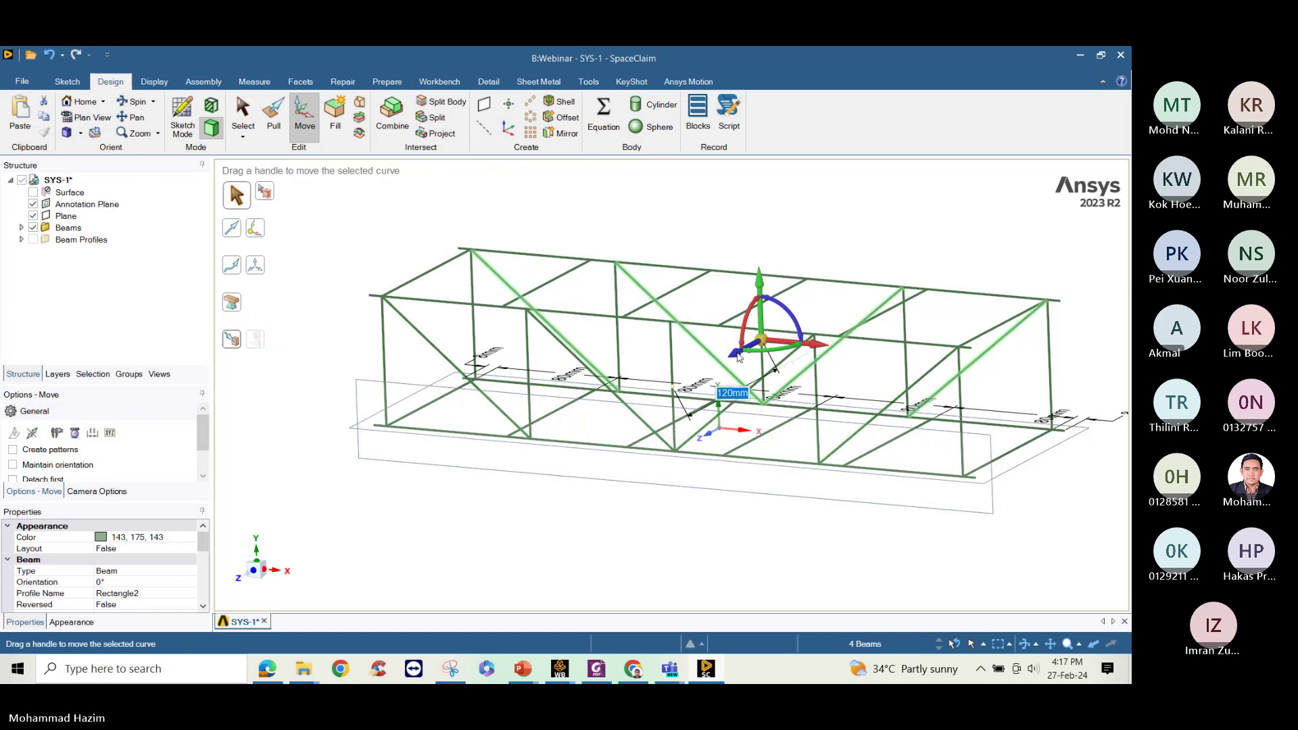
{"action": "left_click", "coordinate": [607, 525]}
{"action": "middle_click_drag", "start_coordinate": [607, 525], "coordinate": [660, 428]}
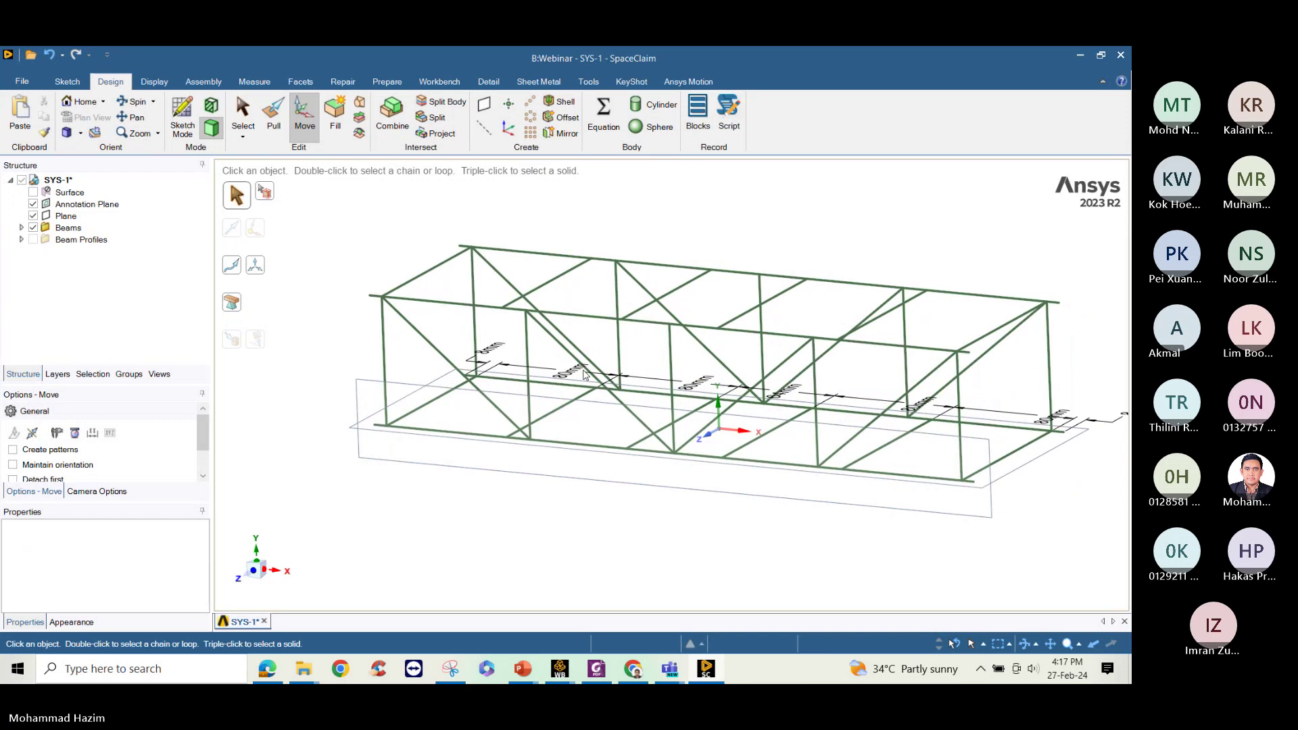
Display the beams as solid beams so their profiles and orientations can be checked
{"action": "left_click", "coordinate": [387, 82]}
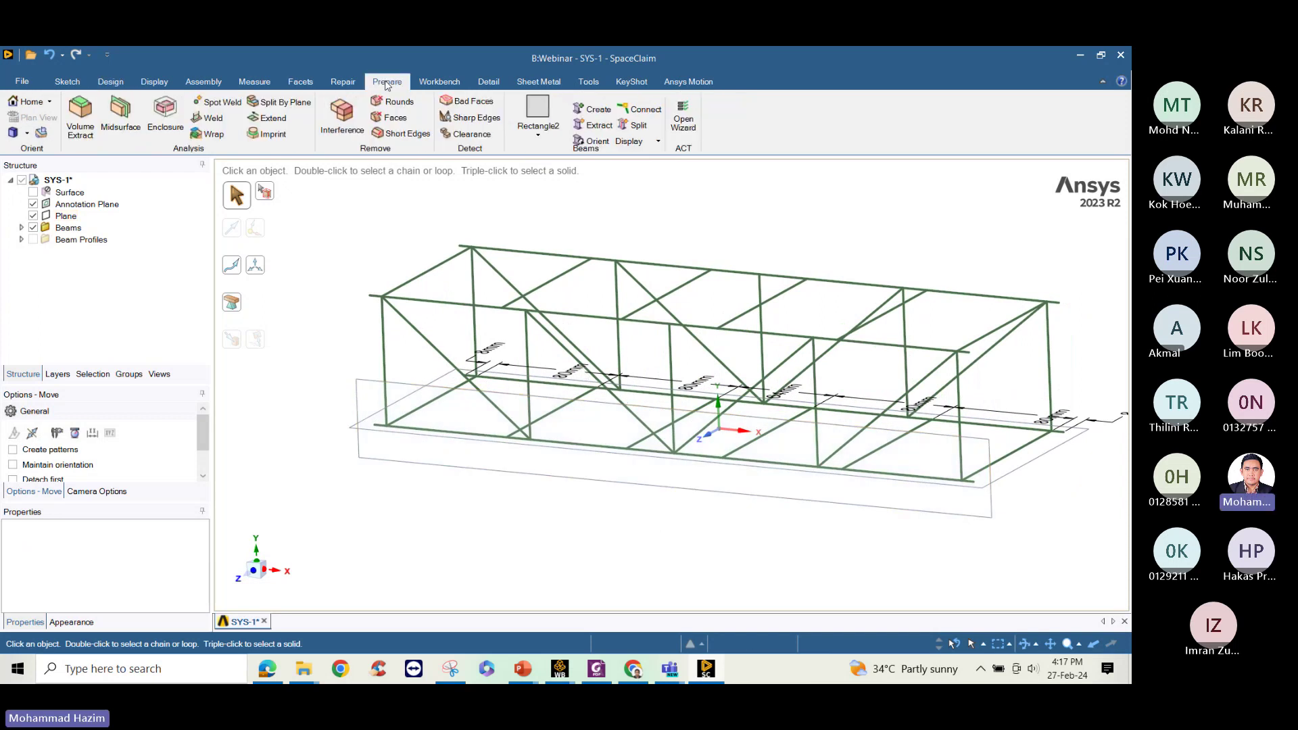
{"action": "left_click", "coordinate": [625, 143]}
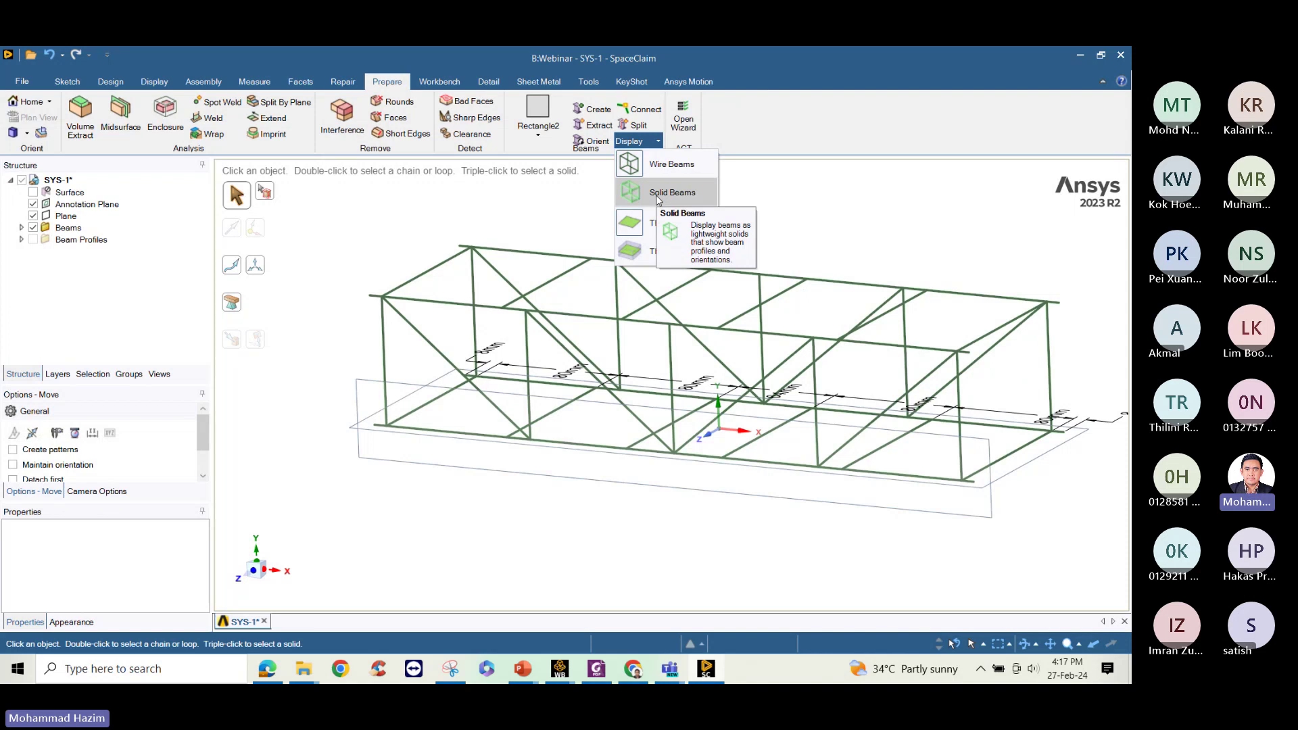
{"action": "left_click", "coordinate": [658, 195]}
{"action": "mouse_move", "coordinate": [649, 223]}
{"action": "middle_mouse_down"}
{"action": "mouse_move", "coordinate": [567, 324]}
{"action": "mouse_move", "coordinate": [574, 367]}
{"action": "mouse_move", "coordinate": [715, 305]}
{"action": "mouse_move", "coordinate": [634, 406]}
{"action": "mouse_move", "coordinate": [635, 336]}
{"action": "middle_mouse_up"}
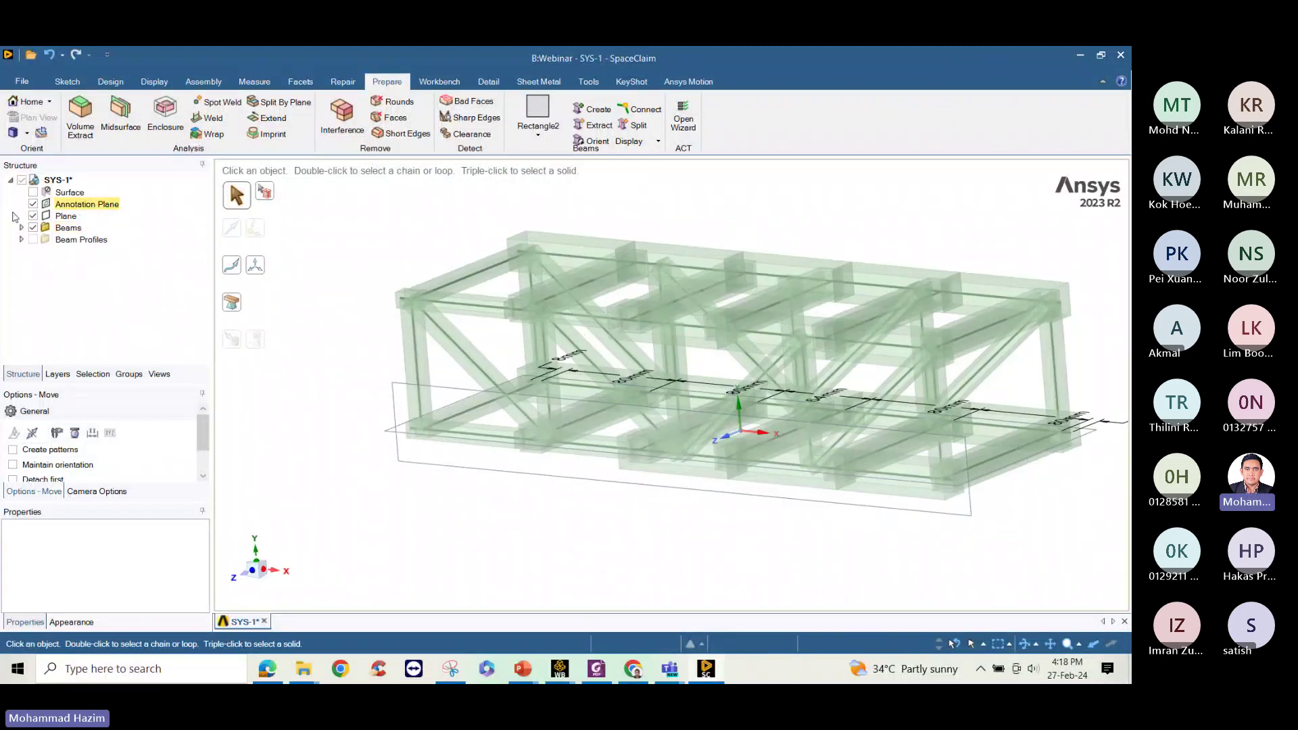
Edit the Rectangle beam profile, setting its width B to 40 mm, and close the profile
{"action": "left_click", "coordinate": [21, 240]}
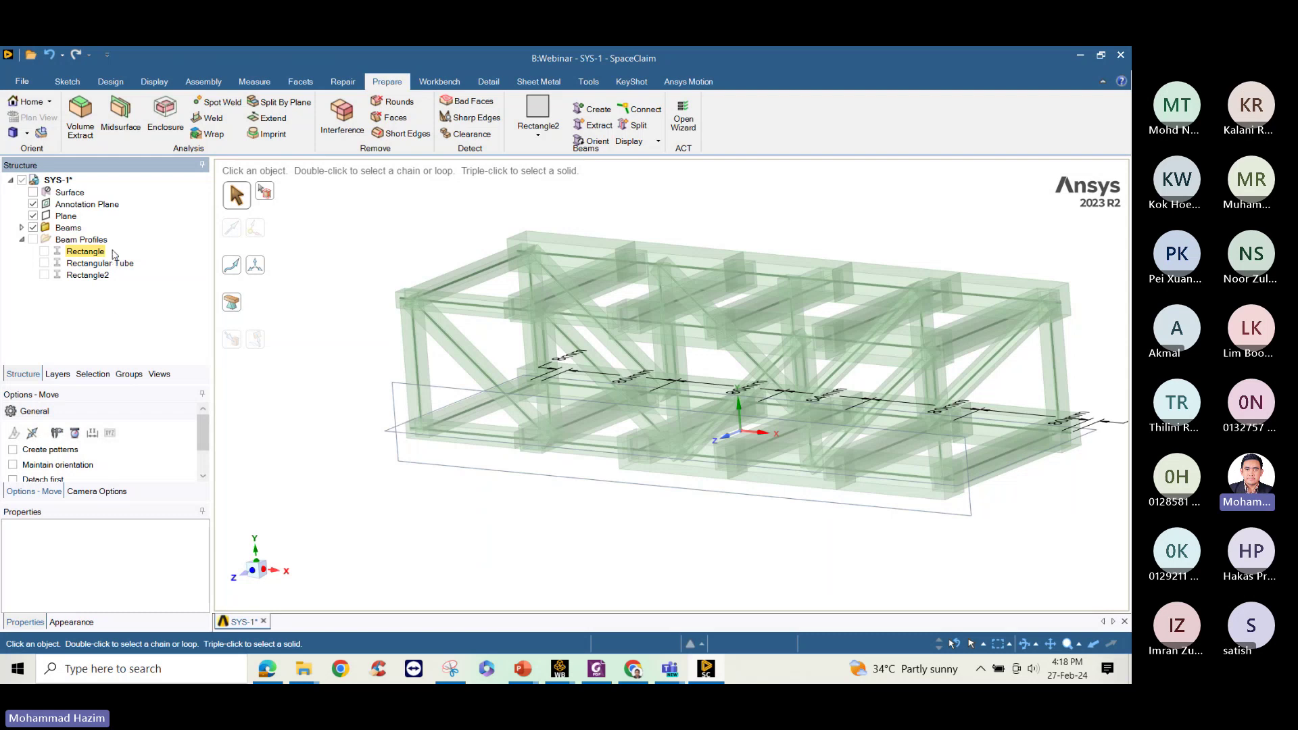
{"action": "left_click", "coordinate": [98, 254]}
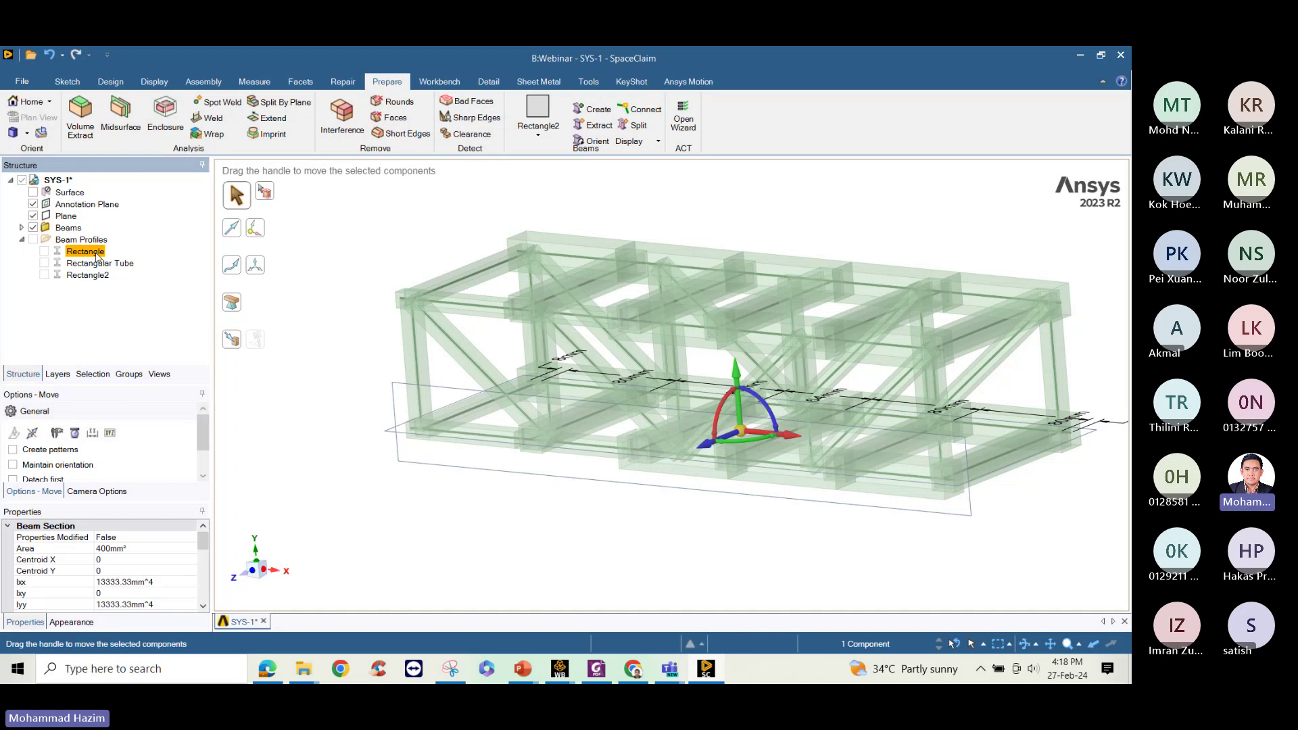
{"action": "right_click", "coordinate": [100, 255]}
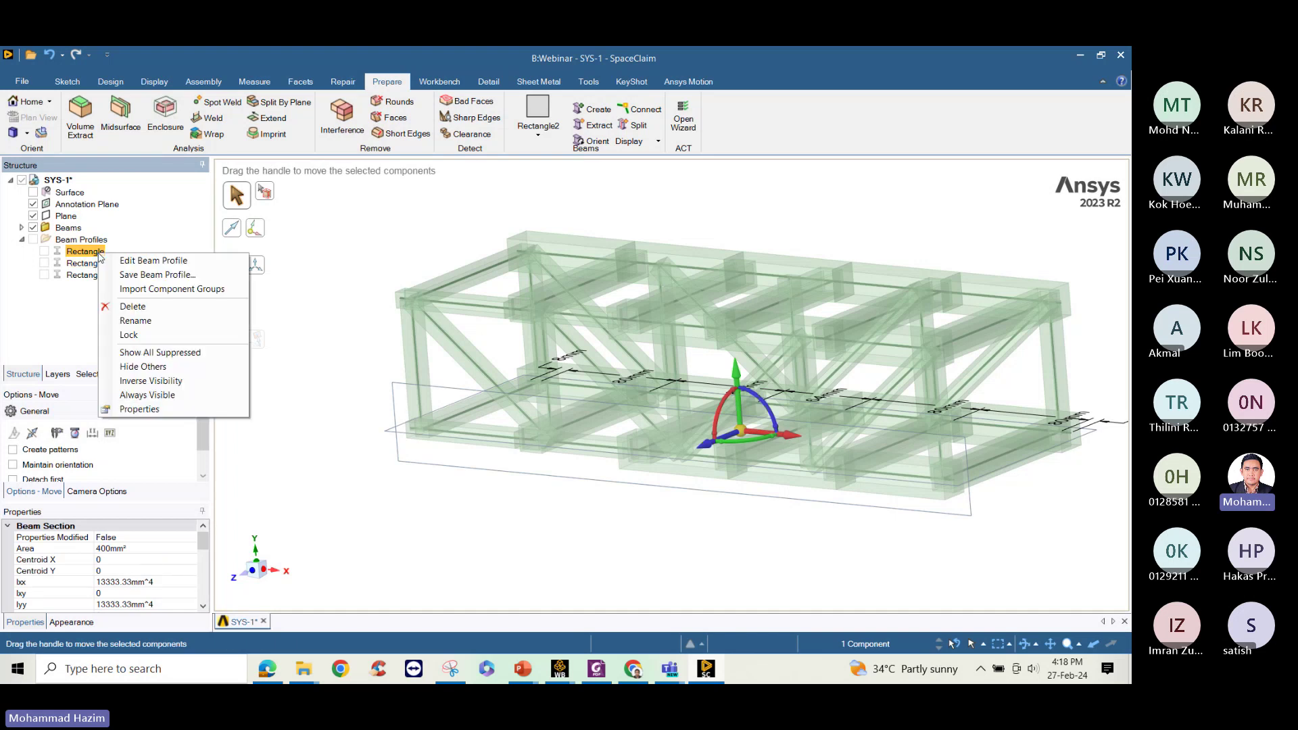
{"action": "left_click", "coordinate": [135, 261]}
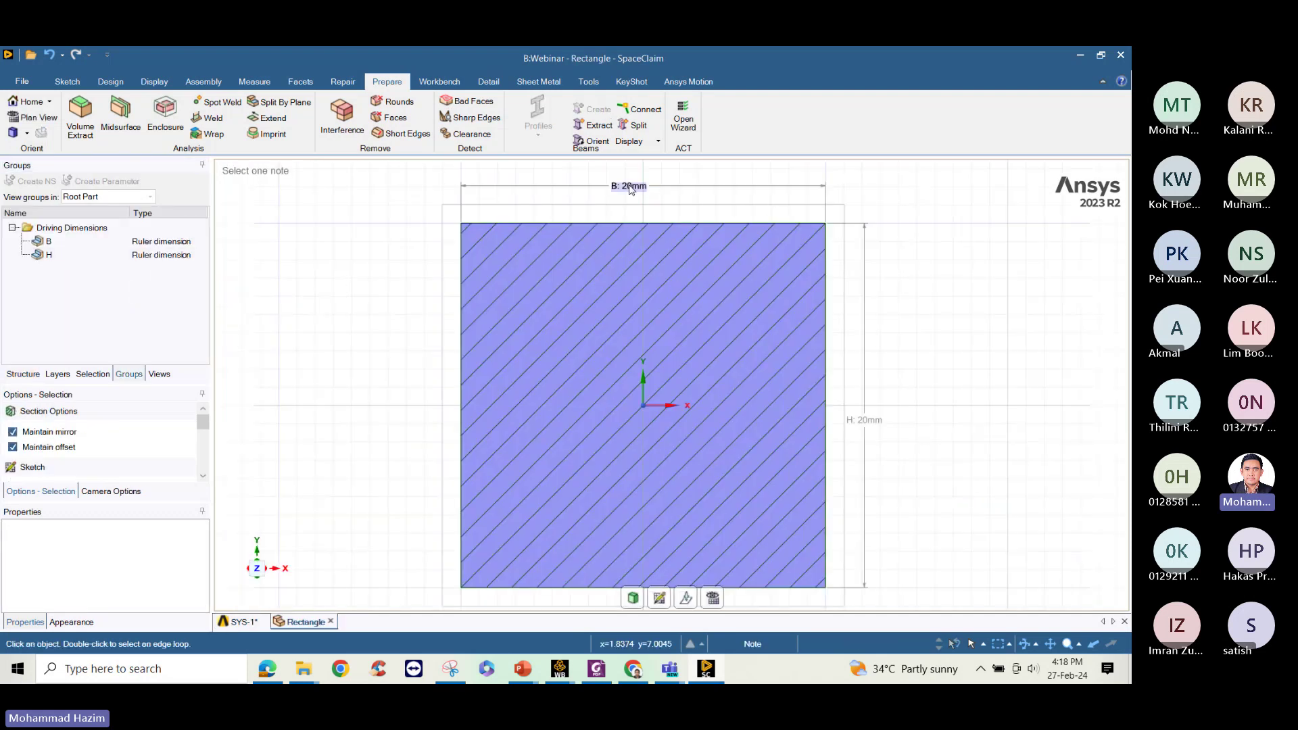
{"action": "left_click", "coordinate": [155, 247]}
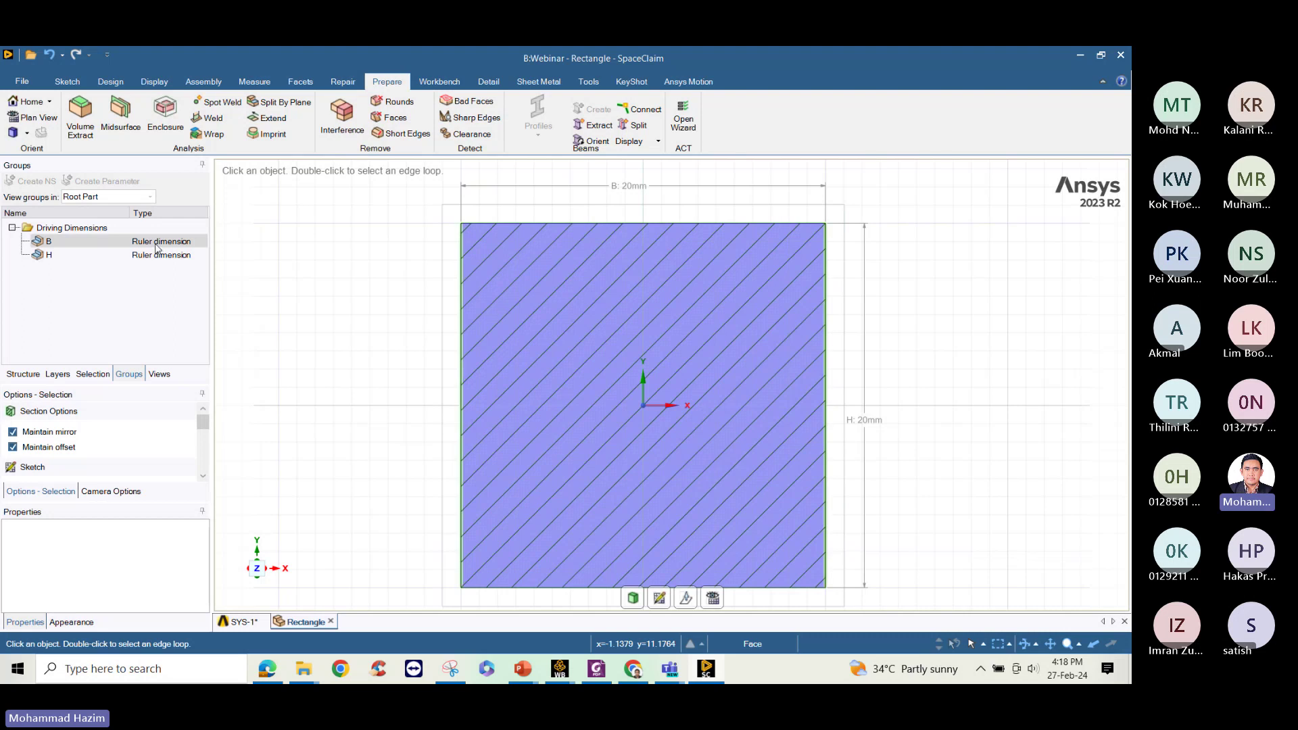
{"action": "left_click", "coordinate": [155, 247]}
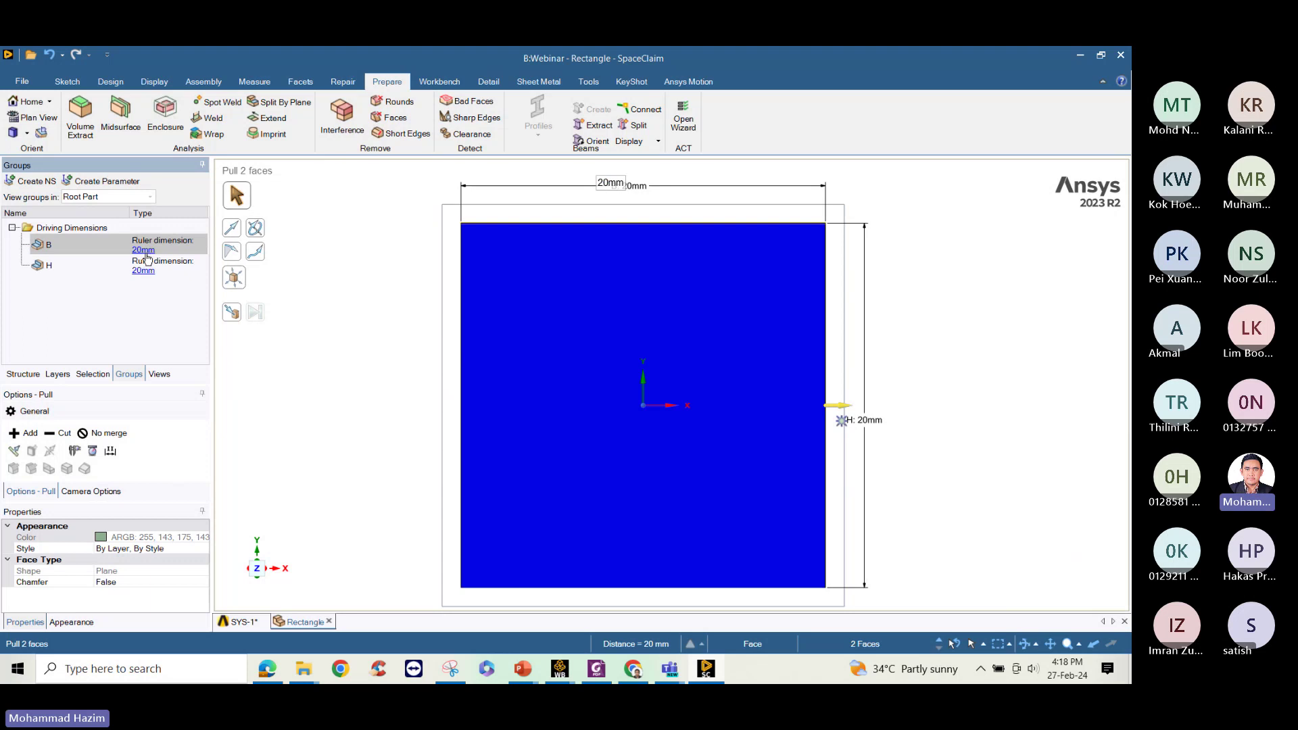
{"action": "left_click", "coordinate": [148, 259]}
{"action": "type", "text": "40"}
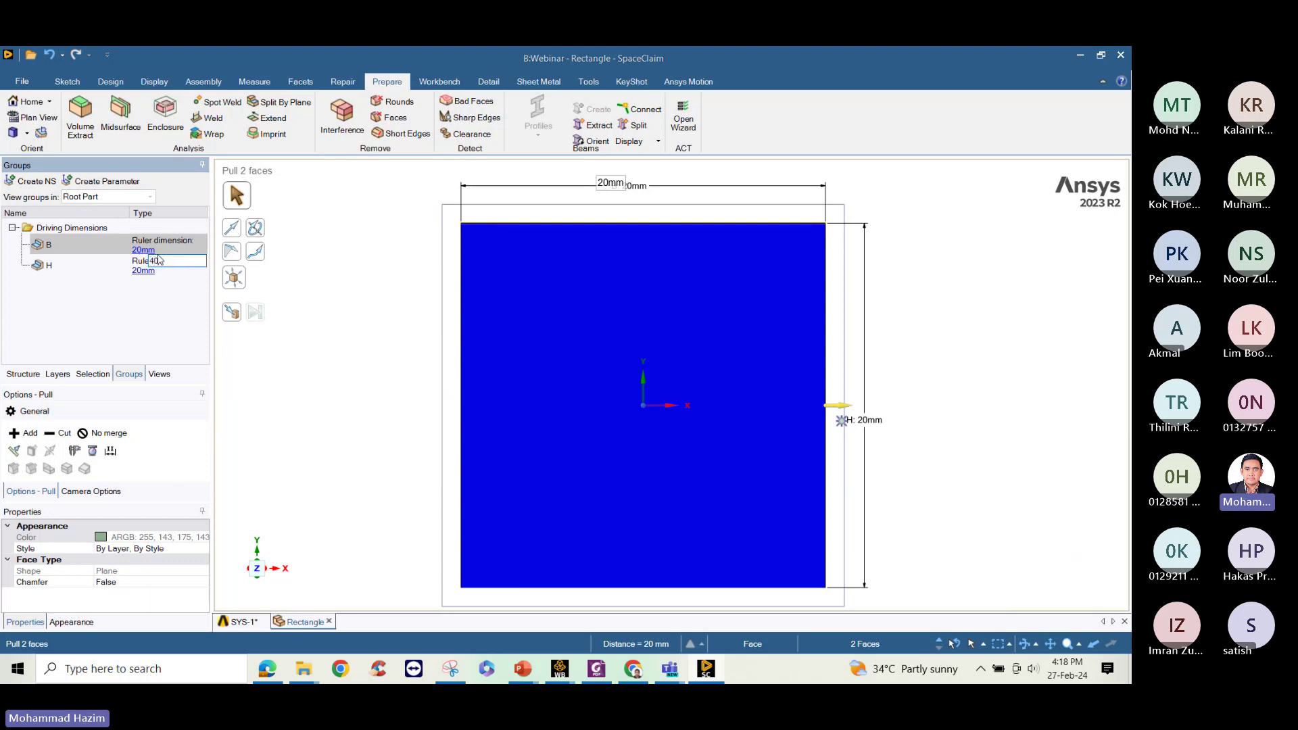
{"action": "key", "text": "Return"}
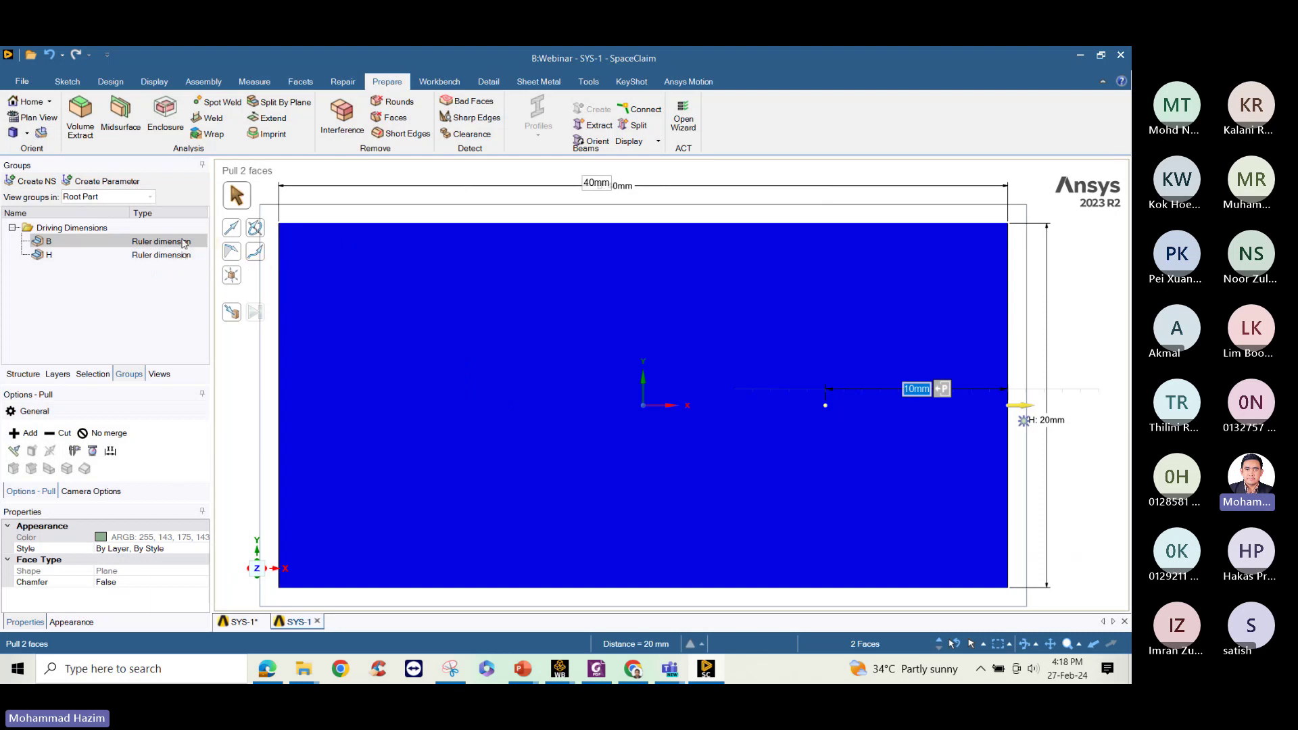
{"action": "left_click", "coordinate": [317, 622]}
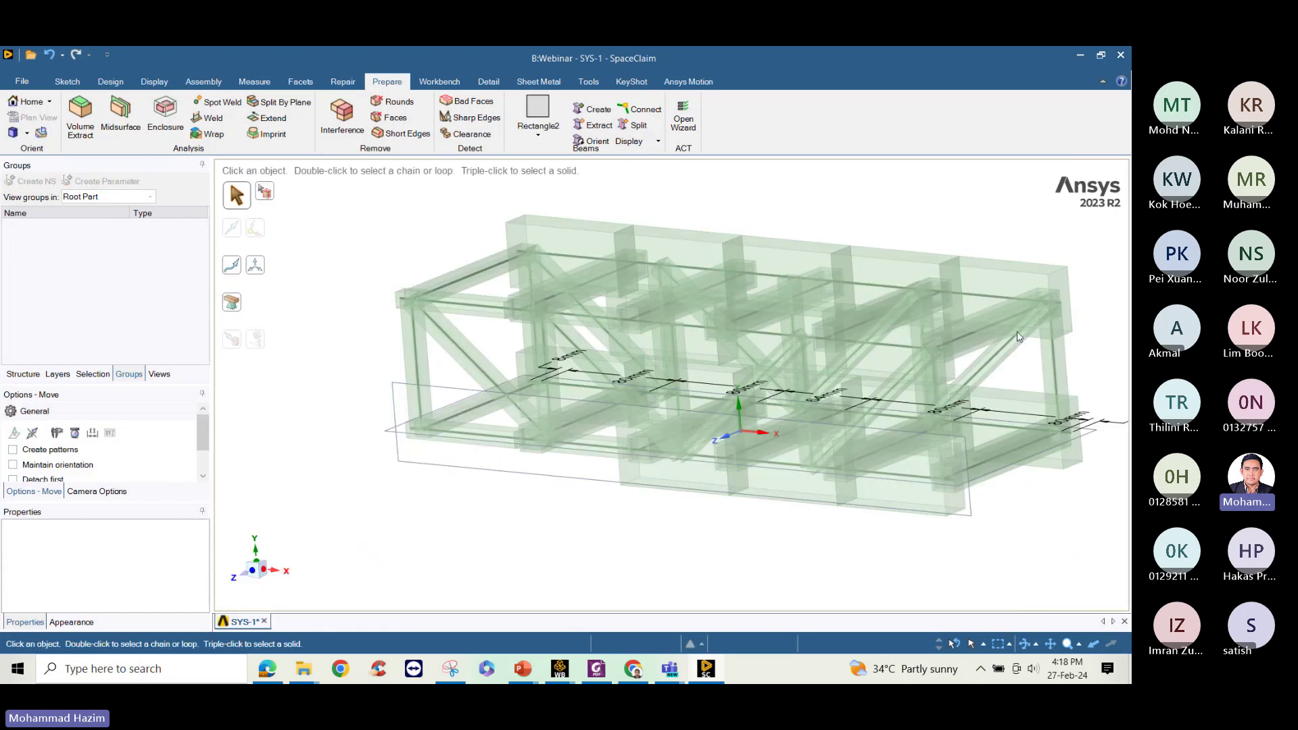
Reopen the Rectangle beam profile, set its width B to 20 mm, and close the profile
{"action": "left_click", "coordinate": [39, 376]}
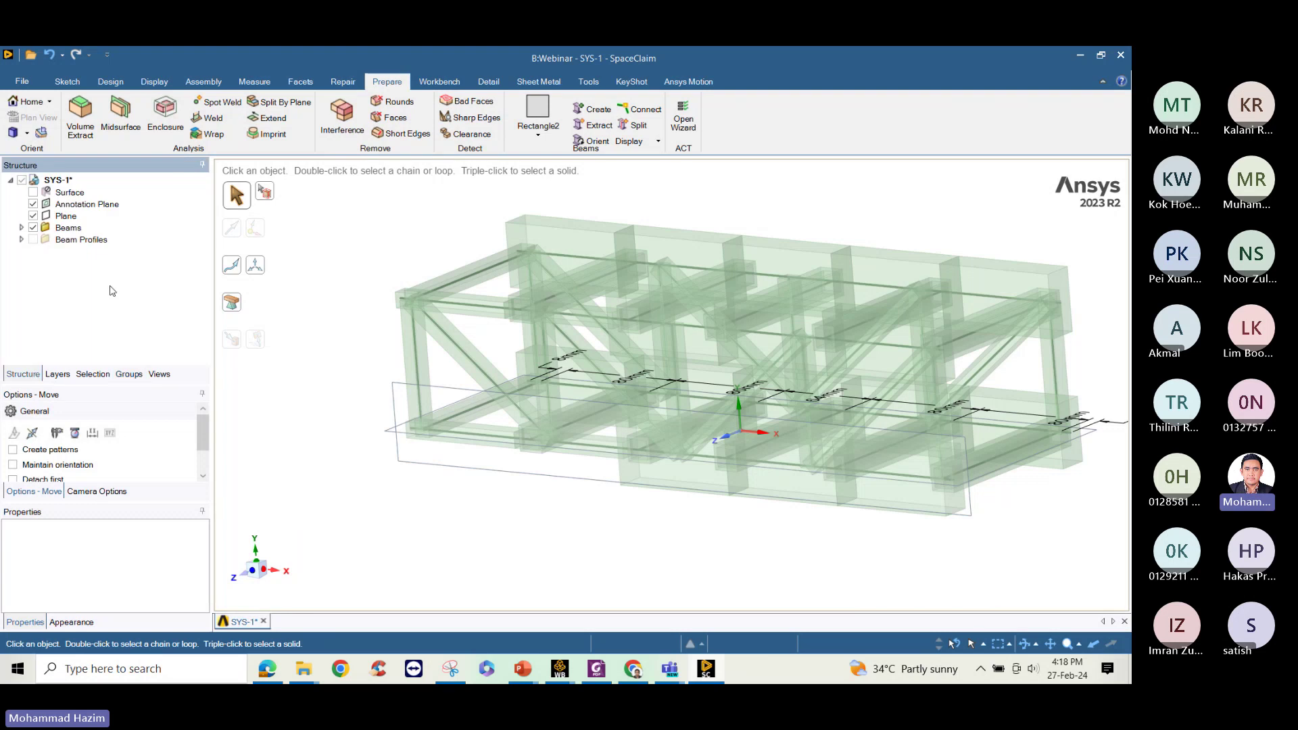
{"action": "left_click", "coordinate": [21, 241]}
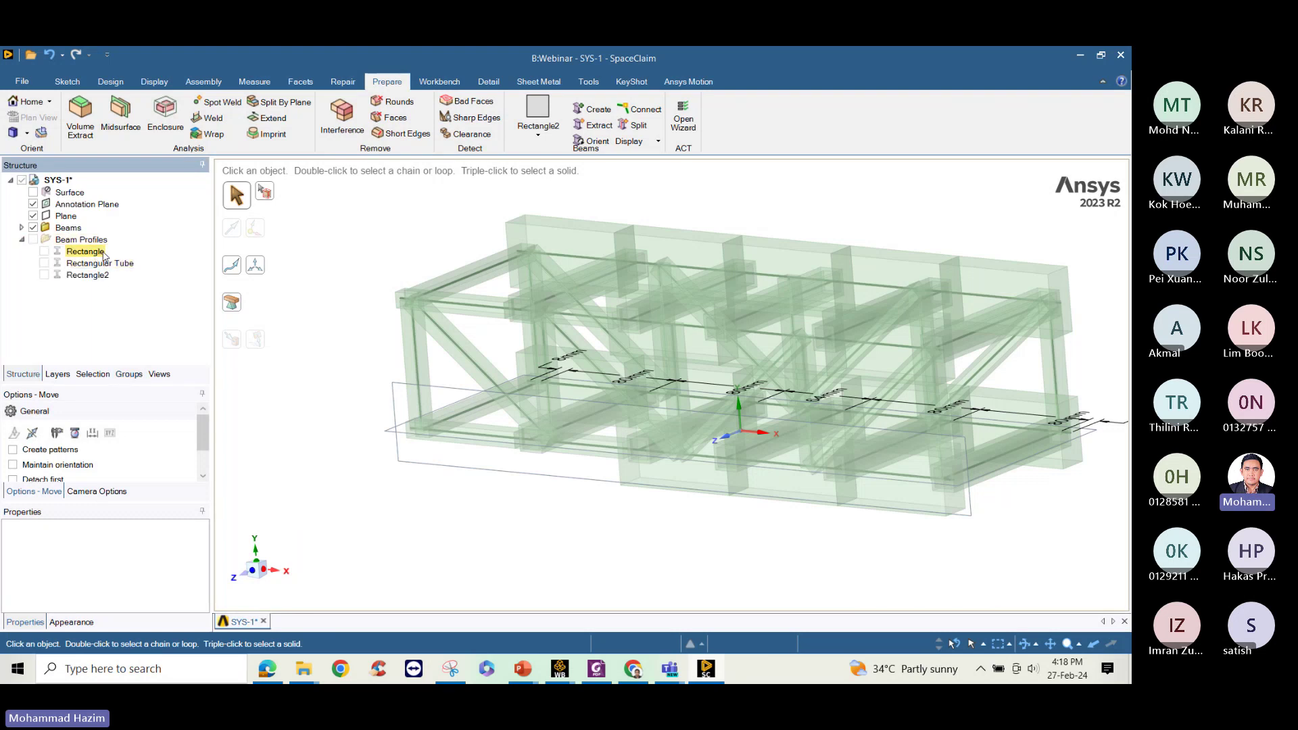
{"action": "right_click", "coordinate": [102, 255]}
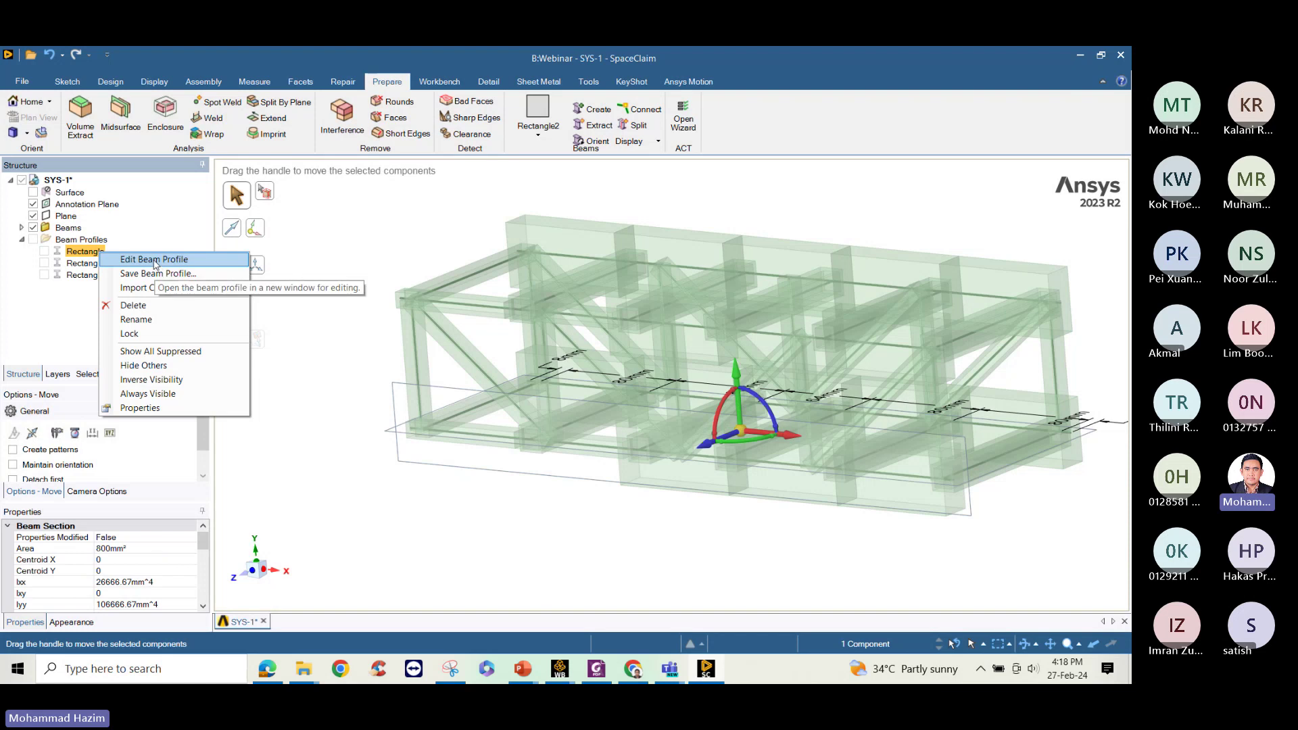
{"action": "left_click", "coordinate": [154, 259]}
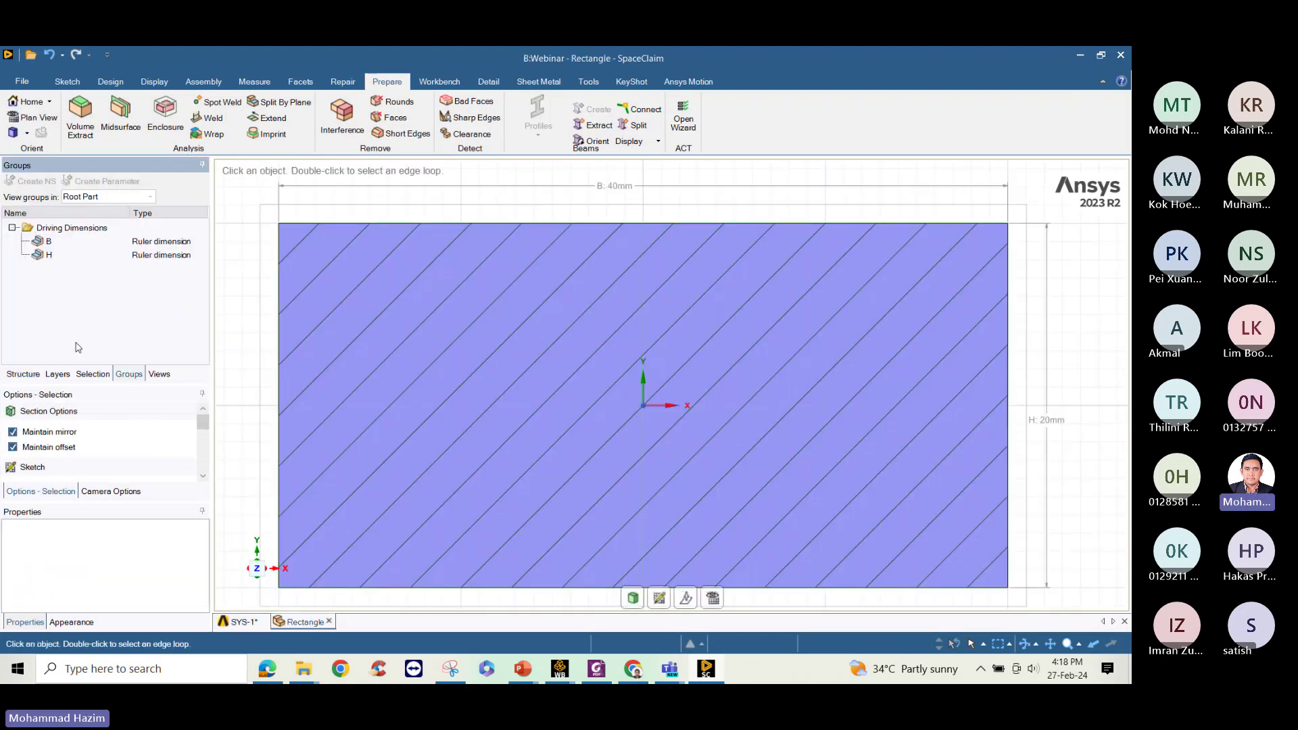
{"action": "left_click", "coordinate": [177, 247]}
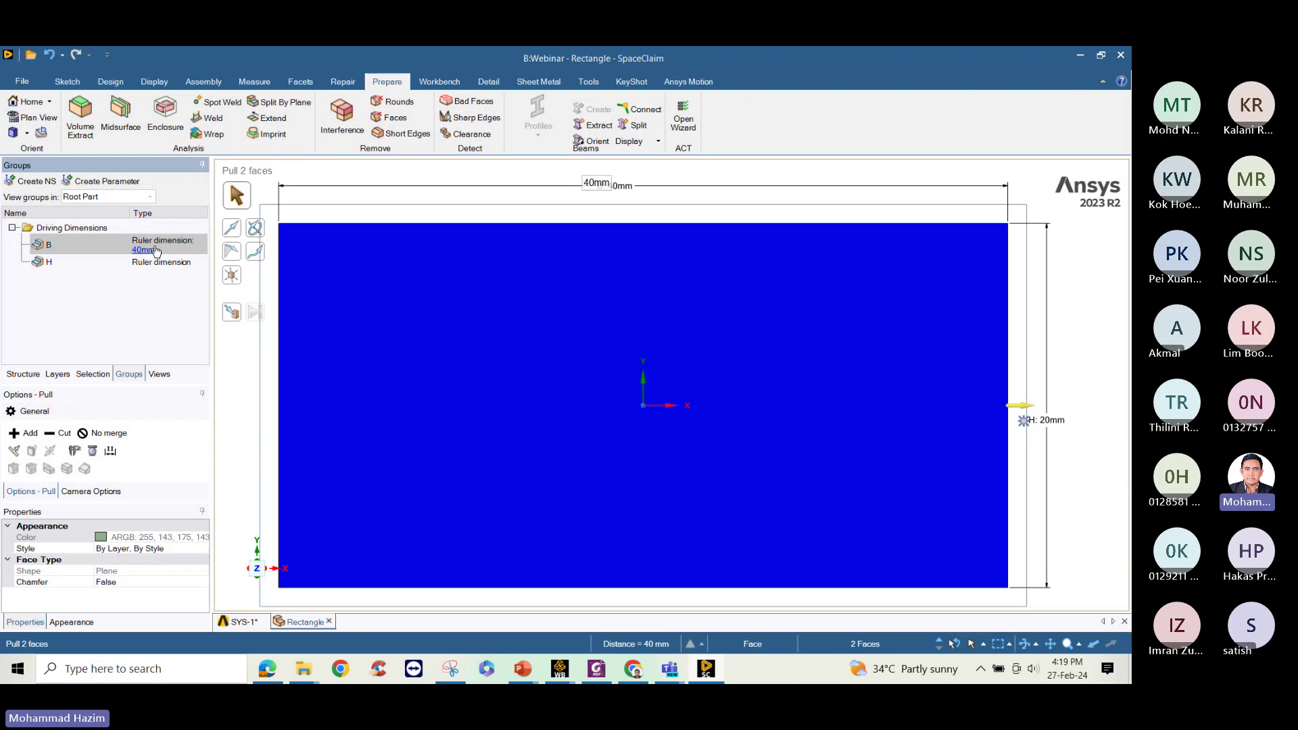
{"action": "left_click", "coordinate": [150, 258]}
{"action": "type", "text": "20"}
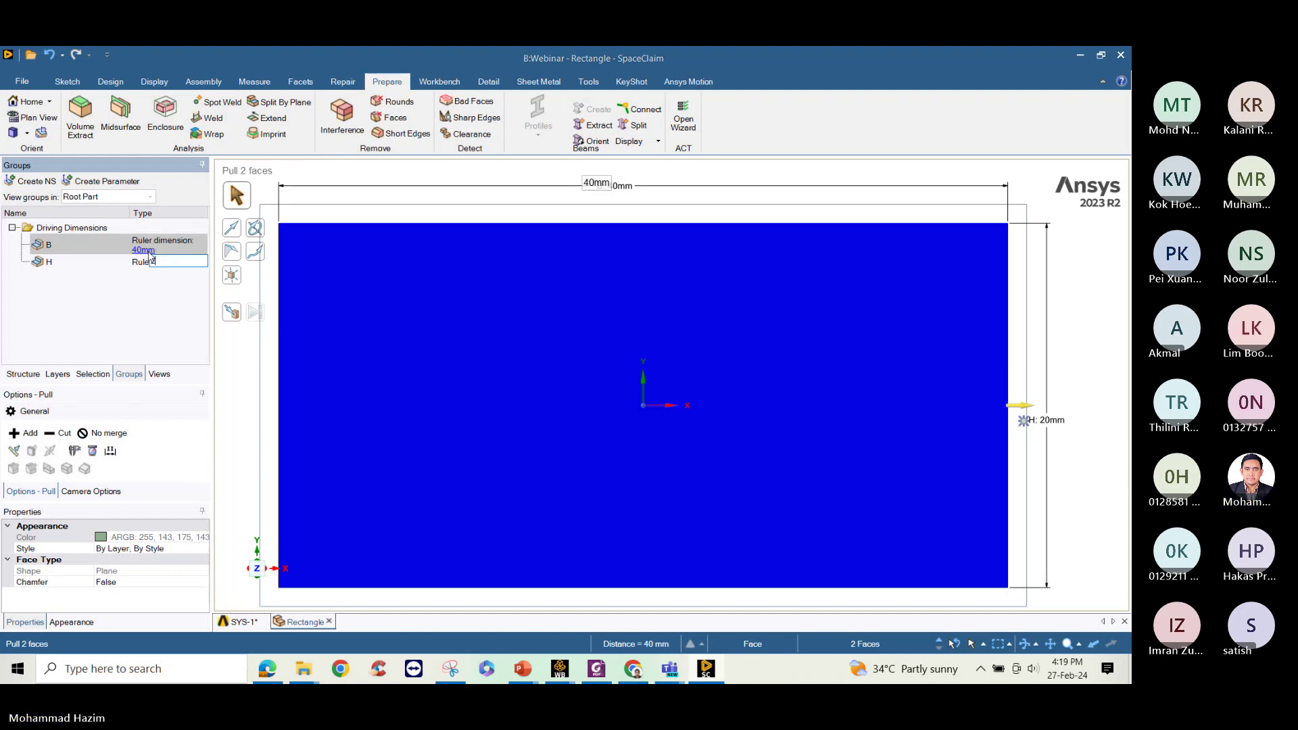
{"action": "key", "text": "Return"}
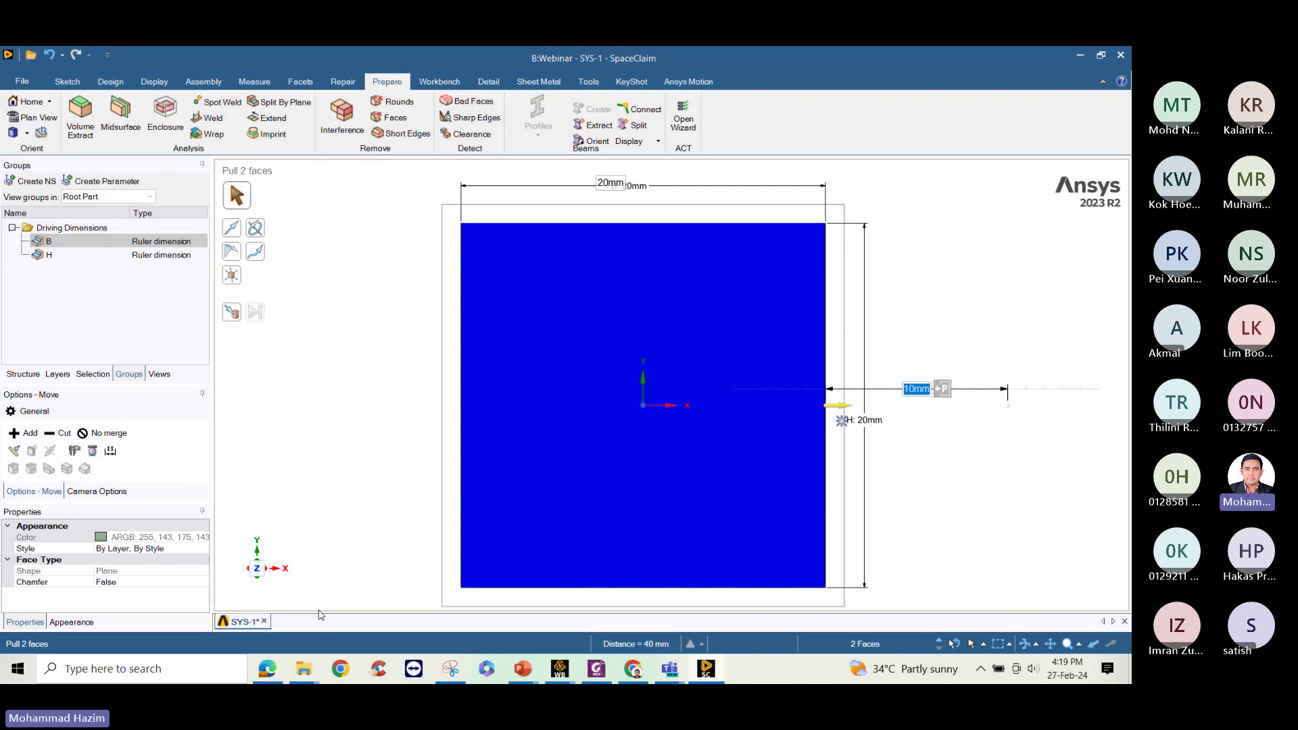
{"action": "left_click", "coordinate": [317, 621]}
{"action": "middle_click_drag", "start_coordinate": [683, 302], "coordinate": [772, 313]}
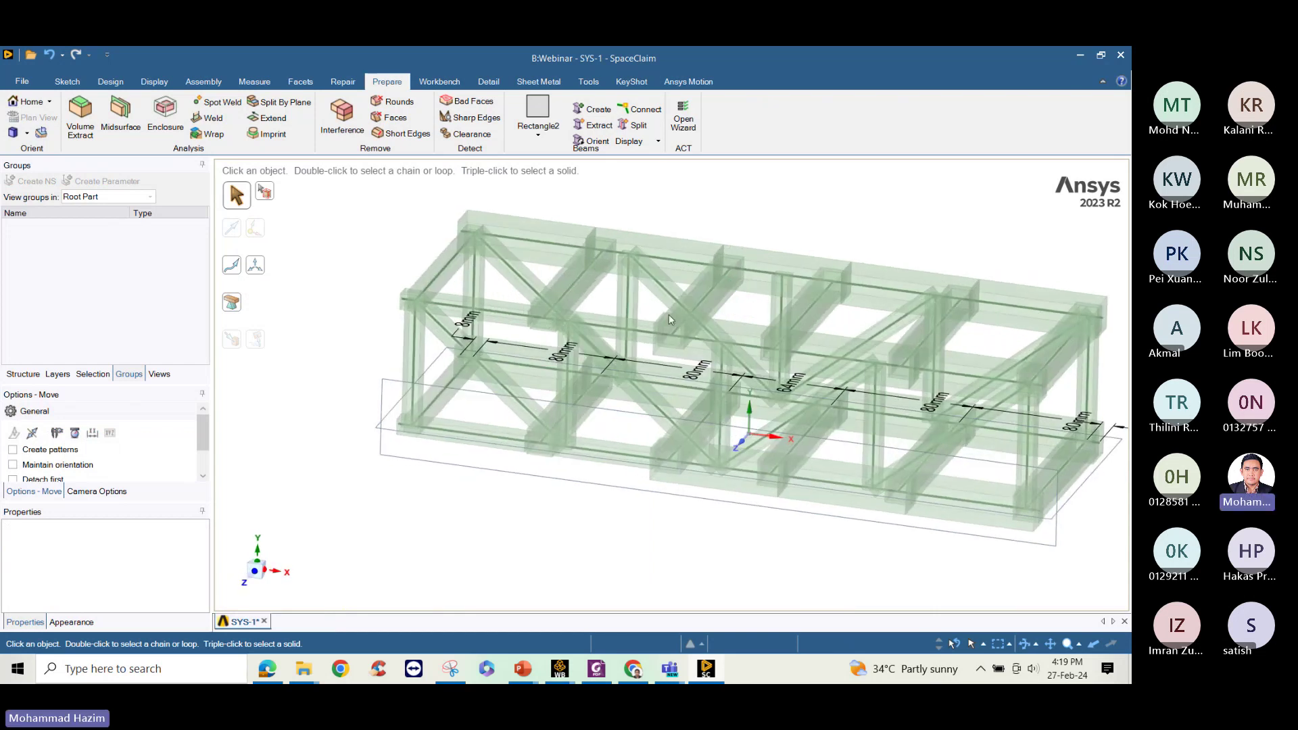
{"action": "scroll", "coordinate": [610, 421], "scroll_direction": "up", "scroll_amount": 3}
{"action": "scroll", "coordinate": [546, 454], "scroll_direction": "down", "scroll_amount": 4}
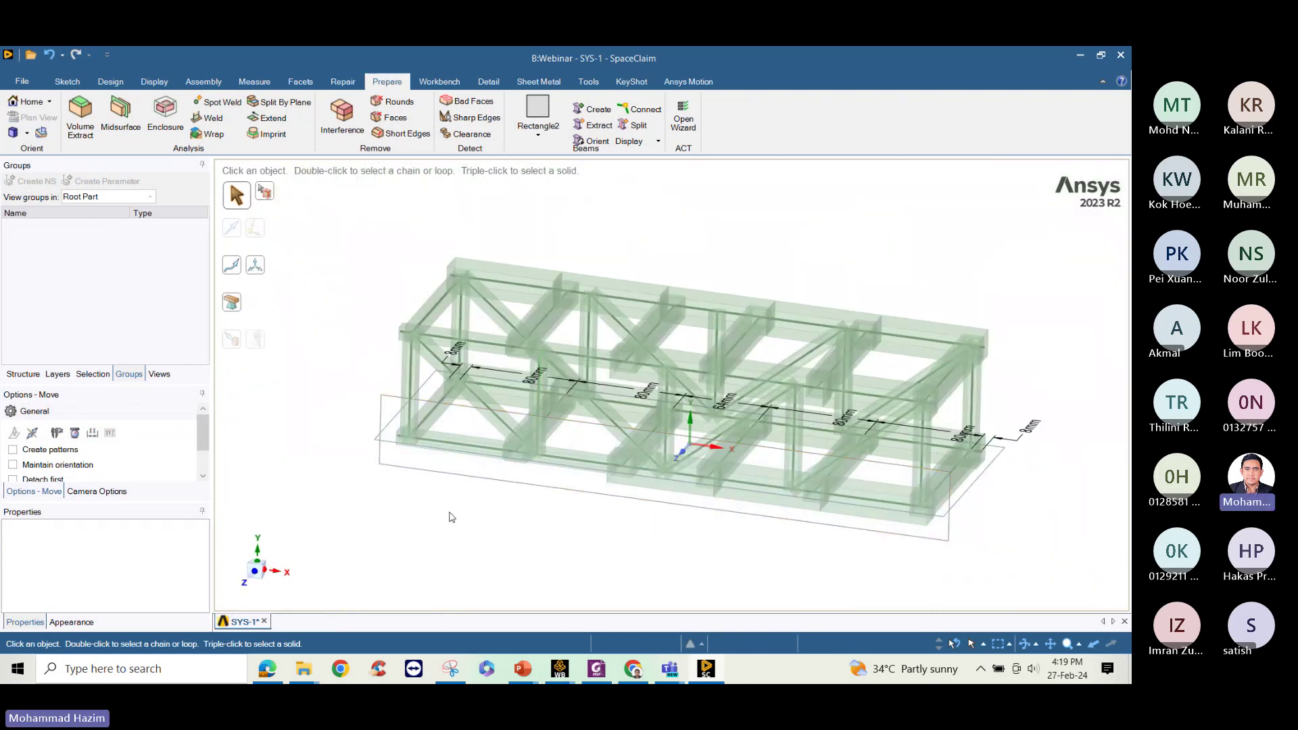
{"action": "mouse_move", "coordinate": [724, 339]}
{"action": "middle_mouse_down"}
{"action": "mouse_move", "coordinate": [840, 226]}
{"action": "mouse_move", "coordinate": [716, 287]}
{"action": "mouse_move", "coordinate": [748, 305]}
{"action": "mouse_move", "coordinate": [840, 290]}
{"action": "mouse_move", "coordinate": [759, 212]}
{"action": "middle_mouse_up"}
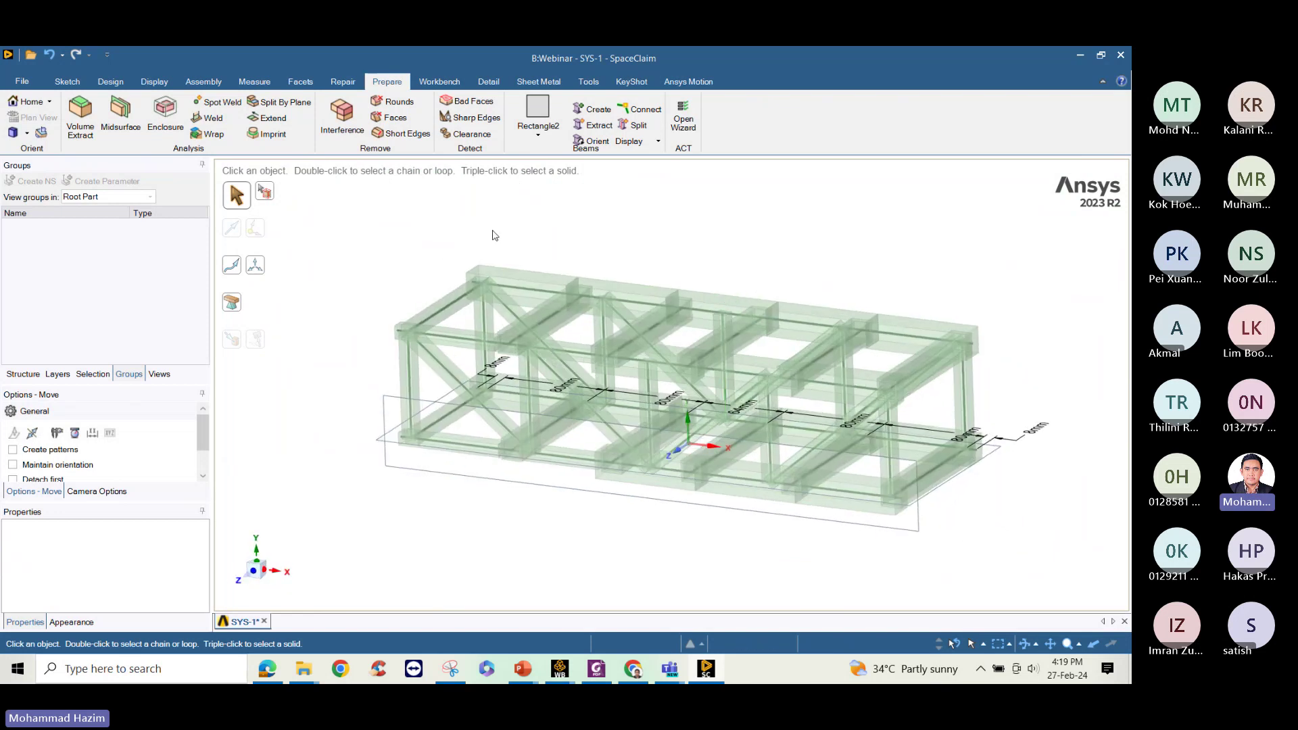
Switch to the PowerPoint slide show and read the Share topology slide
{"action": "left_click", "coordinate": [438, 82]}
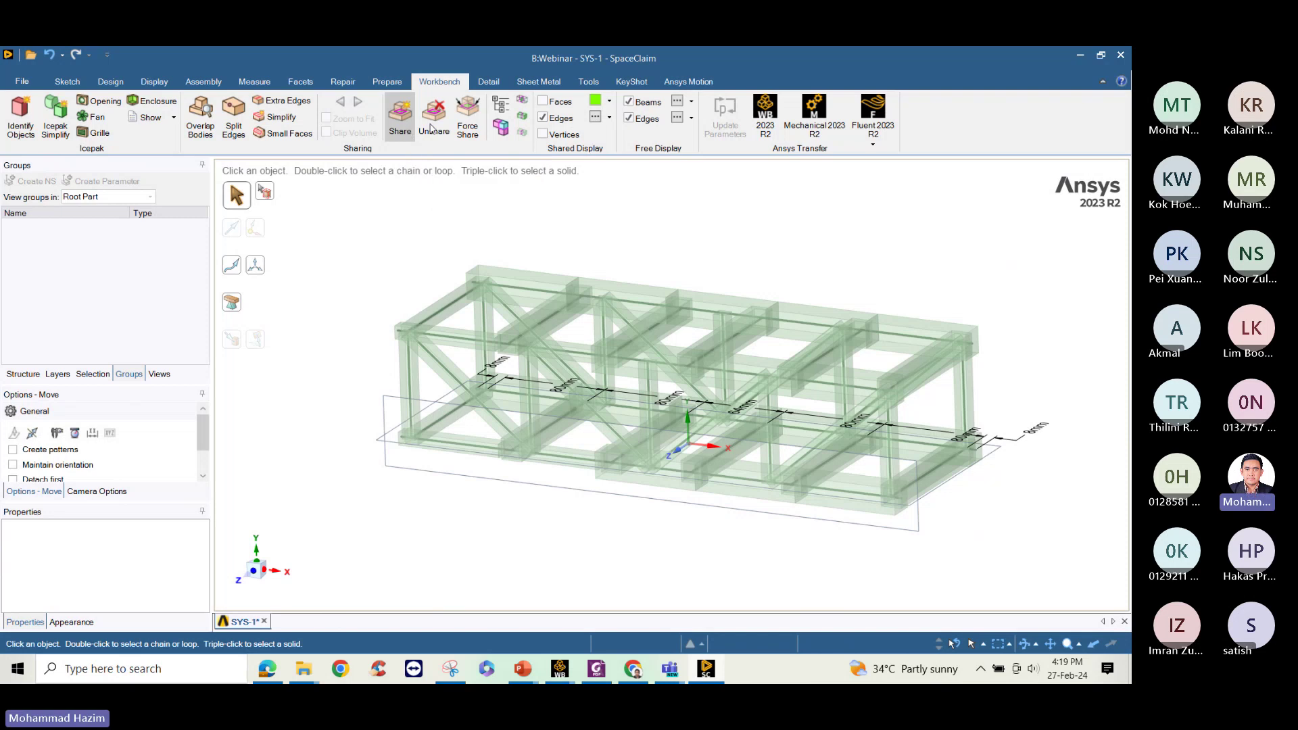
{"action": "left_click", "coordinate": [401, 128]}
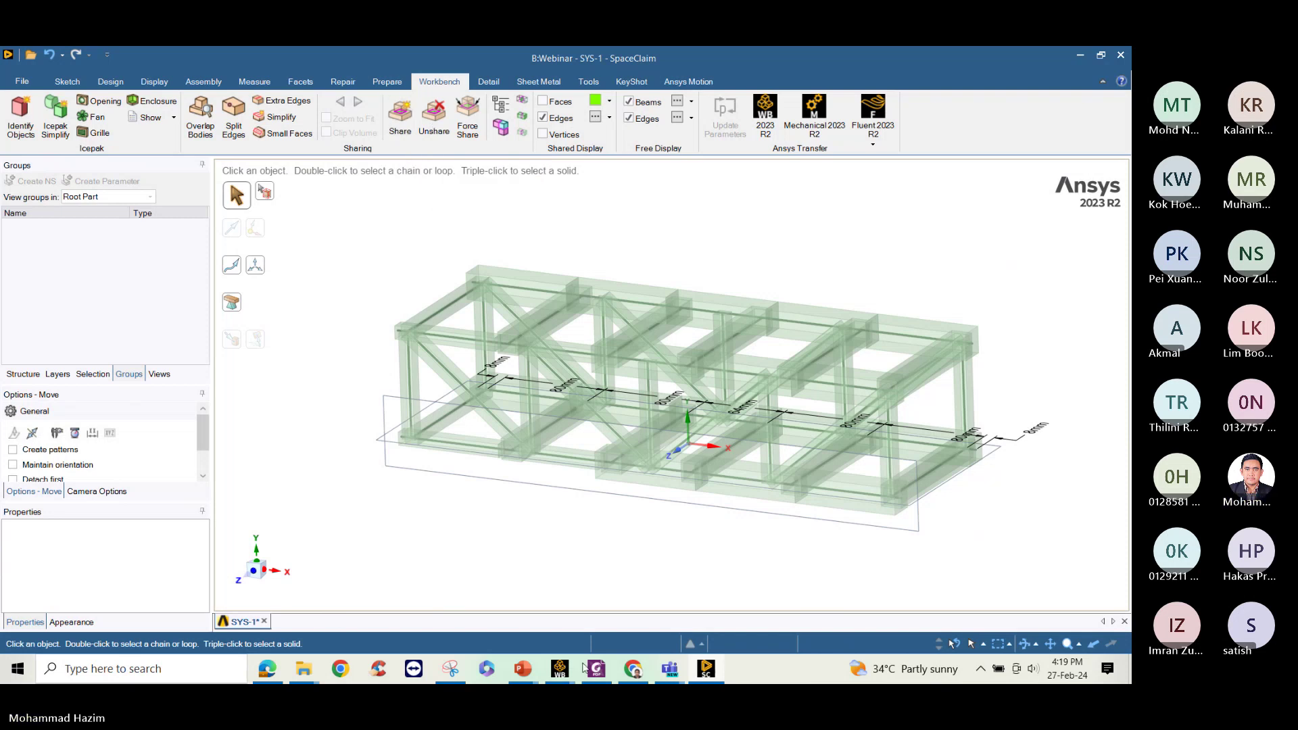
{"action": "mouse_move", "coordinate": [522, 669]}
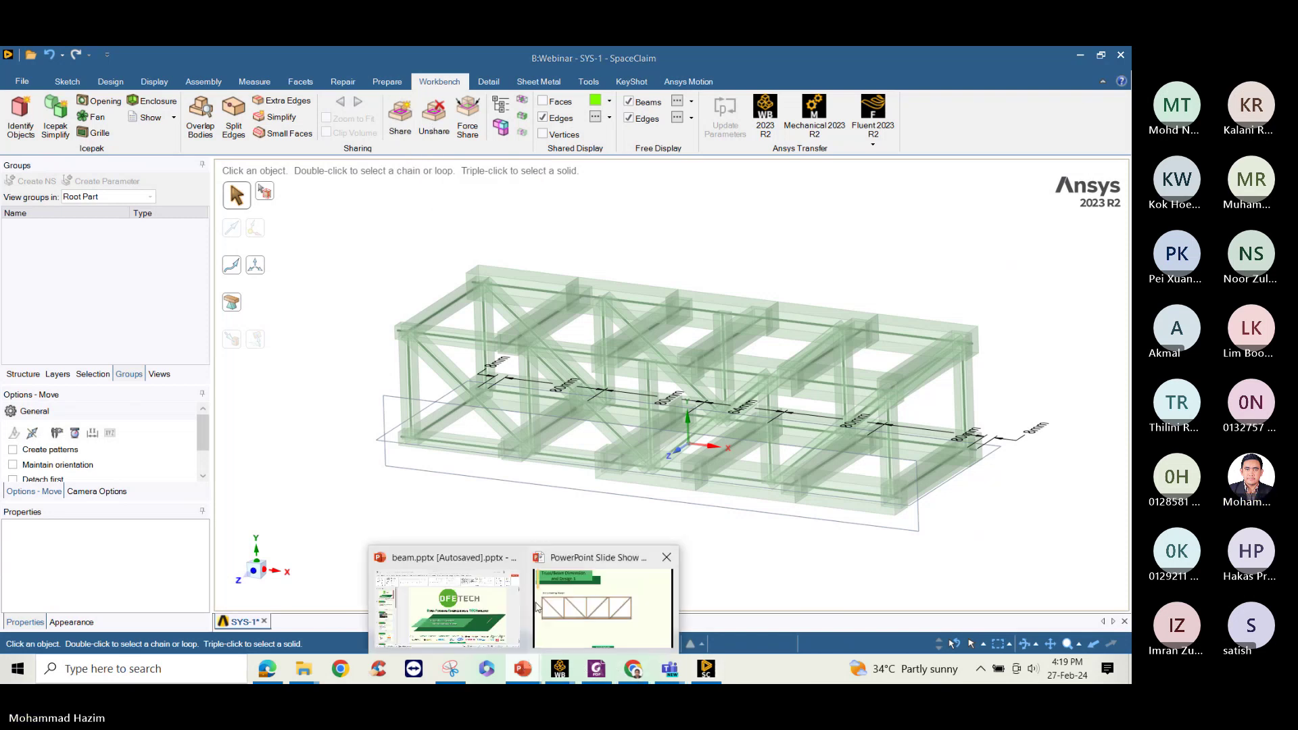
{"action": "left_click", "coordinate": [595, 611]}
{"action": "key", "text": "Right"}
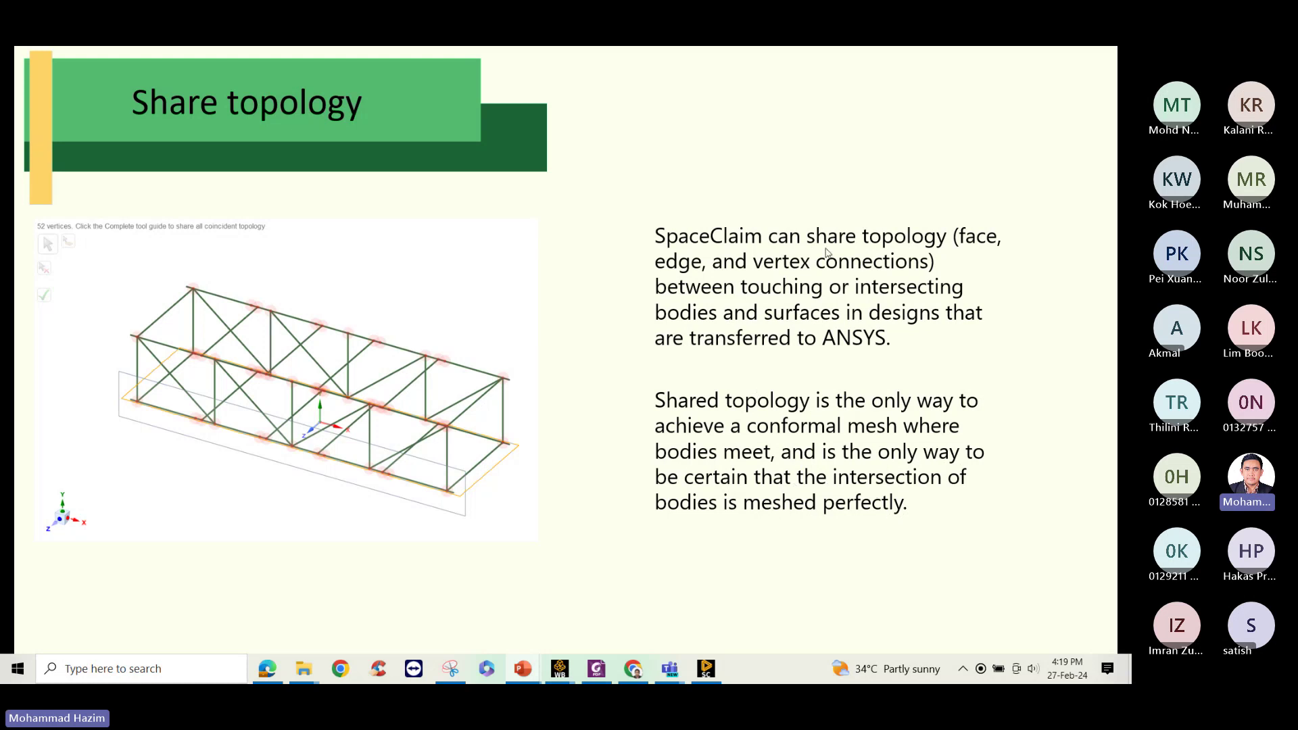
Switch back to SpaceClaim and share all coincident topology between the truss beams with the Share tool
{"action": "left_click", "coordinate": [705, 668]}
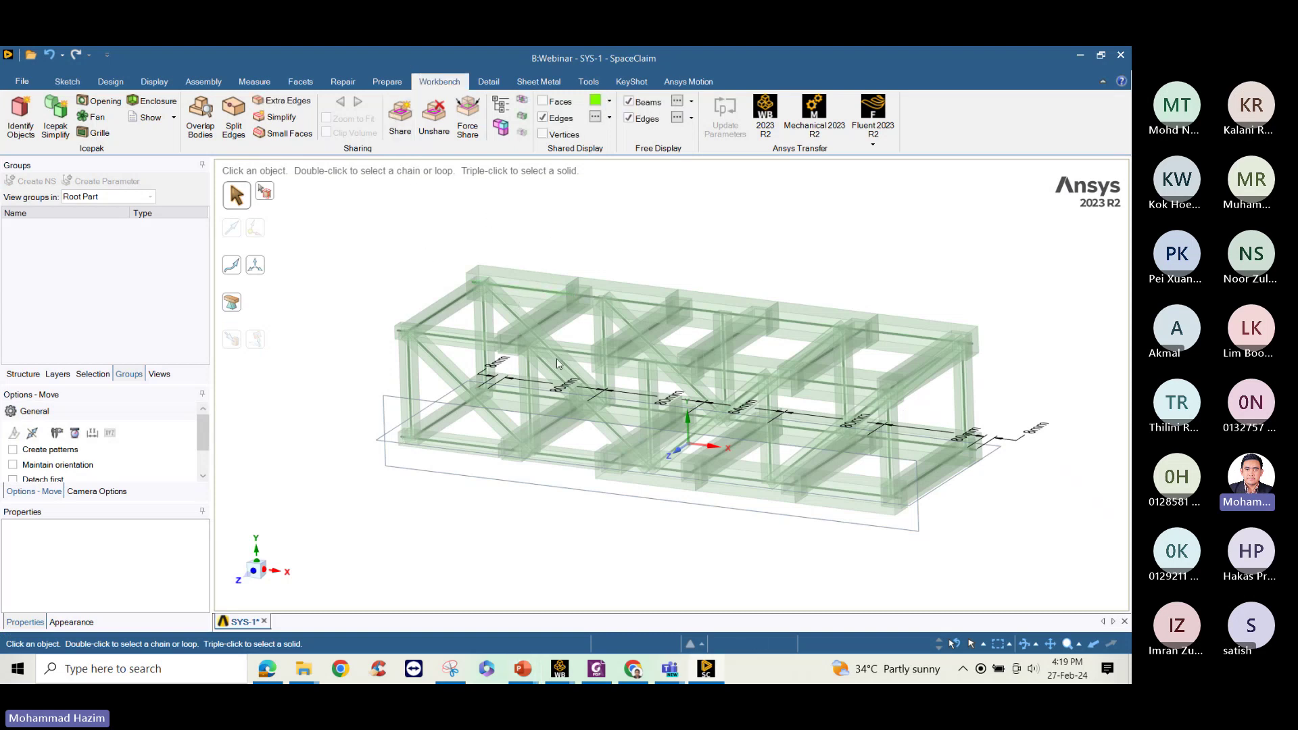
{"action": "left_click", "coordinate": [398, 120]}
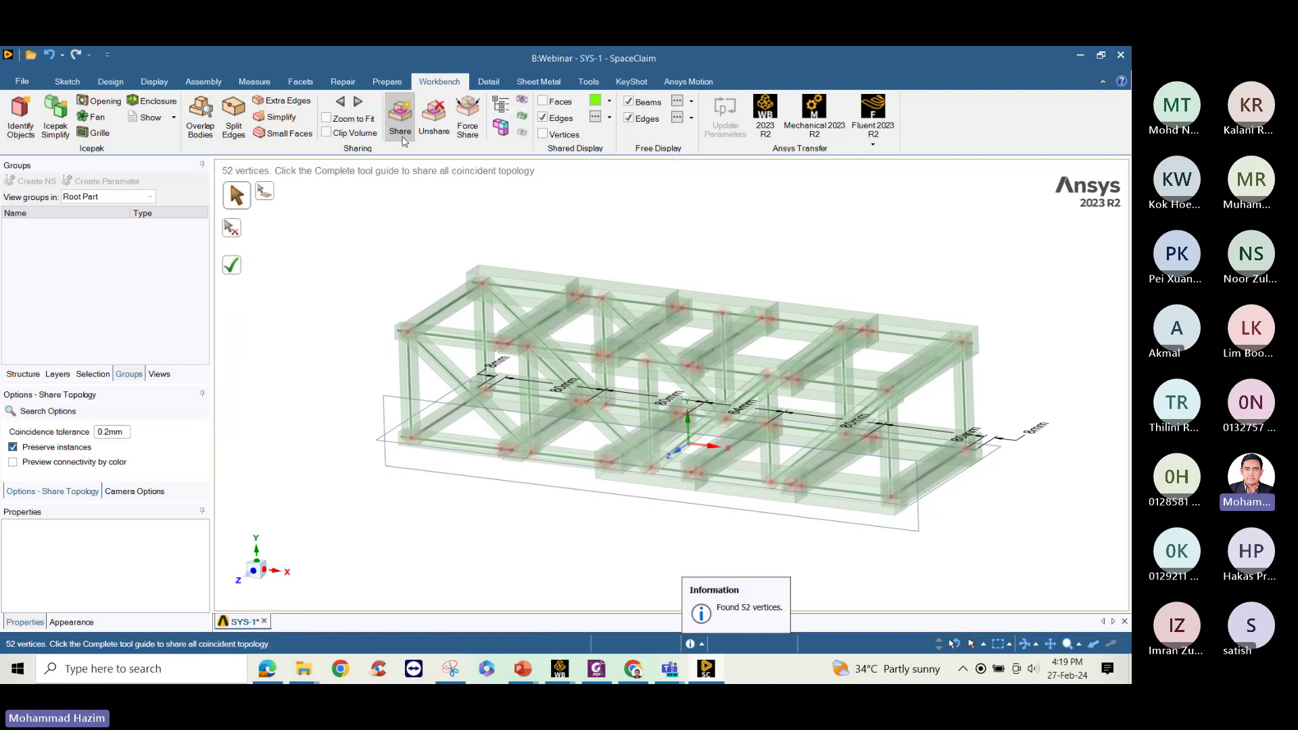
{"action": "middle_click_drag", "start_coordinate": [562, 256], "coordinate": [761, 248]}
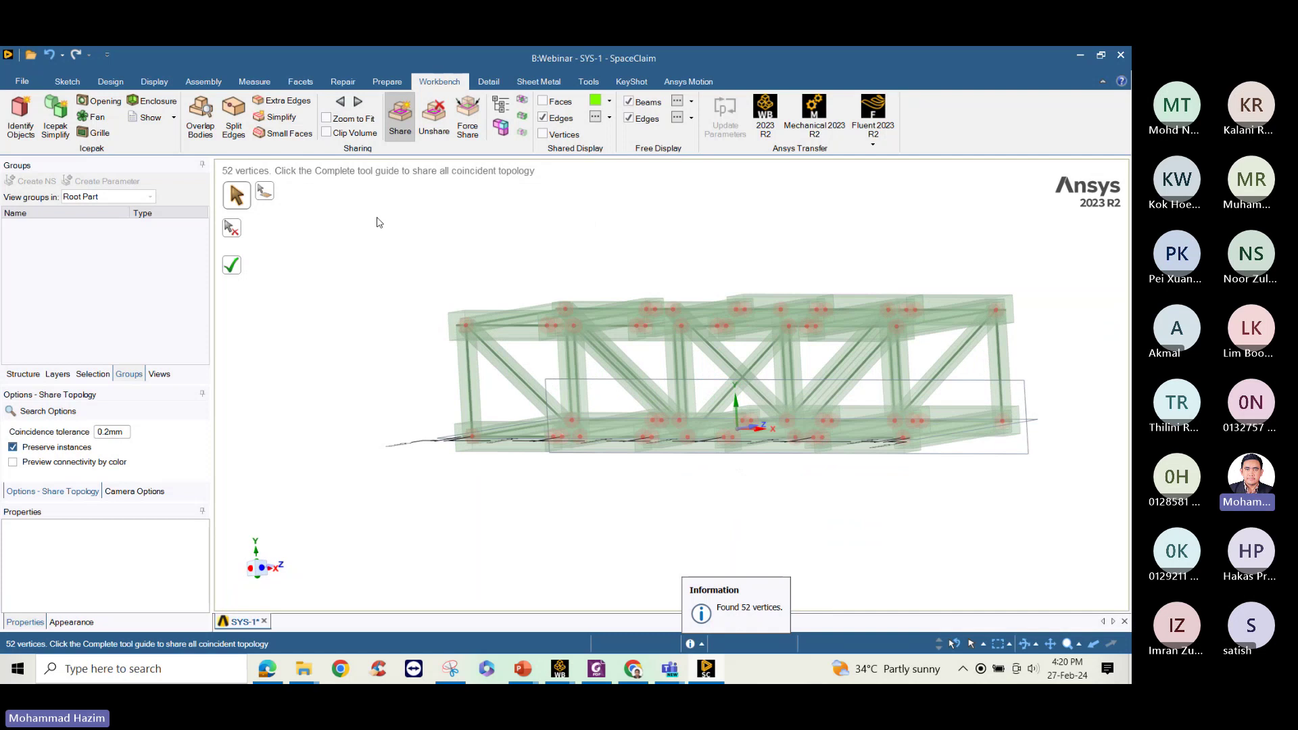
{"action": "left_click", "coordinate": [234, 268]}
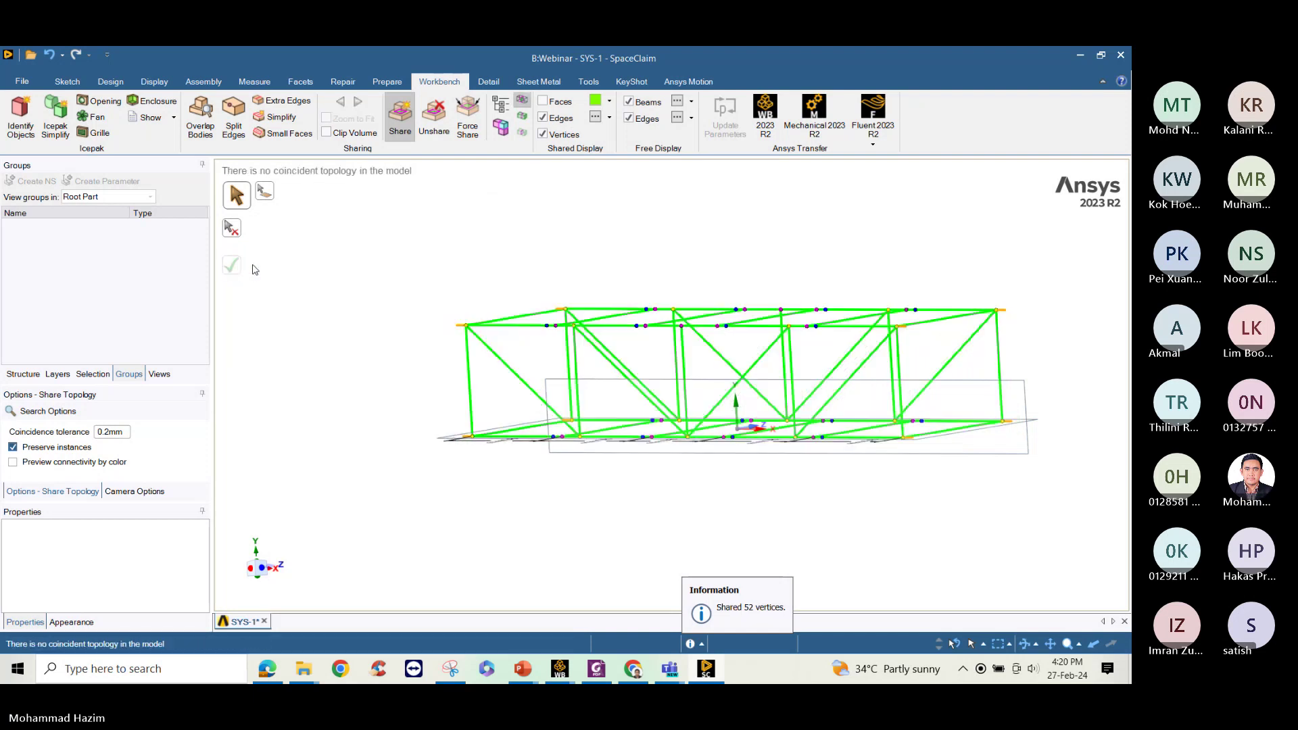
Examine the shared vertices and connected beams at the truss joints from several angles
{"action": "middle_click_drag", "start_coordinate": [421, 242], "coordinate": [427, 291]}
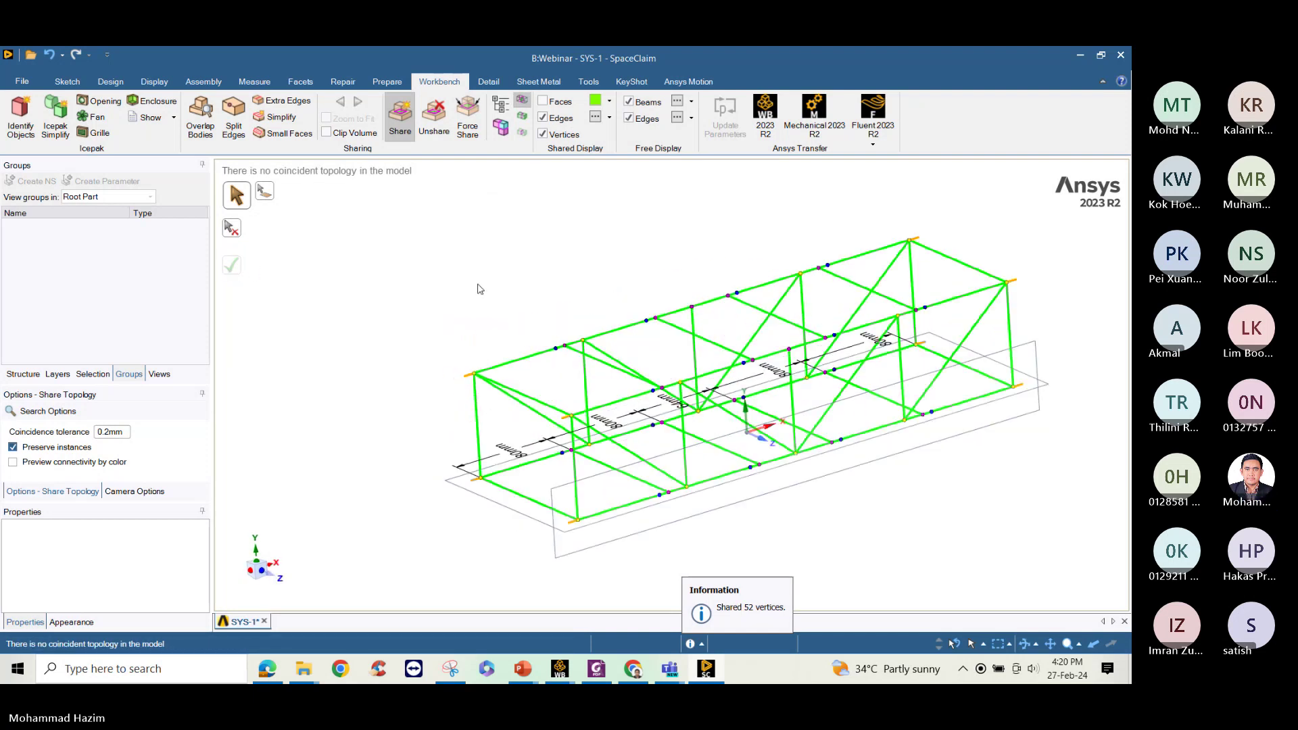
{"action": "scroll", "coordinate": [480, 288], "scroll_direction": "up", "scroll_amount": 1}
{"action": "scroll", "coordinate": [484, 287], "scroll_direction": "down", "scroll_amount": 2}
{"action": "scroll", "coordinate": [484, 288], "scroll_direction": "up", "scroll_amount": 2}
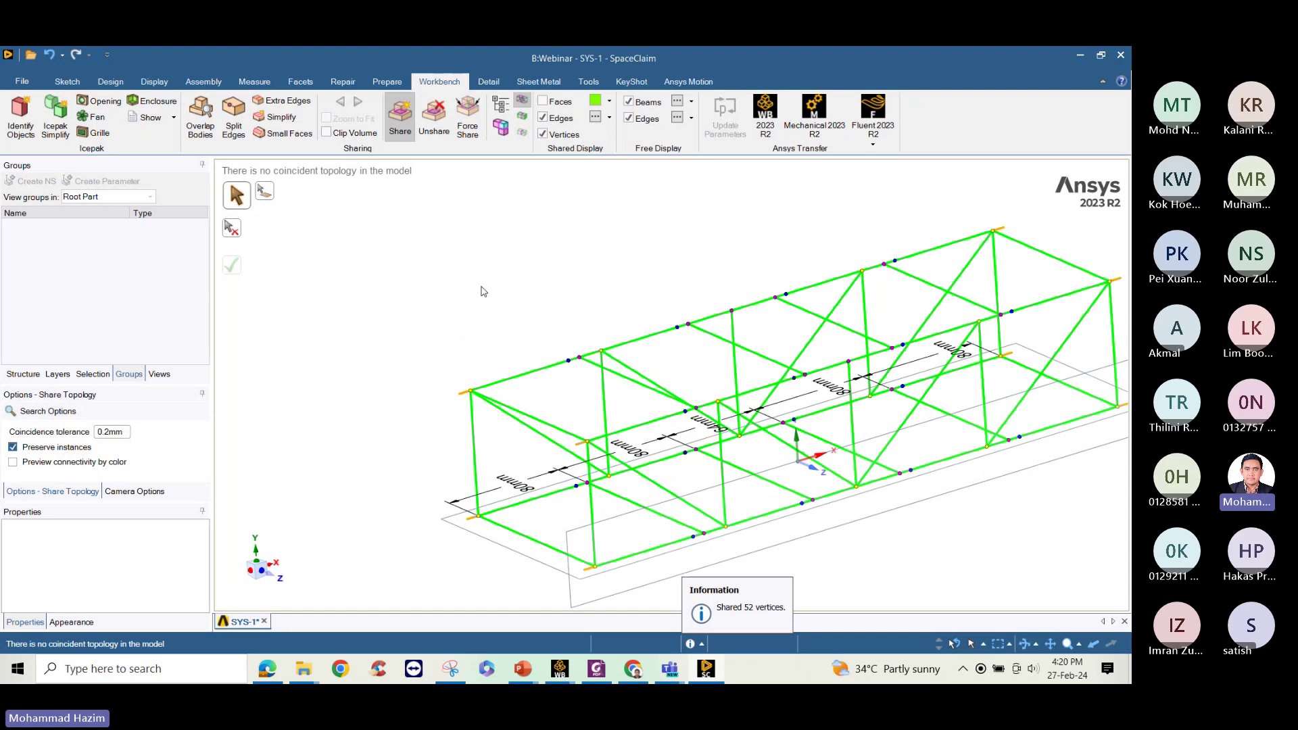
{"action": "scroll", "coordinate": [485, 289], "scroll_direction": "down", "scroll_amount": 1}
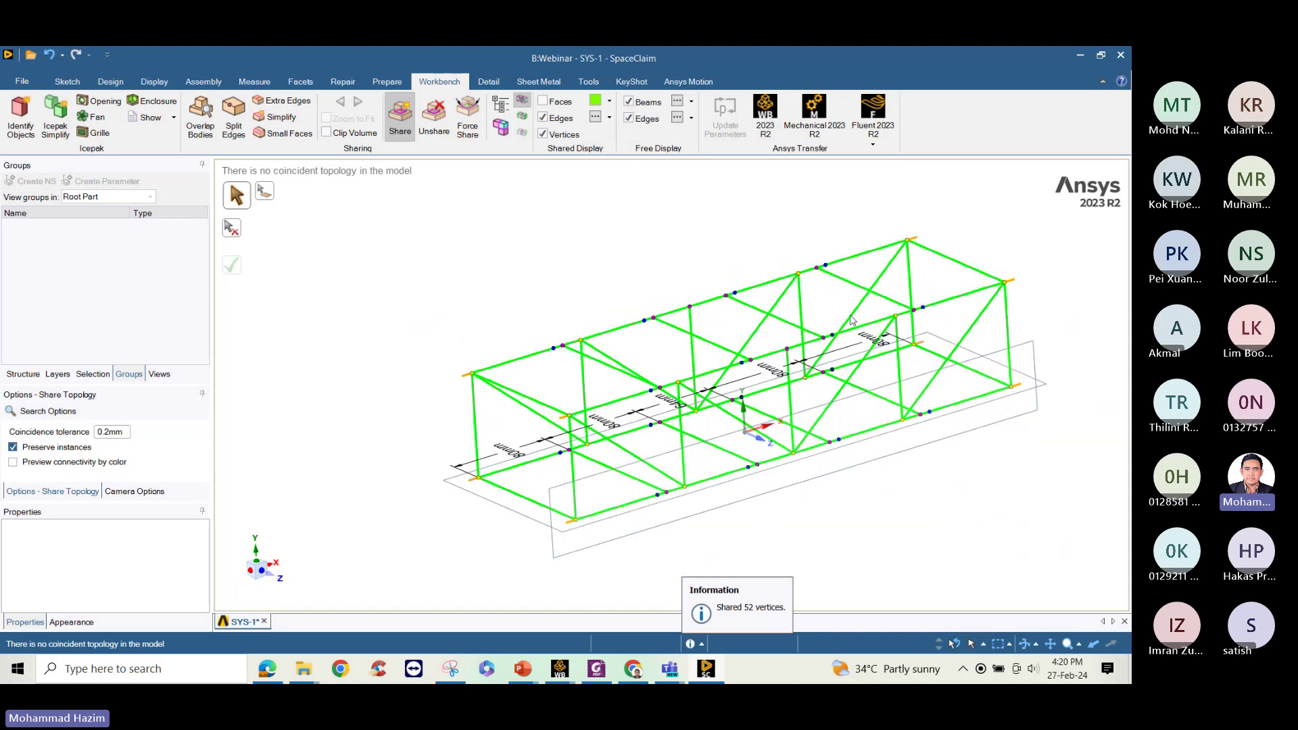
{"action": "mouse_move", "coordinate": [565, 298]}
{"action": "middle_mouse_down"}
{"action": "mouse_move", "coordinate": [464, 293]}
{"action": "mouse_move", "coordinate": [533, 295]}
{"action": "mouse_move", "coordinate": [528, 286]}
{"action": "mouse_move", "coordinate": [558, 304]}
{"action": "middle_mouse_up"}
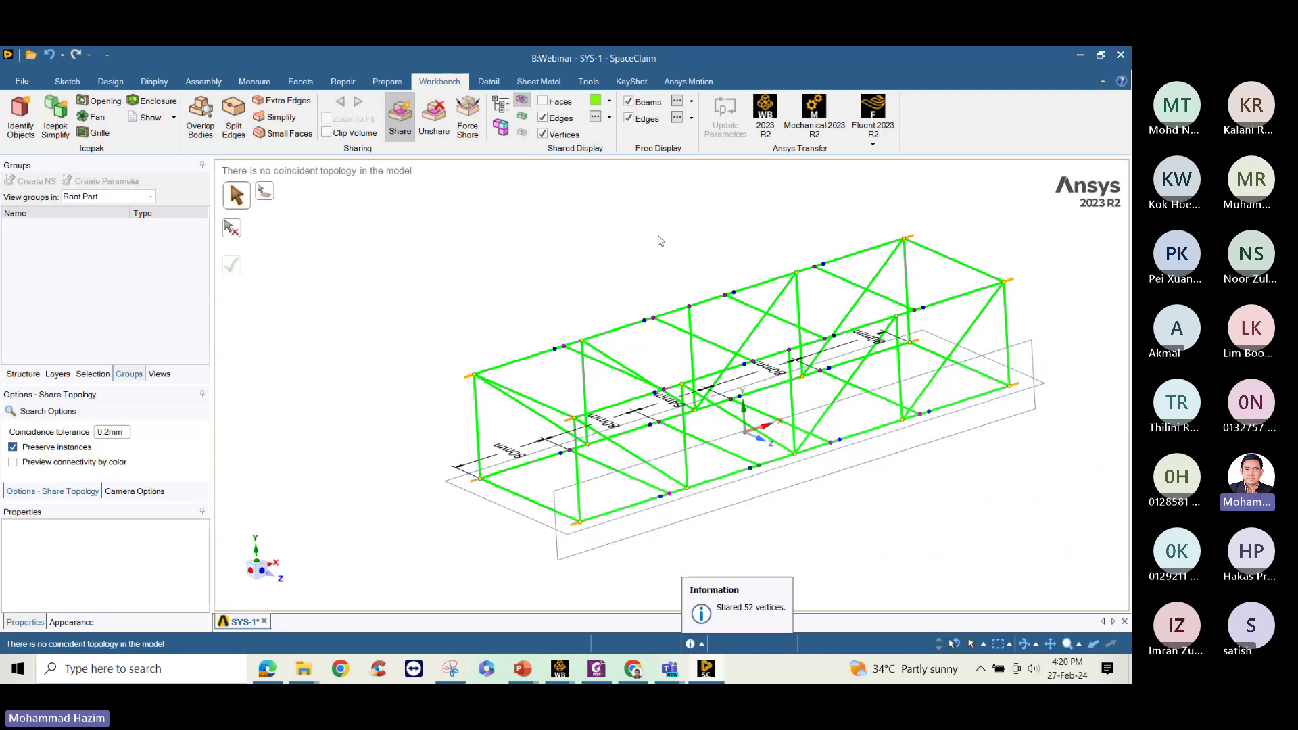
{"action": "middle_click_drag", "start_coordinate": [522, 231], "coordinate": [602, 223]}
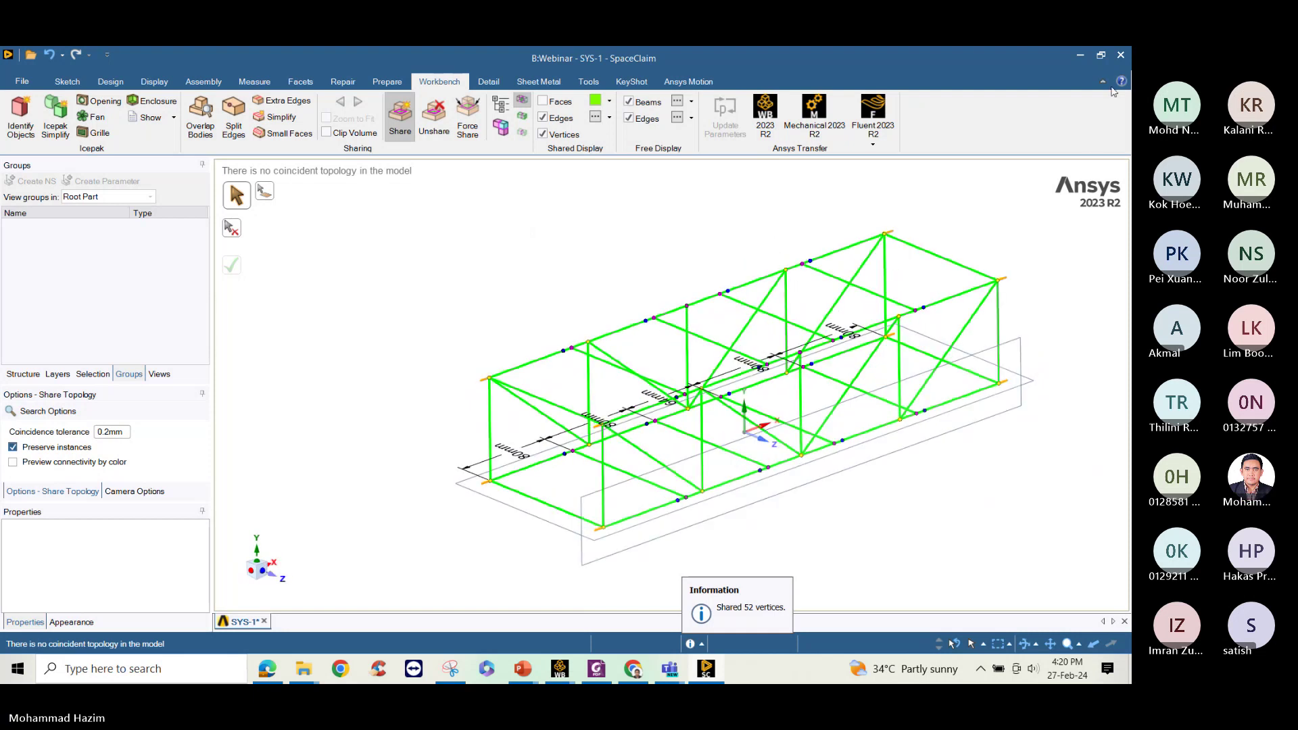
Save and close the SpaceClaim geometry, and open the Webinar system's Model for editing from the webinar truss Workbench project
{"action": "key", "text": "ctrl+s"}
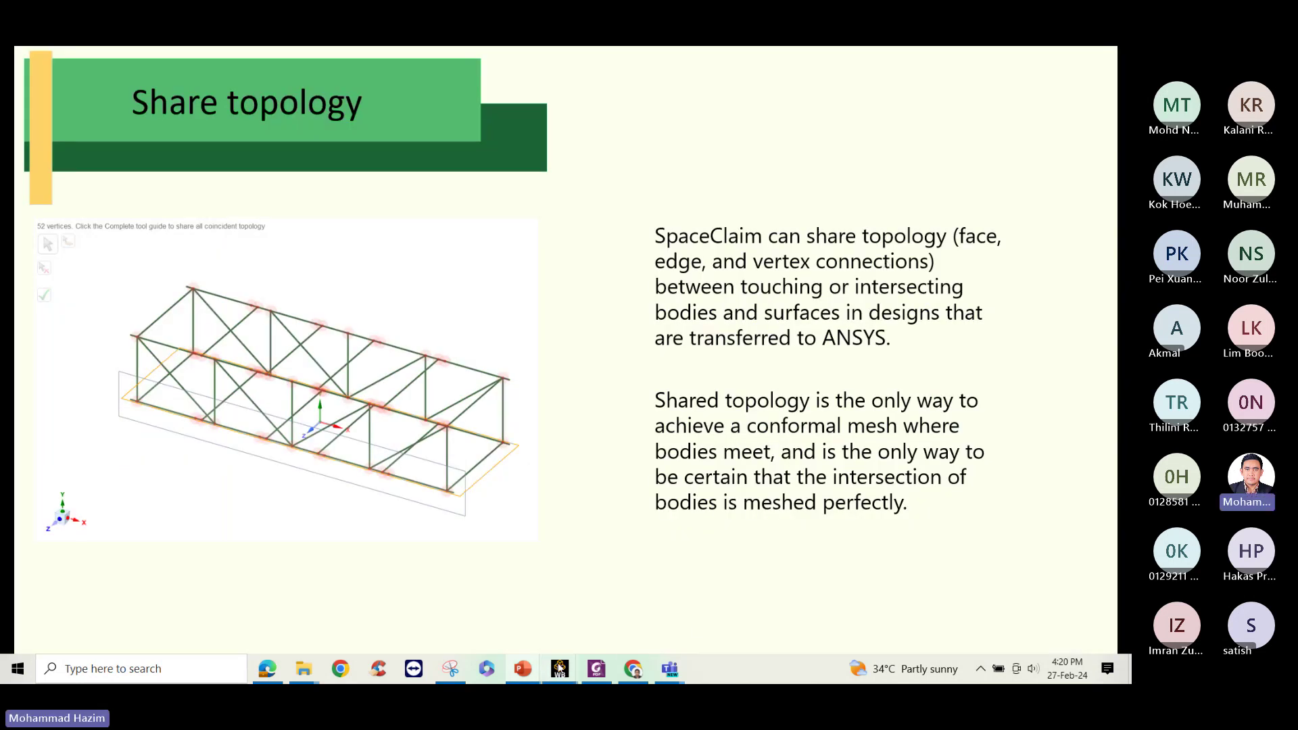
{"action": "mouse_move", "coordinate": [559, 668]}
{"action": "left_click", "coordinate": [635, 608]}
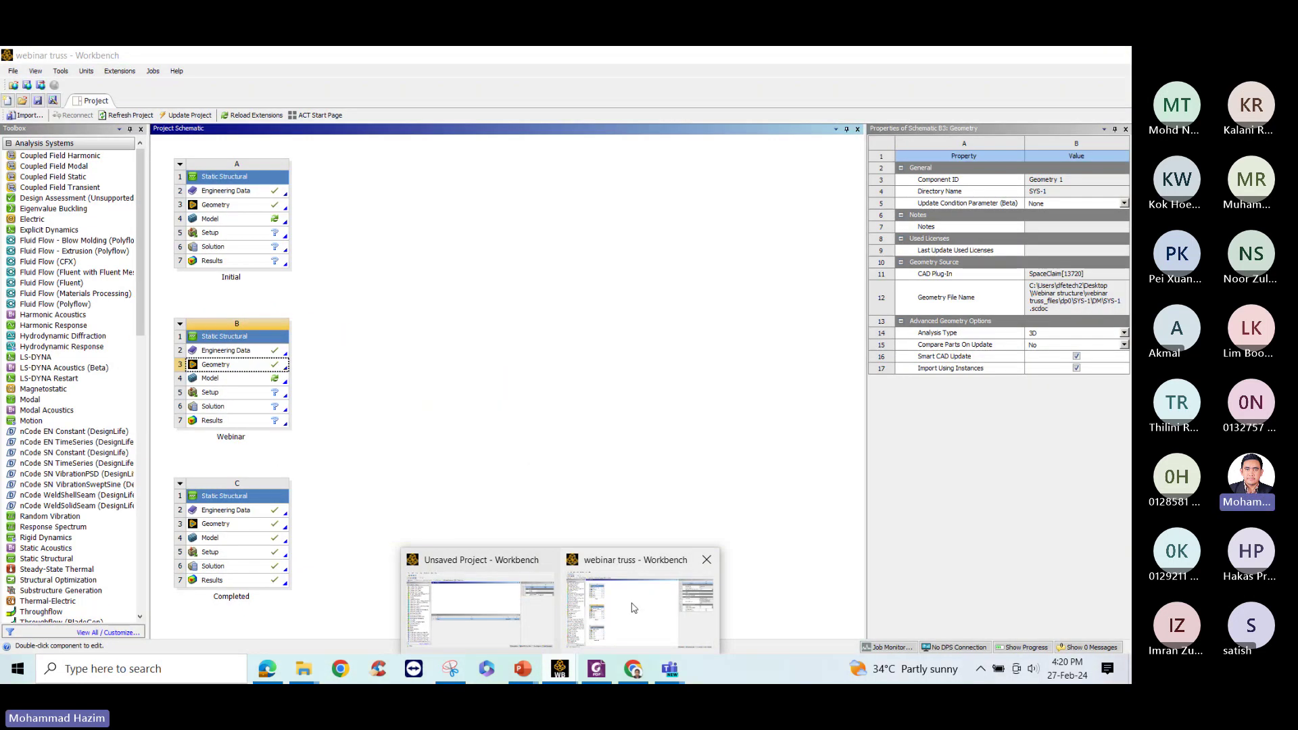
{"action": "right_click", "coordinate": [255, 383]}
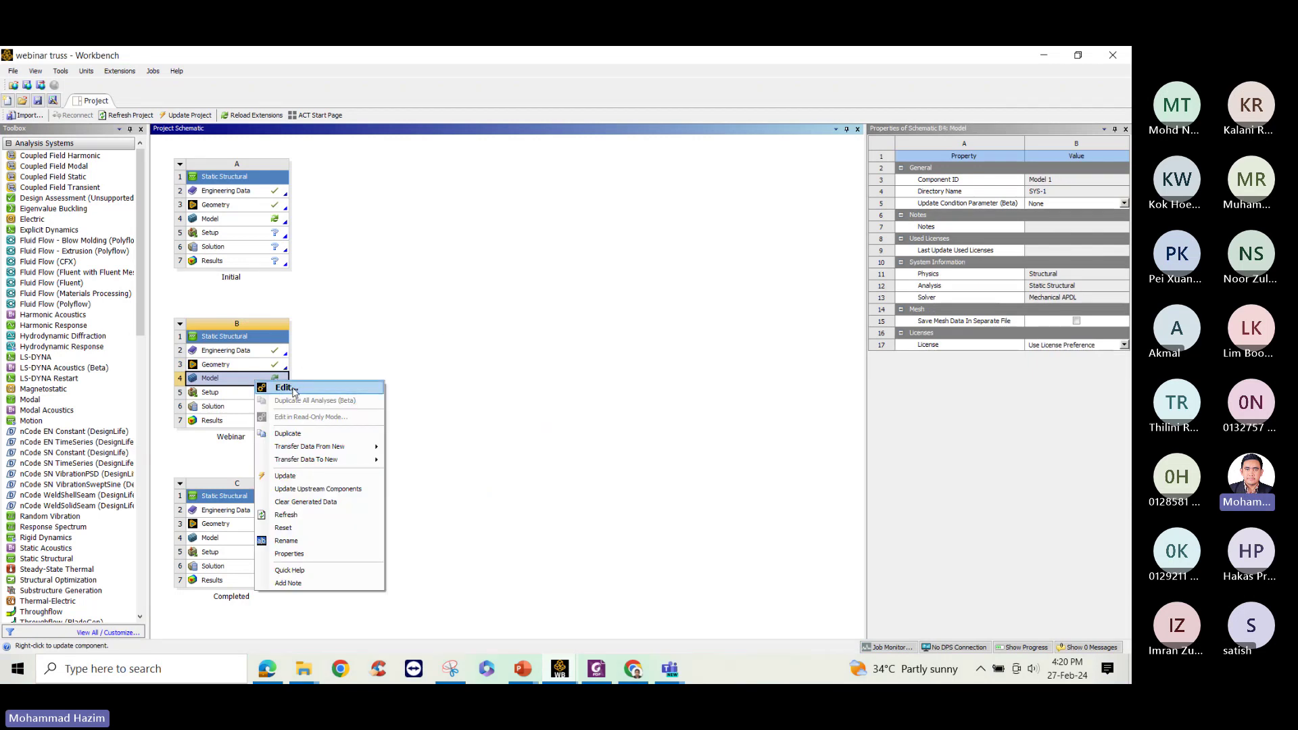
{"action": "left_click", "coordinate": [292, 390]}
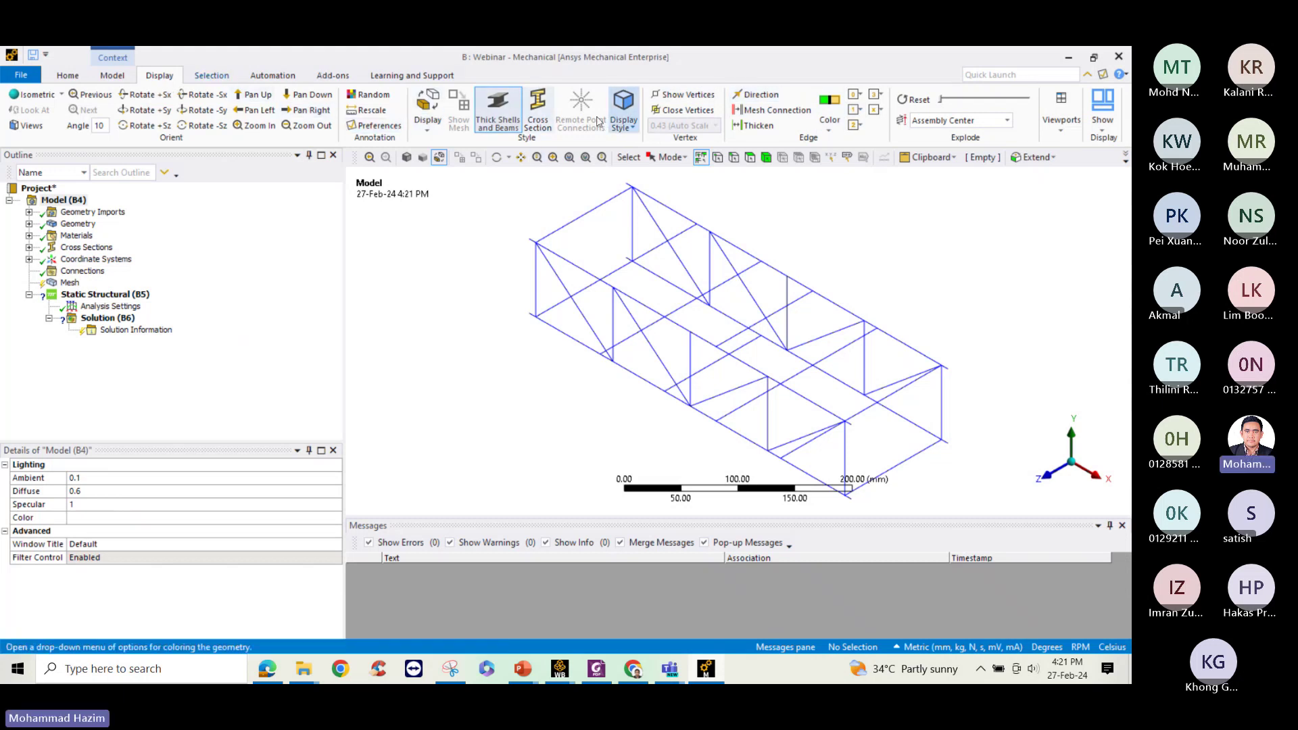
Show the beam cross sections with shaded exteriors and inspect the profiles across the whole truss
{"action": "left_click", "coordinate": [537, 110]}
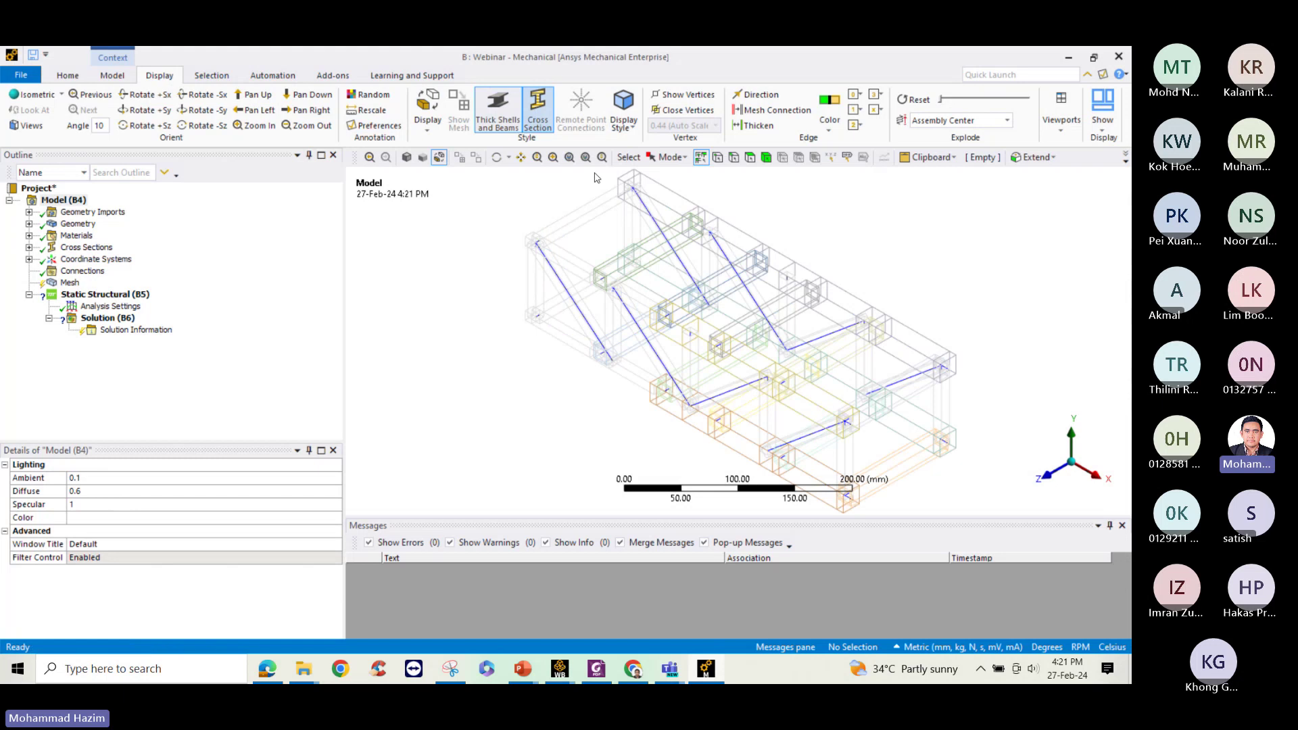
{"action": "scroll", "coordinate": [667, 311], "scroll_direction": "up", "scroll_amount": 4}
{"action": "scroll", "coordinate": [667, 312], "scroll_direction": "down", "scroll_amount": 2}
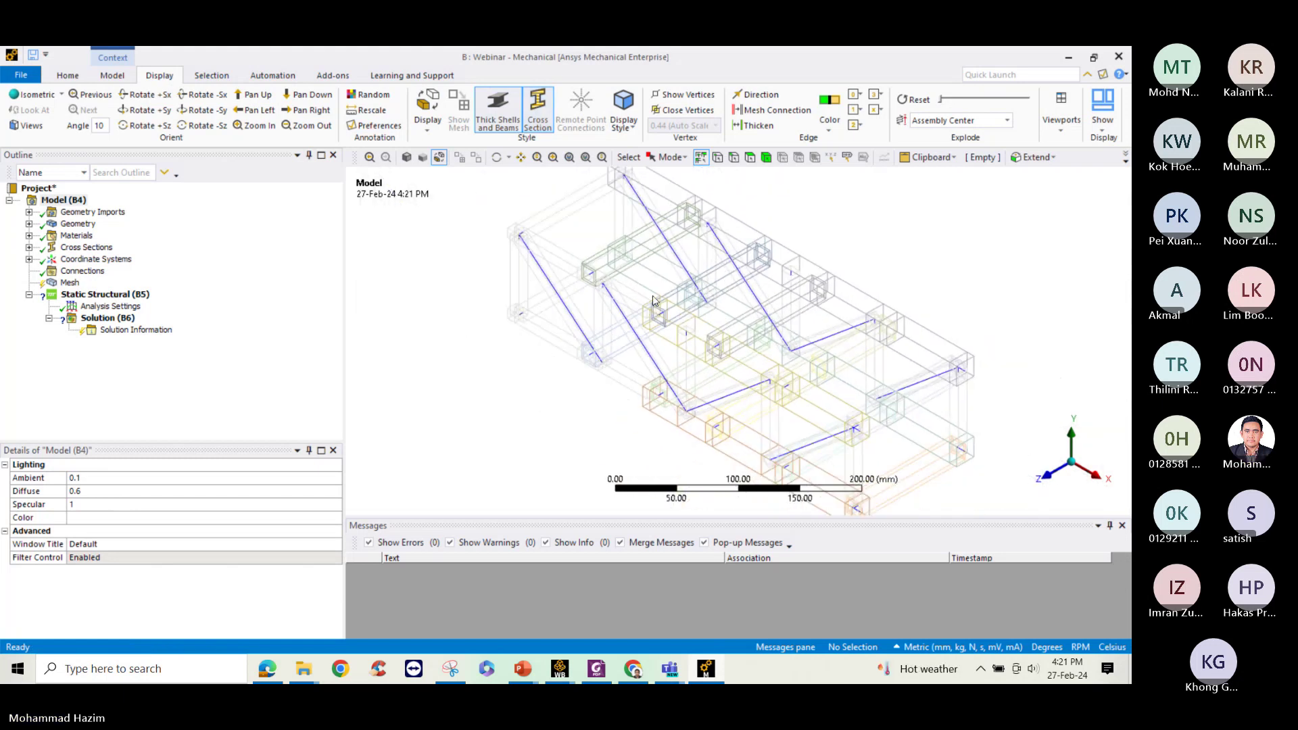
{"action": "left_click", "coordinate": [427, 105]}
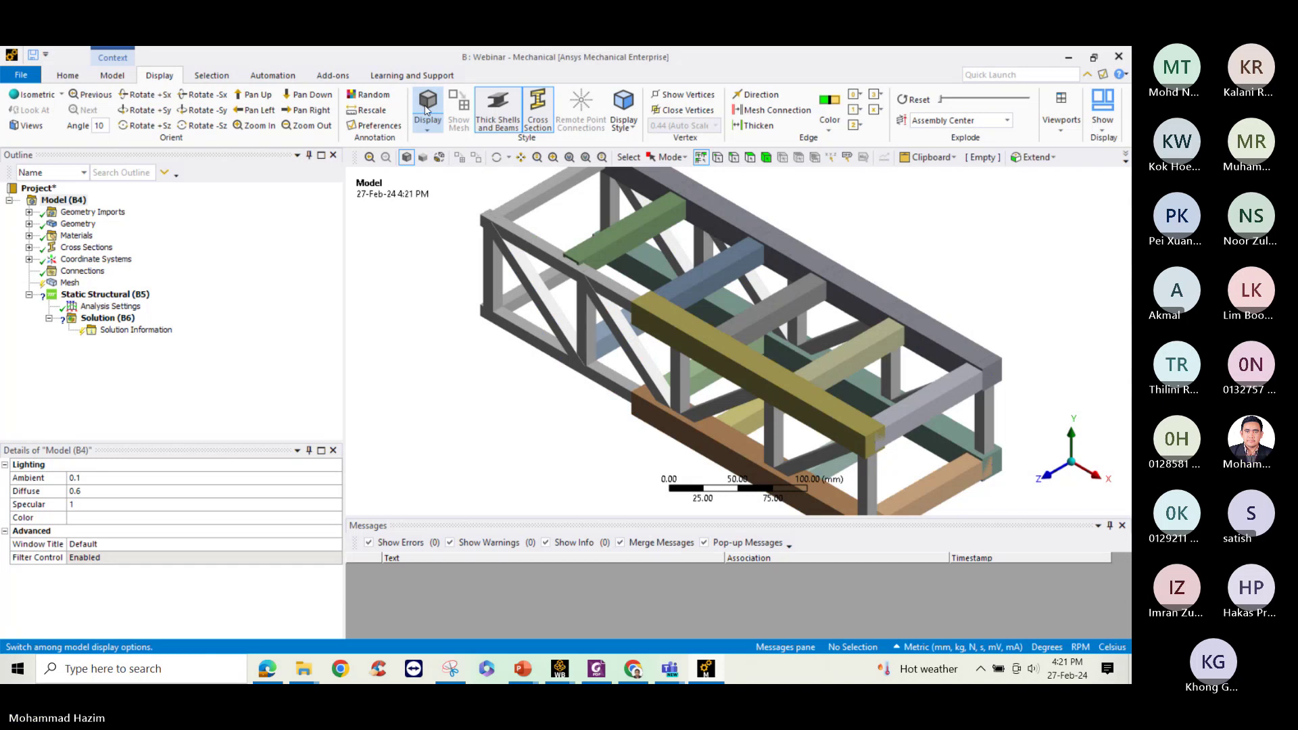
{"action": "left_click", "coordinate": [427, 108]}
{"action": "scroll", "coordinate": [431, 111], "scroll_direction": "down", "scroll_amount": 1}
{"action": "left_click", "coordinate": [433, 109]}
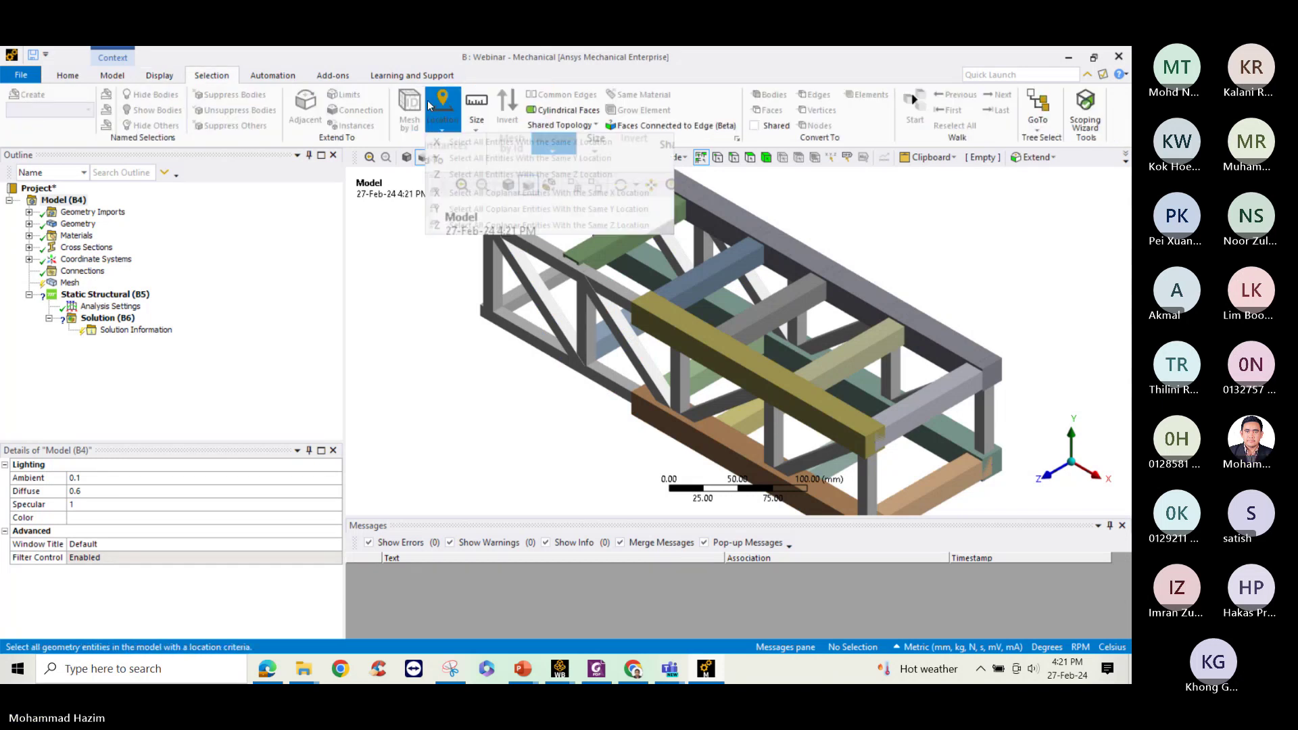
{"action": "left_click", "coordinate": [502, 249]}
{"action": "scroll", "coordinate": [547, 375], "scroll_direction": "down", "scroll_amount": 4}
{"action": "mouse_move", "coordinate": [547, 375]}
{"action": "middle_mouse_down"}
{"action": "mouse_move", "coordinate": [552, 310]}
{"action": "mouse_move", "coordinate": [549, 371]}
{"action": "middle_mouse_up"}
{"action": "left_click", "coordinate": [162, 76]}
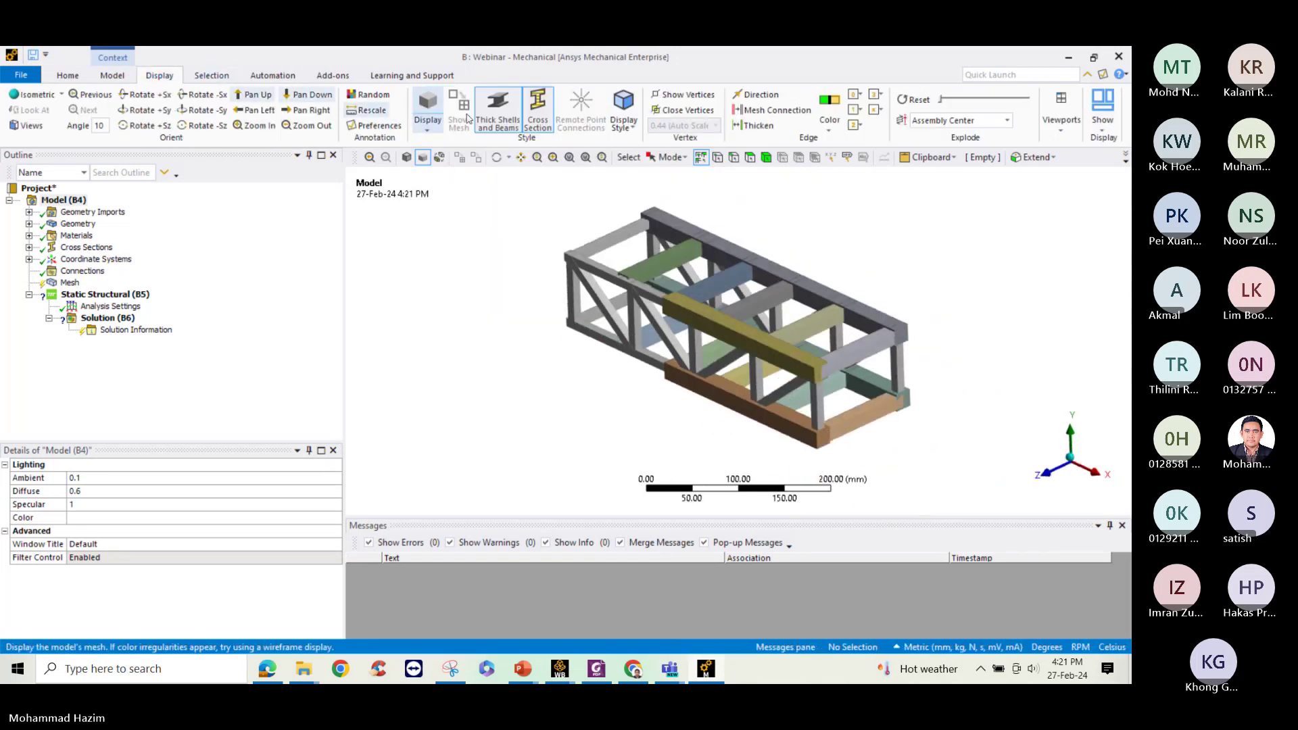
Return the truss to wireframe display without cross sections and examine the line bodies from several sides
{"action": "left_click", "coordinate": [427, 106]}
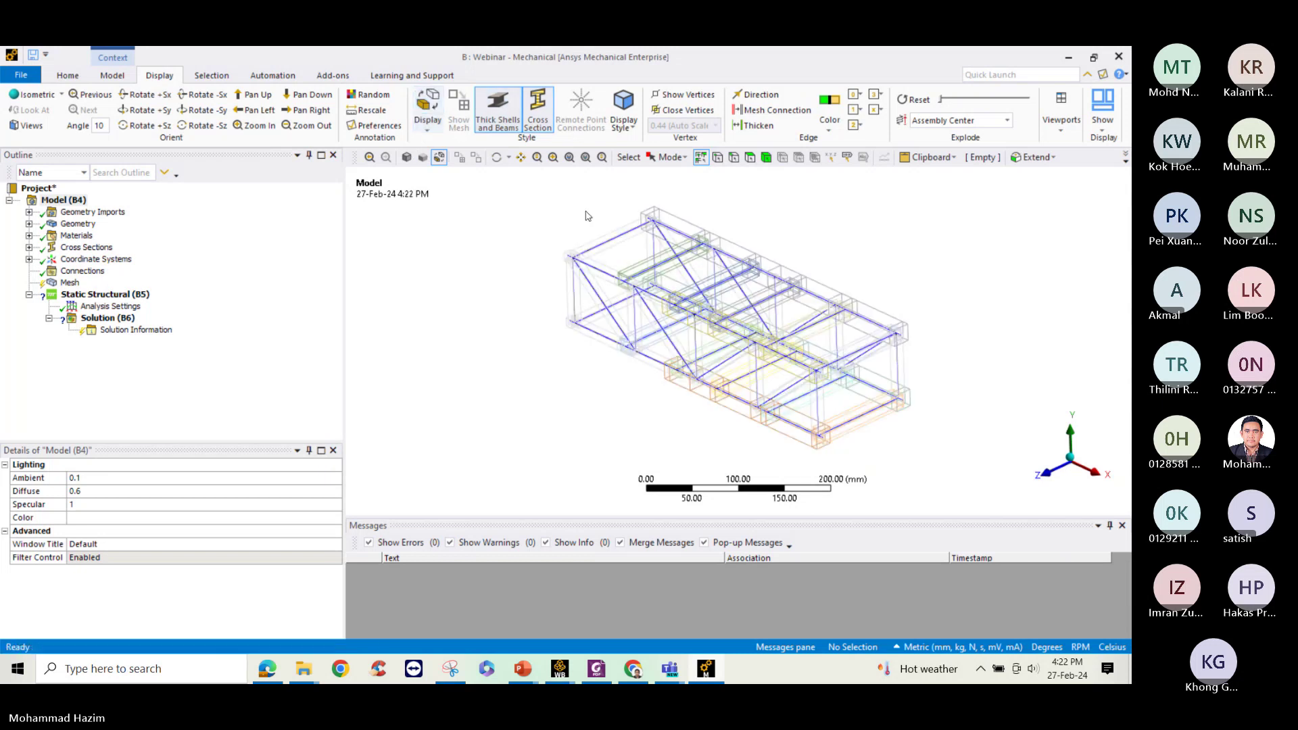
{"action": "left_click", "coordinate": [427, 123]}
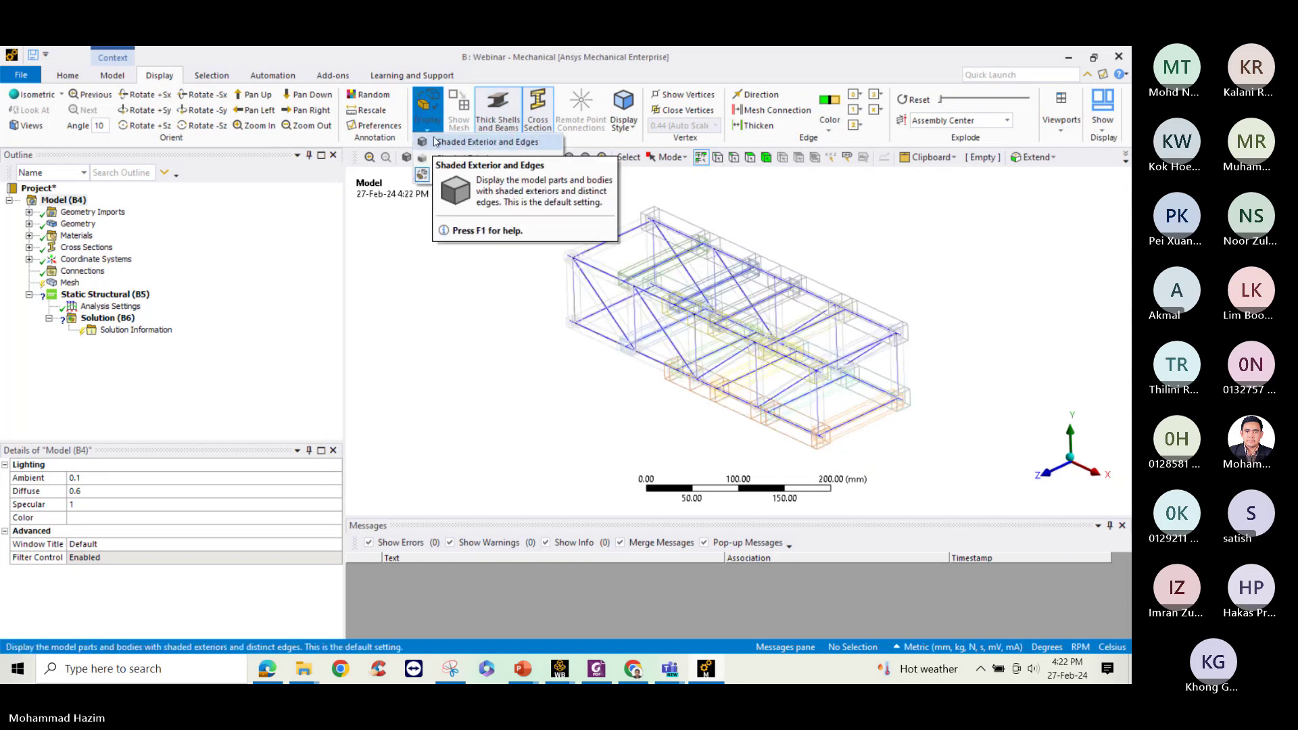
{"action": "left_click", "coordinate": [537, 111]}
{"action": "scroll", "coordinate": [493, 280], "scroll_direction": "up", "scroll_amount": 3}
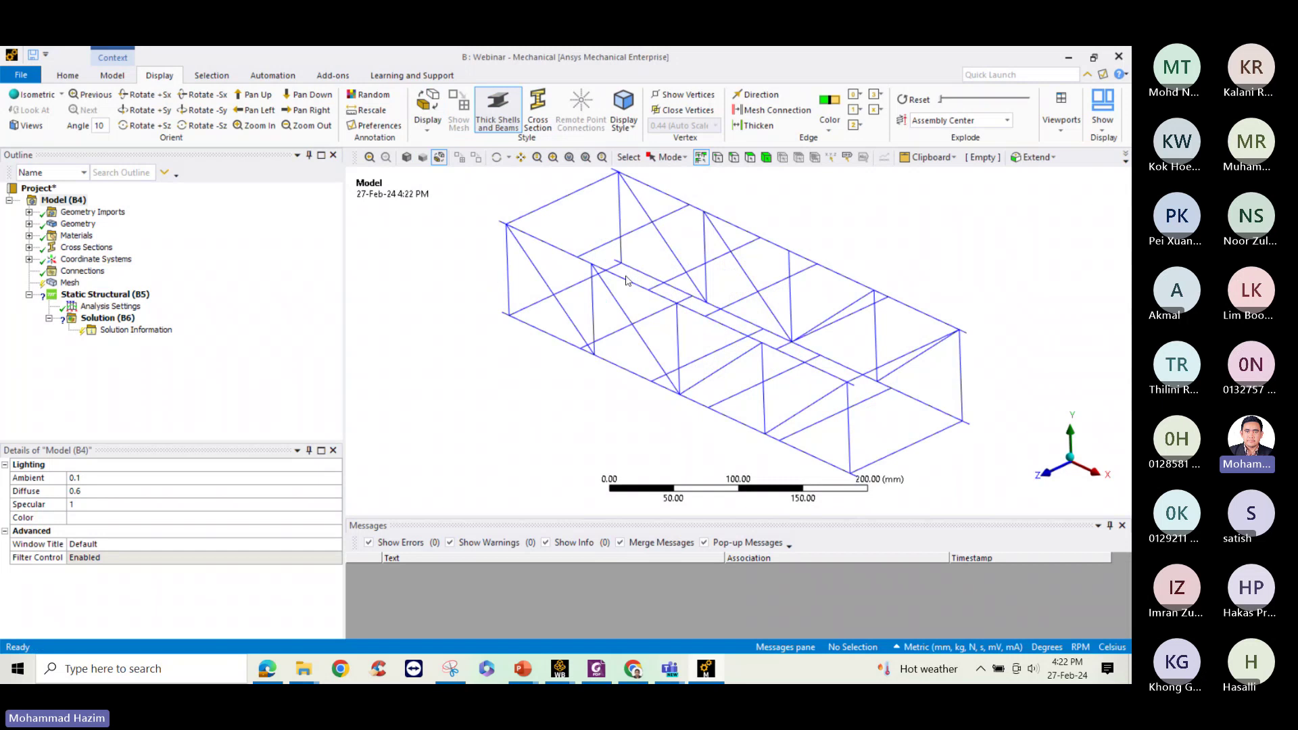
{"action": "middle_click_drag", "start_coordinate": [626, 280], "coordinate": [686, 231]}
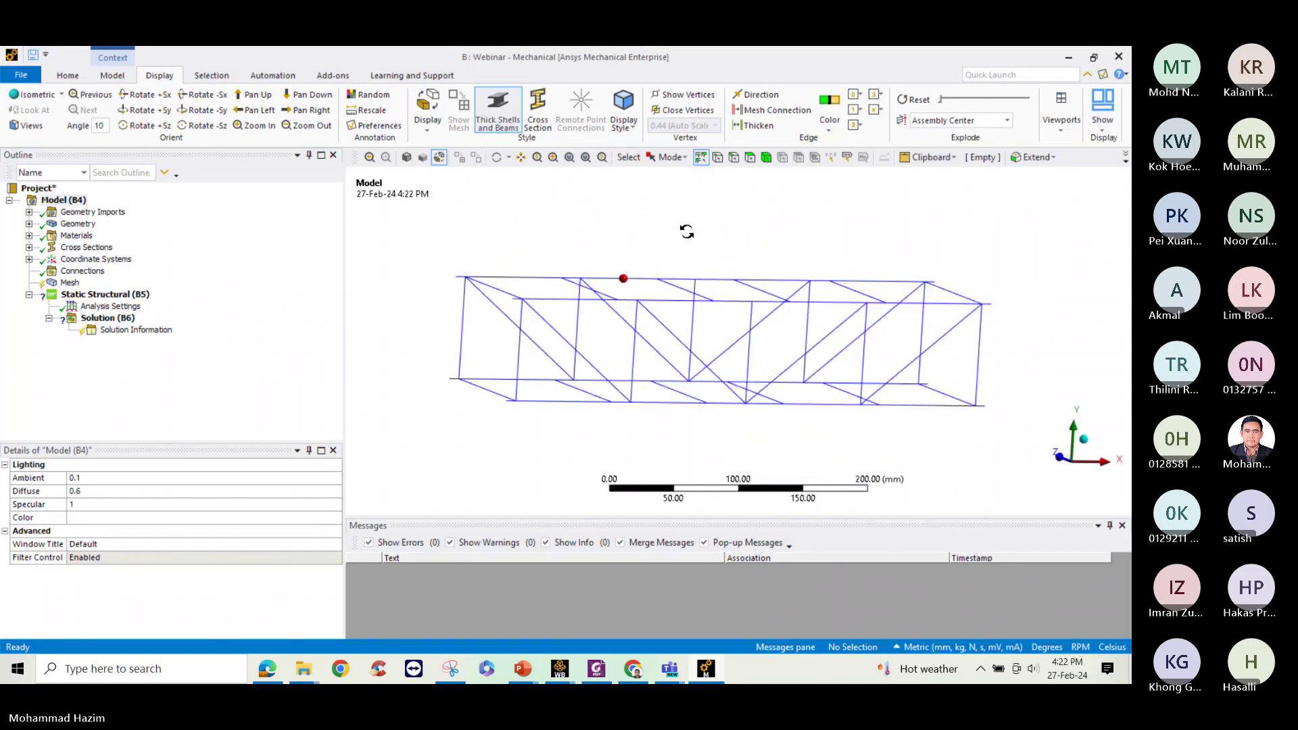
{"action": "middle_click_drag", "start_coordinate": [686, 231], "coordinate": [668, 251]}
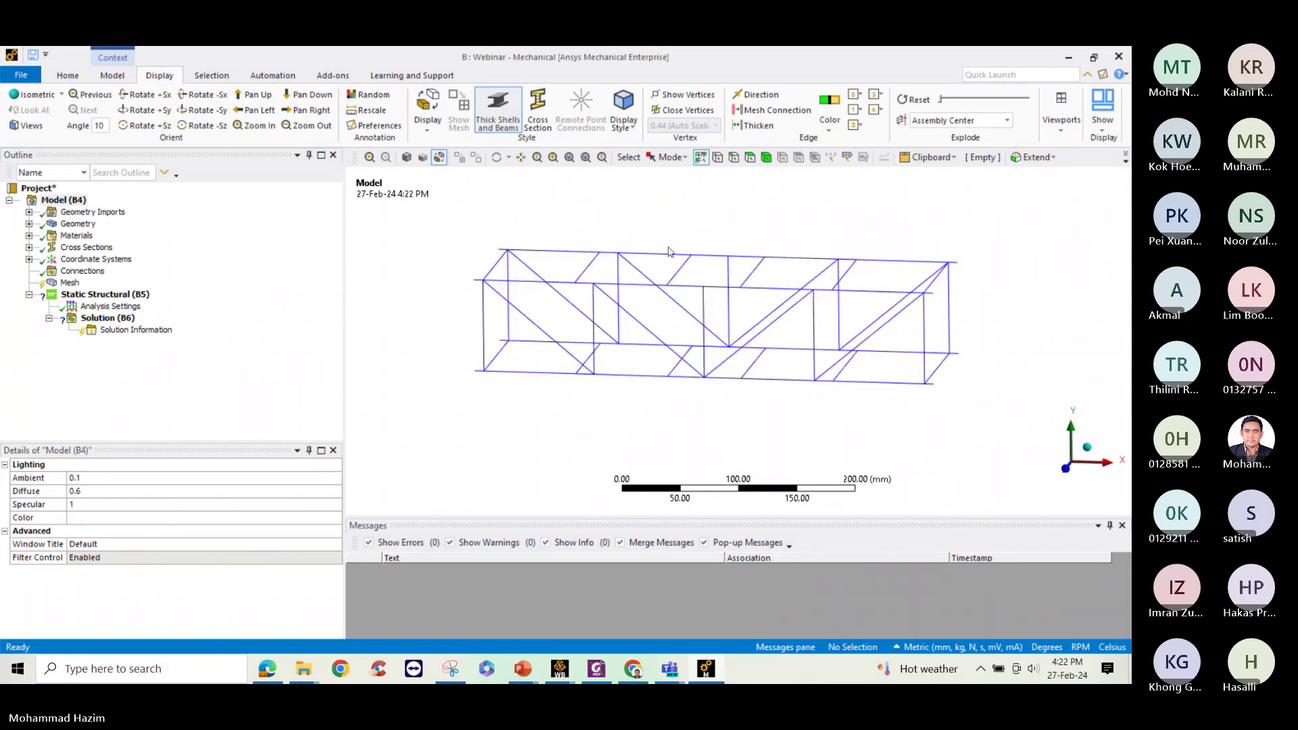
{"action": "scroll", "coordinate": [542, 285], "scroll_direction": "up", "scroll_amount": 1}
{"action": "scroll", "coordinate": [504, 283], "scroll_direction": "down", "scroll_amount": 1}
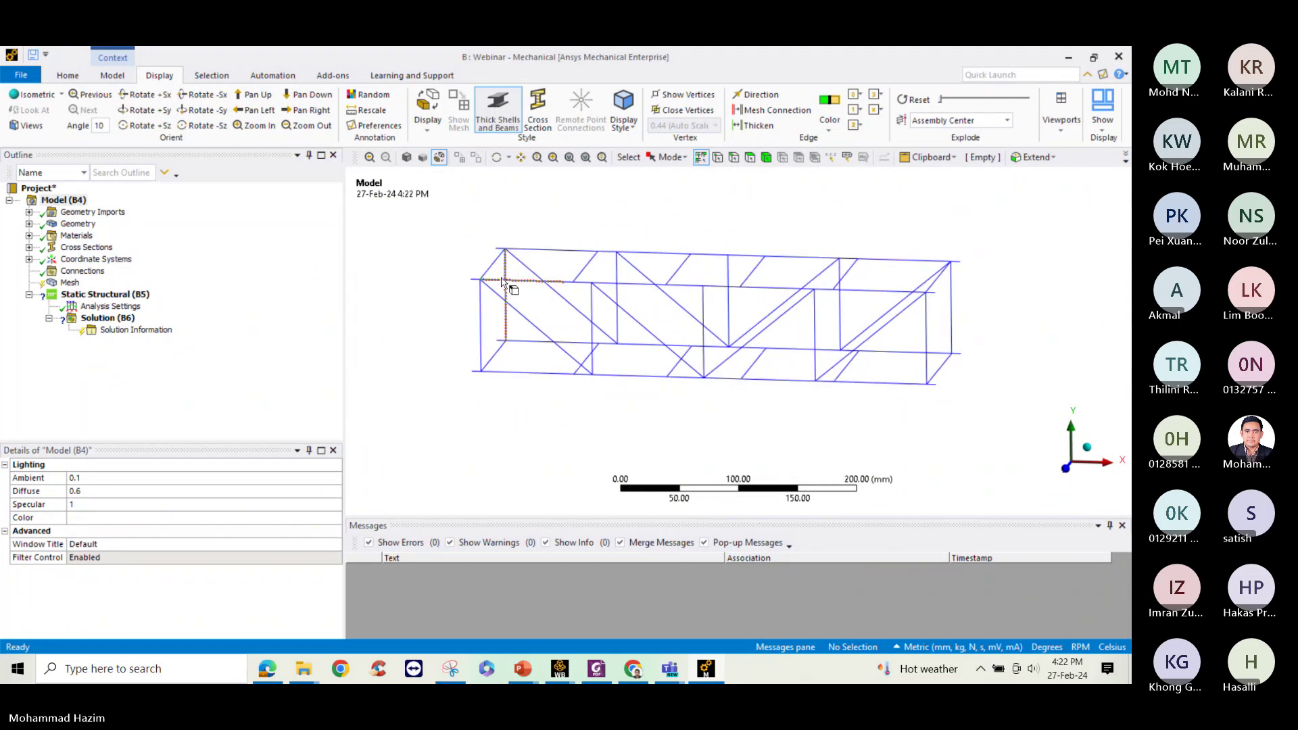
{"action": "middle_click_drag", "start_coordinate": [507, 284], "coordinate": [477, 281]}
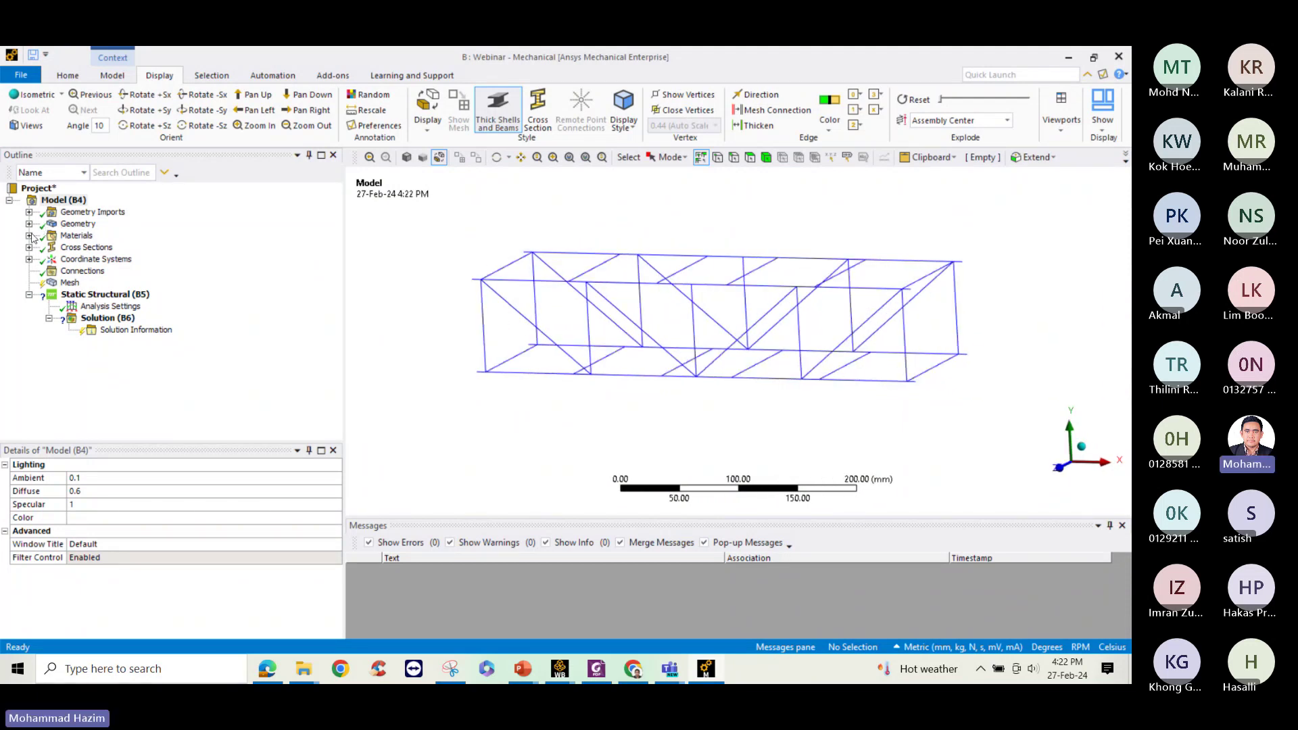
Expand the model's materials and geometry in the outline, and check which unit system is active
{"action": "left_click", "coordinate": [29, 235]}
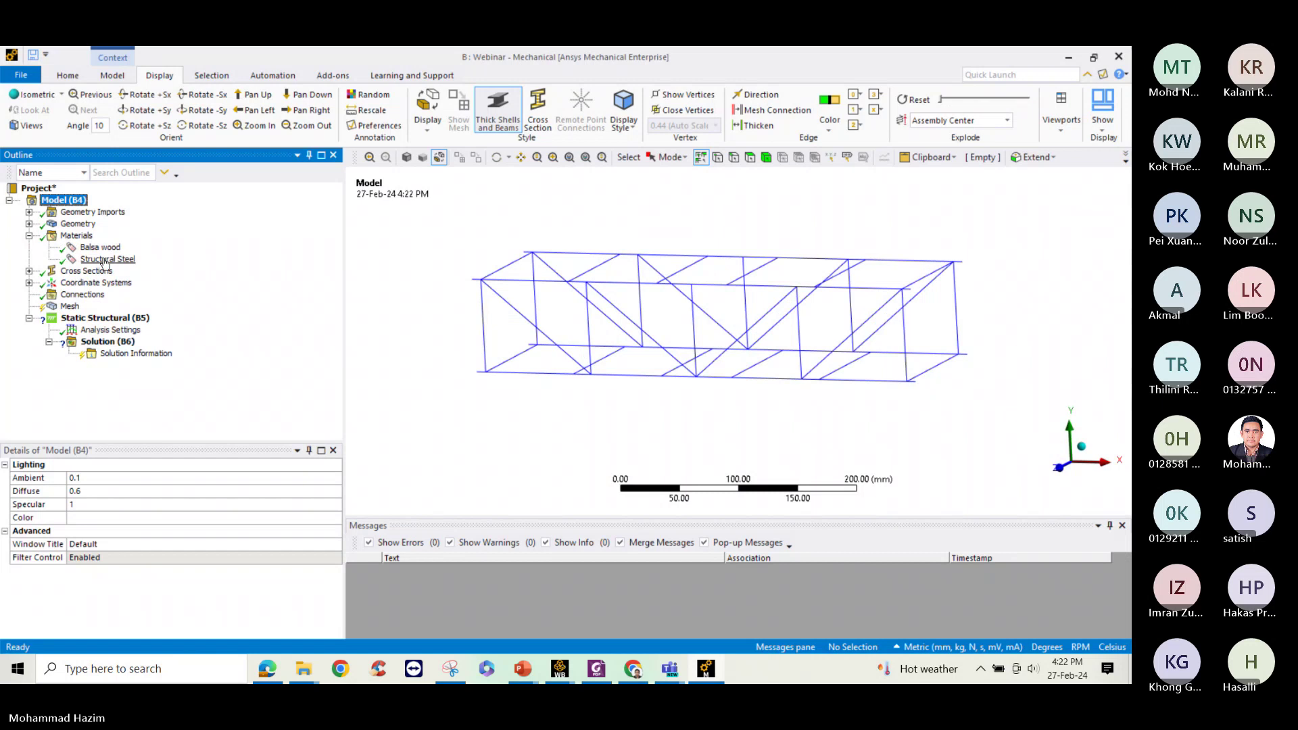
{"action": "left_click", "coordinate": [29, 223]}
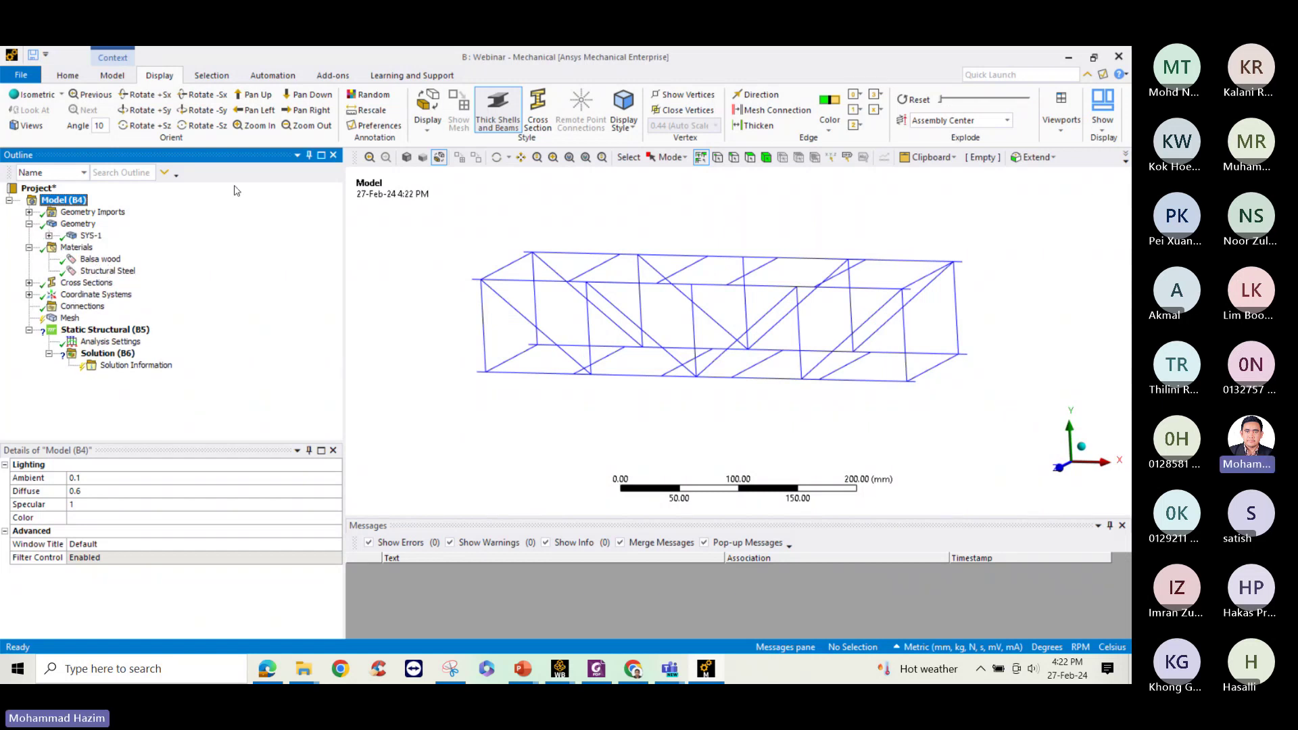
{"action": "left_click", "coordinate": [110, 76]}
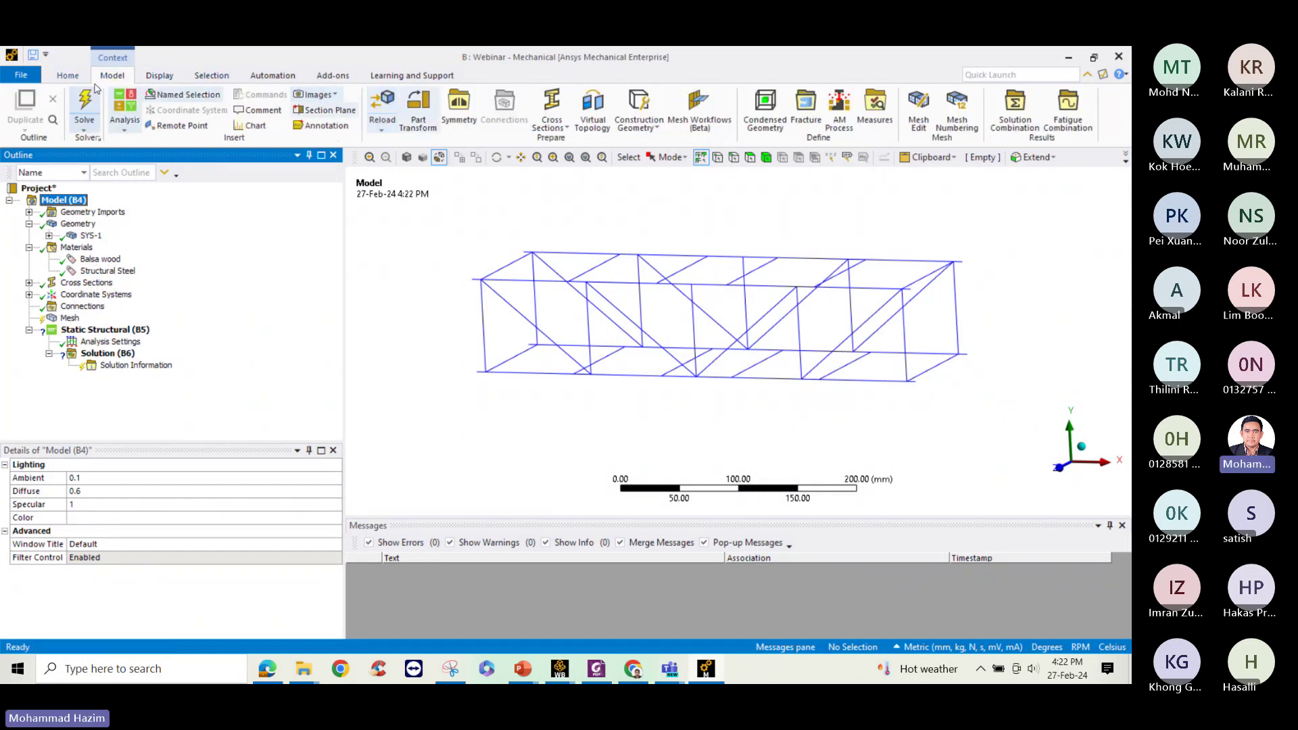
{"action": "left_click", "coordinate": [68, 75]}
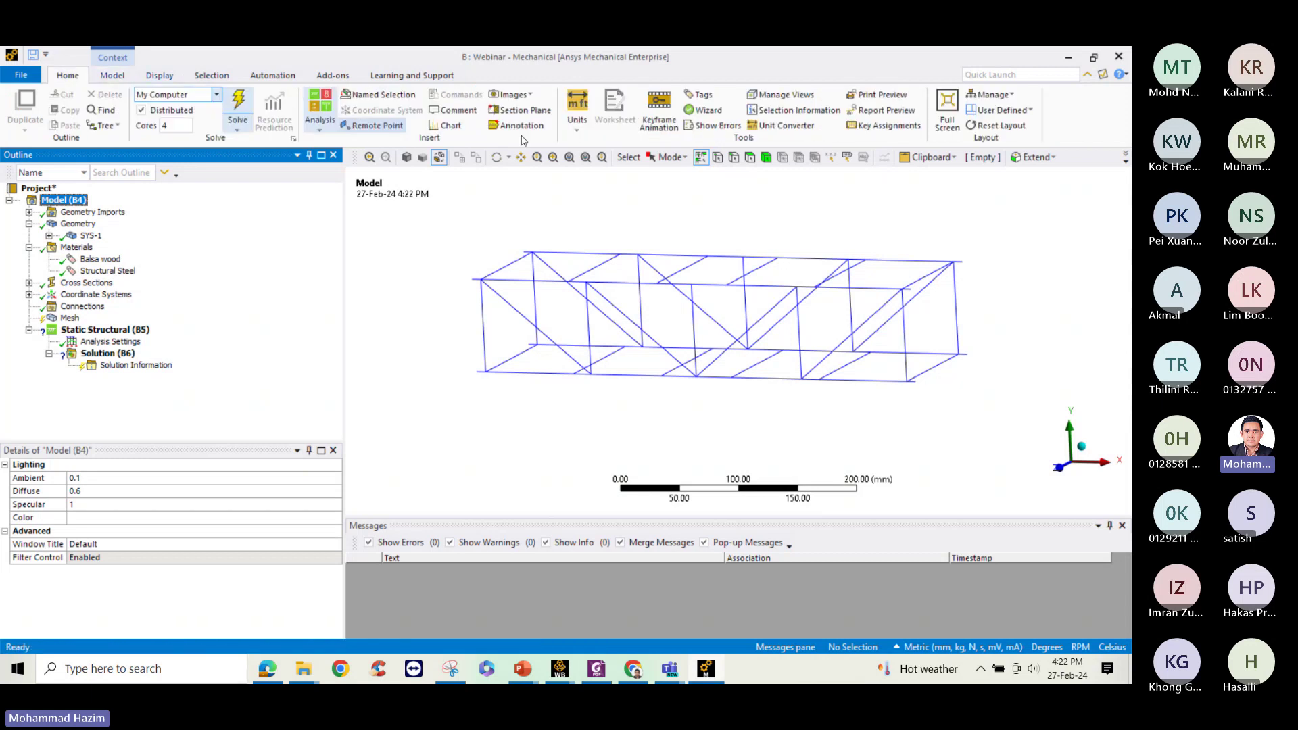
{"action": "left_click", "coordinate": [576, 121]}
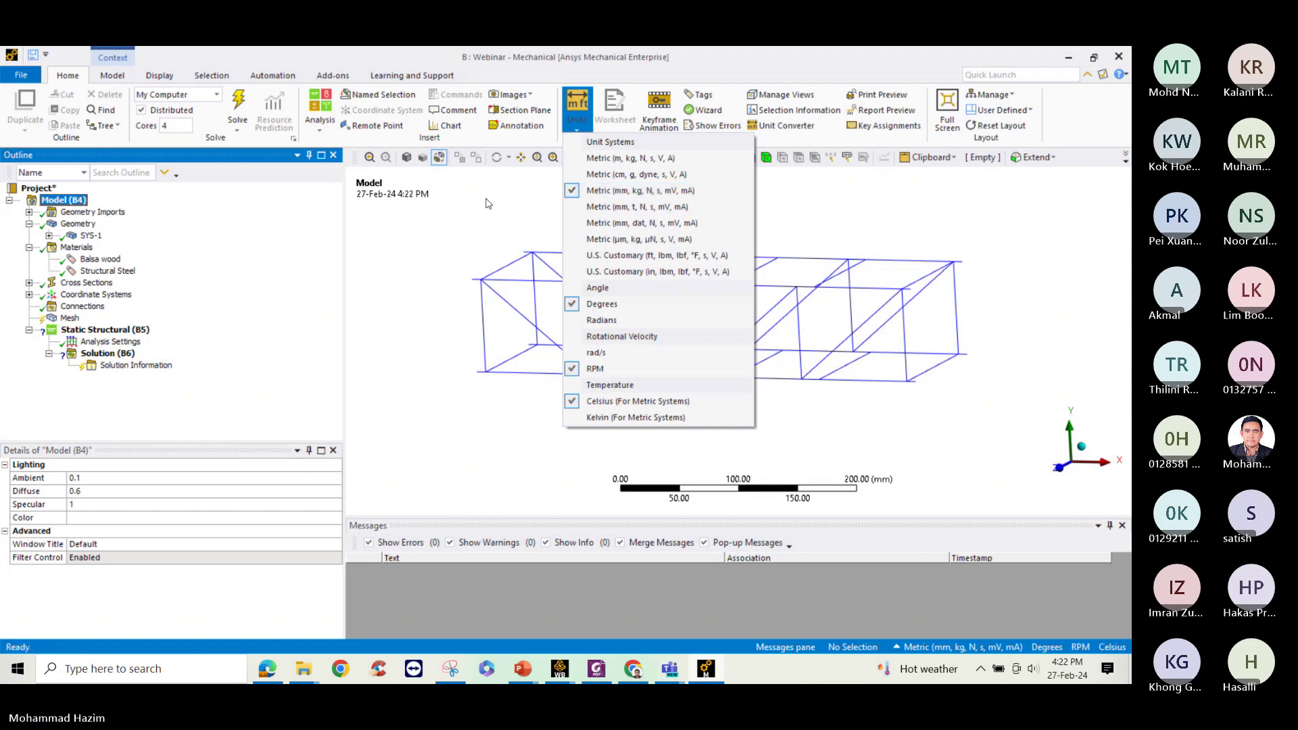
{"action": "left_click", "coordinate": [410, 239]}
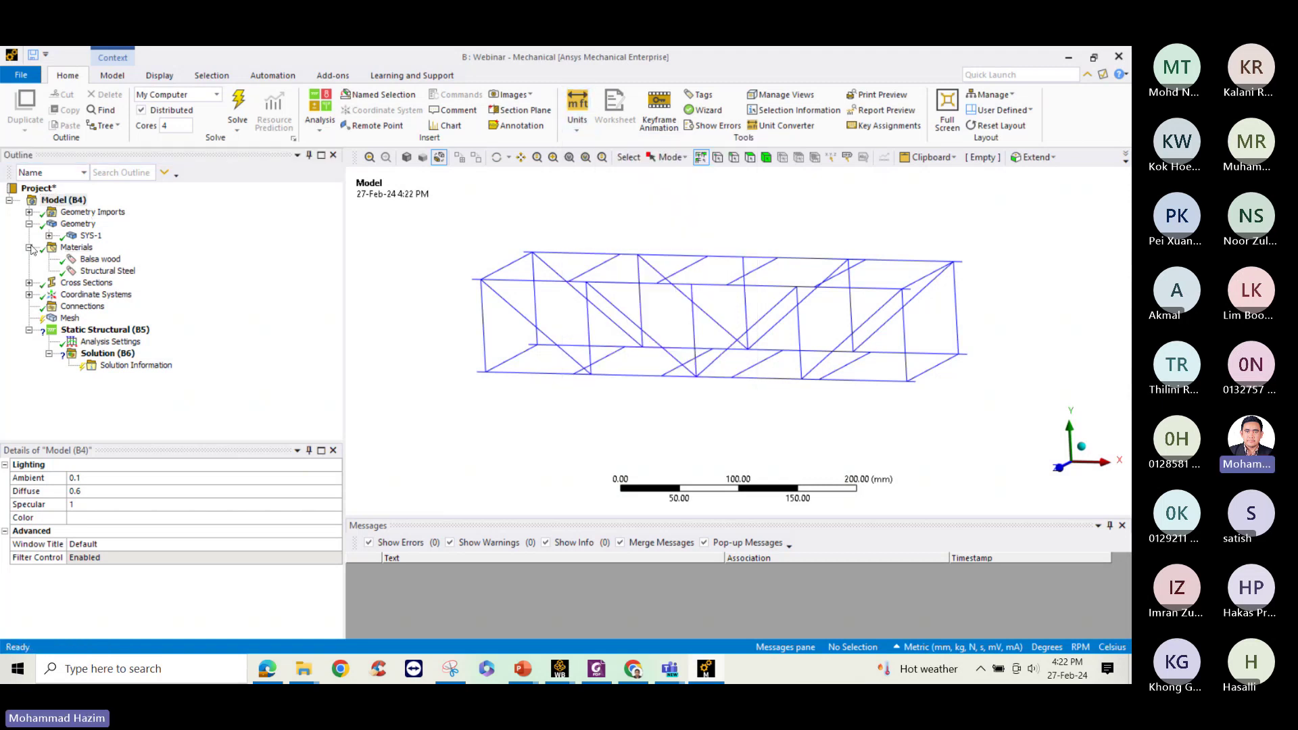
Assign Balsa wood as the material of all the beams under SYS-1
{"action": "left_click", "coordinate": [74, 236]}
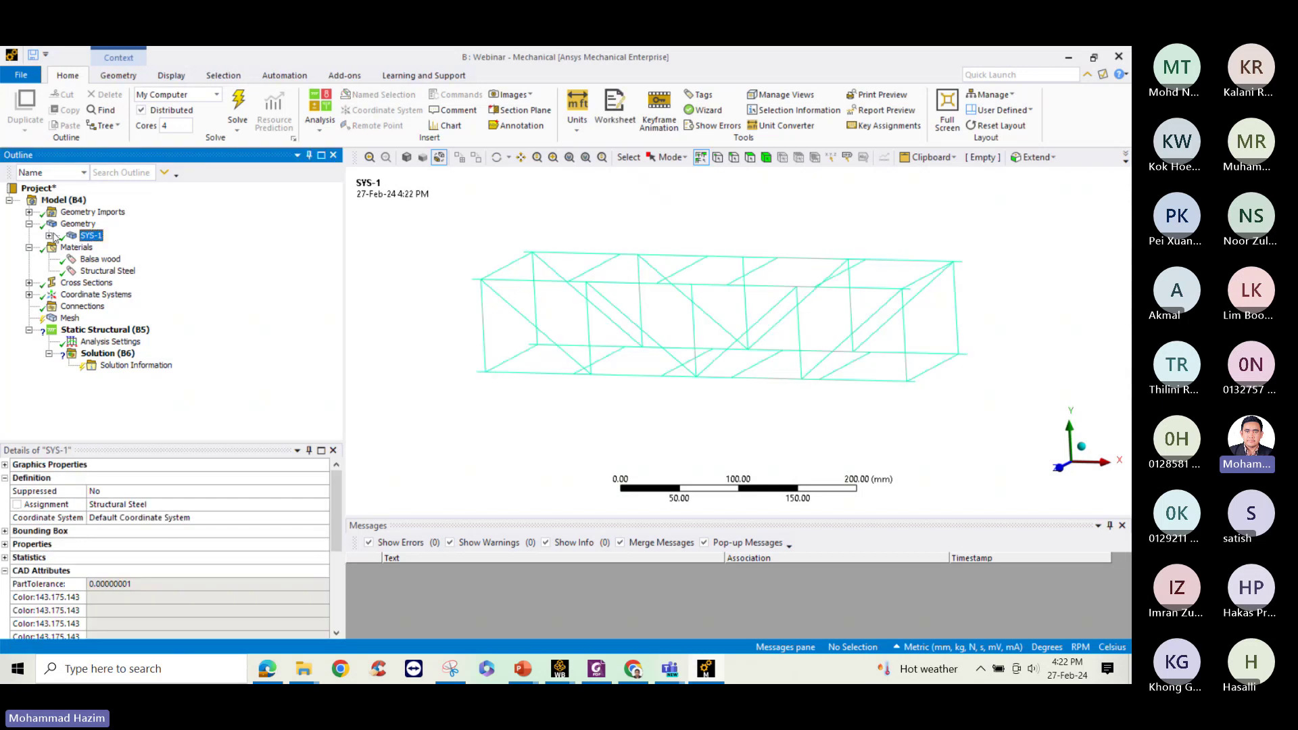
{"action": "left_click", "coordinate": [50, 235]}
{"action": "left_click", "coordinate": [133, 247]}
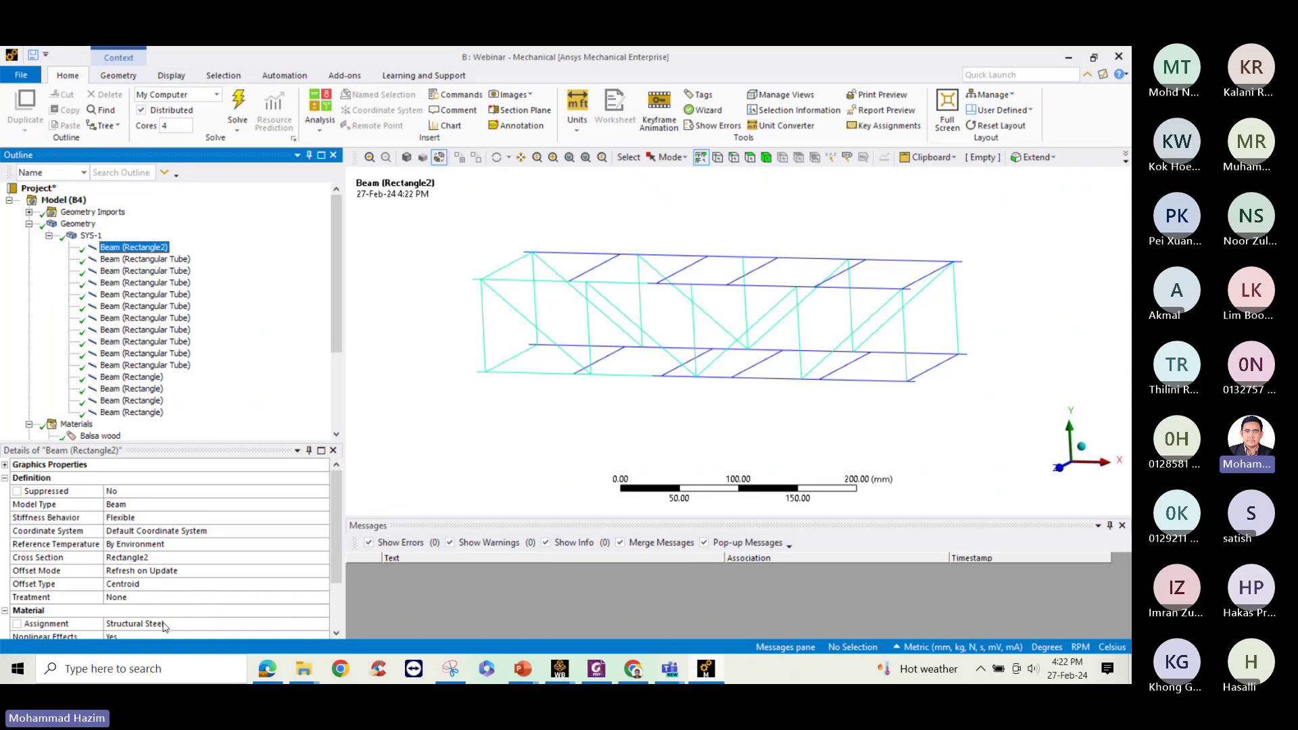
{"action": "scroll", "coordinate": [212, 304], "scroll_direction": "down", "scroll_amount": 2}
{"action": "scroll", "coordinate": [212, 304], "scroll_direction": "up", "scroll_amount": 1}
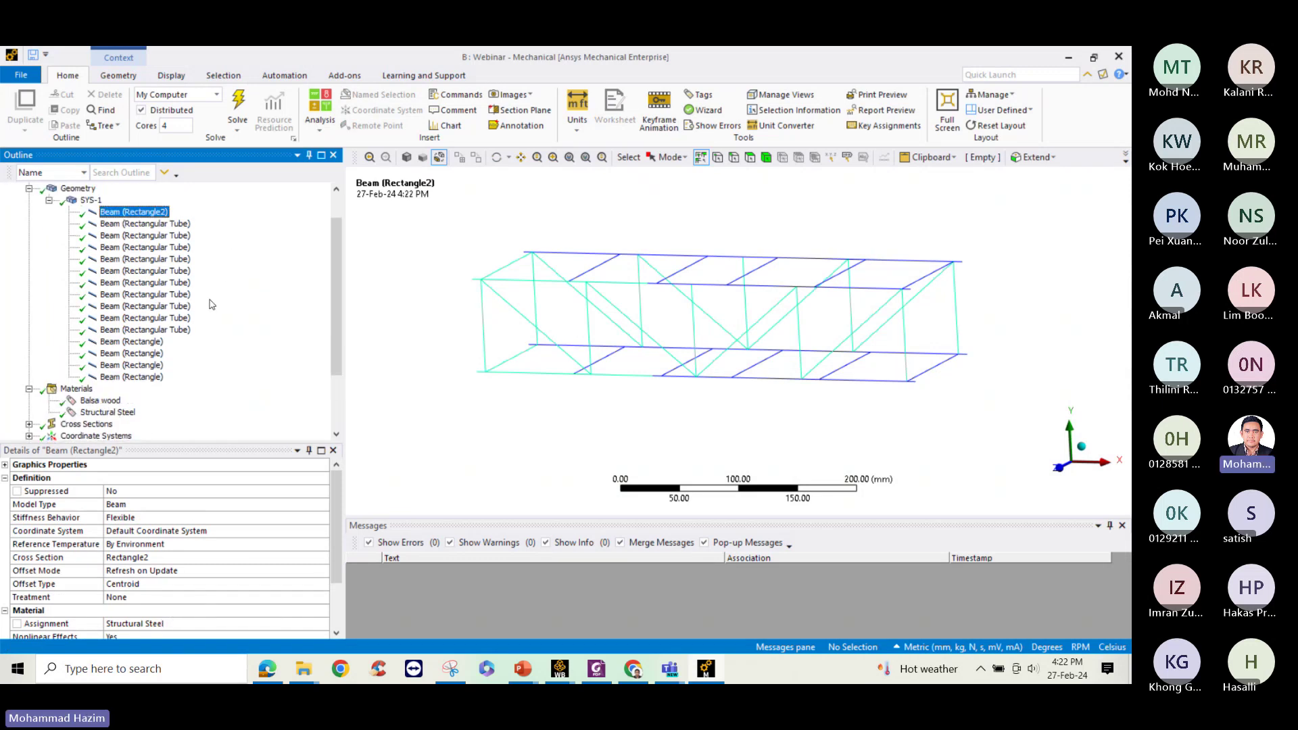
{"action": "left_click", "coordinate": [154, 380], "text": "shift"}
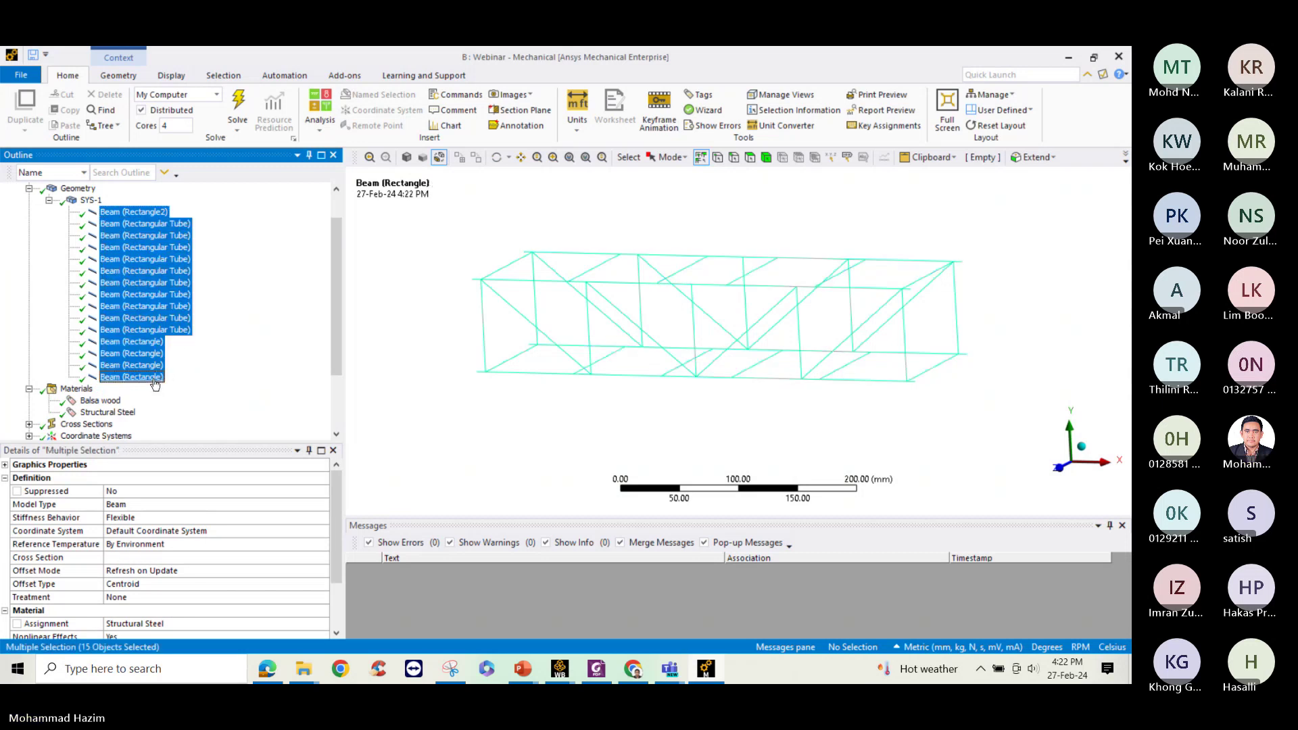
{"action": "left_click", "coordinate": [200, 623]}
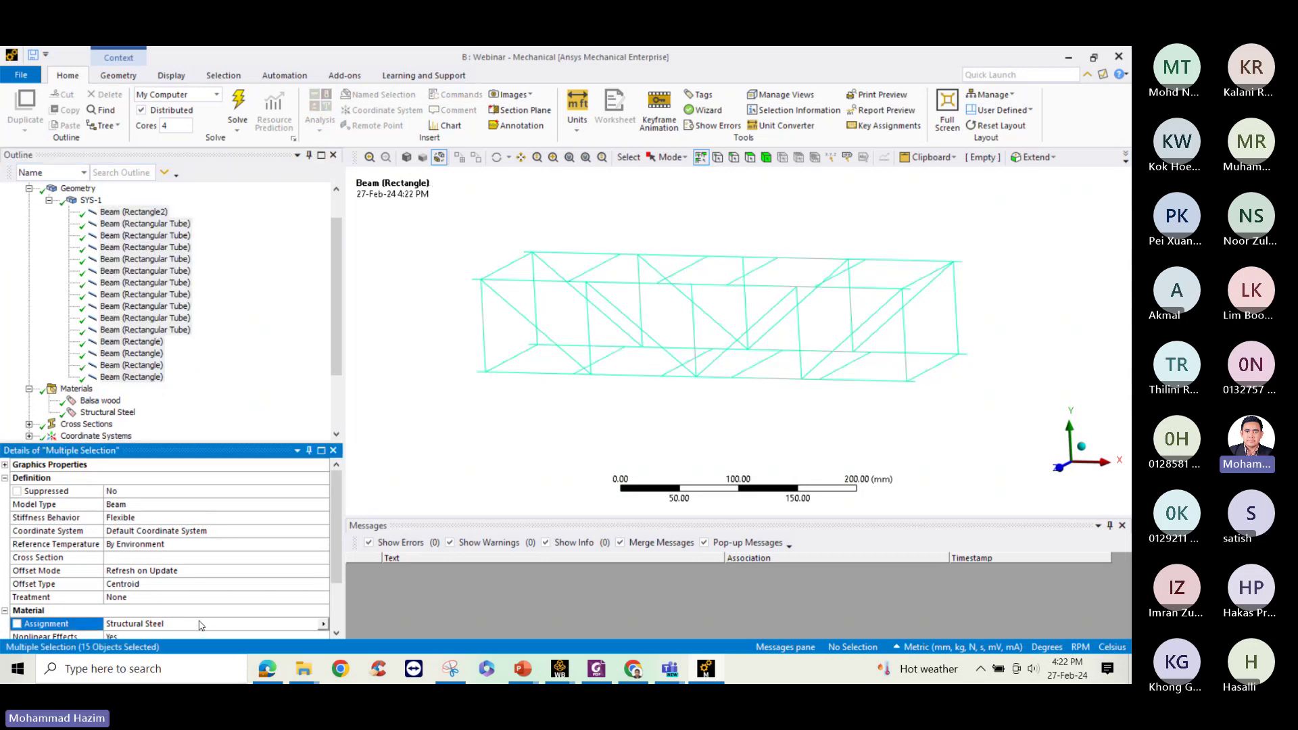
{"action": "left_click", "coordinate": [323, 623]}
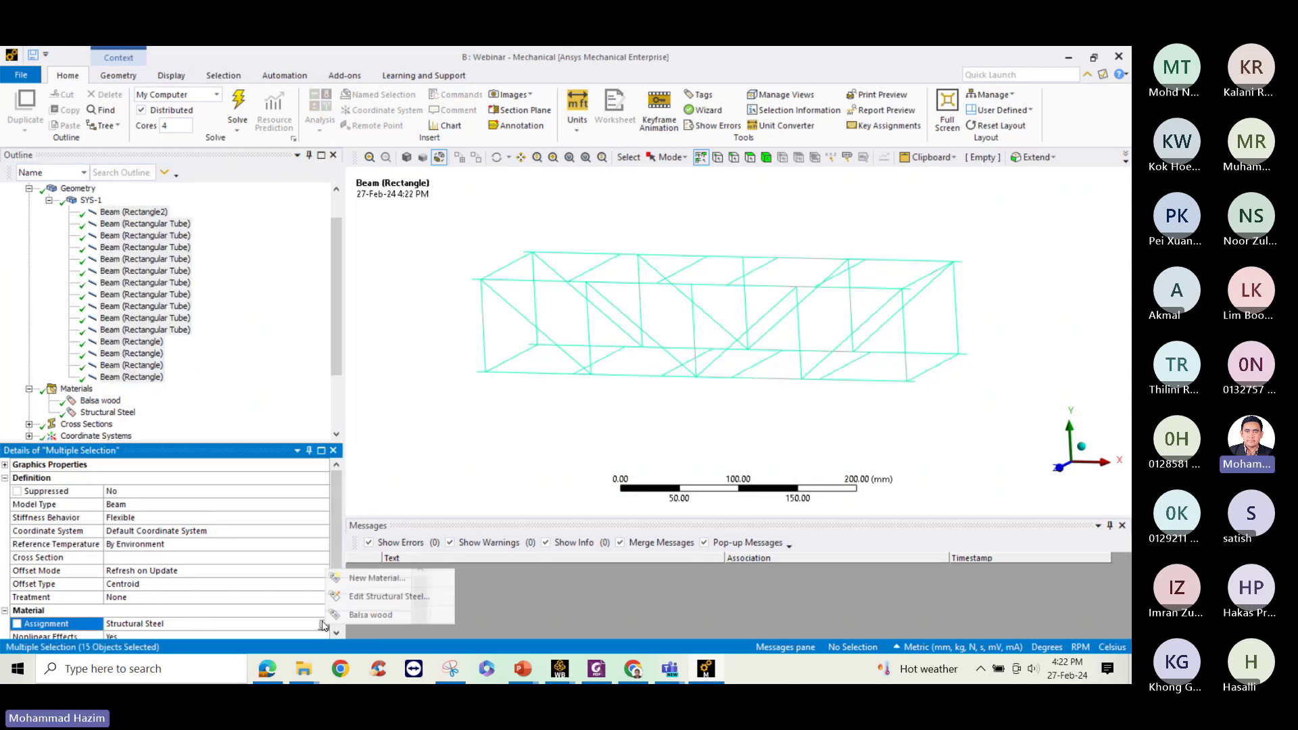
{"action": "left_click", "coordinate": [370, 615]}
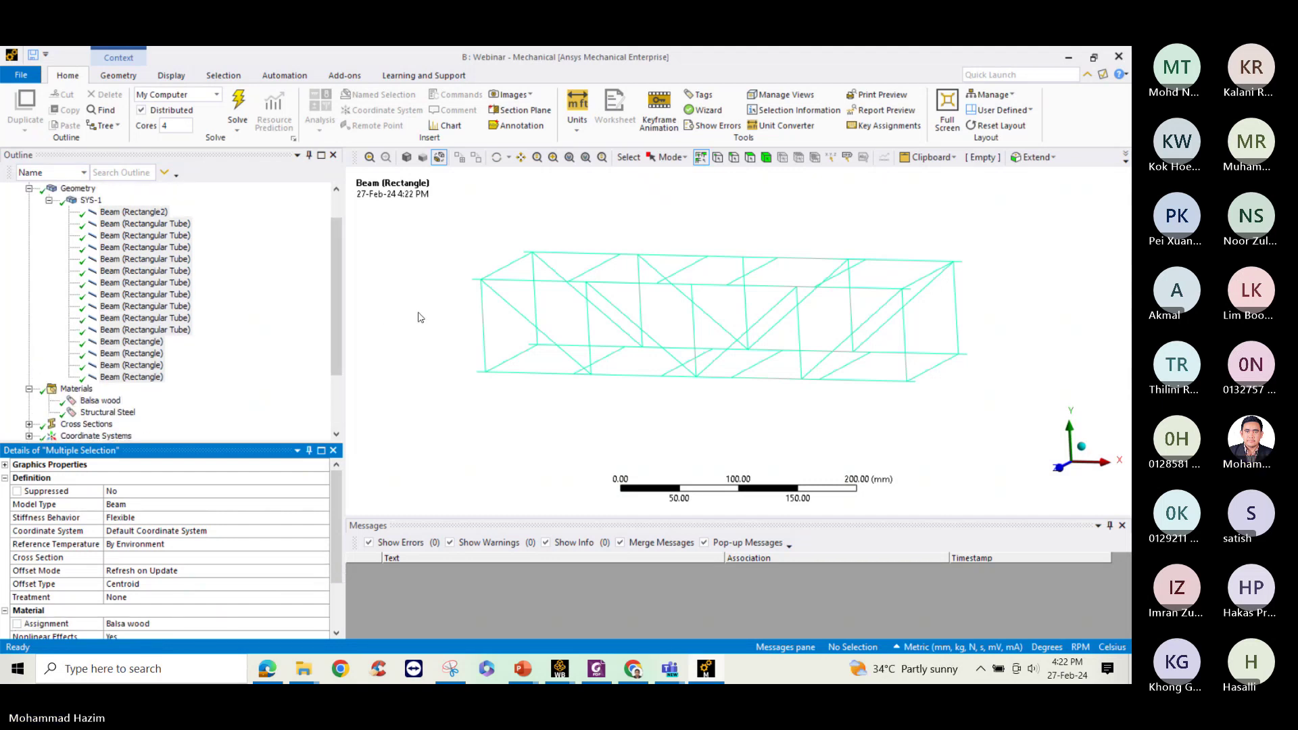
Collapse the materials and geometry branches in the outline
{"action": "middle_click_drag", "start_coordinate": [423, 311], "coordinate": [385, 319]}
{"action": "scroll", "coordinate": [136, 383], "scroll_direction": "down", "scroll_amount": 2}
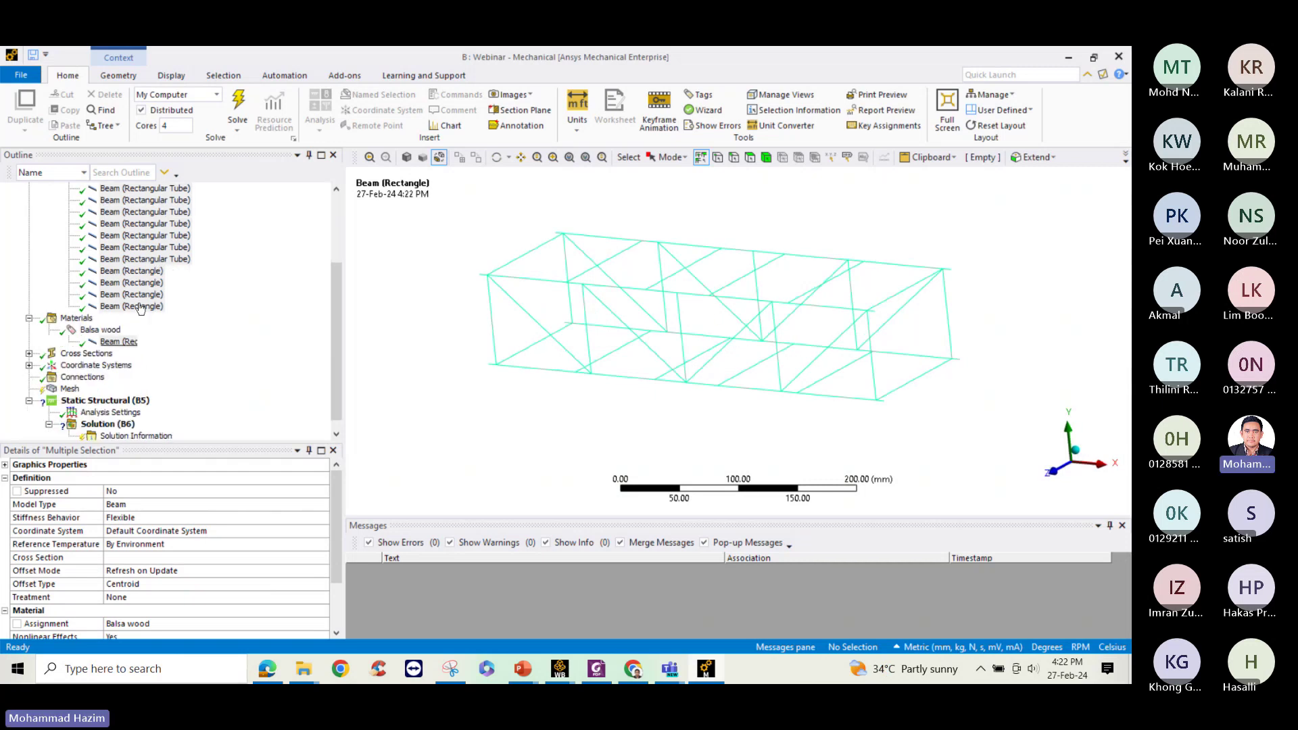
{"action": "scroll", "coordinate": [153, 295], "scroll_direction": "up", "scroll_amount": 2}
{"action": "scroll", "coordinate": [157, 361], "scroll_direction": "down", "scroll_amount": 1}
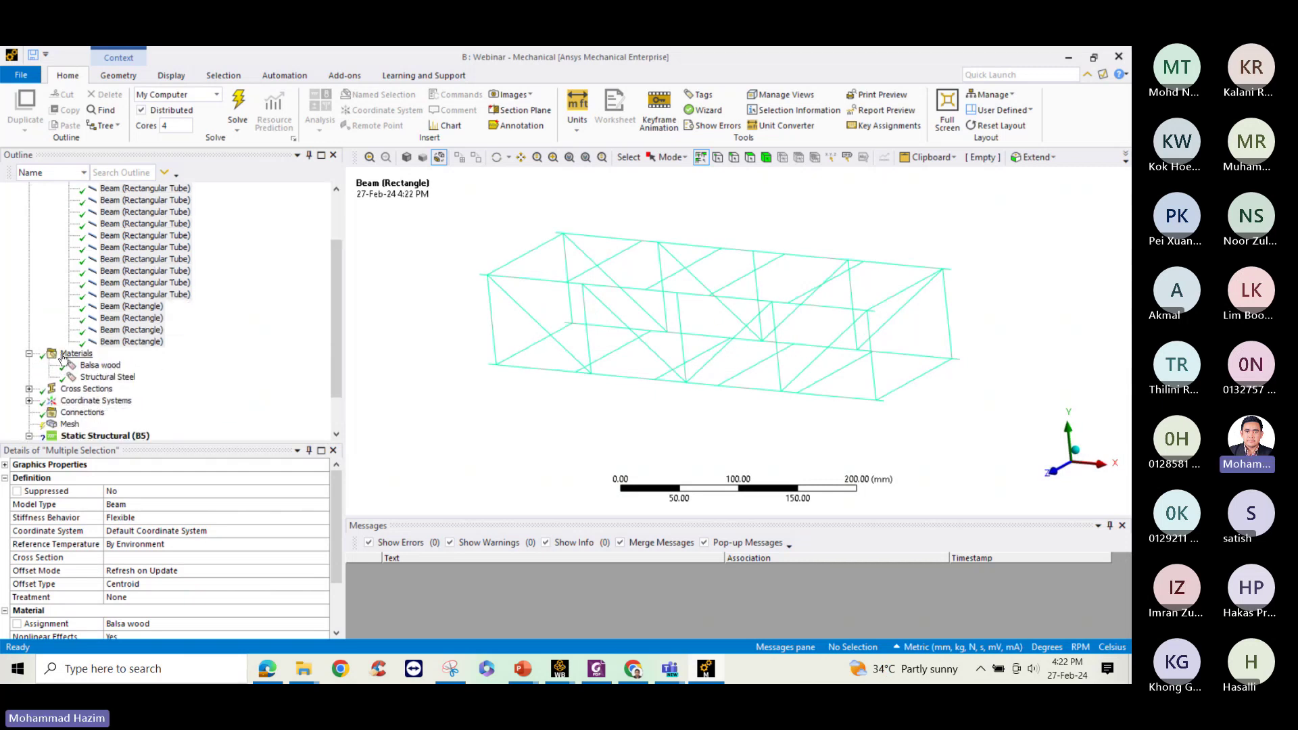
{"action": "left_click", "coordinate": [29, 354]}
{"action": "scroll", "coordinate": [31, 203], "scroll_direction": "up", "scroll_amount": 1}
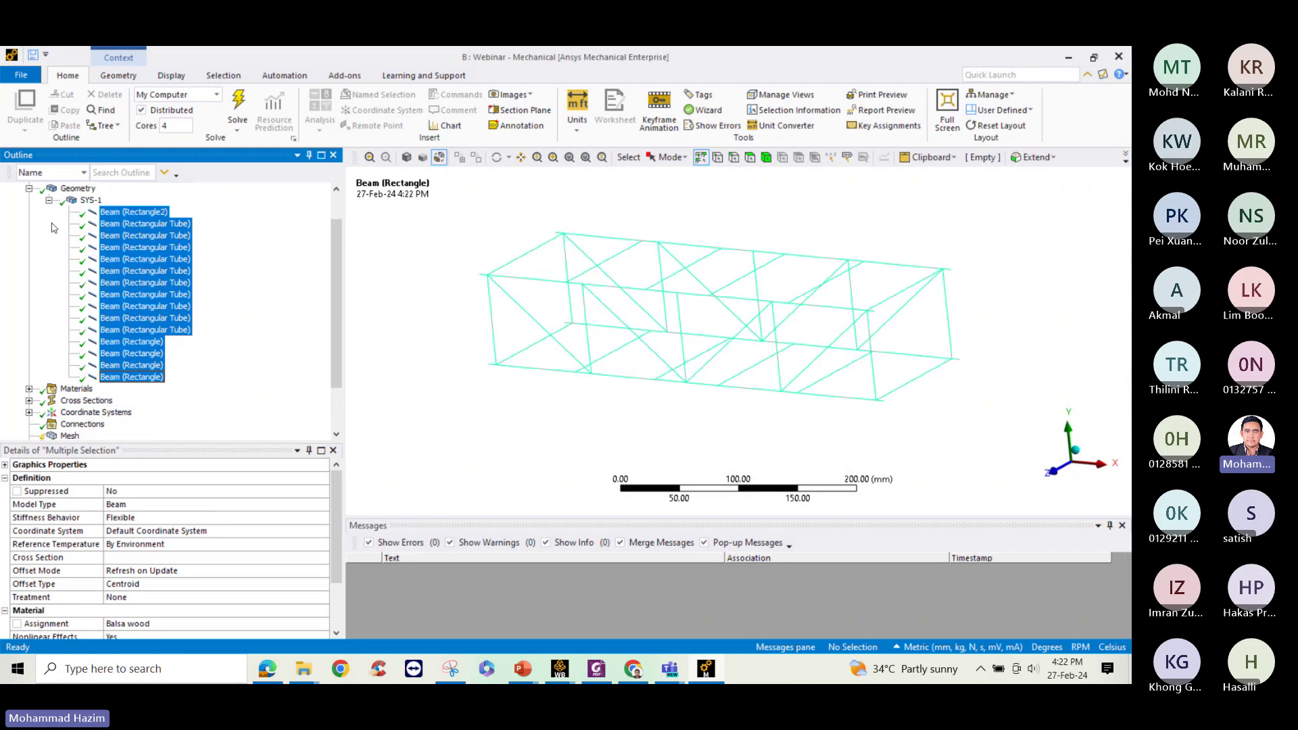
{"action": "left_click", "coordinate": [29, 189]}
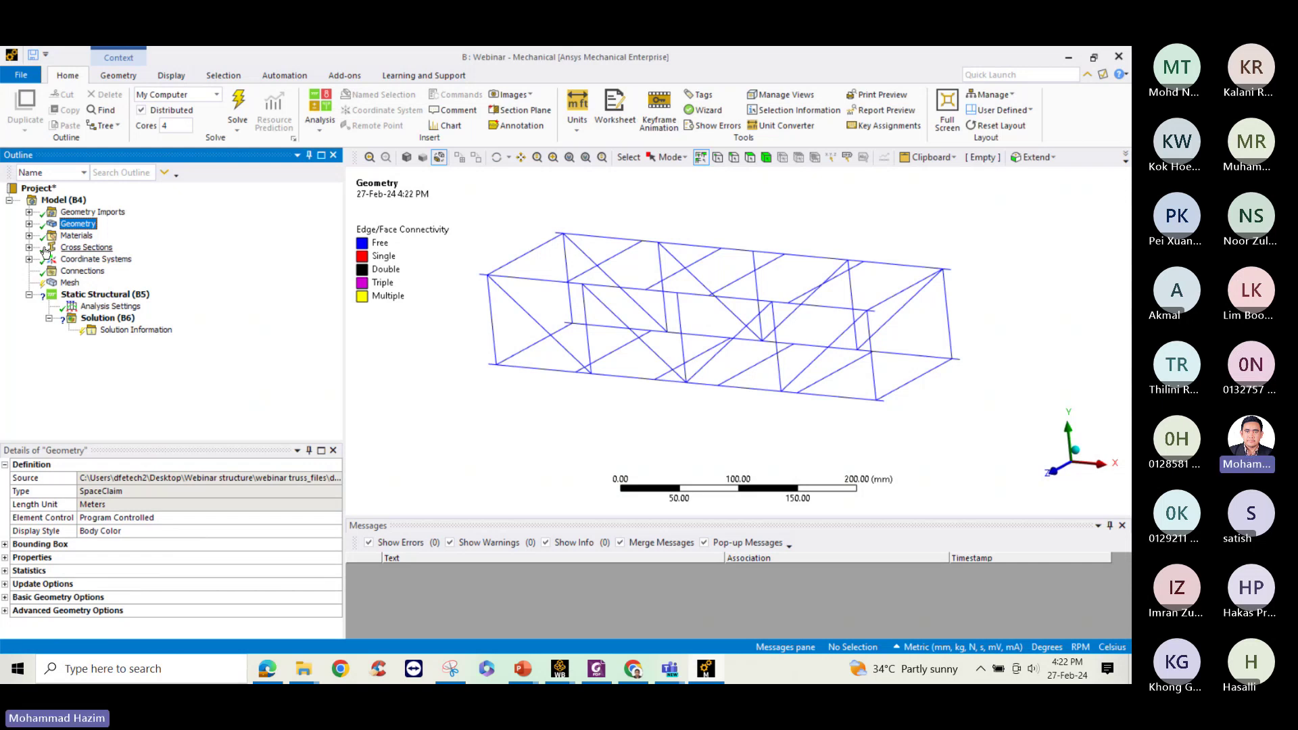
Expand the cross sections and review which members and dimensions belong to Rectangle2, Rectangular Tube and Rectangle
{"action": "left_click", "coordinate": [29, 247]}
{"action": "left_click", "coordinate": [100, 259]}
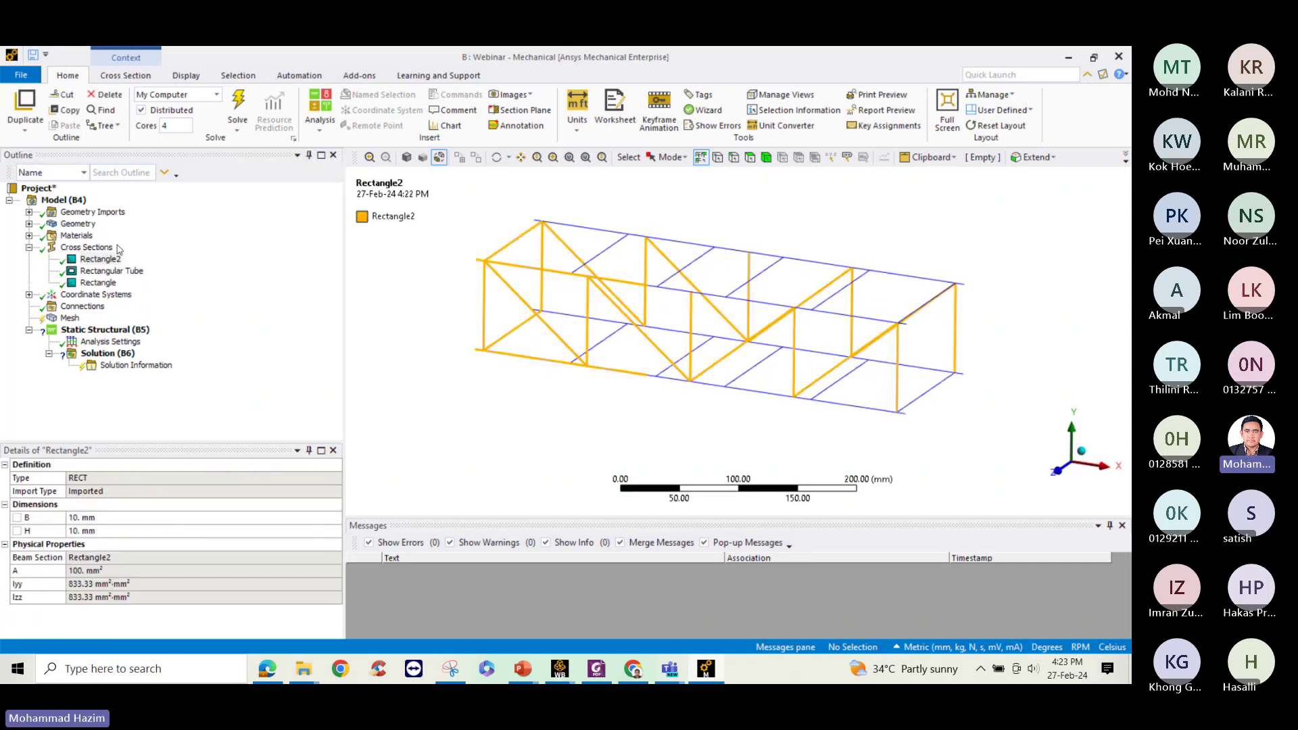
{"action": "left_click", "coordinate": [112, 270]}
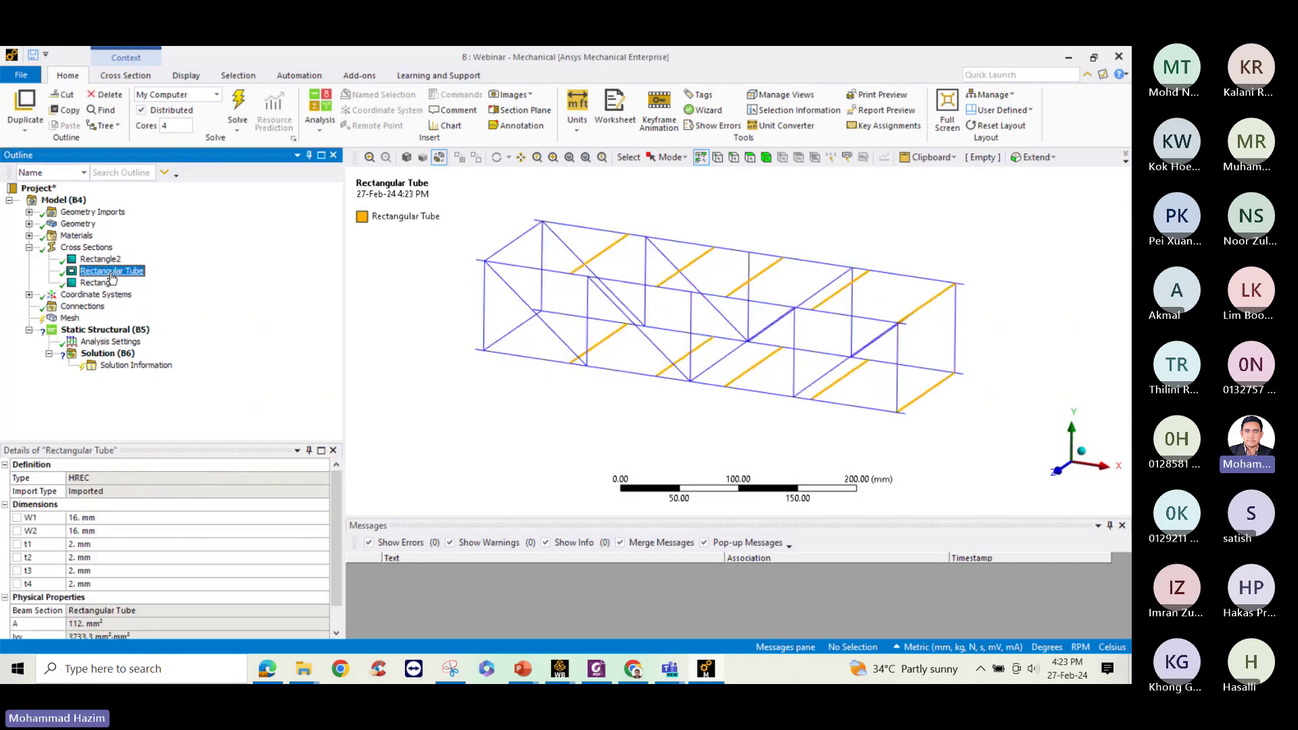
{"action": "left_click", "coordinate": [111, 282]}
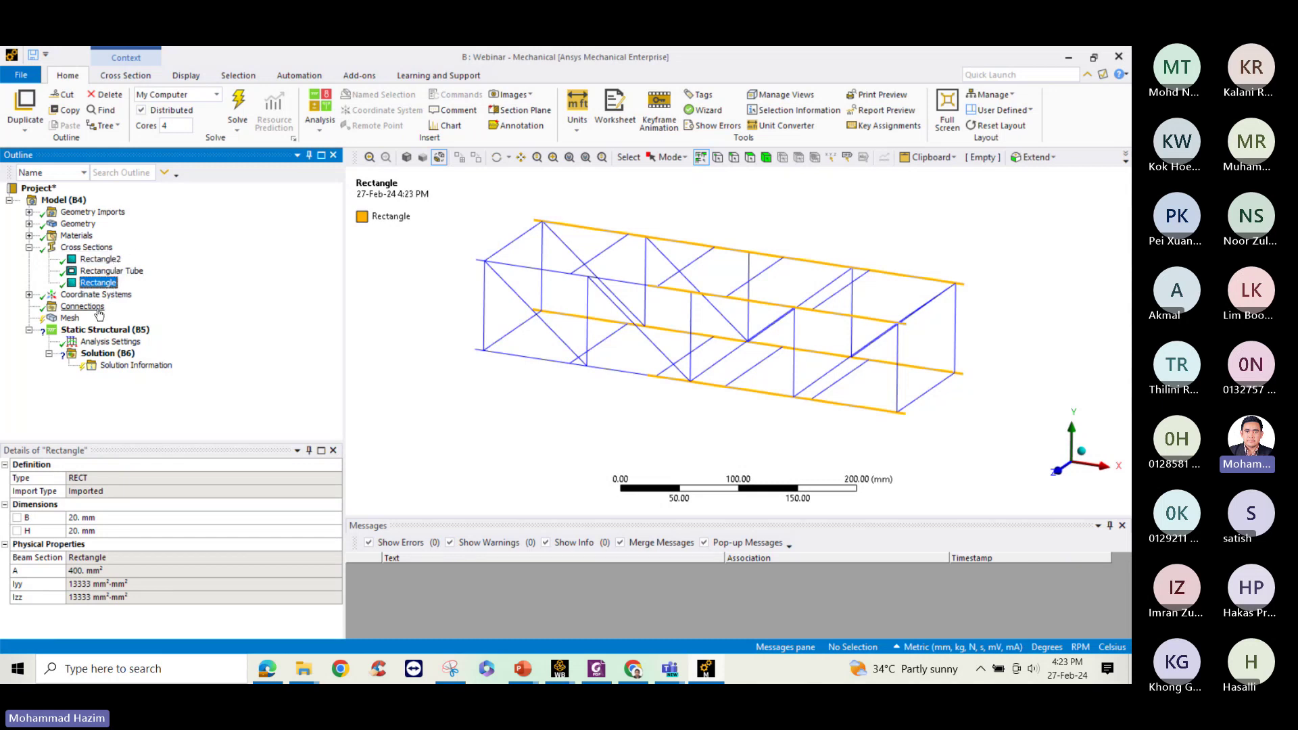
Set the mesh element size to 10 mm and generate the mesh
{"action": "left_click", "coordinate": [70, 319]}
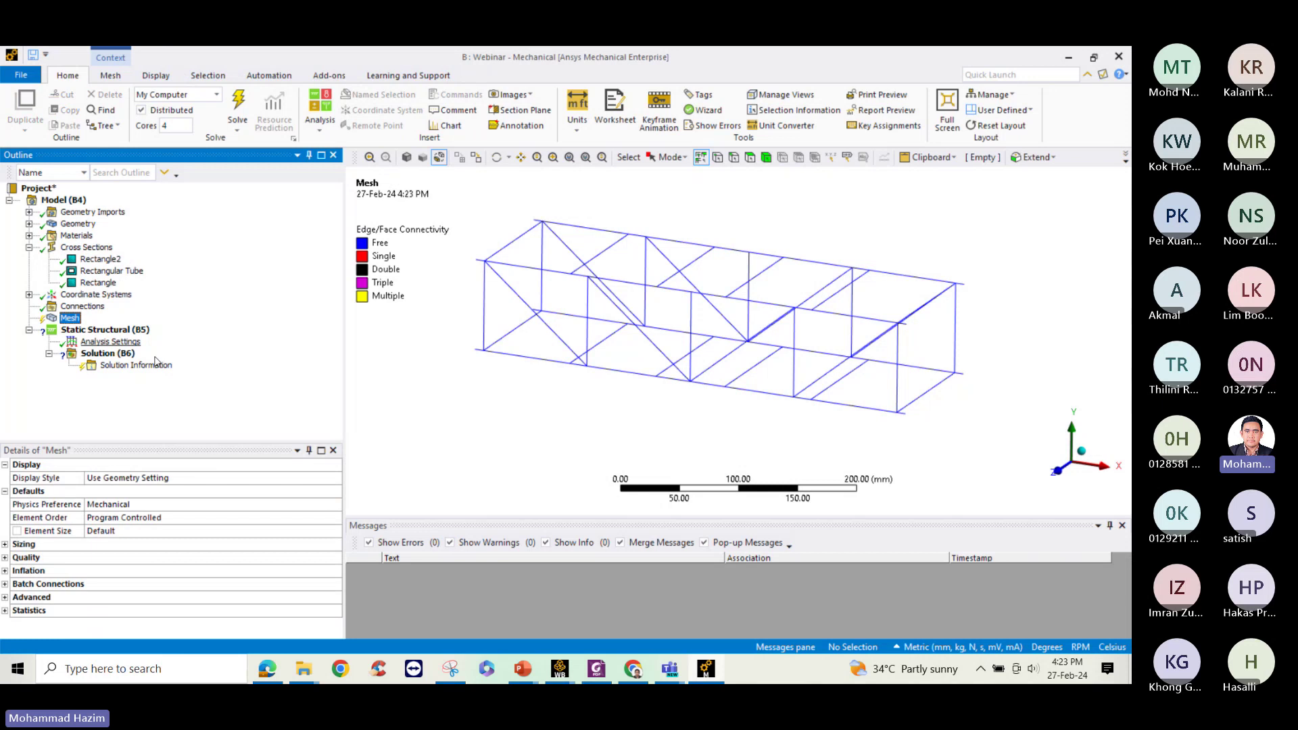
{"action": "left_click", "coordinate": [132, 530]}
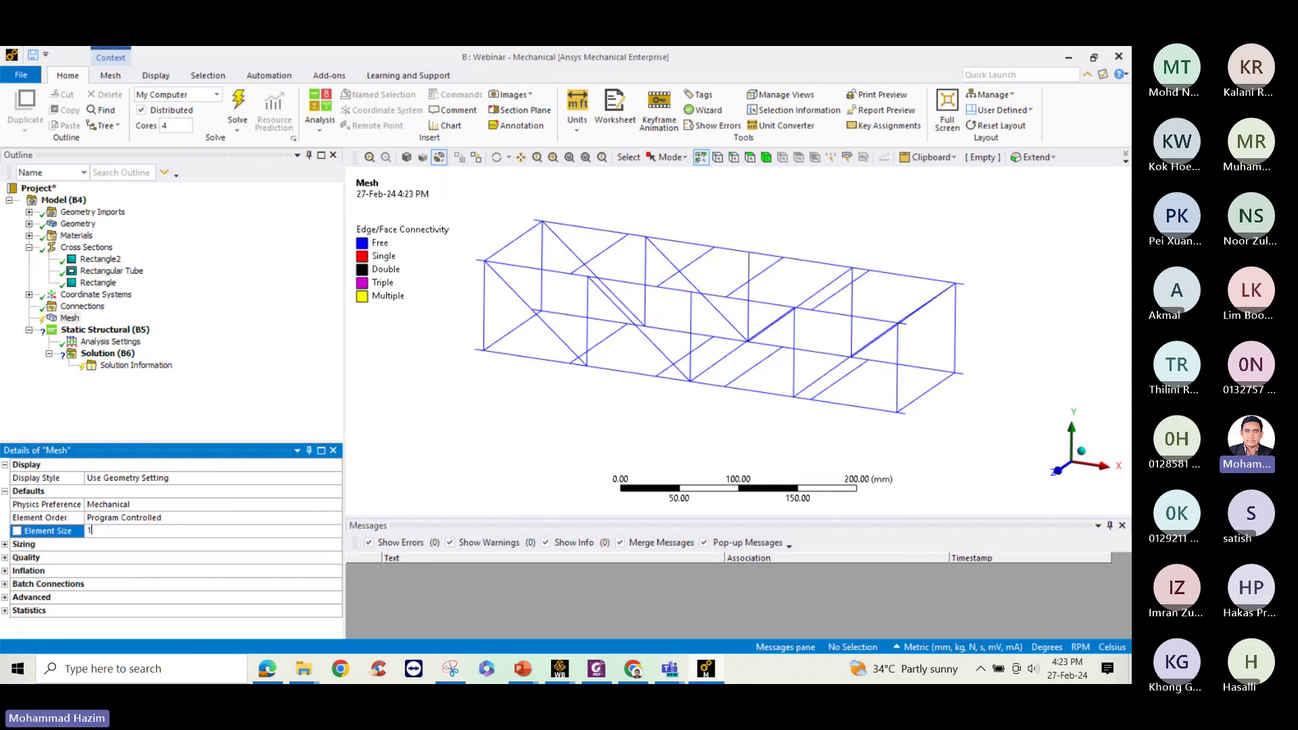
{"action": "type", "text": "10"}
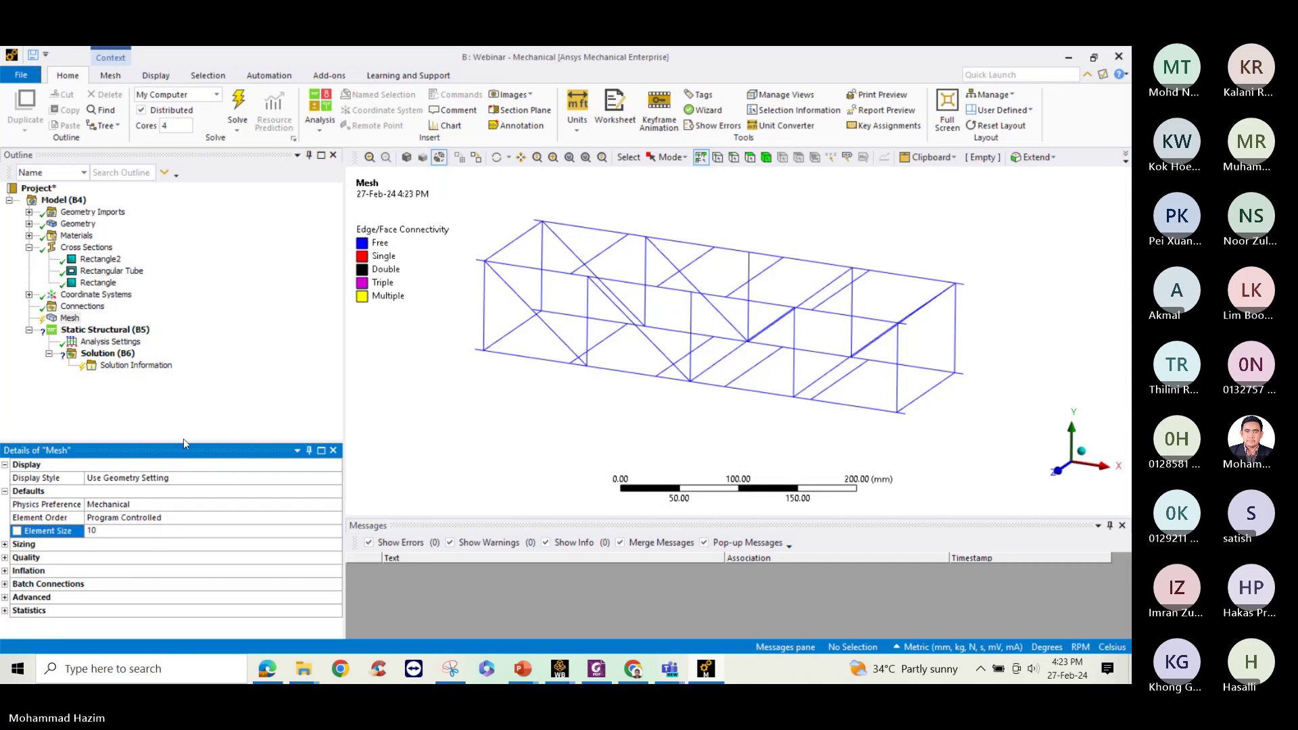
{"action": "left_click", "coordinate": [184, 424]}
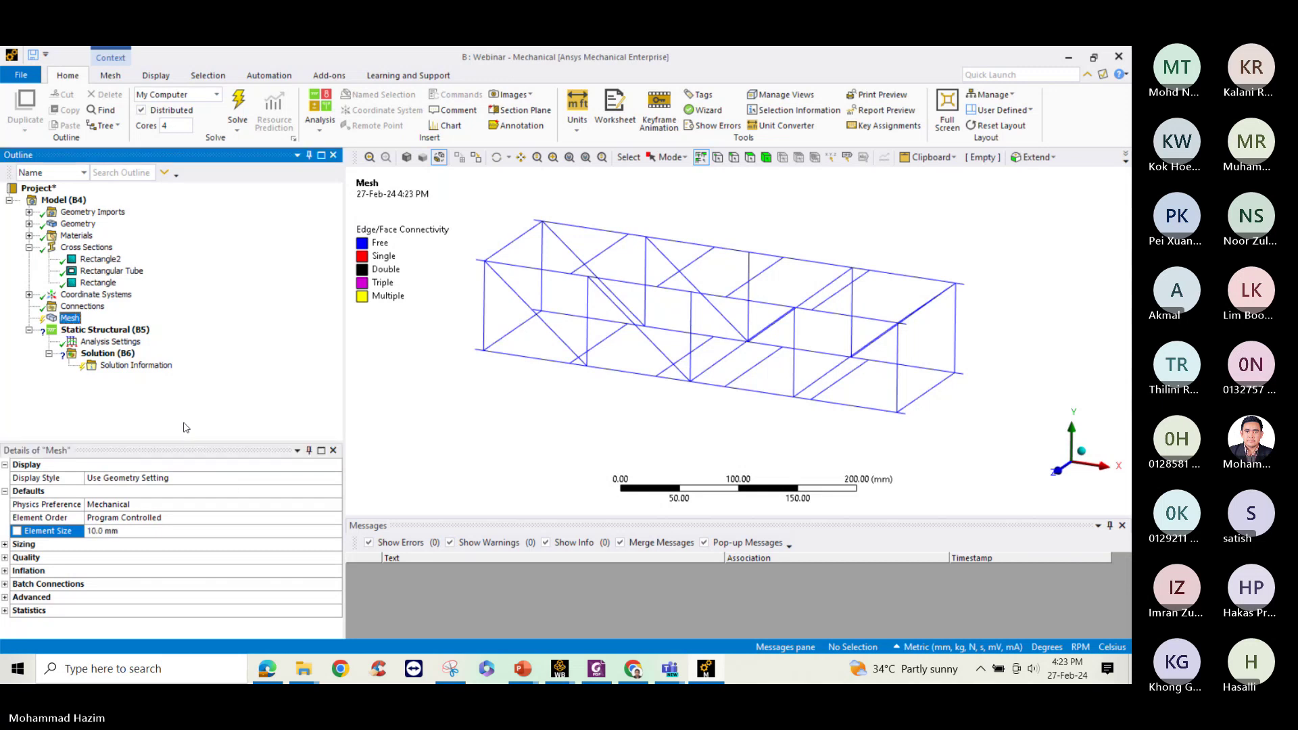
{"action": "right_click", "coordinate": [72, 318]}
{"action": "left_click", "coordinate": [137, 365]}
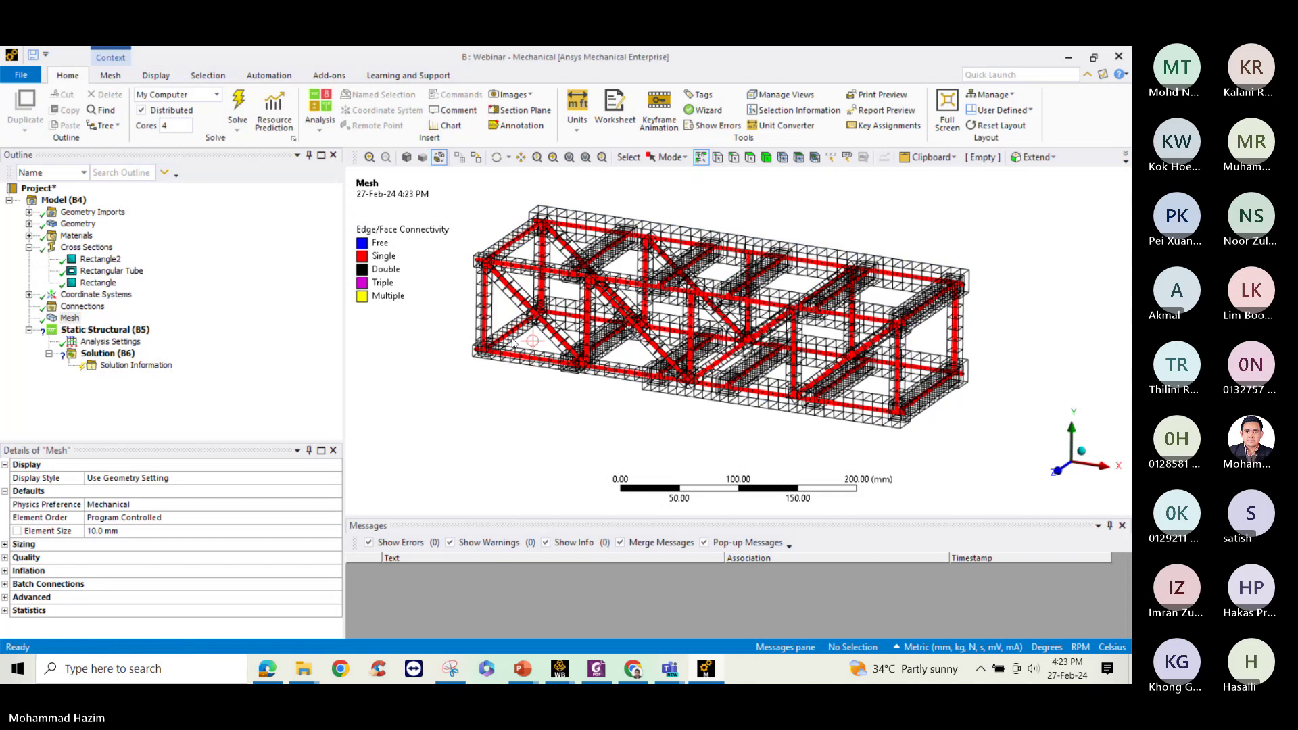
Examine the generated truss mesh up close and display it with thick shells and beams
{"action": "scroll", "coordinate": [531, 336], "scroll_direction": "up", "scroll_amount": 3}
{"action": "mouse_move", "coordinate": [677, 374]}
{"action": "middle_mouse_down"}
{"action": "mouse_move", "coordinate": [569, 319]}
{"action": "mouse_move", "coordinate": [723, 348]}
{"action": "mouse_move", "coordinate": [692, 379]}
{"action": "middle_mouse_up"}
{"action": "scroll", "coordinate": [689, 344], "scroll_direction": "up", "scroll_amount": 3}
{"action": "scroll", "coordinate": [689, 345], "scroll_direction": "down", "scroll_amount": 5}
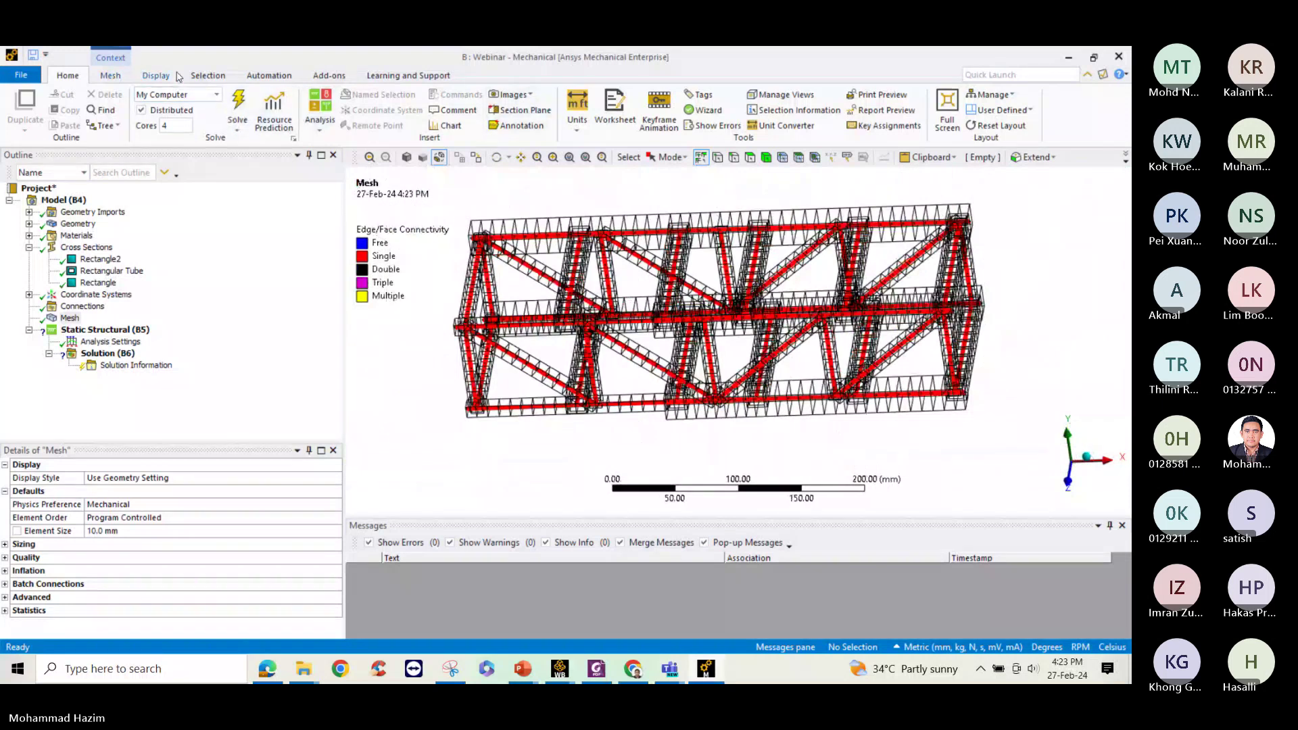
{"action": "left_click", "coordinate": [156, 76]}
{"action": "left_click", "coordinate": [497, 108]}
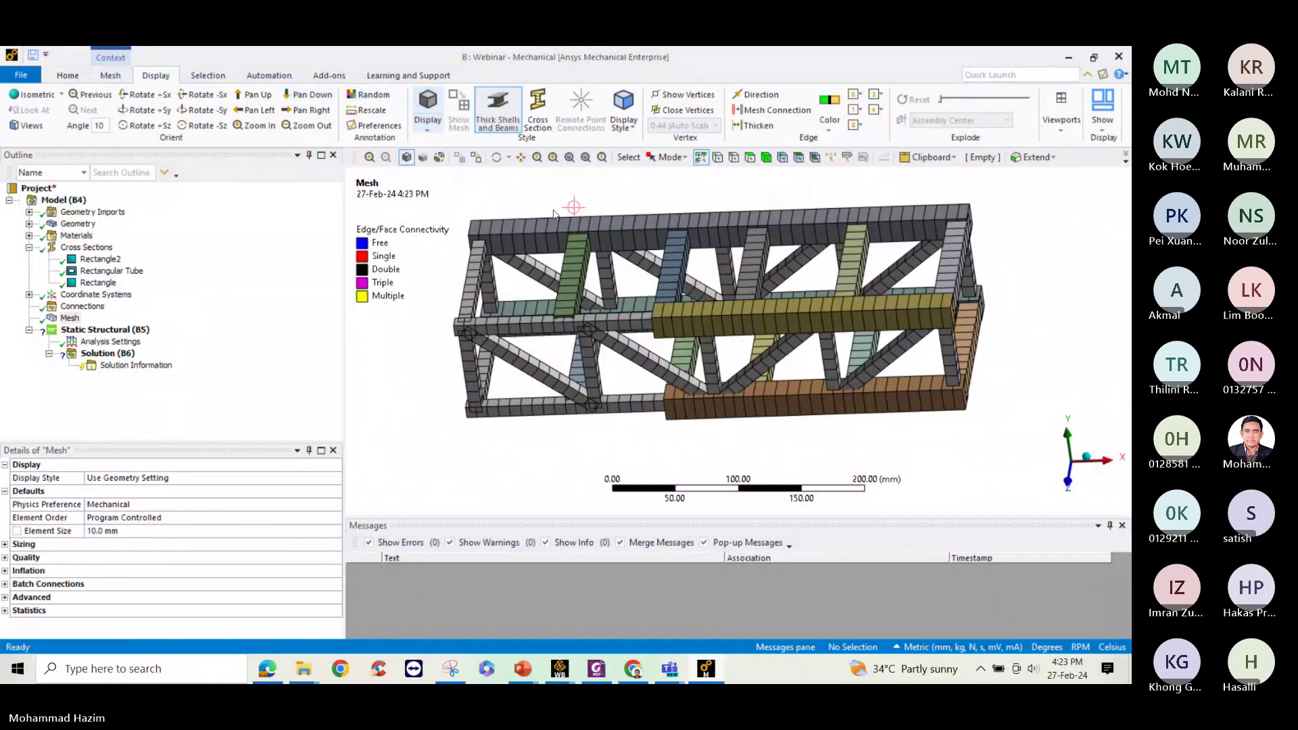
Inspect the thick beam mesh from several sides and return the truss to thin line display
{"action": "mouse_move", "coordinate": [632, 284]}
{"action": "middle_mouse_down"}
{"action": "mouse_move", "coordinate": [678, 217]}
{"action": "mouse_move", "coordinate": [732, 240]}
{"action": "mouse_move", "coordinate": [559, 242]}
{"action": "mouse_move", "coordinate": [825, 264]}
{"action": "middle_mouse_up"}
{"action": "scroll", "coordinate": [750, 276], "scroll_direction": "up", "scroll_amount": 2}
{"action": "scroll", "coordinate": [634, 218], "scroll_direction": "down", "scroll_amount": 3}
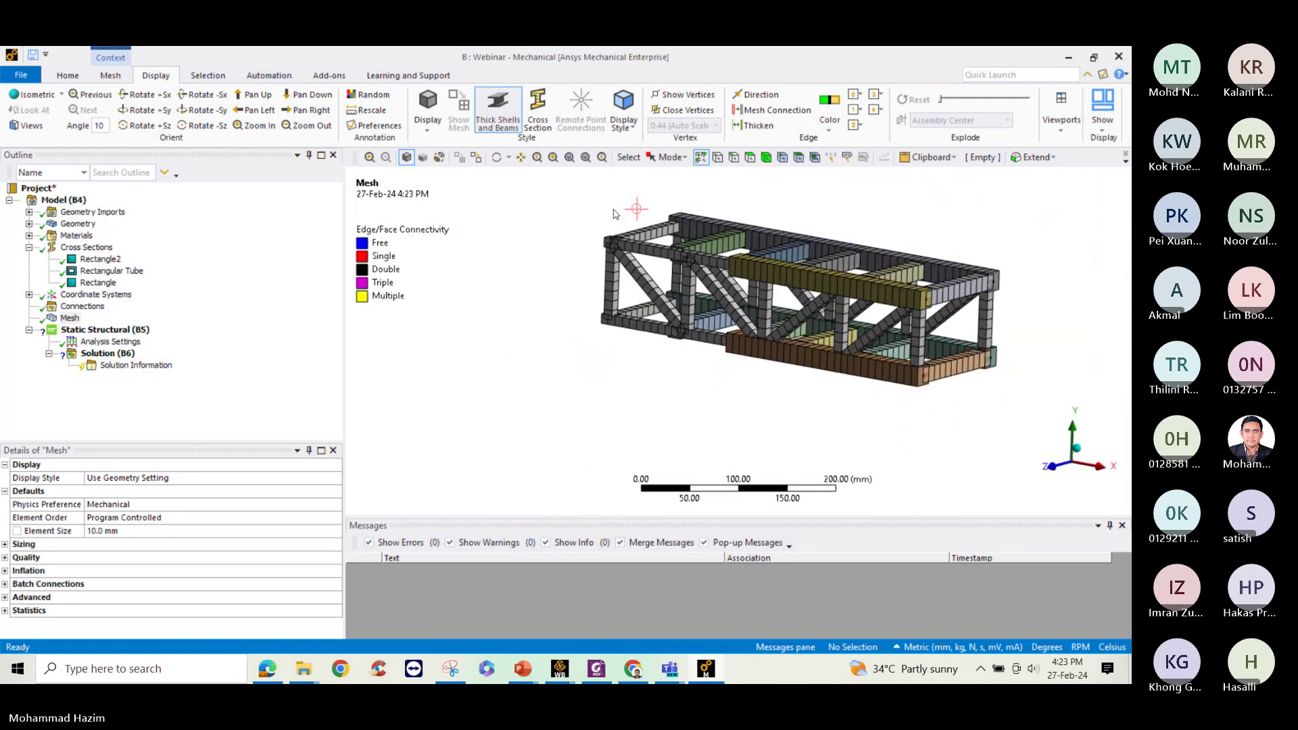
{"action": "scroll", "coordinate": [634, 220], "scroll_direction": "up", "scroll_amount": 5}
{"action": "middle_click_drag", "start_coordinate": [624, 224], "coordinate": [675, 256]}
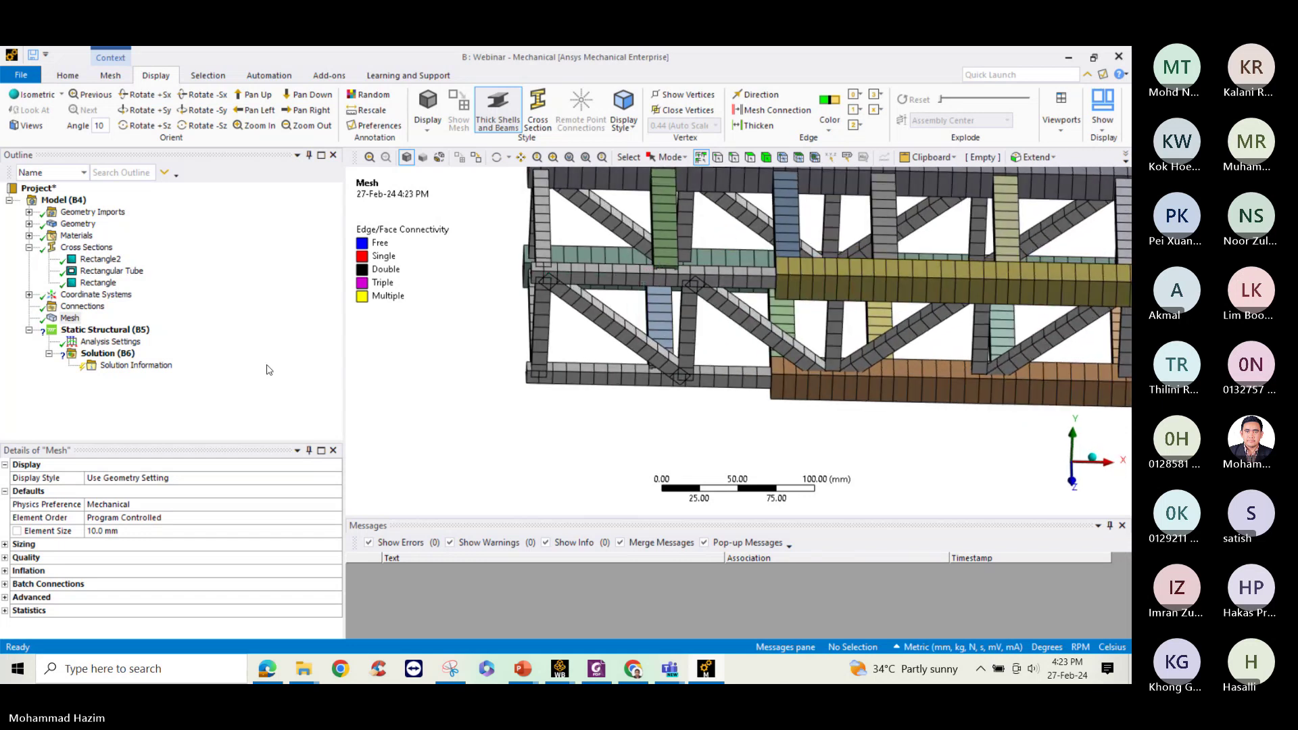
{"action": "middle_click_drag", "start_coordinate": [496, 327], "coordinate": [493, 248]}
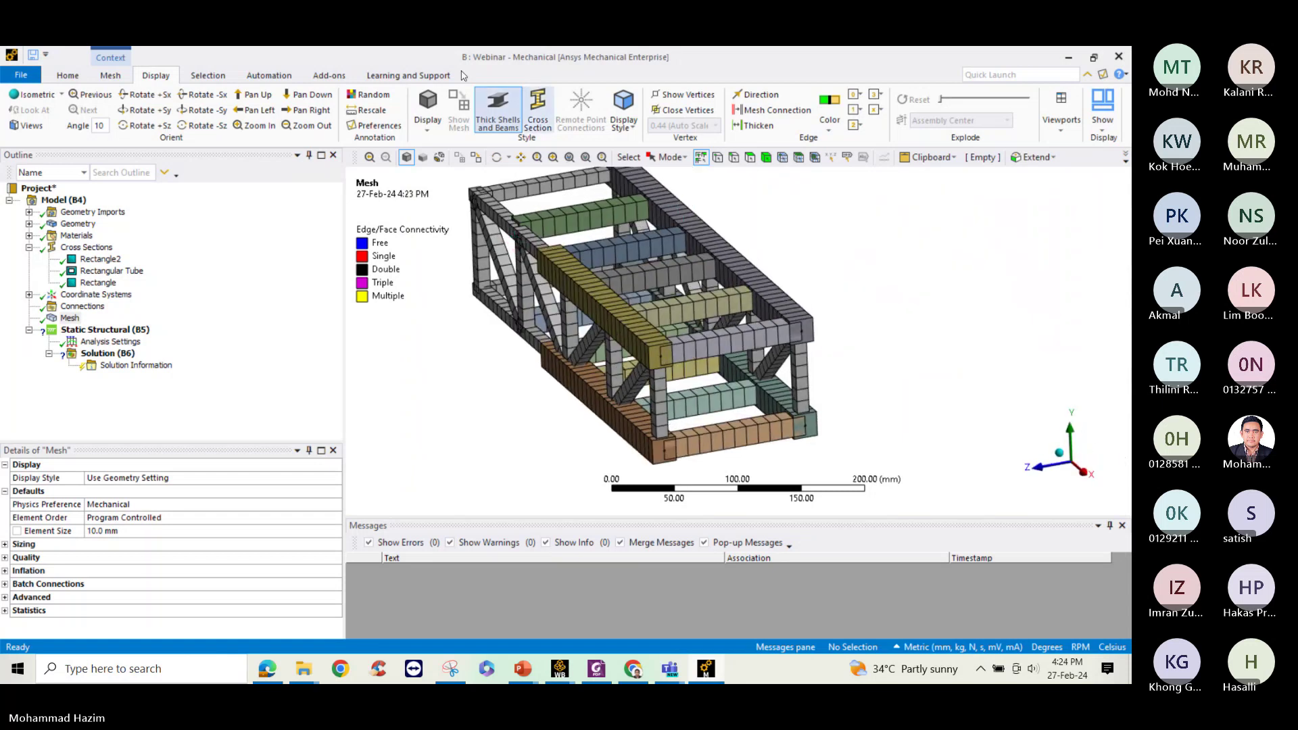
{"action": "left_click", "coordinate": [498, 108]}
{"action": "middle_click_drag", "start_coordinate": [606, 279], "coordinate": [584, 291]}
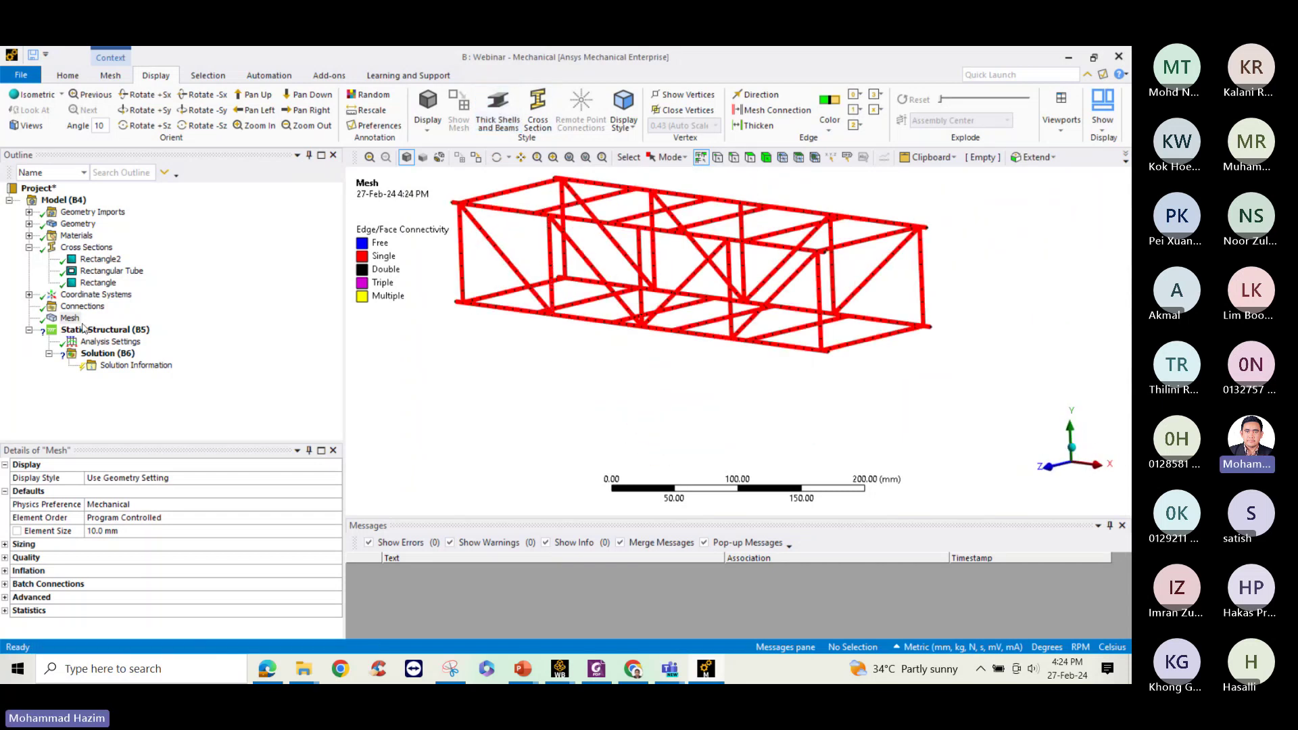
Insert a Simply Supported boundary condition into the Static Structural analysis
{"action": "left_click", "coordinate": [112, 332]}
{"action": "right_click", "coordinate": [113, 331]}
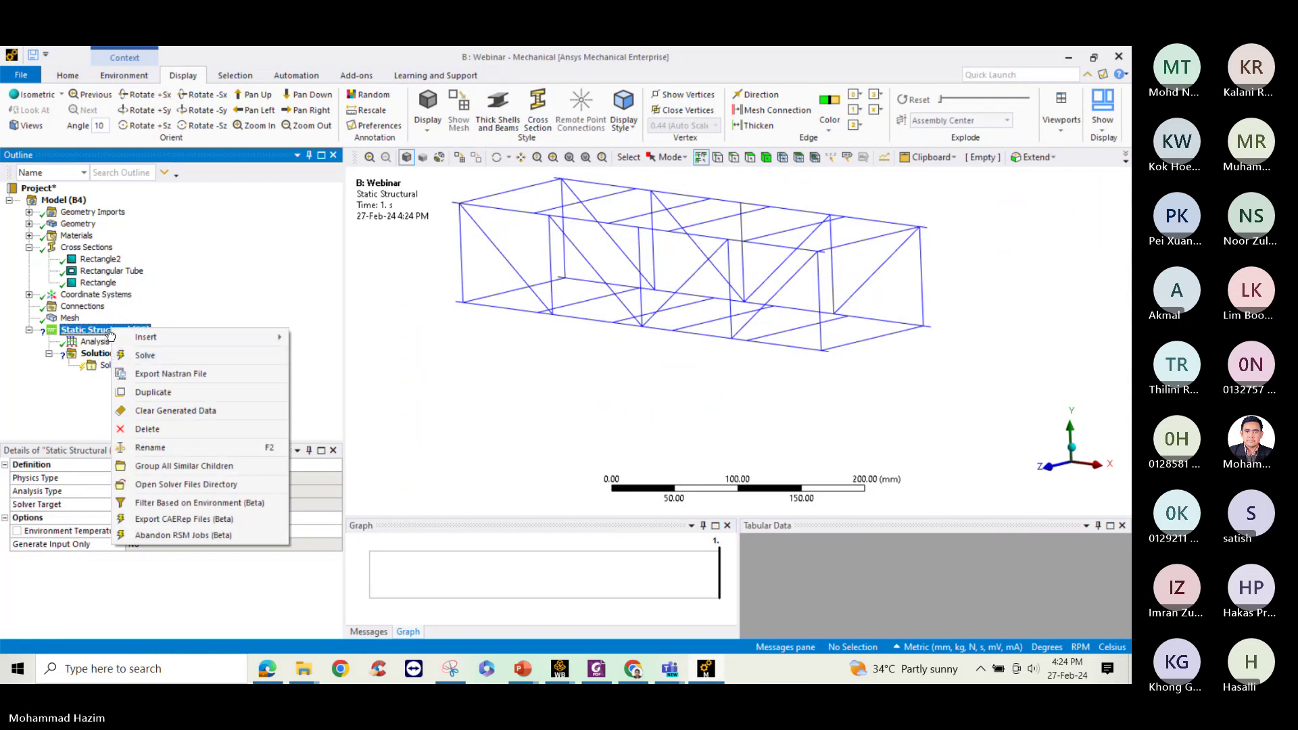
{"action": "mouse_move", "coordinate": [263, 343]}
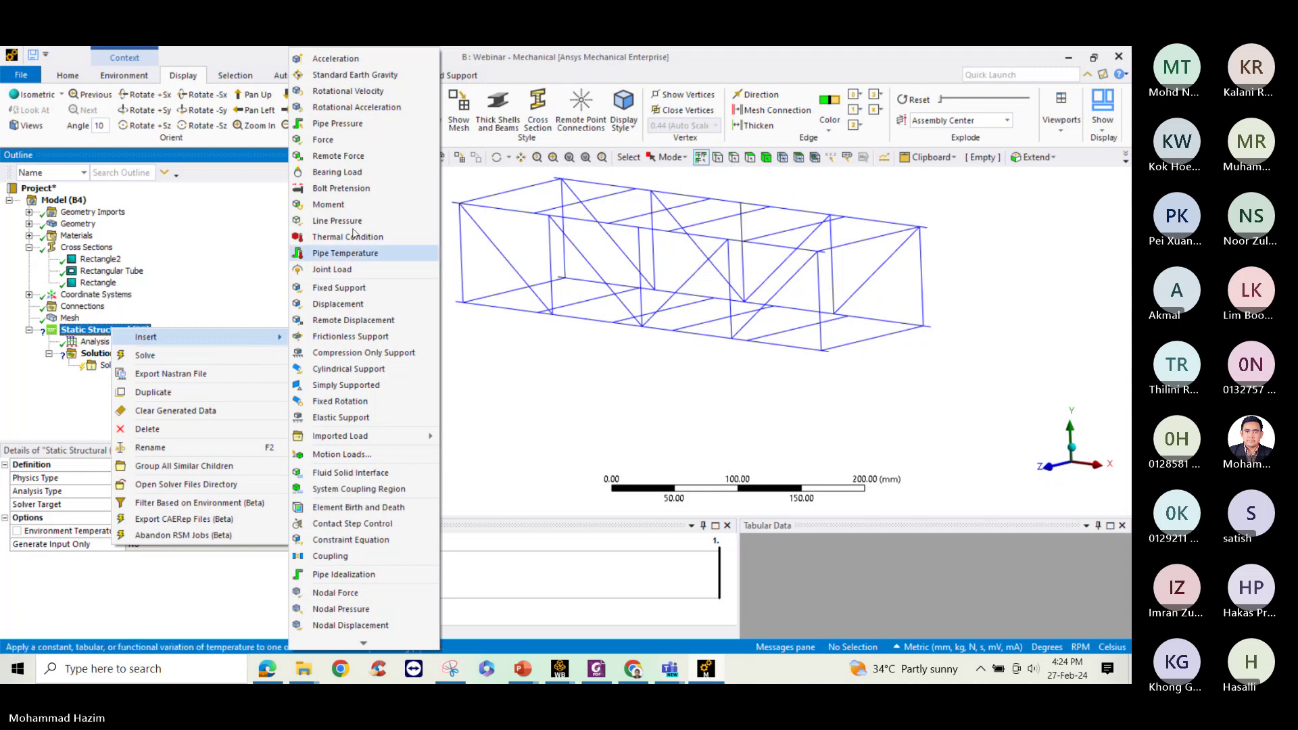
{"action": "left_click", "coordinate": [36, 381]}
{"action": "right_click", "coordinate": [106, 332]}
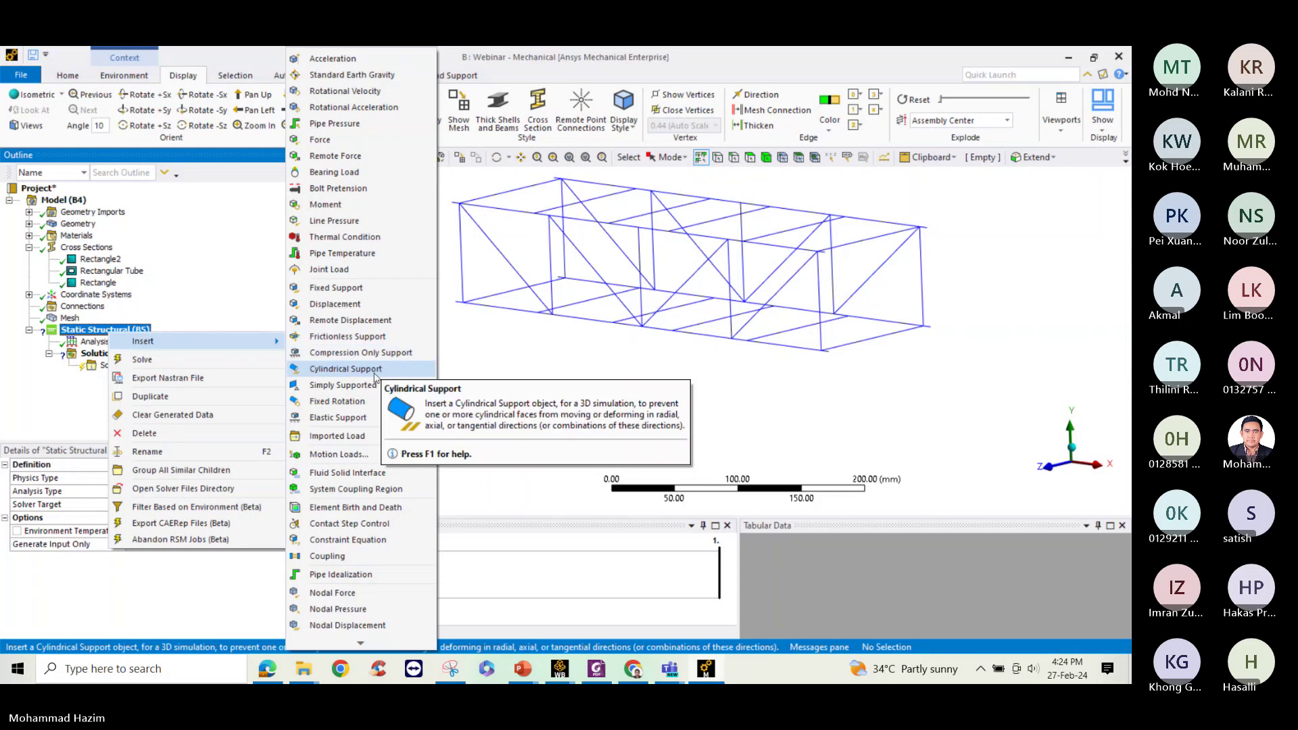
{"action": "left_click", "coordinate": [370, 385]}
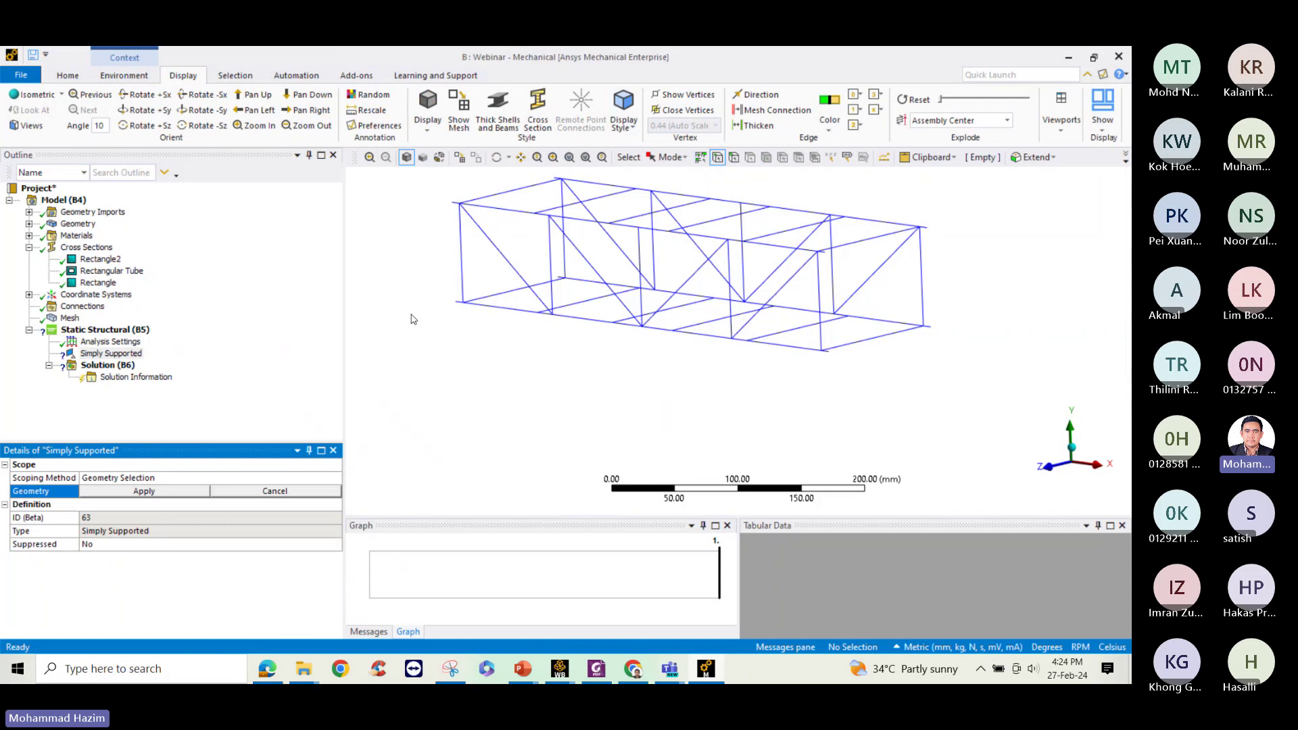
Scope the simple support to the four end vertices of the truss's two lower chords
{"action": "left_click", "coordinate": [455, 301]}
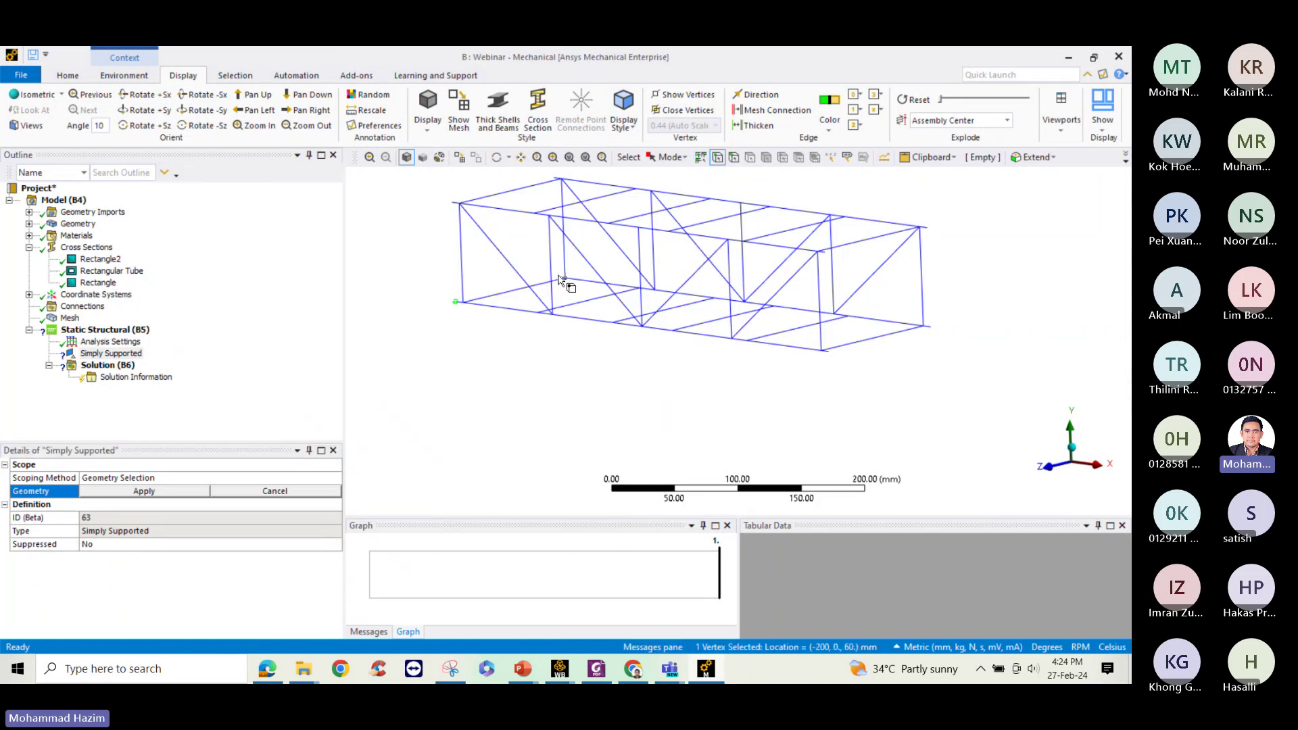
{"action": "scroll", "coordinate": [568, 273], "scroll_direction": "down", "scroll_amount": 3}
{"action": "scroll", "coordinate": [573, 296], "scroll_direction": "up", "scroll_amount": 5}
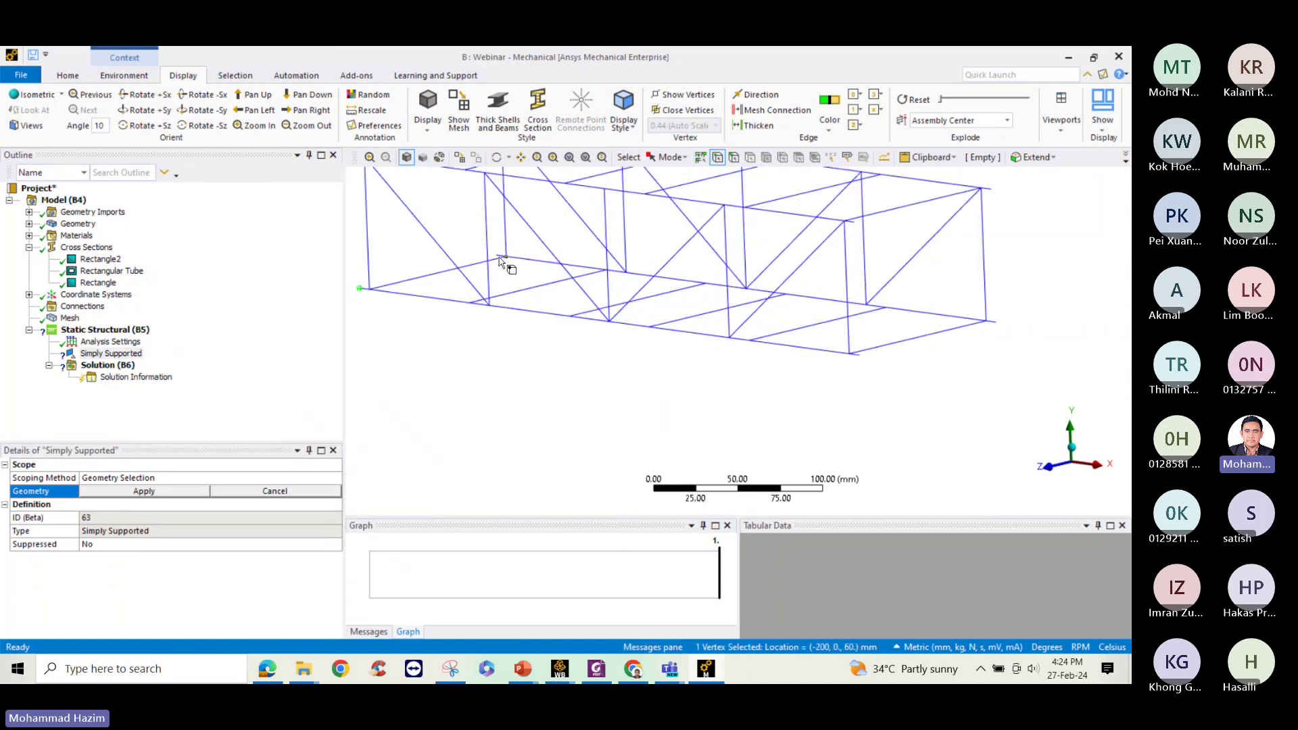
{"action": "left_click", "coordinate": [500, 260], "text": "ctrl"}
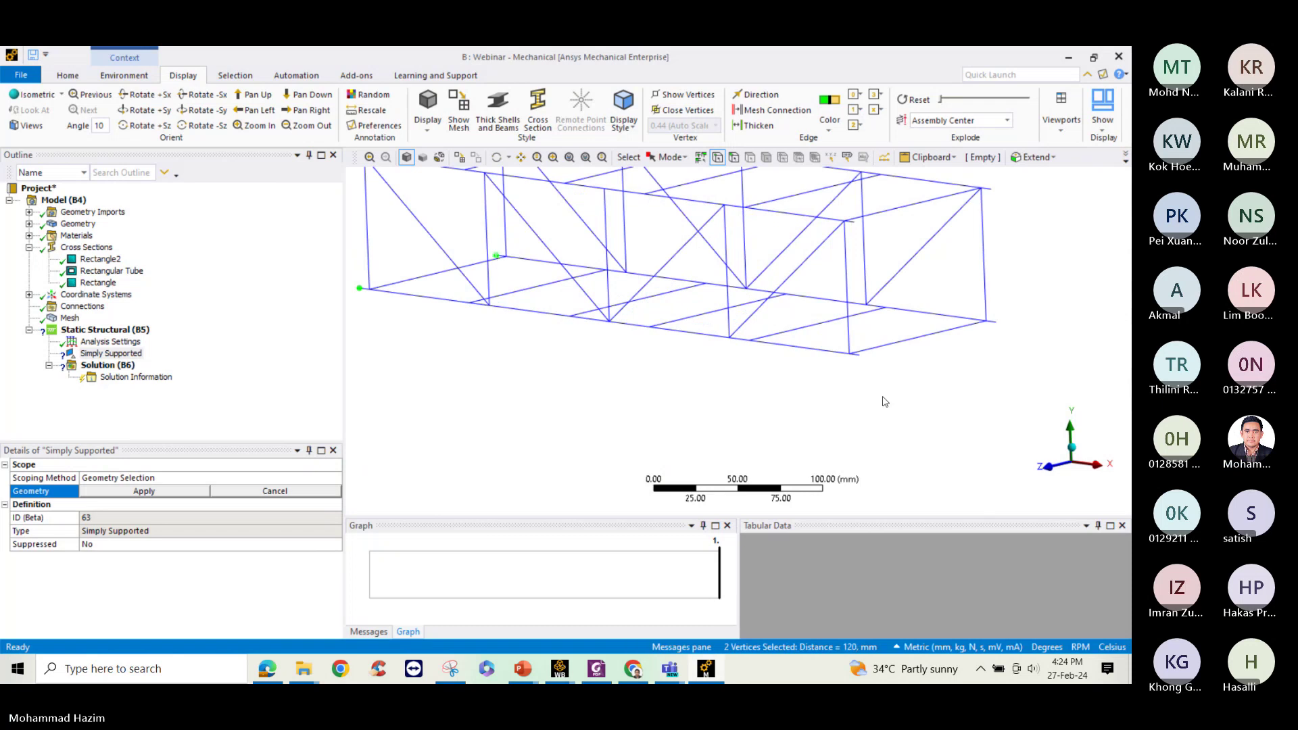
{"action": "left_click", "coordinate": [858, 355], "text": "ctrl"}
{"action": "left_click", "coordinate": [995, 322], "text": "ctrl"}
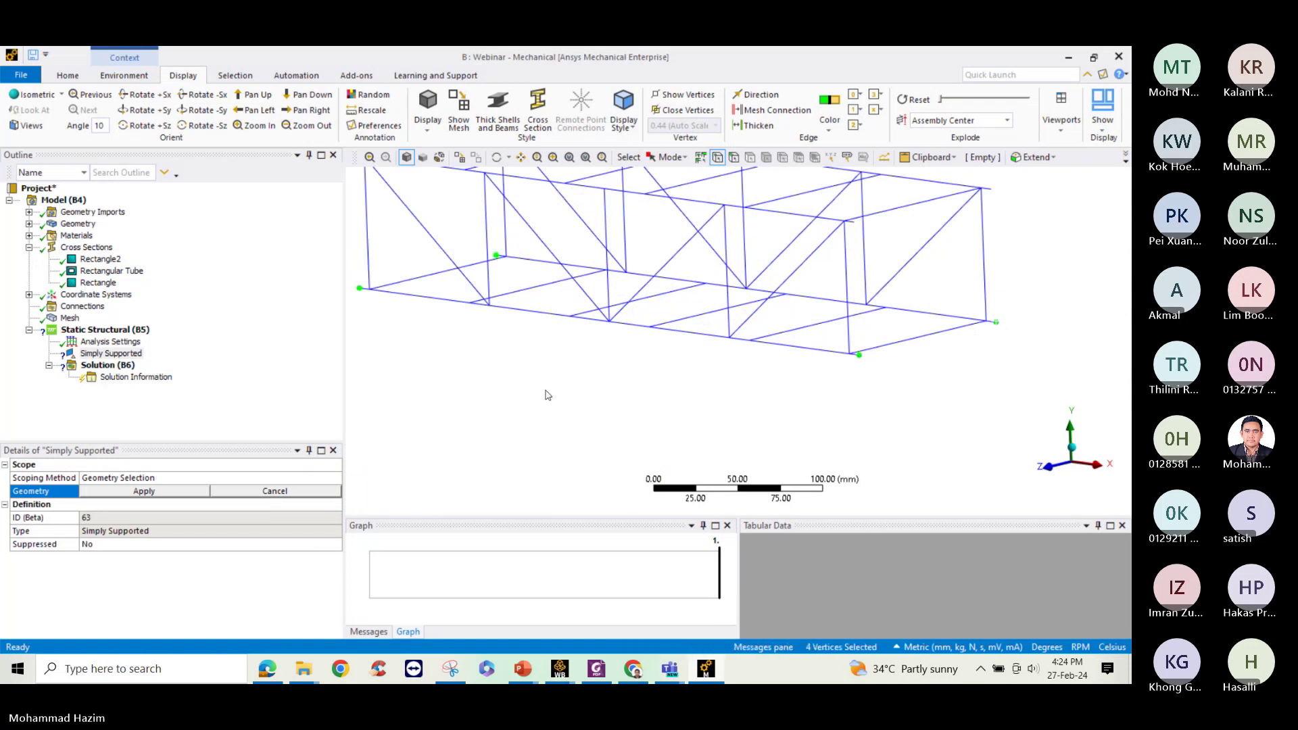
{"action": "middle_click_drag", "start_coordinate": [541, 388], "coordinate": [493, 365]}
{"action": "scroll", "coordinate": [536, 380], "scroll_direction": "down", "scroll_amount": 1}
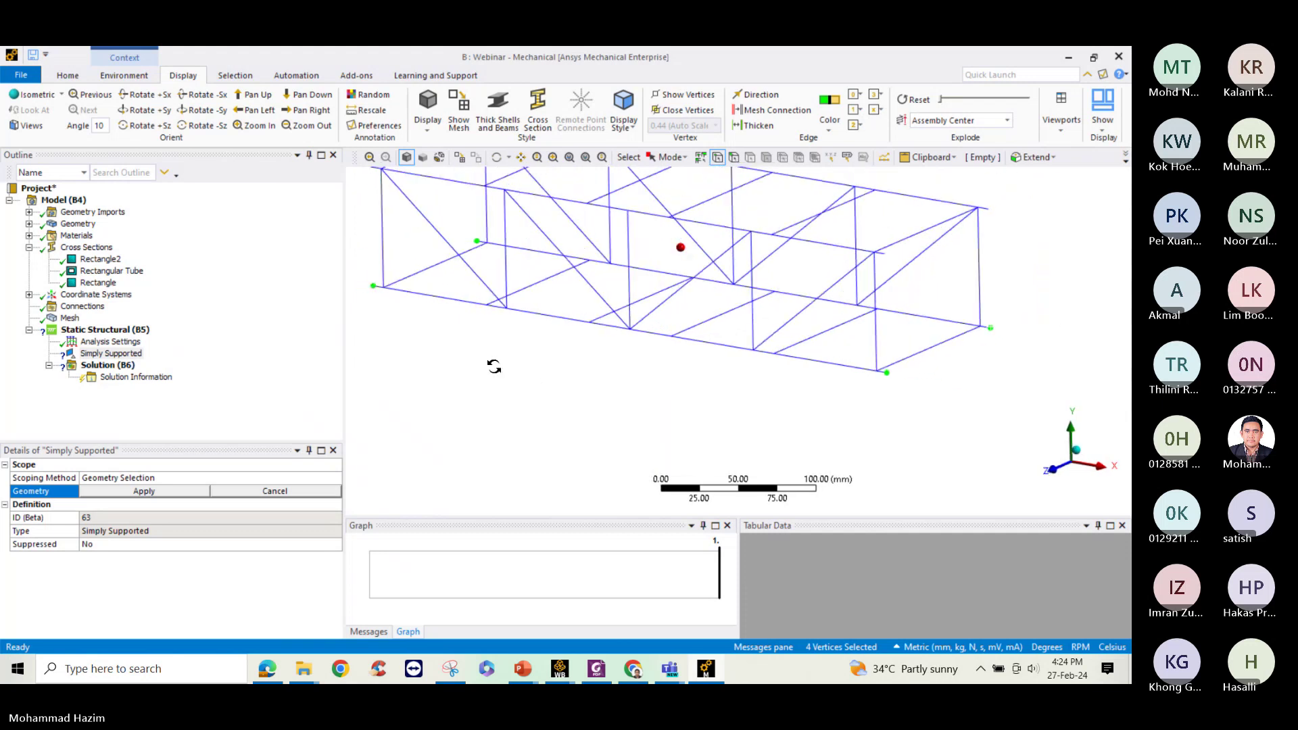
{"action": "left_click", "coordinate": [140, 491]}
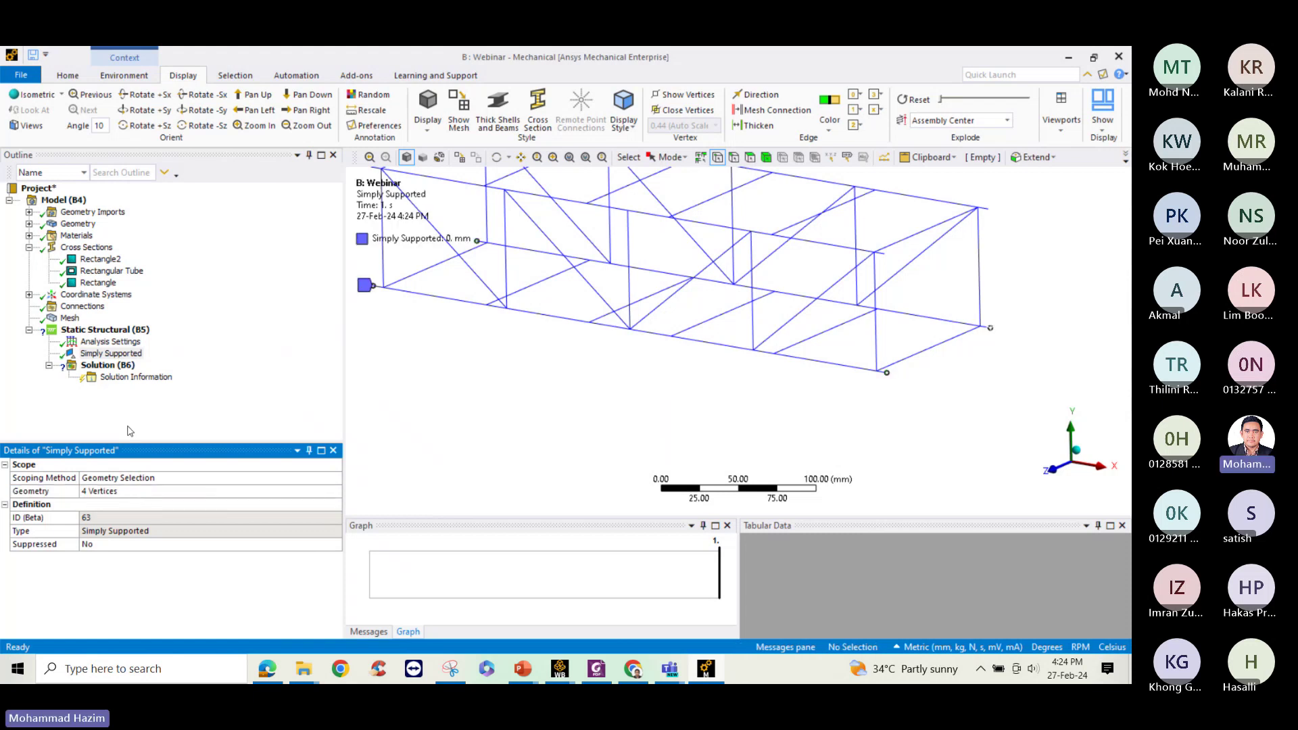
Insert a Force load into the Static Structural analysis and set its magnitude to -40 N
{"action": "right_click", "coordinate": [119, 330]}
{"action": "mouse_move", "coordinate": [182, 338]}
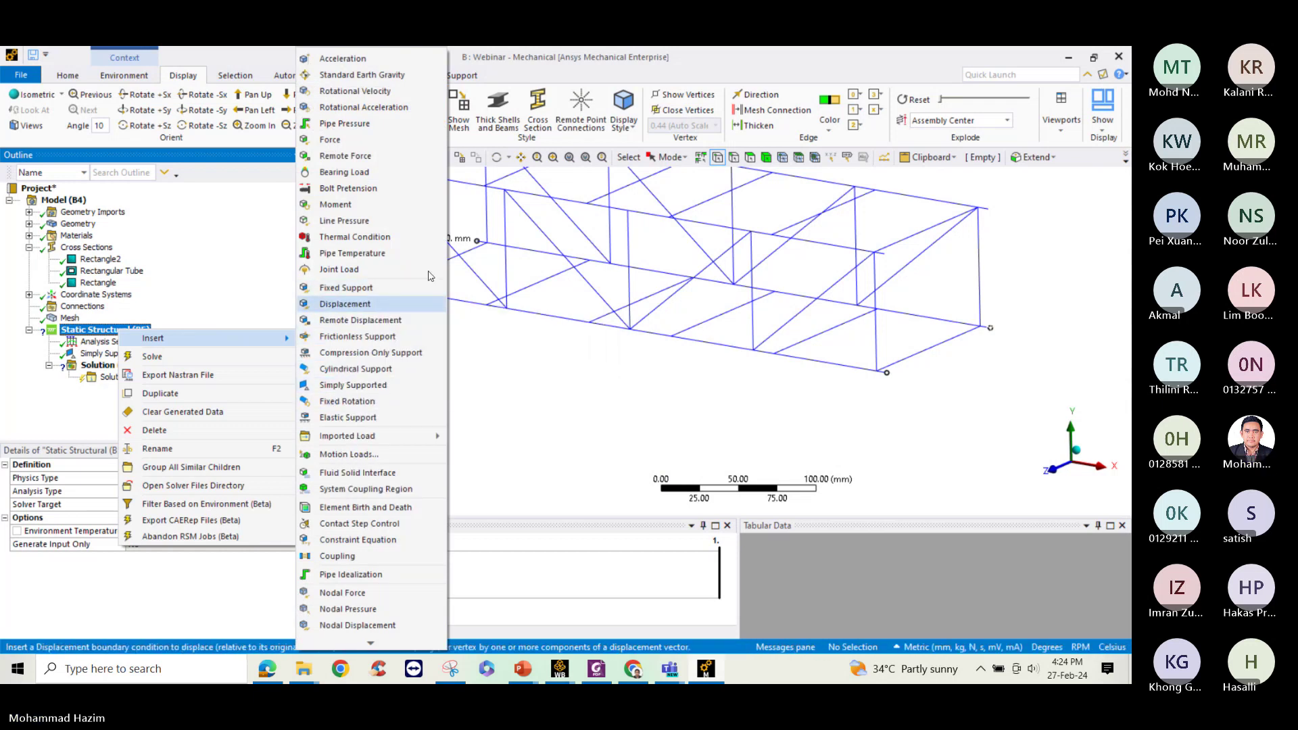
{"action": "left_click", "coordinate": [350, 141]}
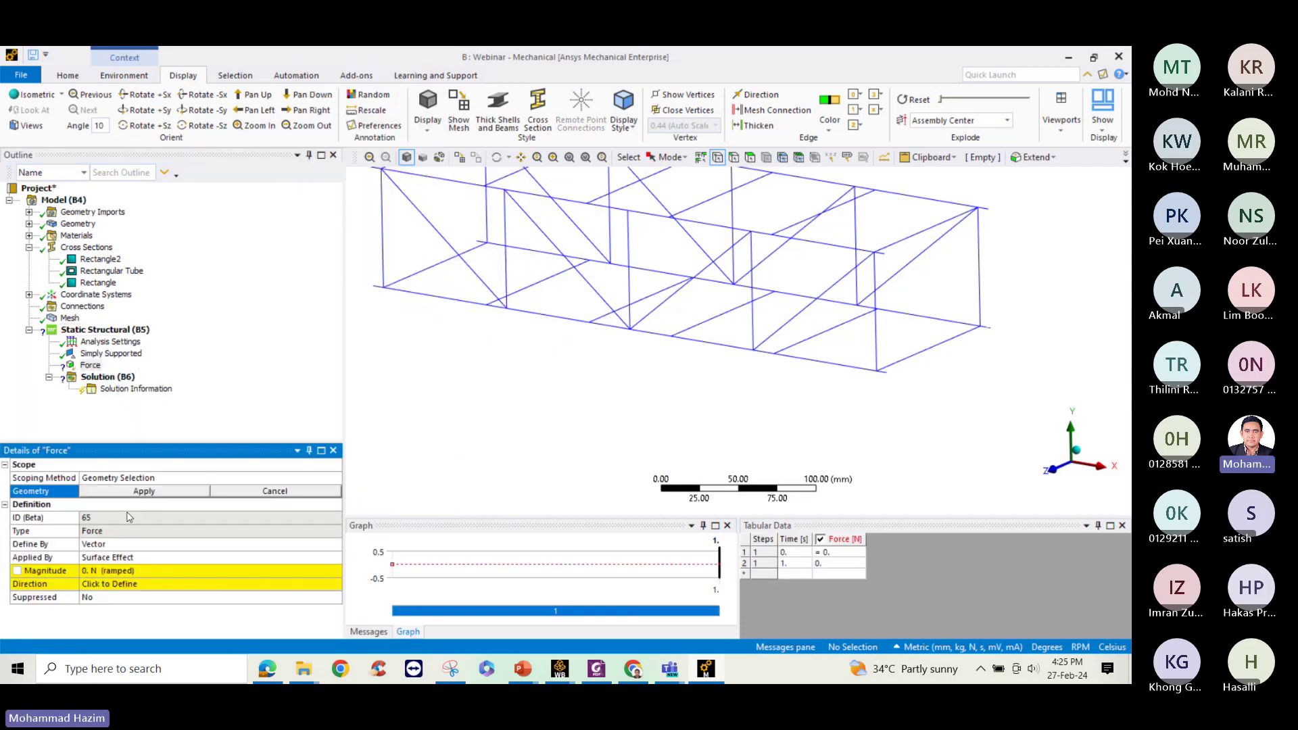
{"action": "left_click", "coordinate": [105, 572]}
{"action": "type", "text": "-40"}
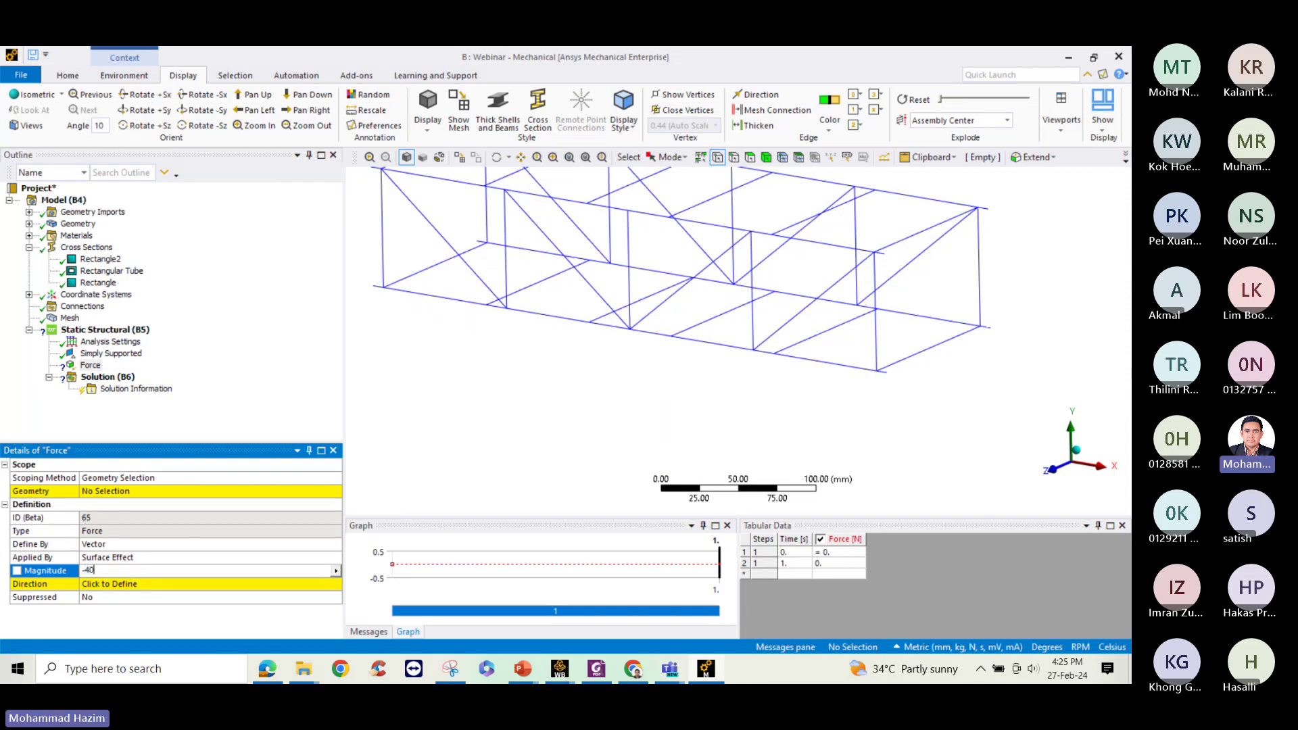
{"action": "key", "text": "Return"}
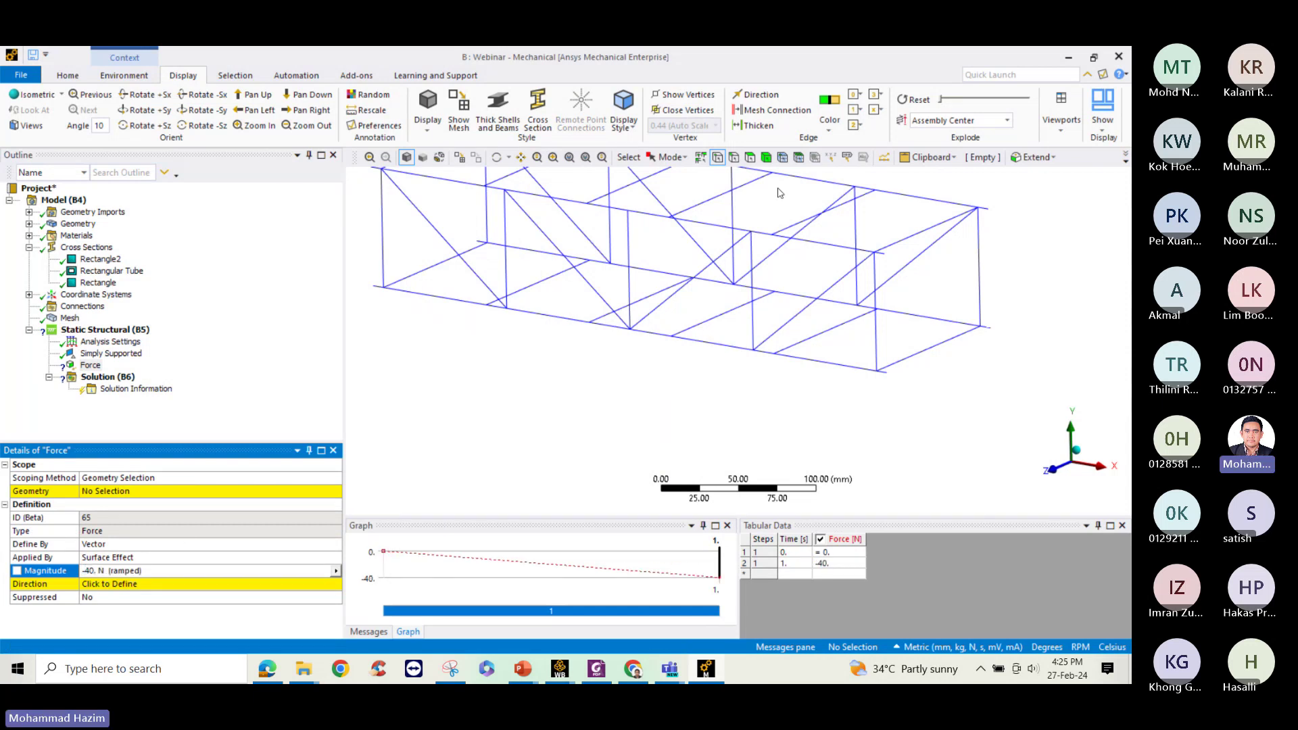
Scope the force to the four vertices where the two middle cross members meet the lower chords
{"action": "left_click", "coordinate": [734, 158]}
{"action": "scroll", "coordinate": [669, 300], "scroll_direction": "up", "scroll_amount": 3}
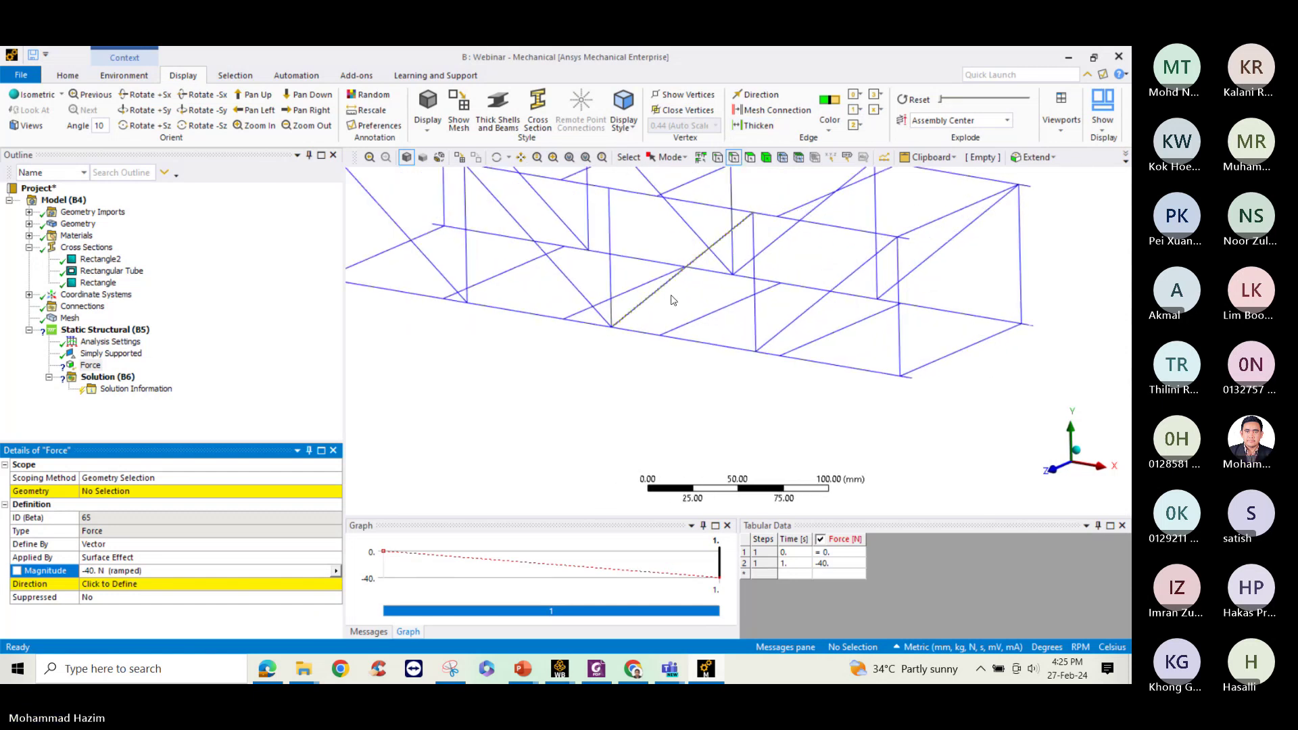
{"action": "scroll", "coordinate": [671, 296], "scroll_direction": "up", "scroll_amount": 1}
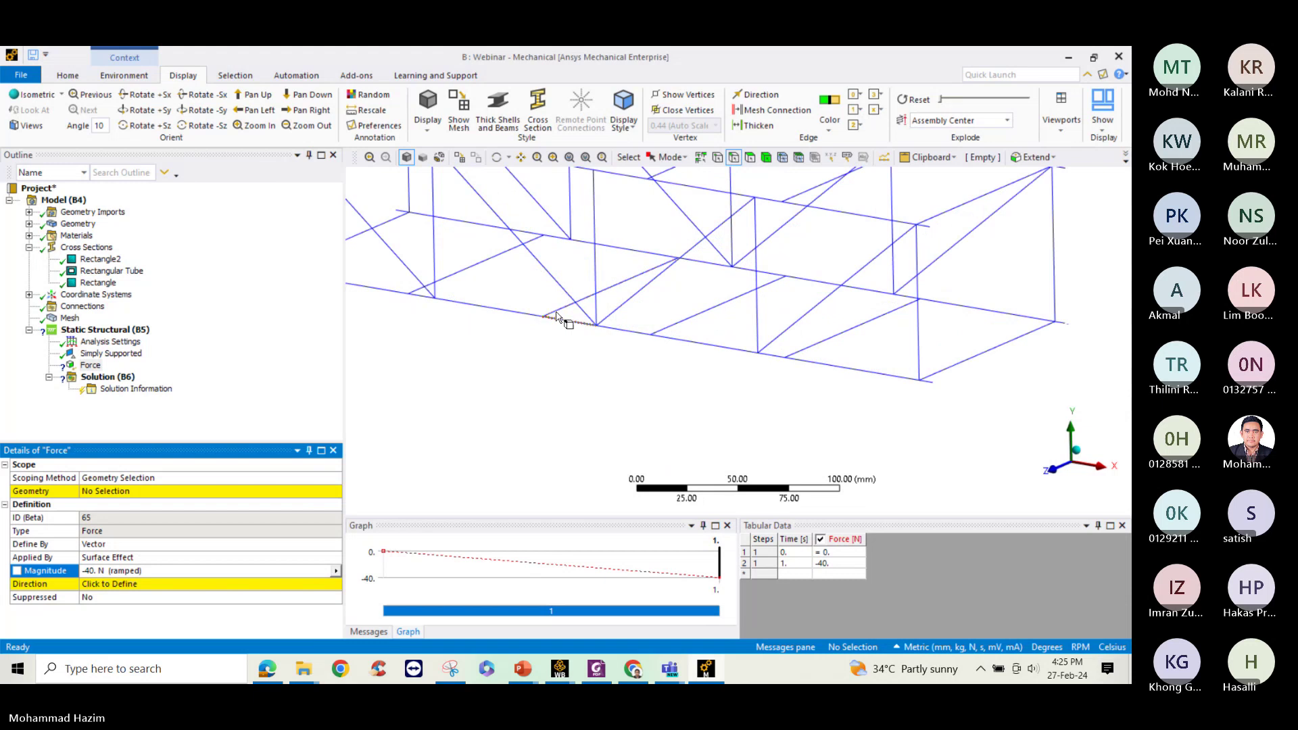
{"action": "scroll", "coordinate": [556, 316], "scroll_direction": "down", "scroll_amount": 1}
{"action": "key", "text": "ctrl+p"}
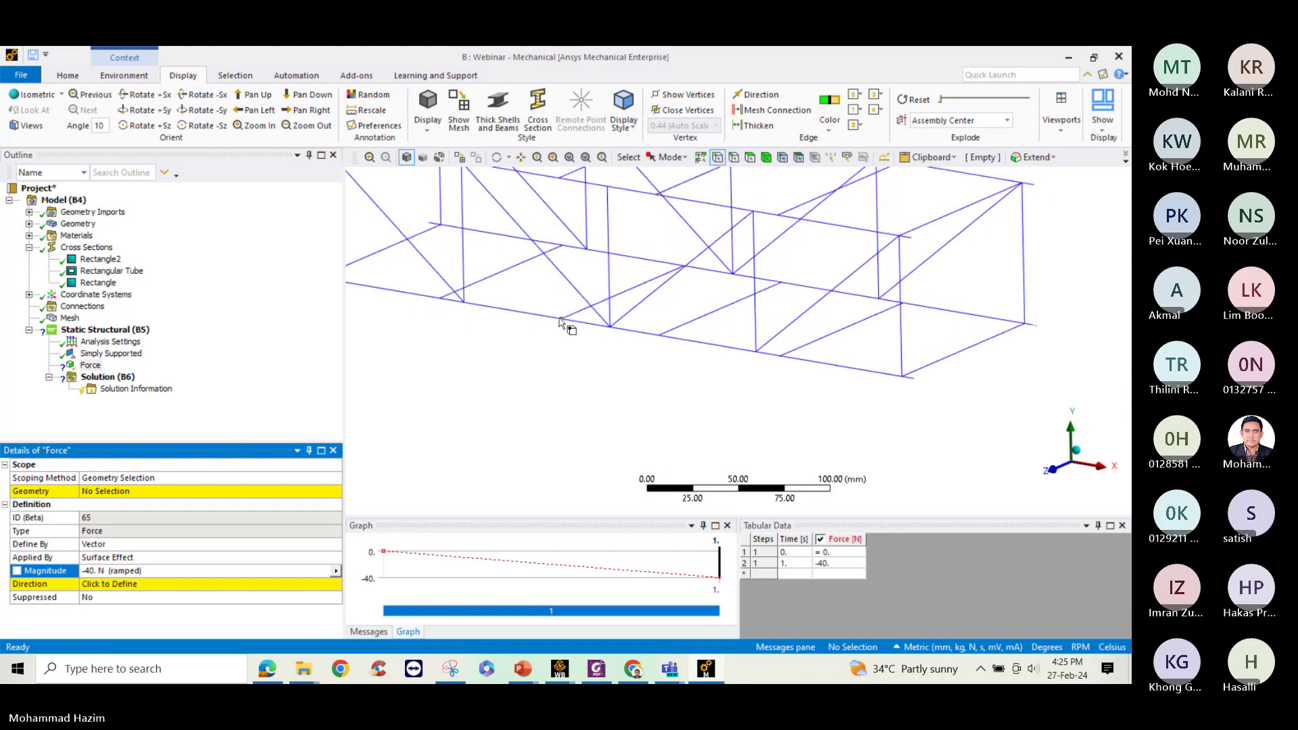
{"action": "left_click", "coordinate": [561, 318]}
{"action": "left_click", "coordinate": [684, 266], "text": "ctrl"}
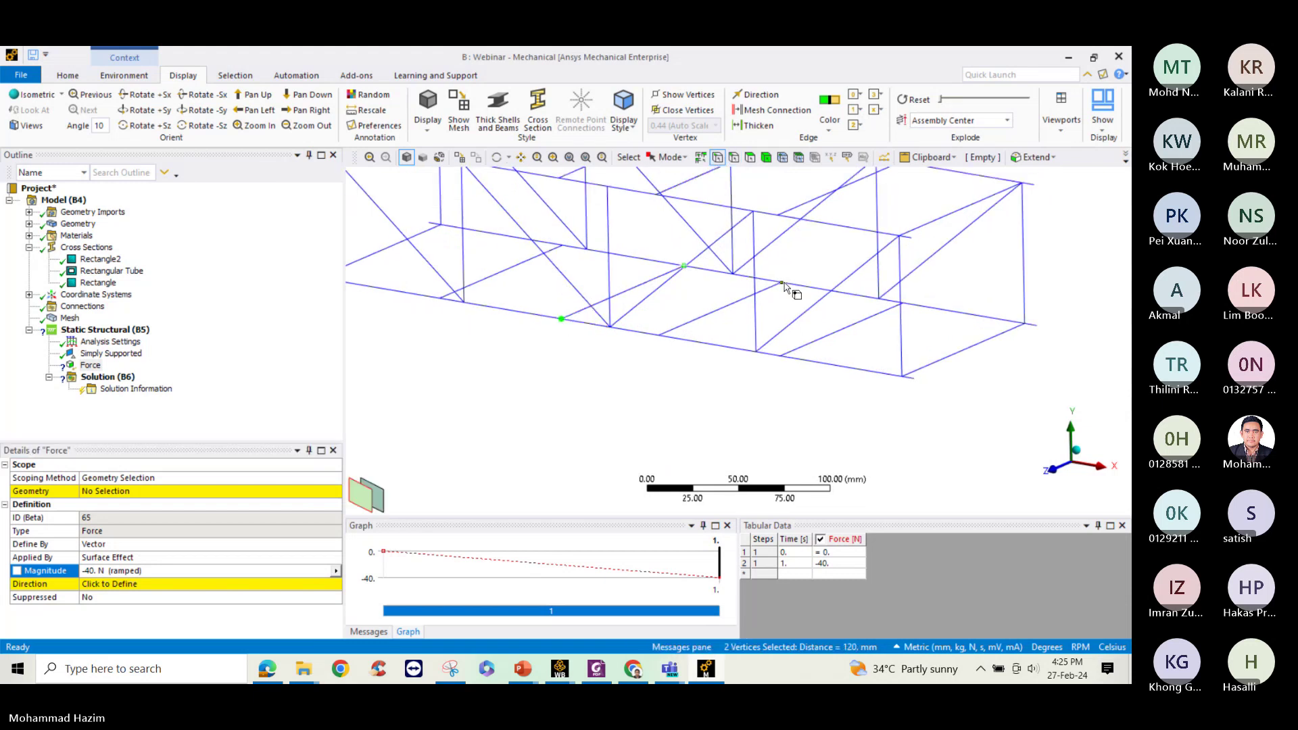
{"action": "left_click", "coordinate": [782, 282], "text": "ctrl"}
{"action": "left_click", "coordinate": [658, 335], "text": "ctrl"}
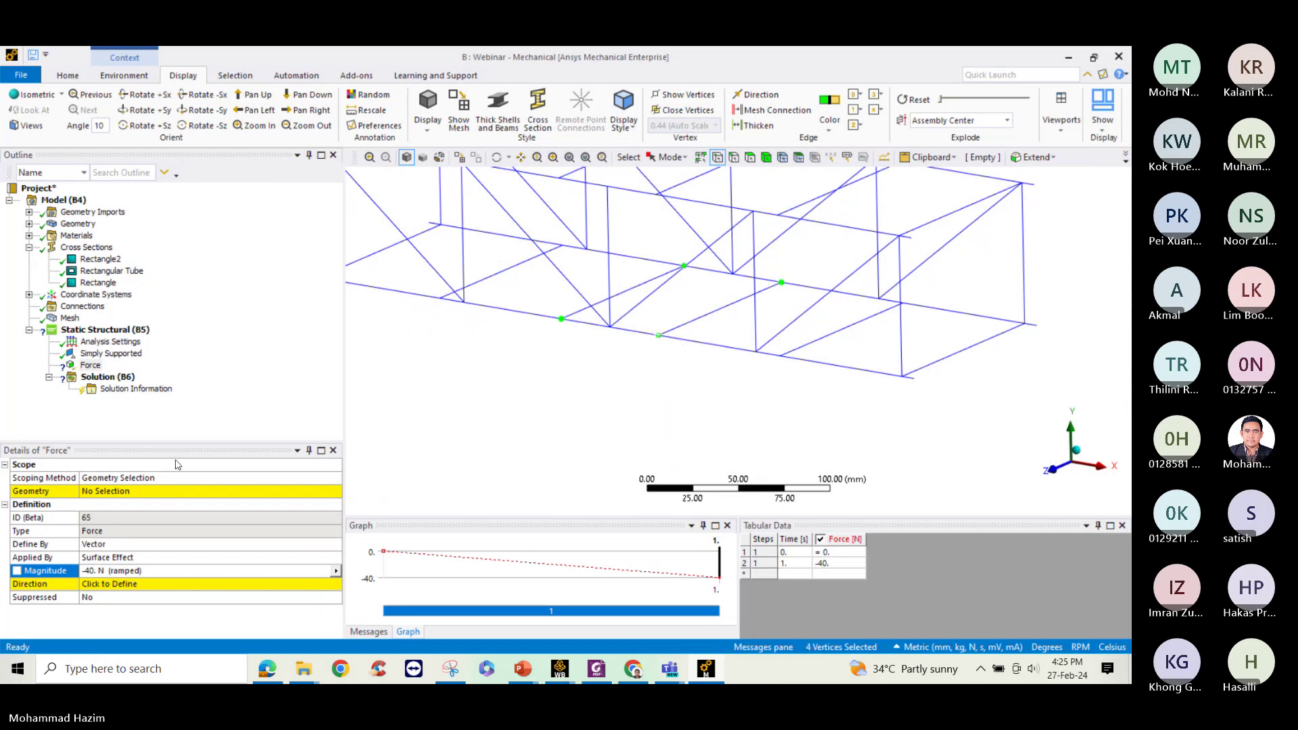
{"action": "left_click", "coordinate": [143, 491]}
{"action": "left_click", "coordinate": [108, 492]}
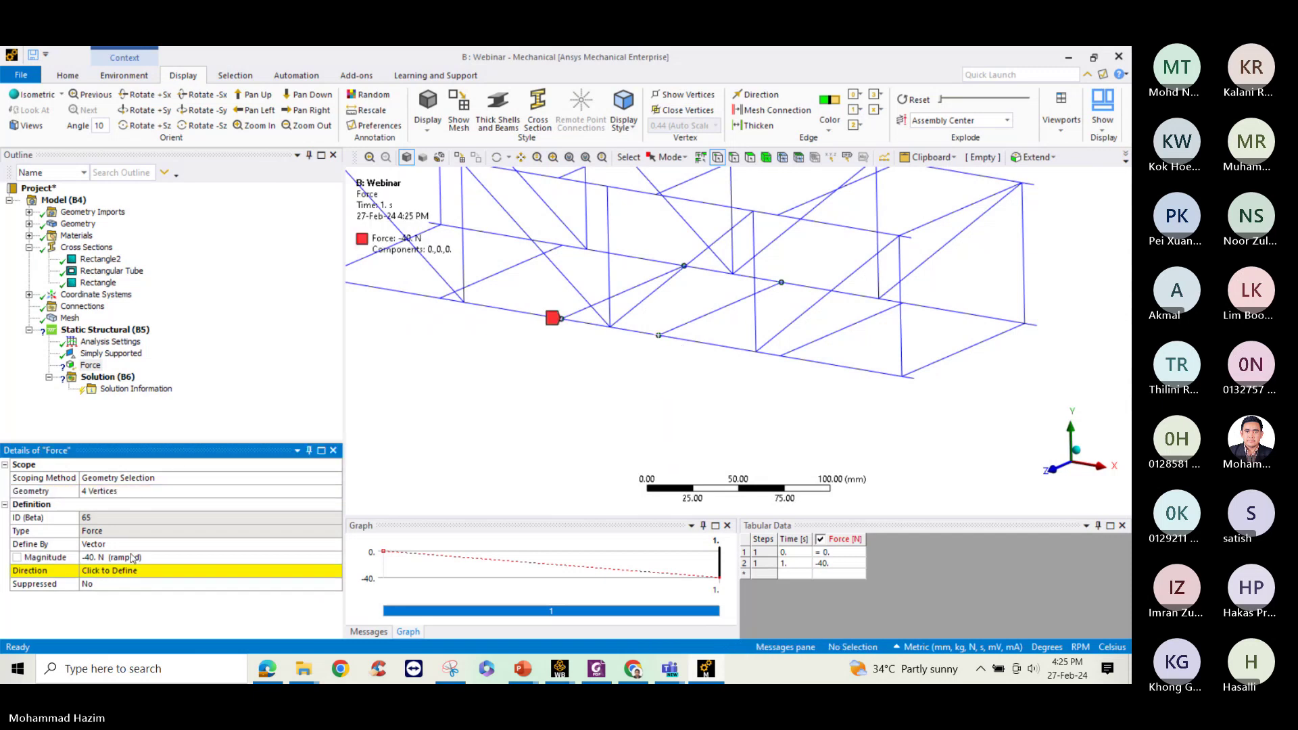
Define the force by components and enter a negative Y component so that it acts downward
{"action": "left_click", "coordinate": [141, 547]}
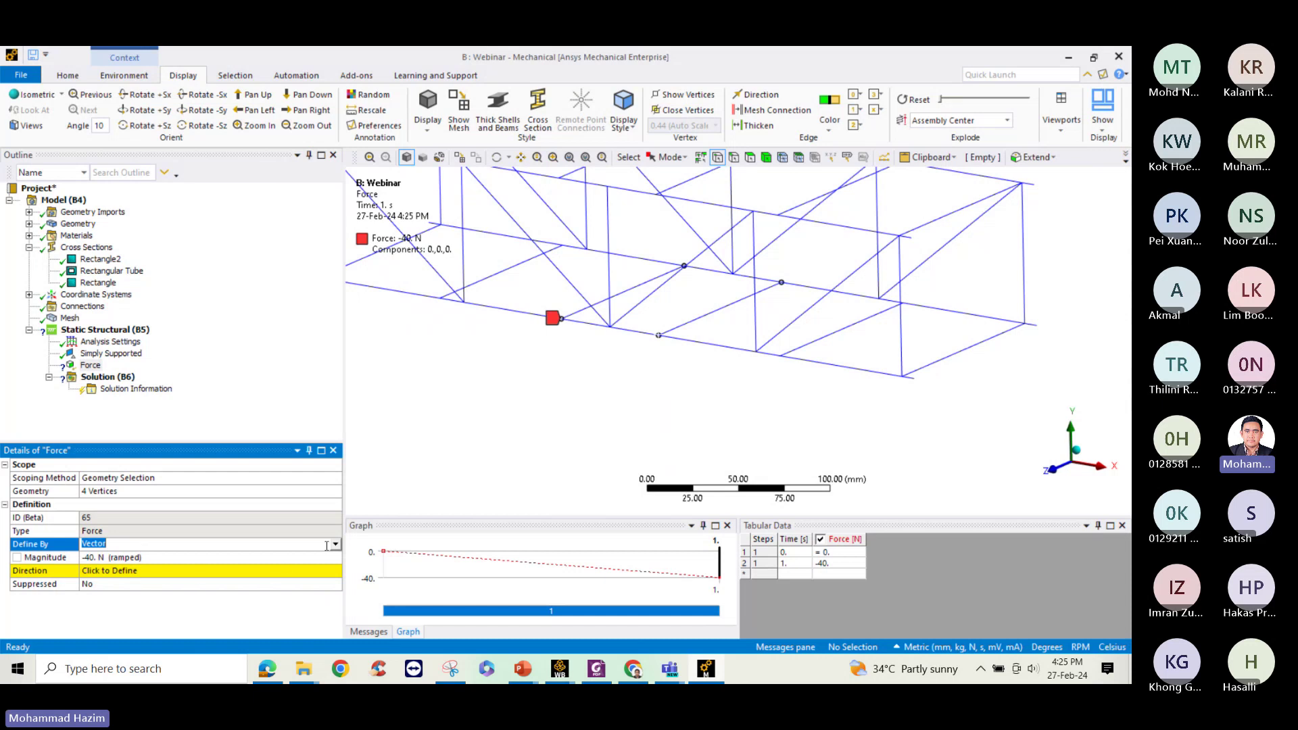
{"action": "left_click", "coordinate": [335, 545]}
{"action": "left_click", "coordinate": [126, 558]}
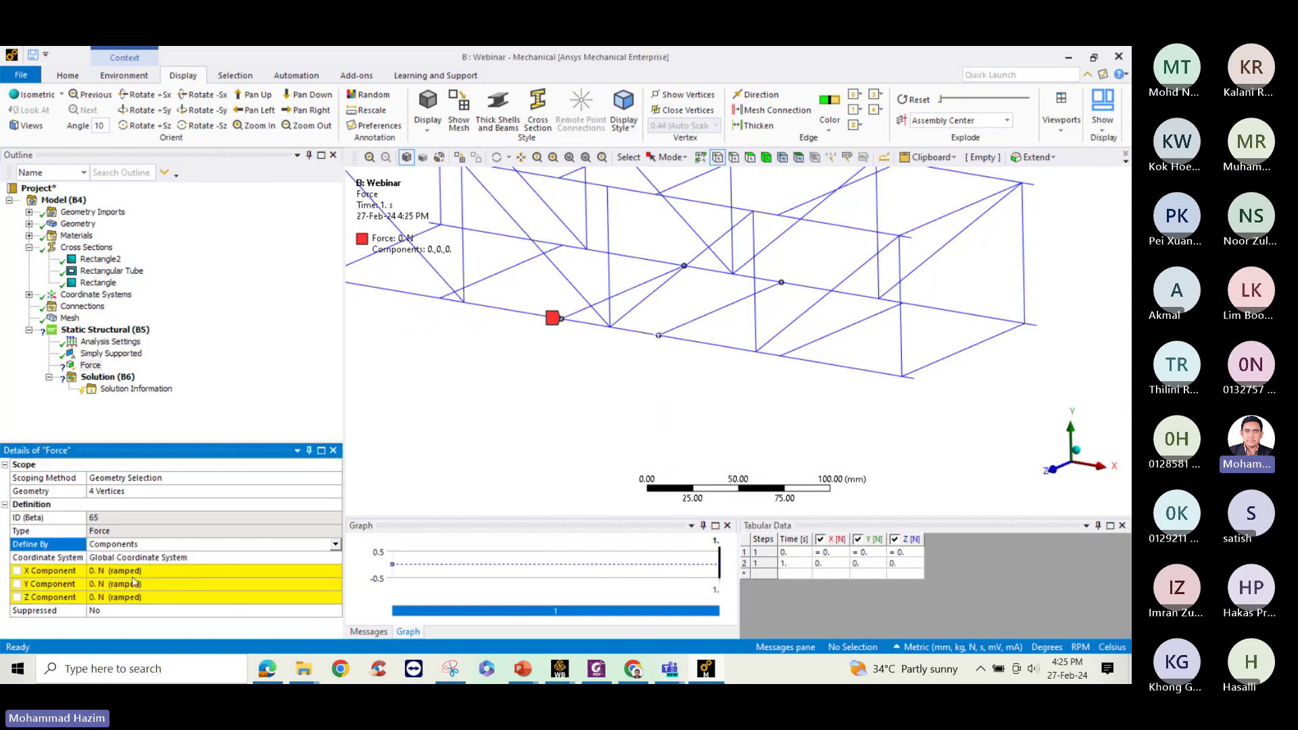
{"action": "left_click", "coordinate": [121, 582]}
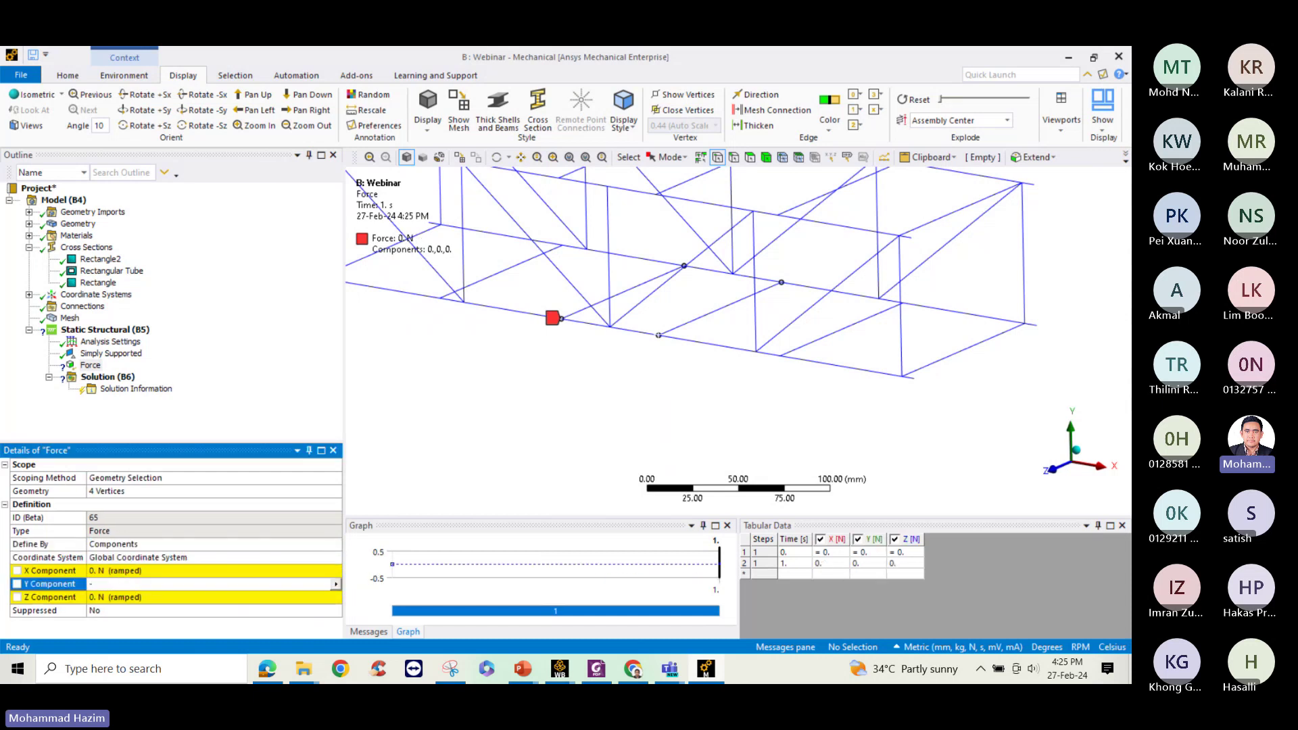
{"action": "key", "text": "Return"}
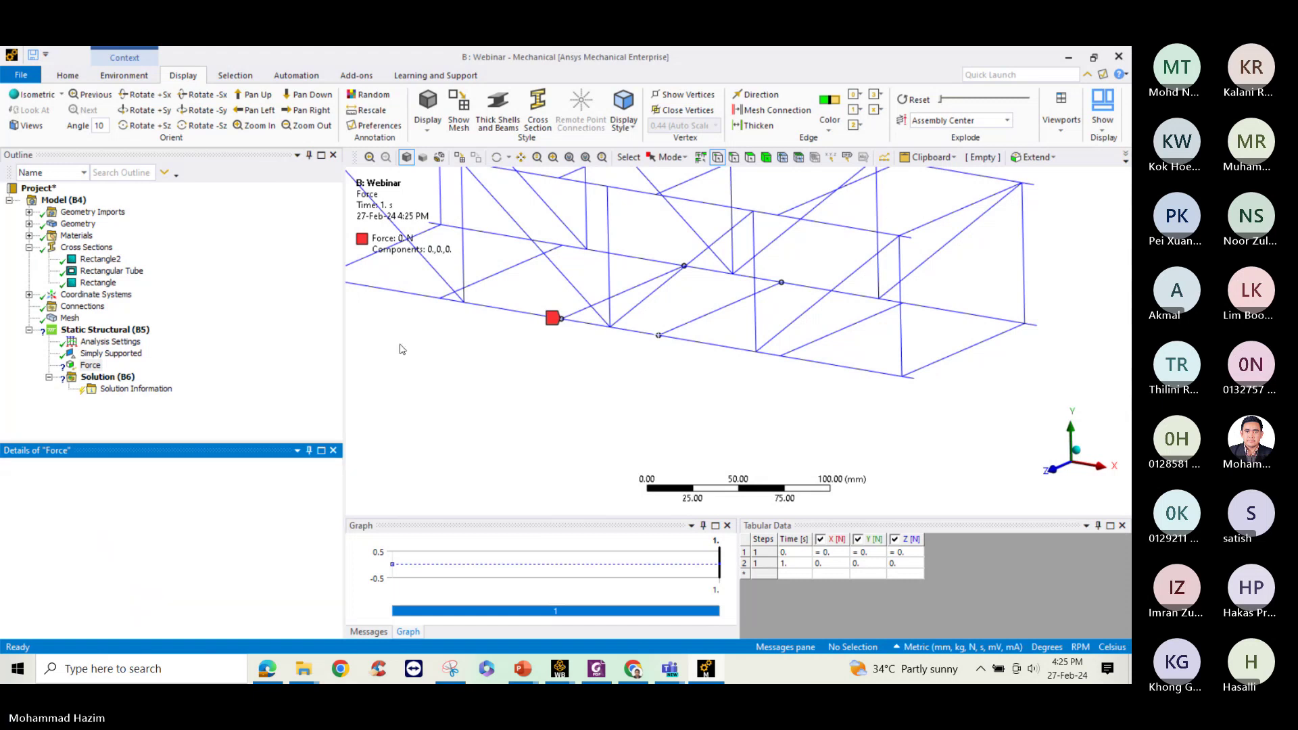
Add Standard Earth Gravity to the Static Structural analysis and set its direction to -Y
{"action": "left_click", "coordinate": [122, 331]}
{"action": "right_click", "coordinate": [122, 331]}
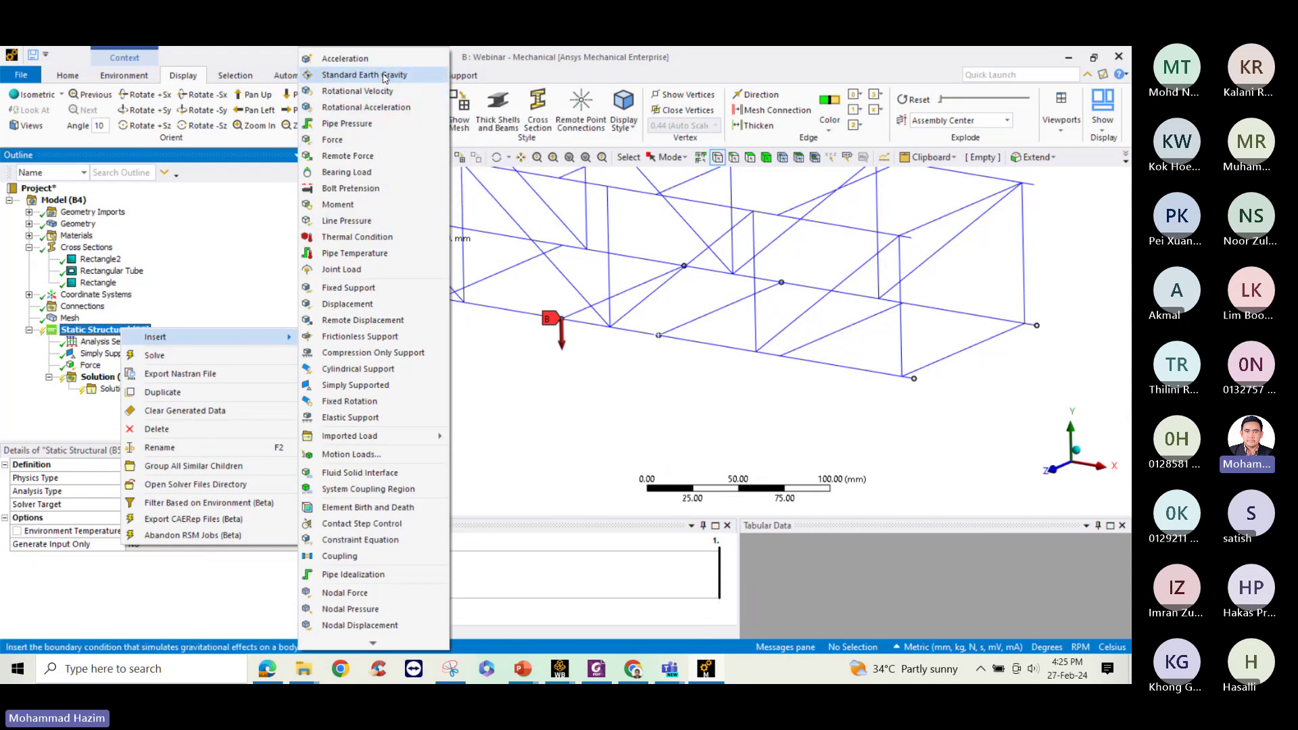
{"action": "left_click", "coordinate": [358, 74]}
{"action": "left_click", "coordinate": [125, 571]}
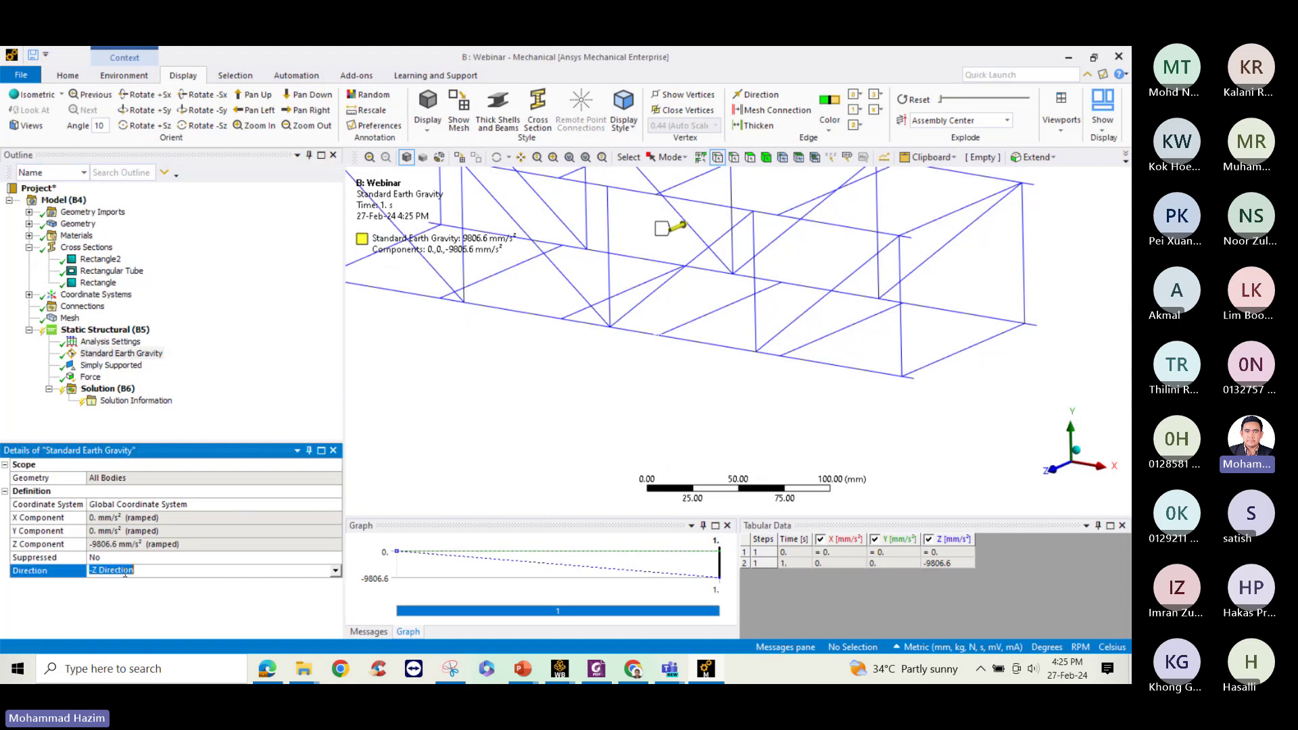
{"action": "left_click", "coordinate": [331, 570]}
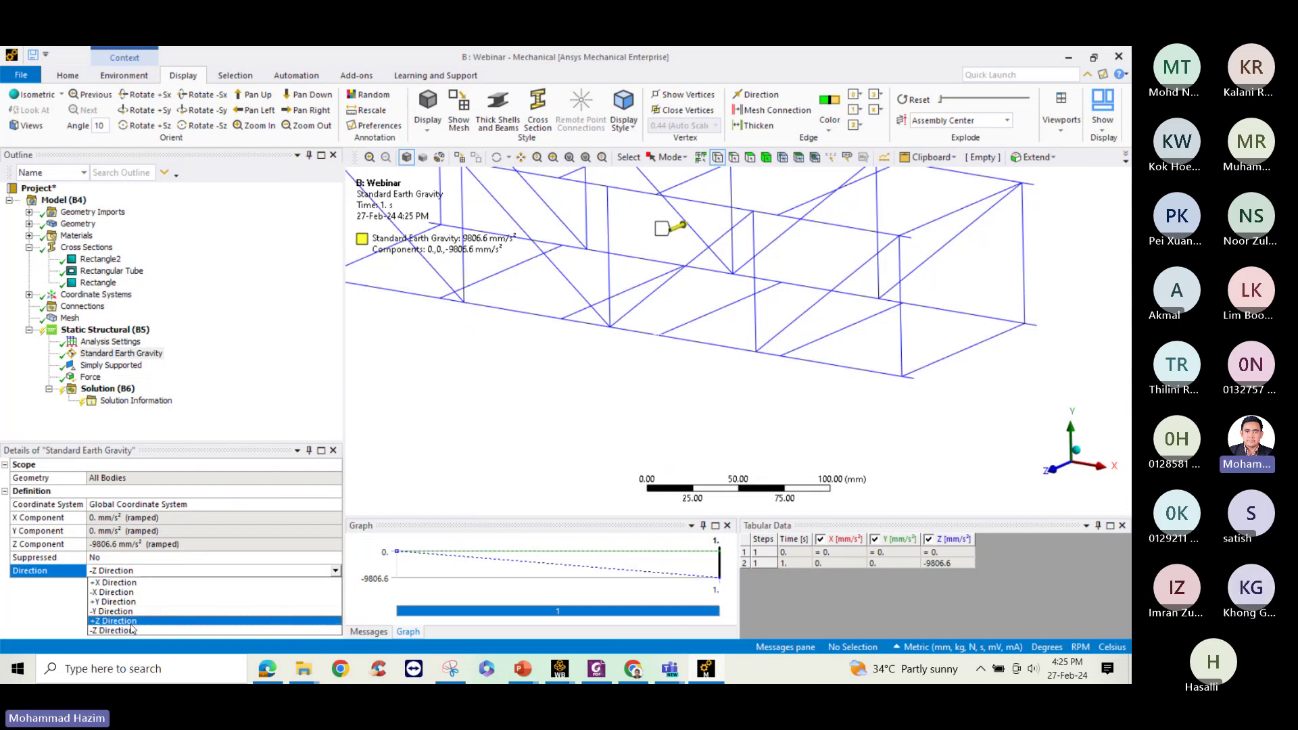
{"action": "left_click", "coordinate": [126, 613]}
{"action": "left_click", "coordinate": [232, 349]}
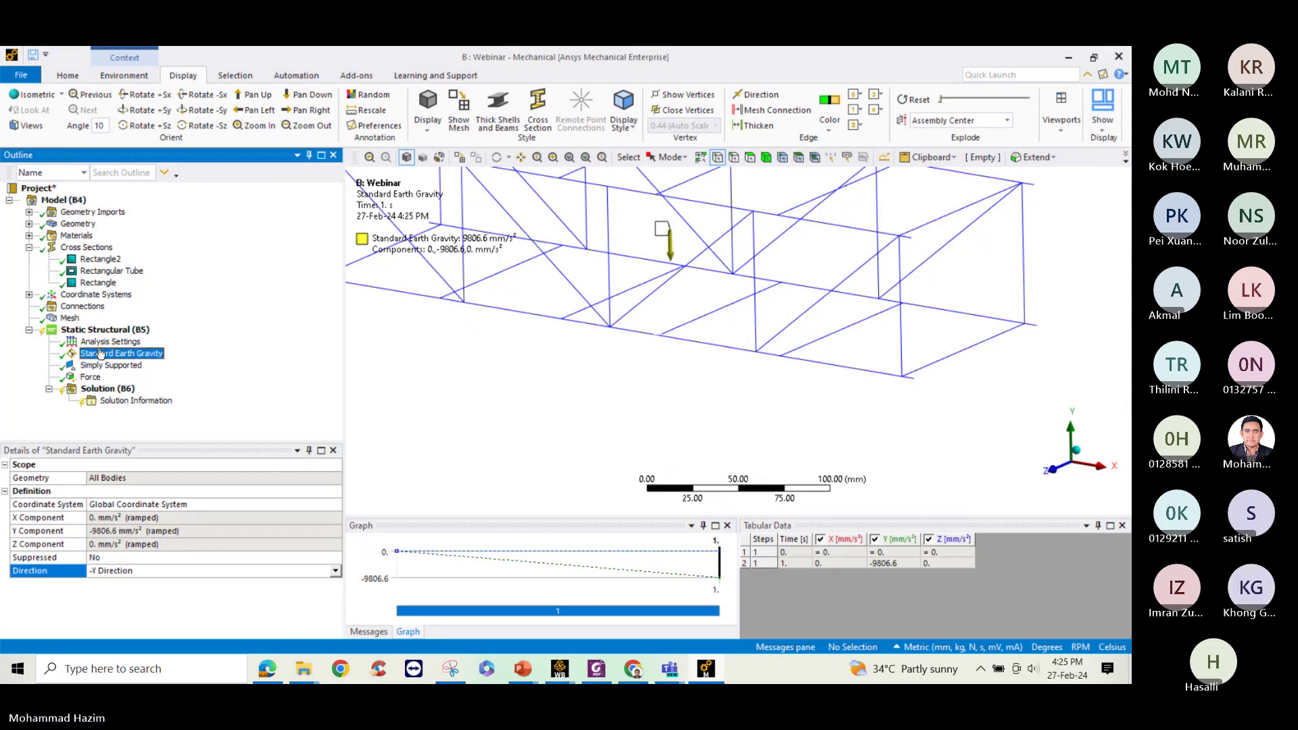
Add a Total Deformation result to the Solution
{"action": "left_click", "coordinate": [106, 389]}
{"action": "right_click", "coordinate": [106, 391]}
{"action": "mouse_move", "coordinate": [142, 398]}
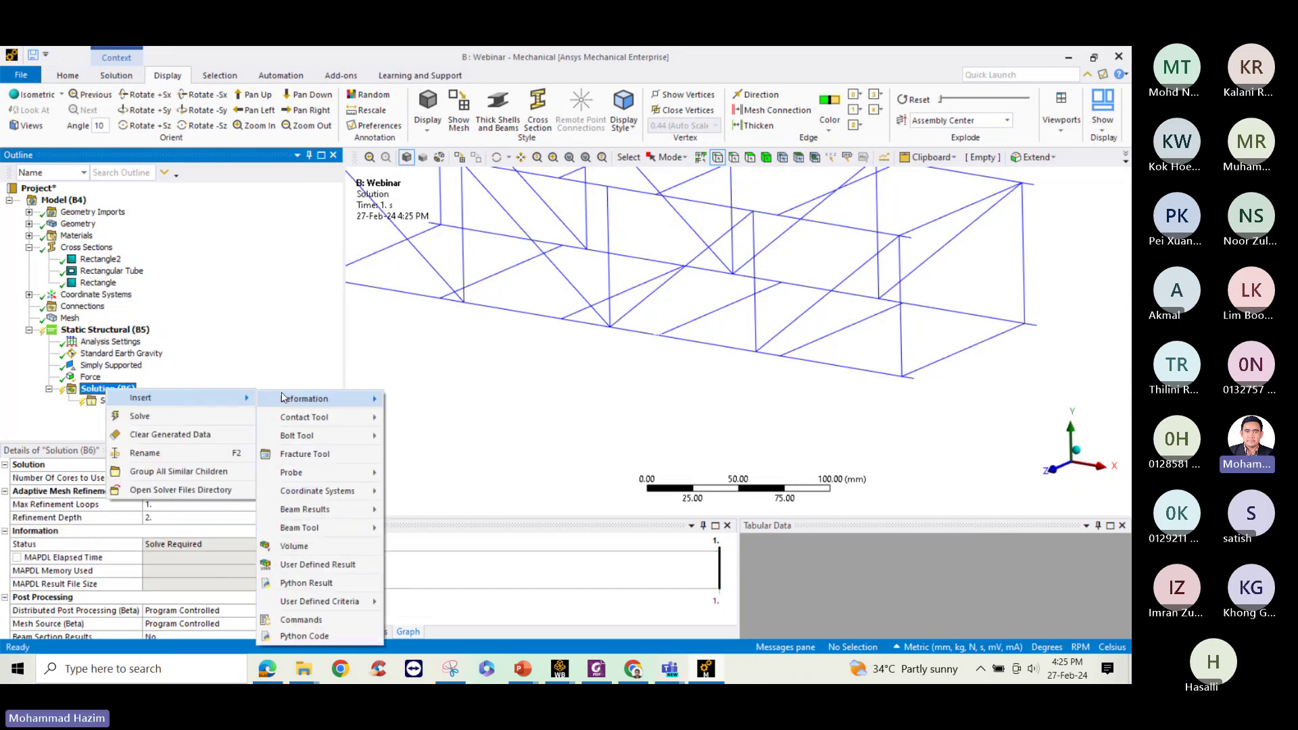
{"action": "mouse_move", "coordinate": [308, 399]}
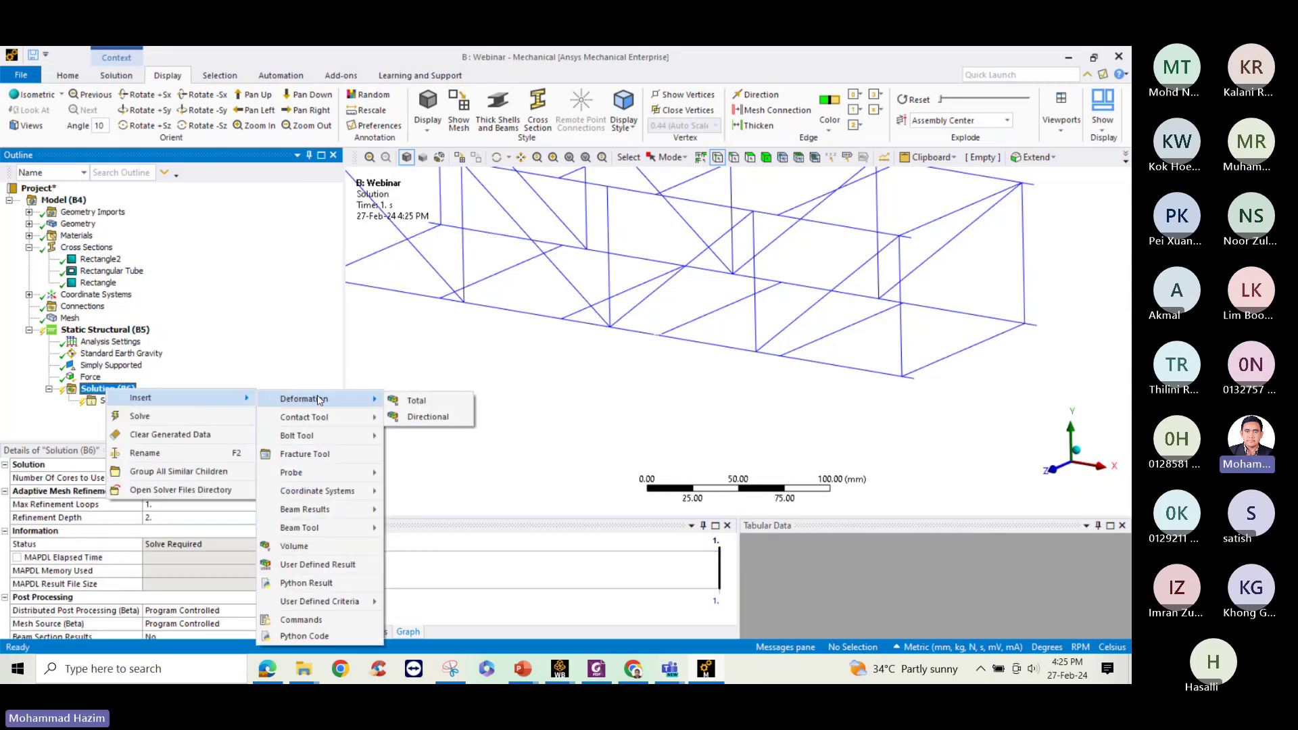
{"action": "left_click", "coordinate": [415, 404]}
Add a Beam Tool to the Solution and solve the analysis
{"action": "right_click", "coordinate": [101, 390]}
{"action": "mouse_move", "coordinate": [196, 396]}
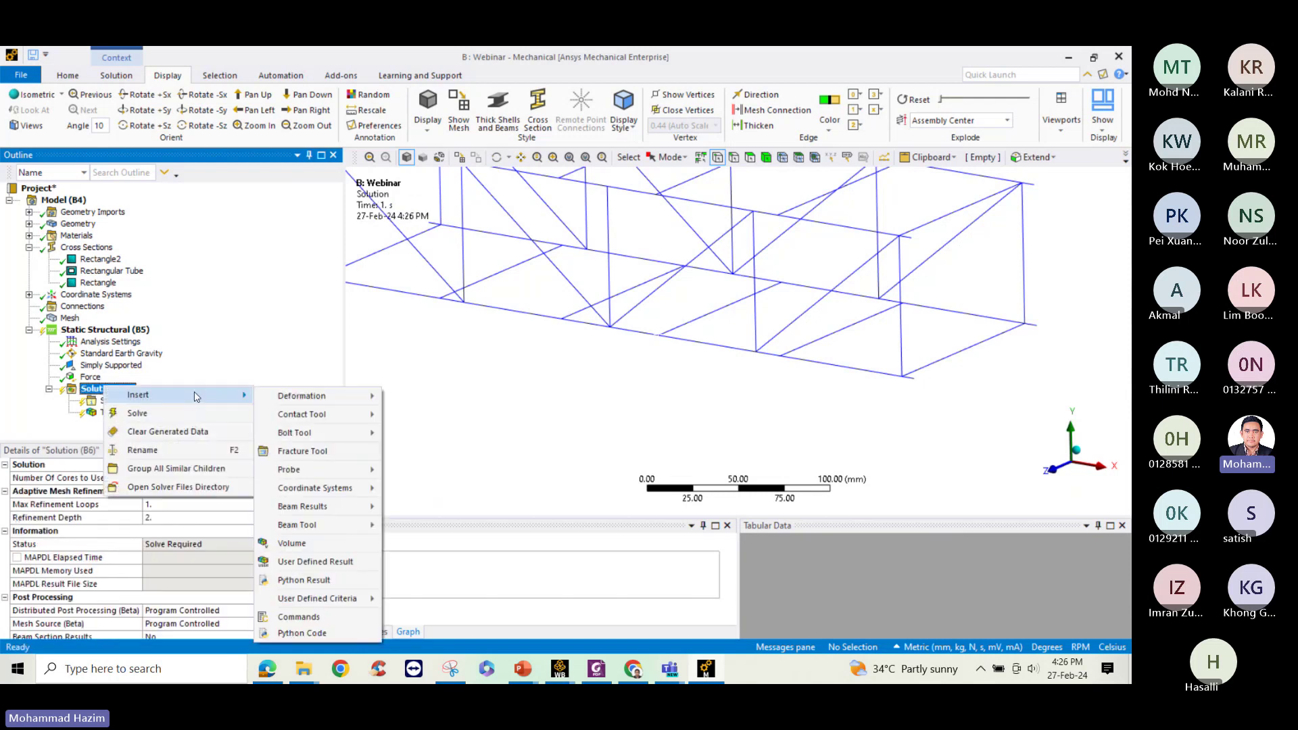
{"action": "mouse_move", "coordinate": [379, 528]}
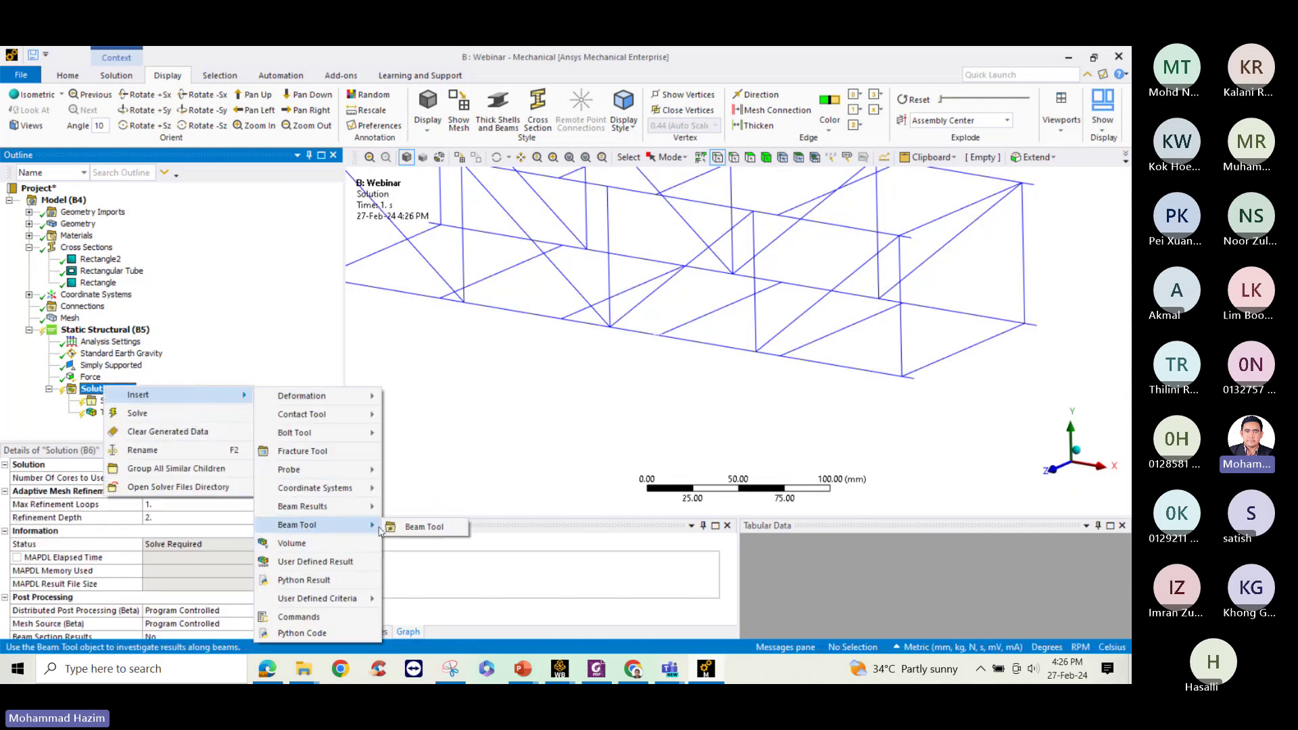
{"action": "left_click", "coordinate": [428, 530]}
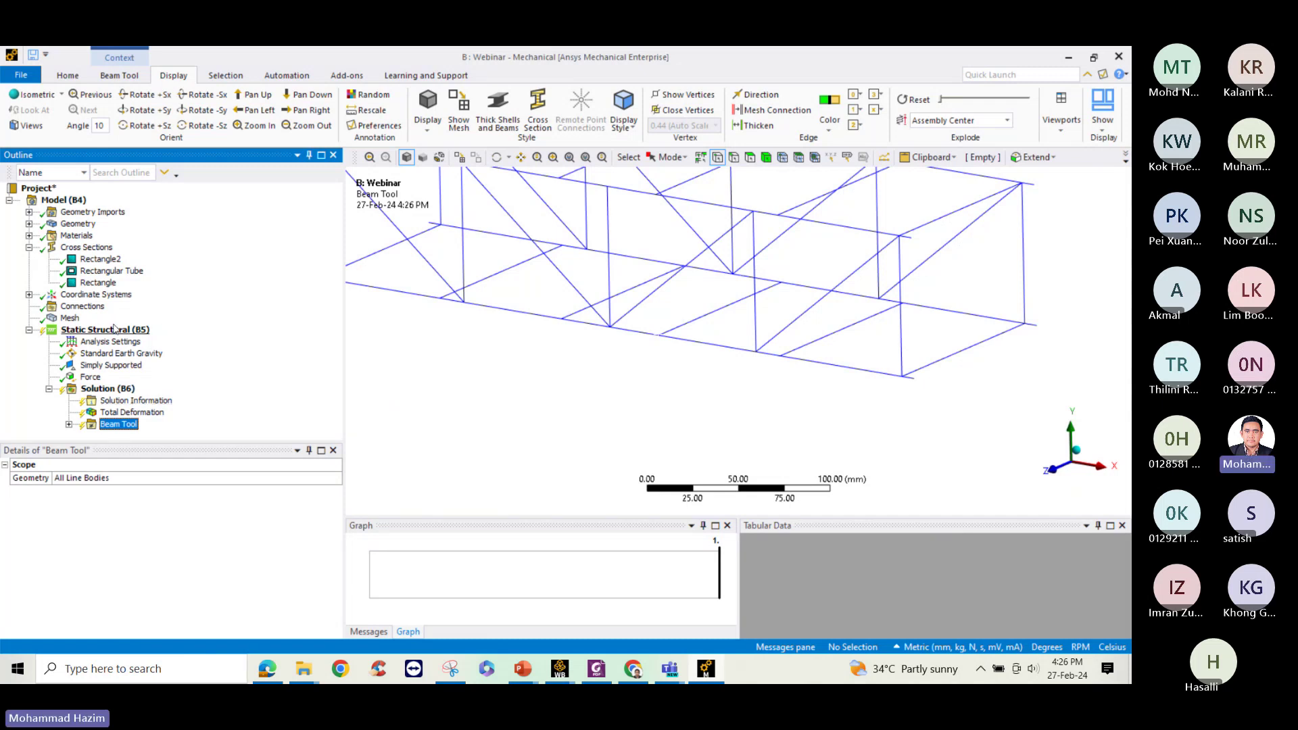
{"action": "right_click", "coordinate": [106, 392]}
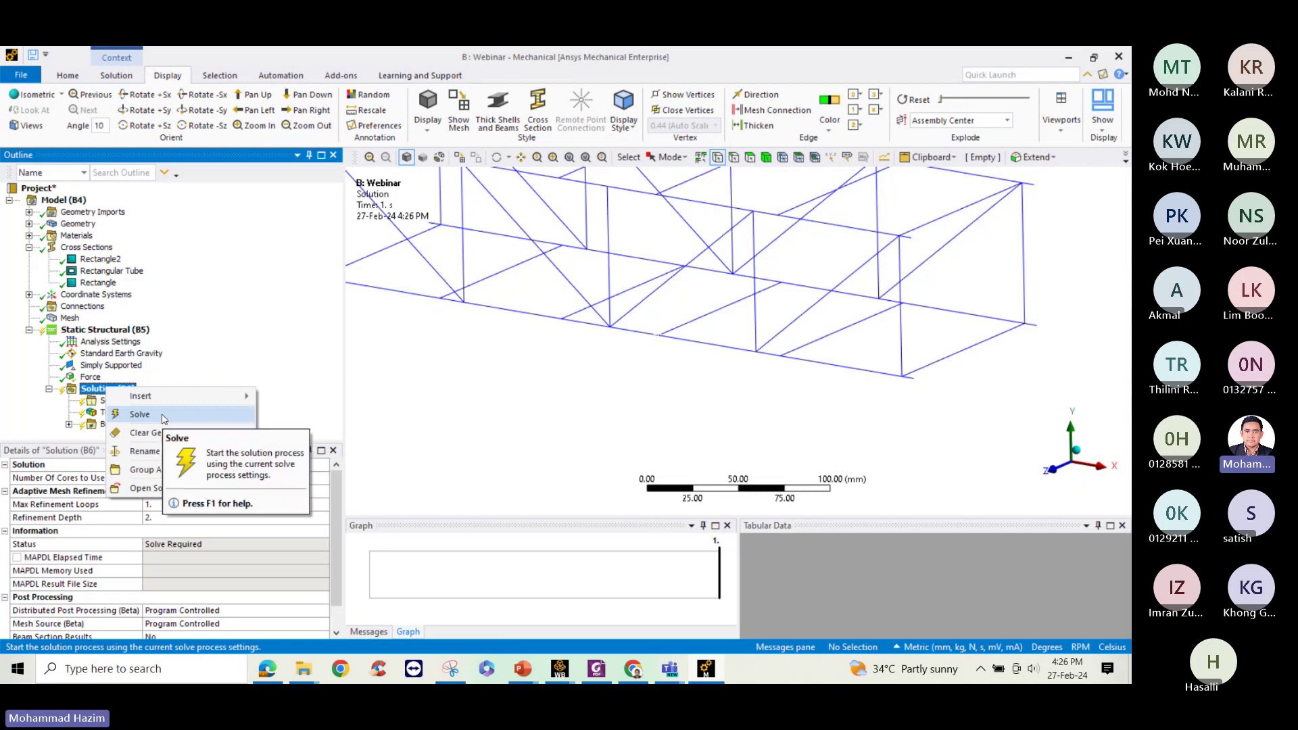
{"action": "left_click", "coordinate": [163, 416]}
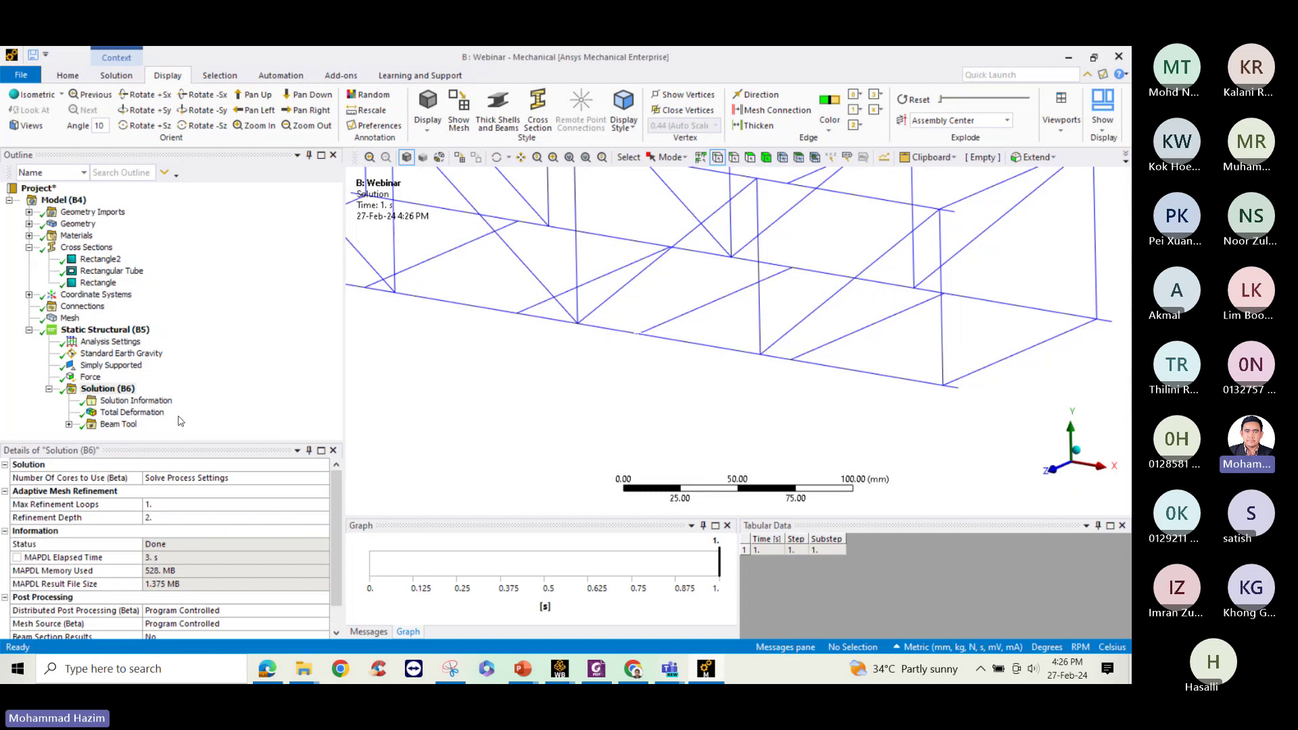
View the Total Deformation contours over the whole truss, displayed with thick shells and beams
{"action": "left_click", "coordinate": [132, 412]}
{"action": "middle_click_drag", "start_coordinate": [435, 289], "coordinate": [561, 271]}
{"action": "scroll", "coordinate": [593, 283], "scroll_direction": "down", "scroll_amount": 5}
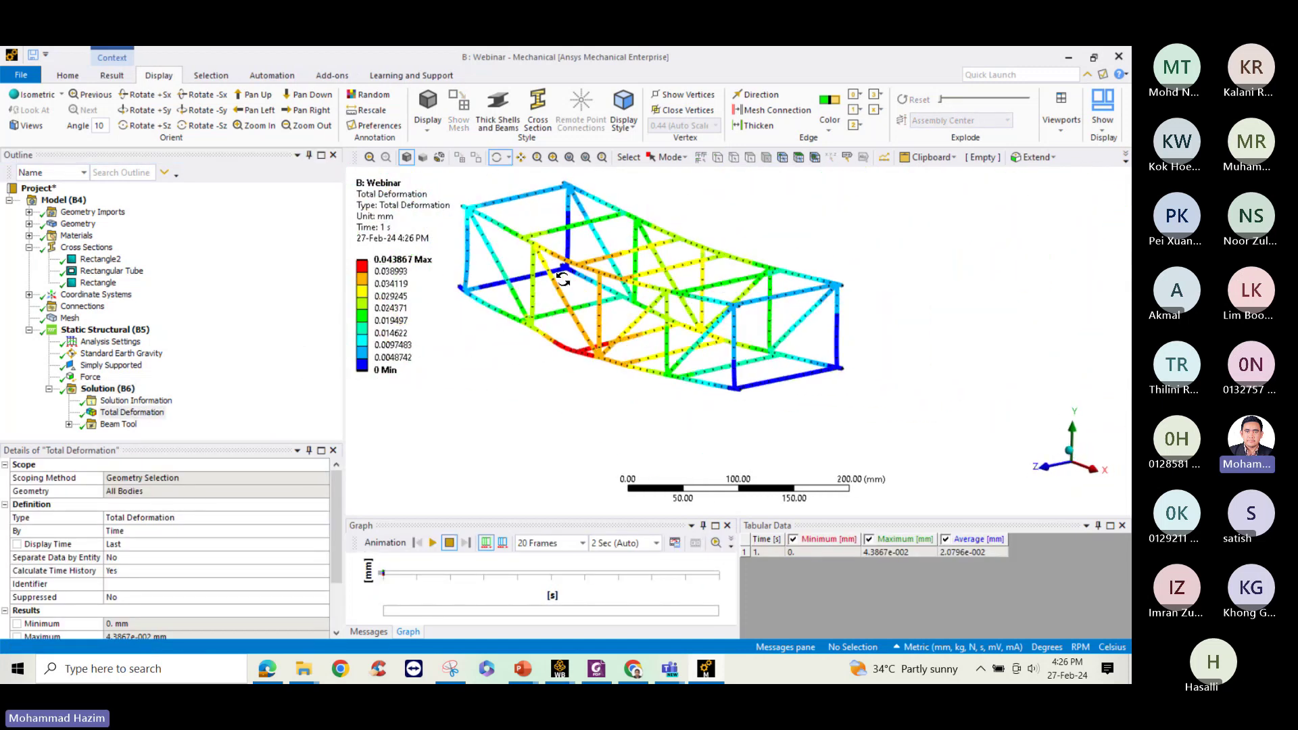
{"action": "left_click", "coordinate": [544, 103]}
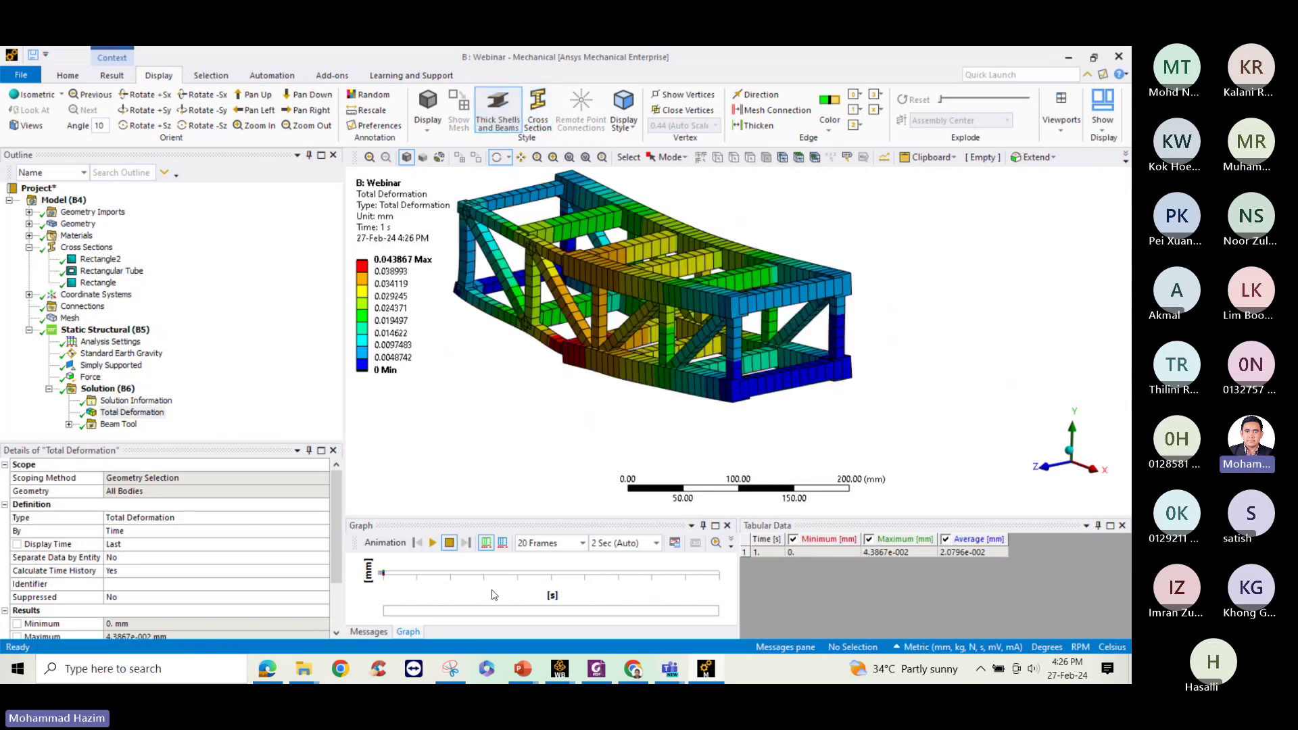
Animate the truss deformation while viewing it from other angles, then pause it and restore the thin line display
{"action": "left_click", "coordinate": [432, 543]}
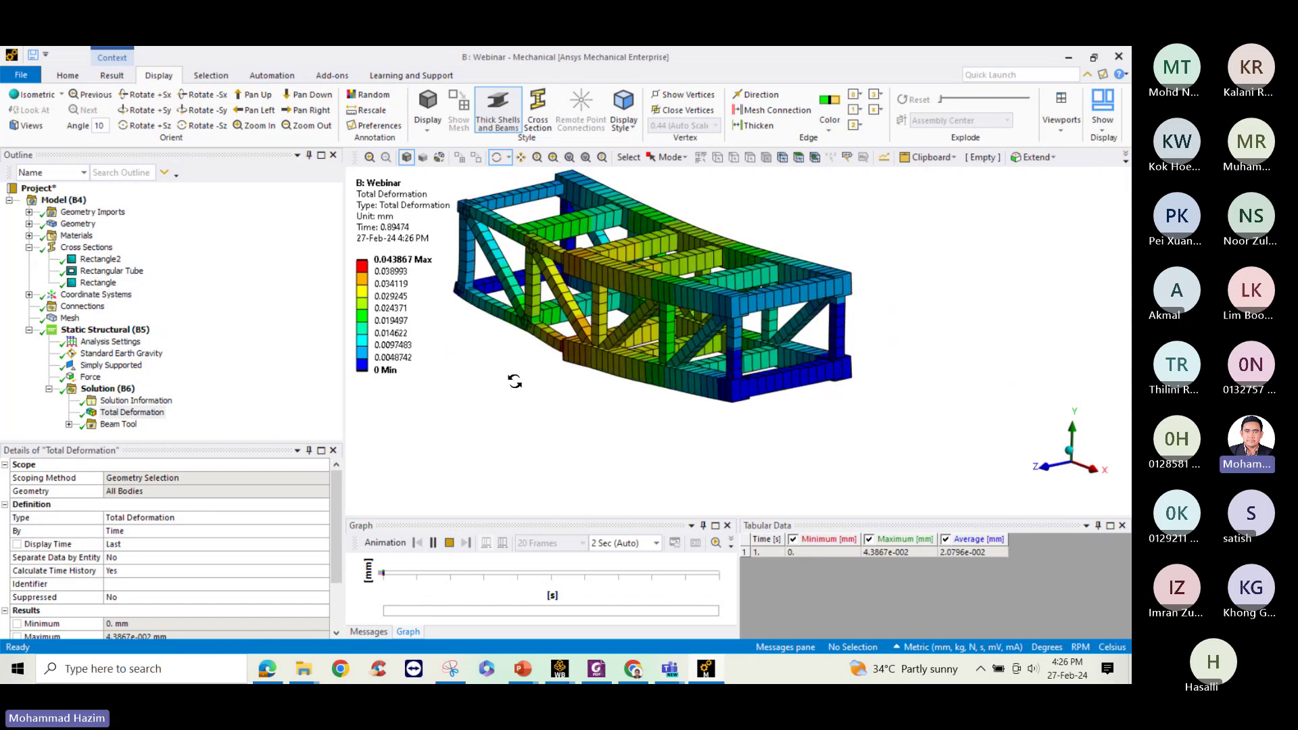
{"action": "left_click_drag", "start_coordinate": [525, 417], "coordinate": [506, 220]}
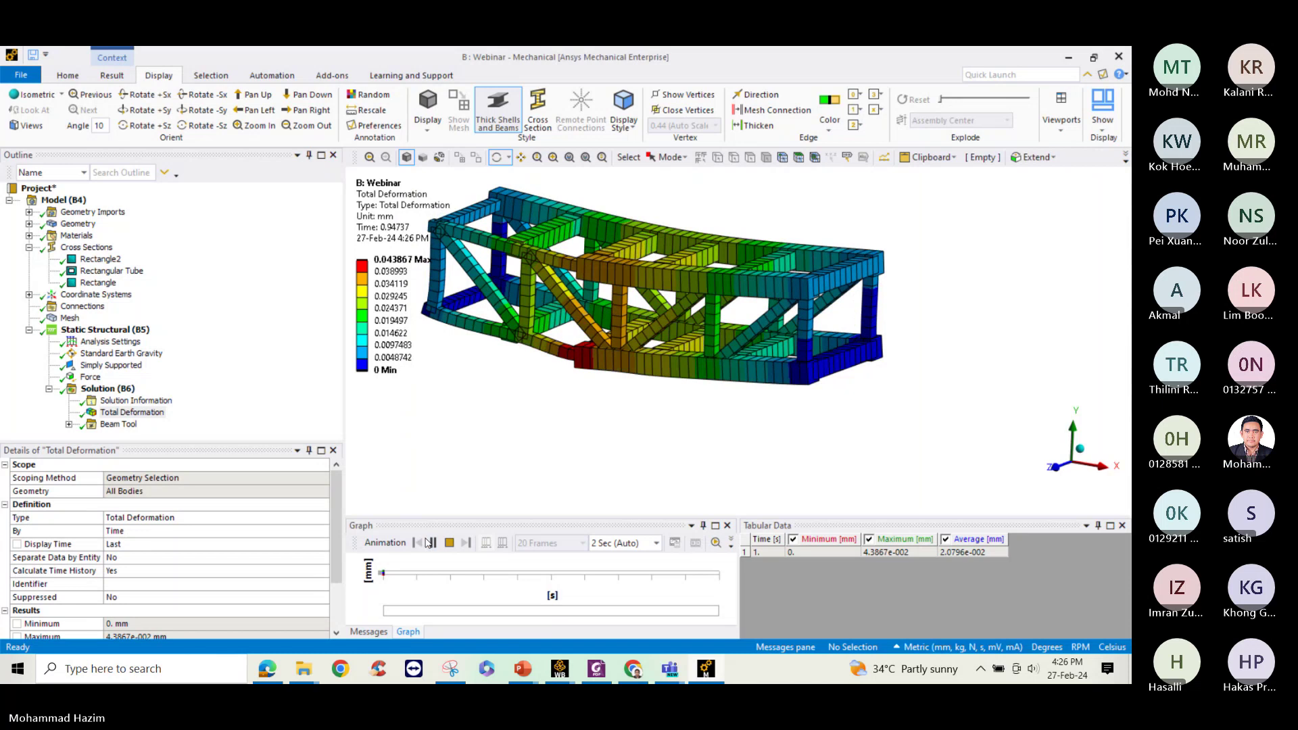
{"action": "left_click", "coordinate": [430, 543]}
{"action": "left_click", "coordinate": [497, 108]}
Set the Rectangle cross section's B and H dimensions to 10 mm each and solve the analysis again
{"action": "left_click", "coordinate": [100, 283]}
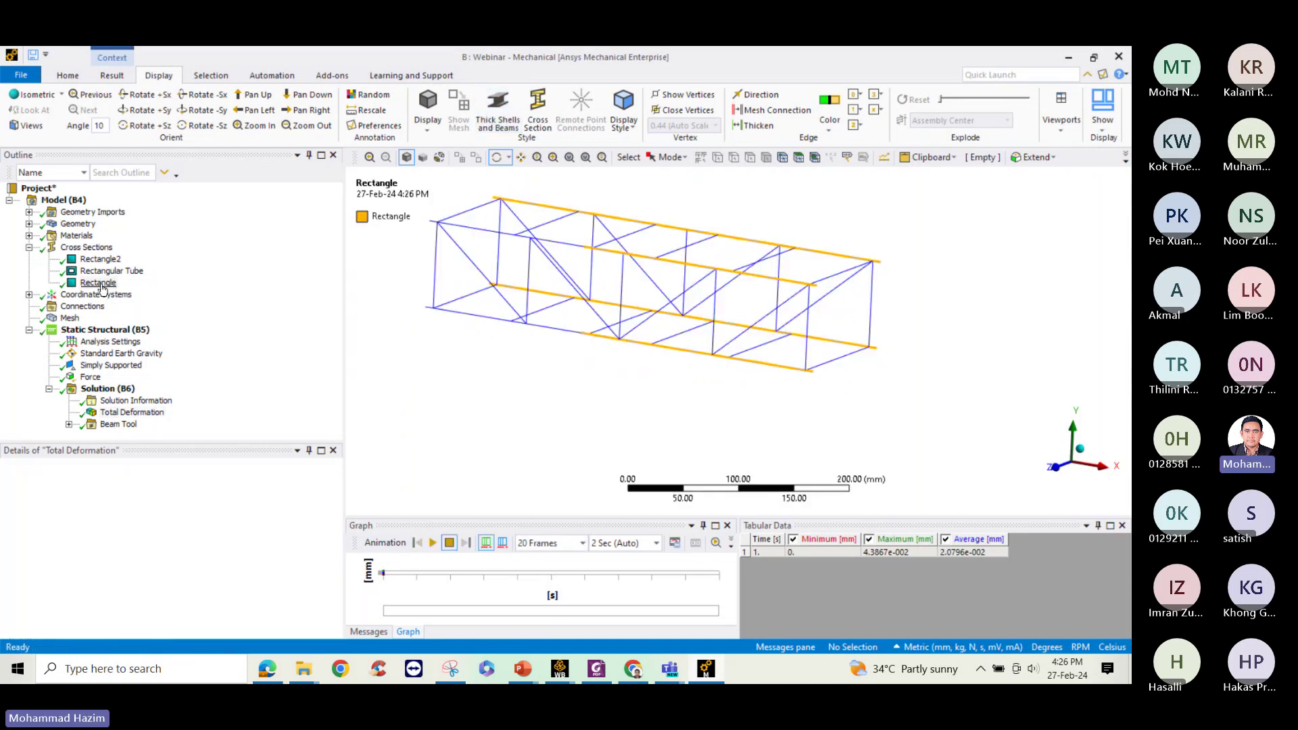
{"action": "left_click", "coordinate": [108, 262]}
{"action": "left_click", "coordinate": [110, 283]}
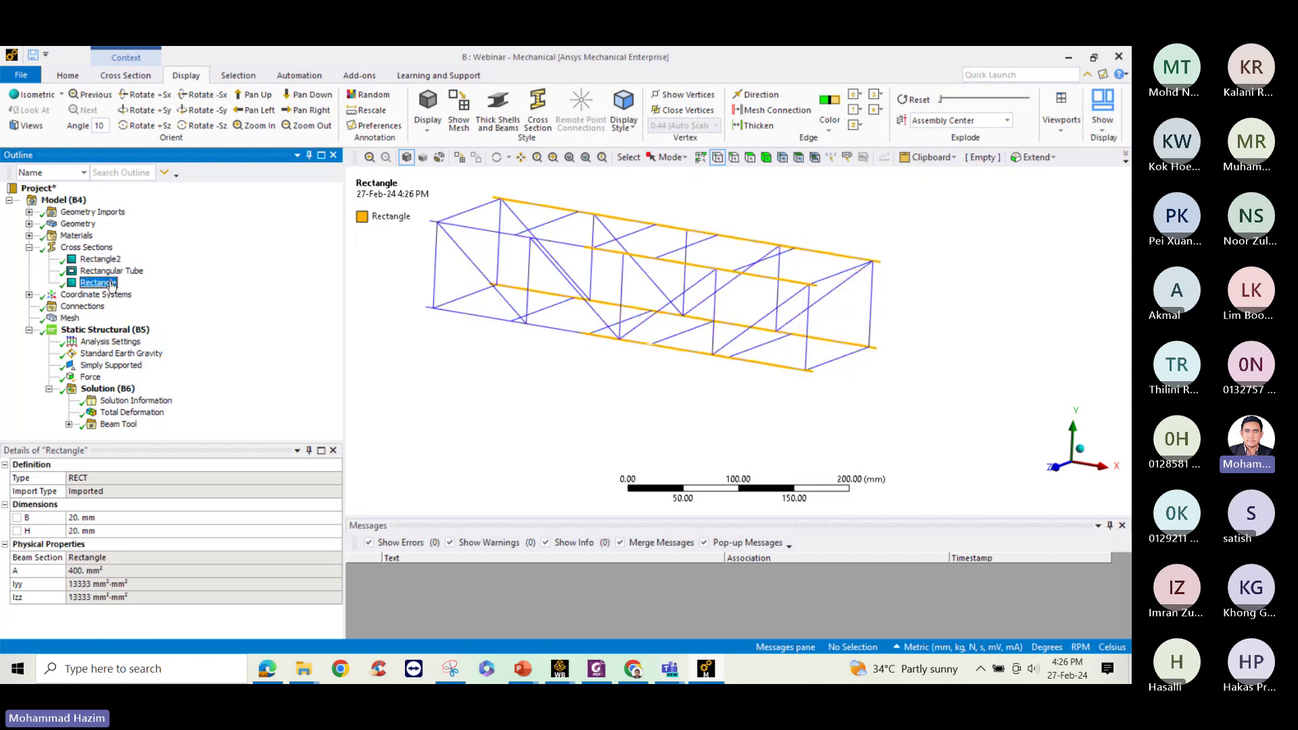
{"action": "right_click", "coordinate": [111, 285]}
{"action": "key", "text": "Escape"}
{"action": "left_click", "coordinate": [113, 517]}
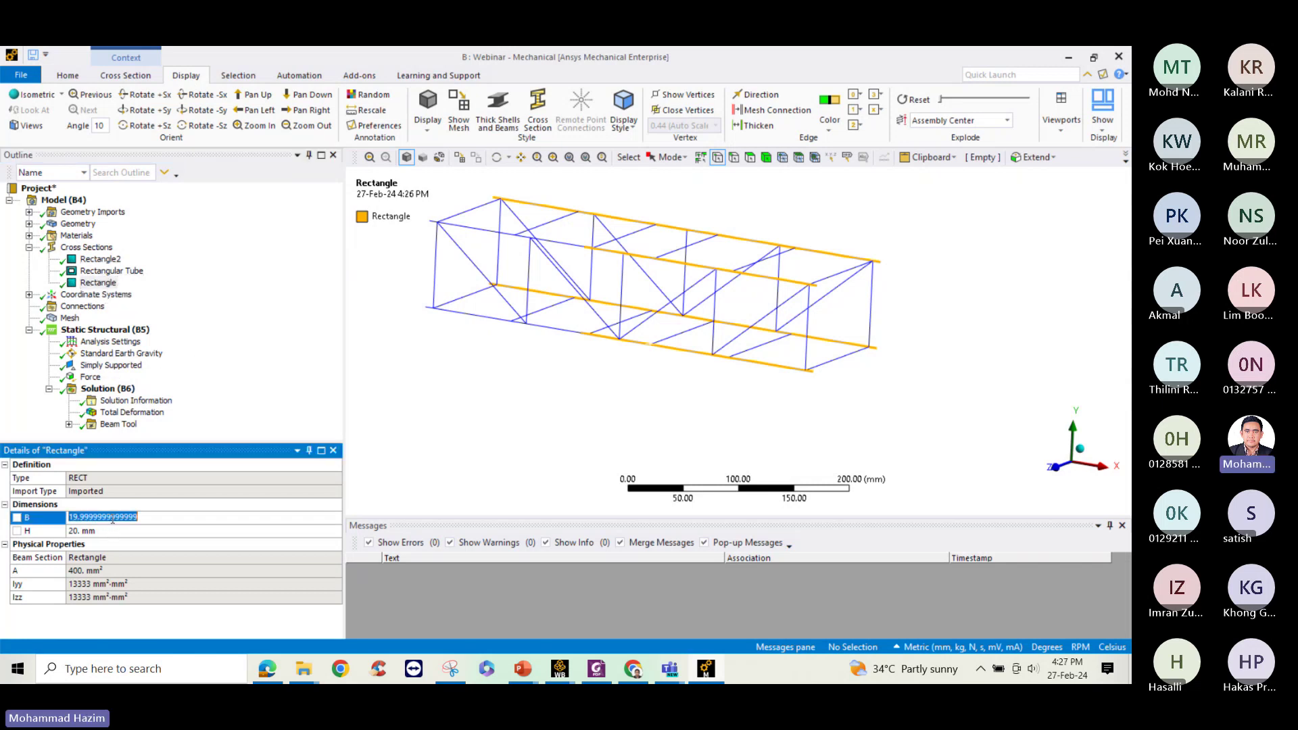
{"action": "type", "text": "20"}
{"action": "left_click", "coordinate": [166, 530]}
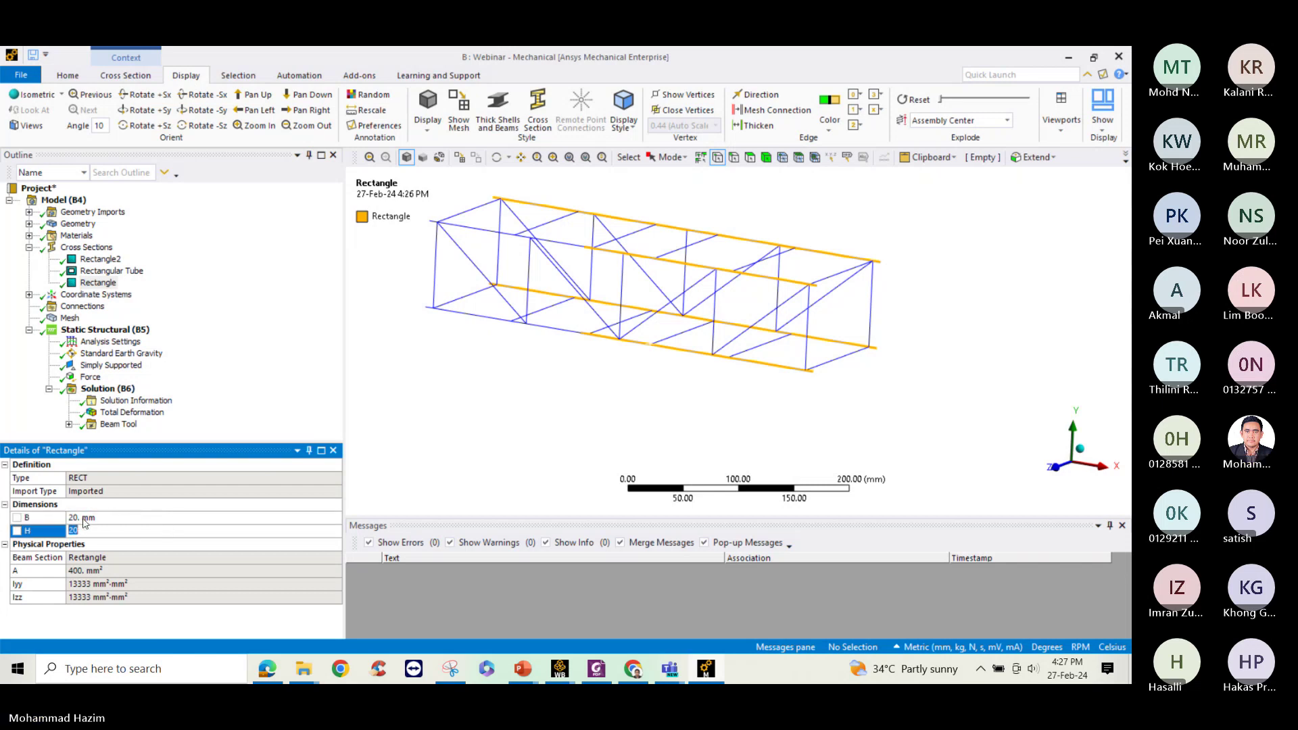
{"action": "left_click", "coordinate": [110, 516]}
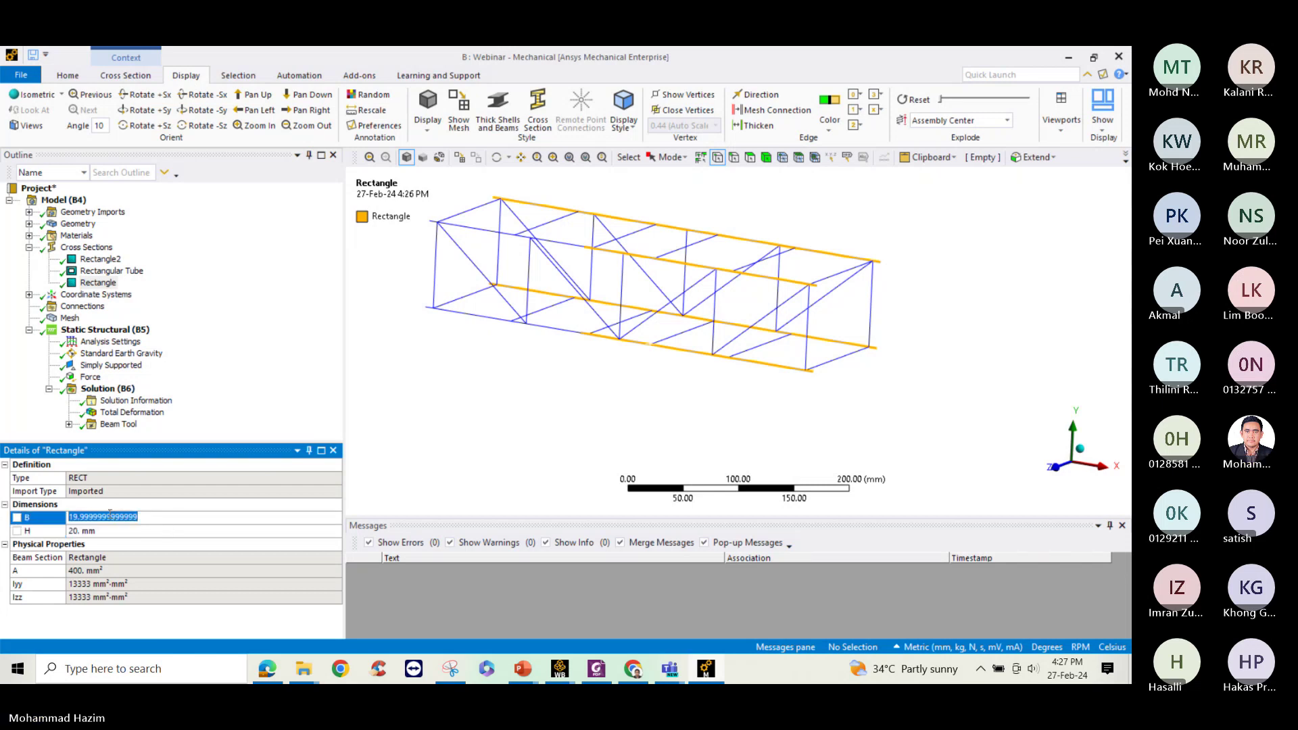
{"action": "type", "text": "20"}
{"action": "key", "text": "BackSpace"}
{"action": "type", "text": "1"}
{"action": "left_click", "coordinate": [122, 533]}
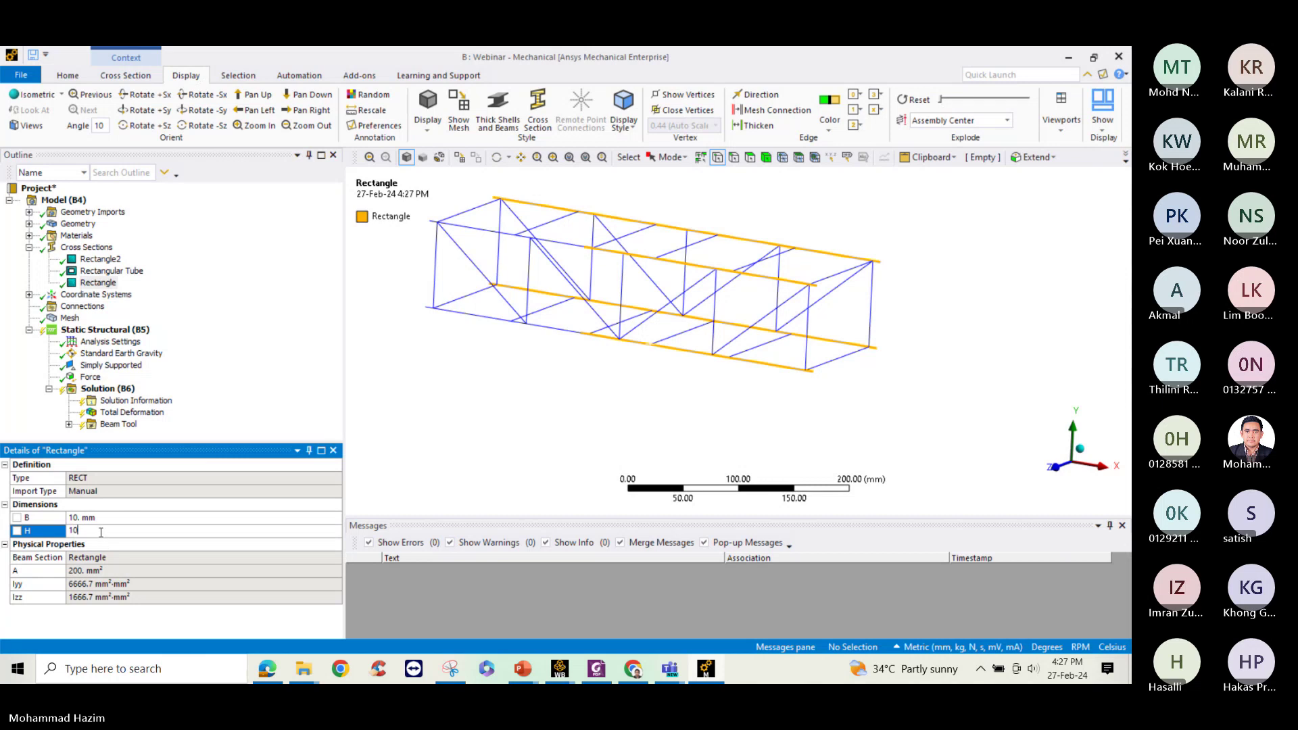
{"action": "left_click", "coordinate": [277, 386]}
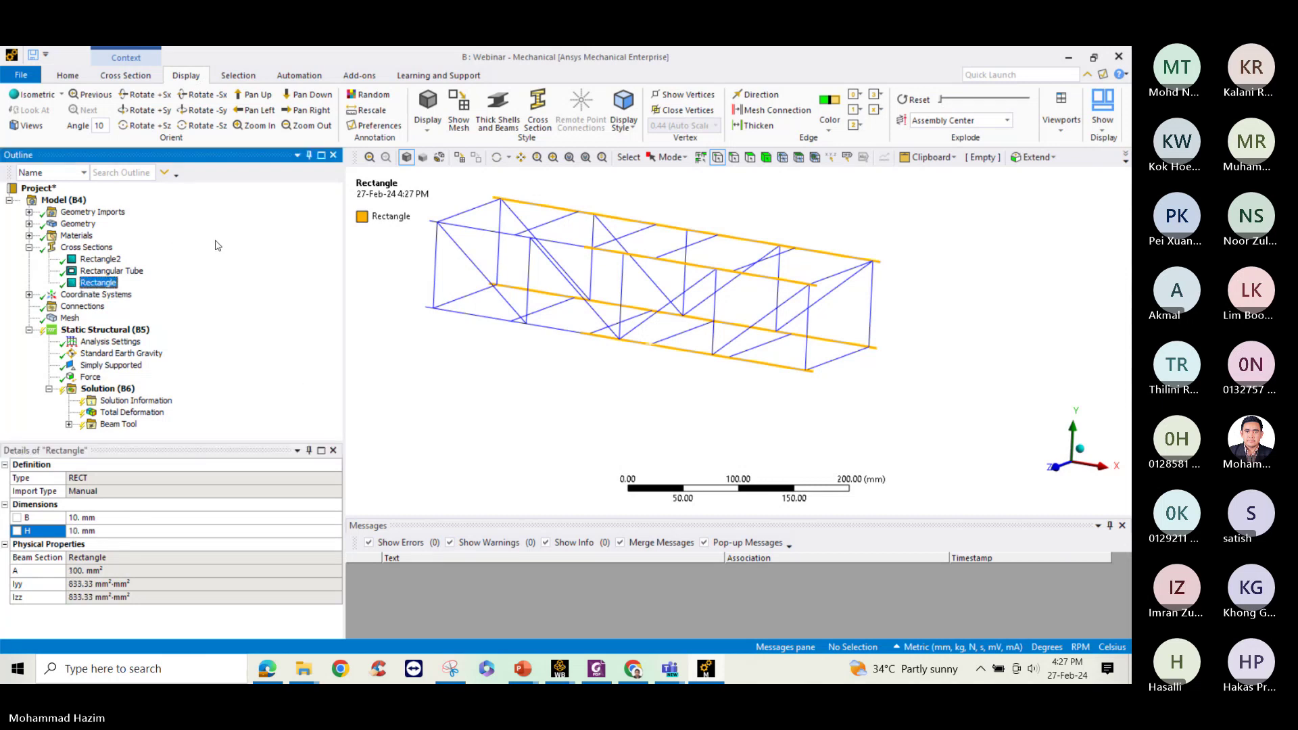
{"action": "right_click", "coordinate": [109, 388]}
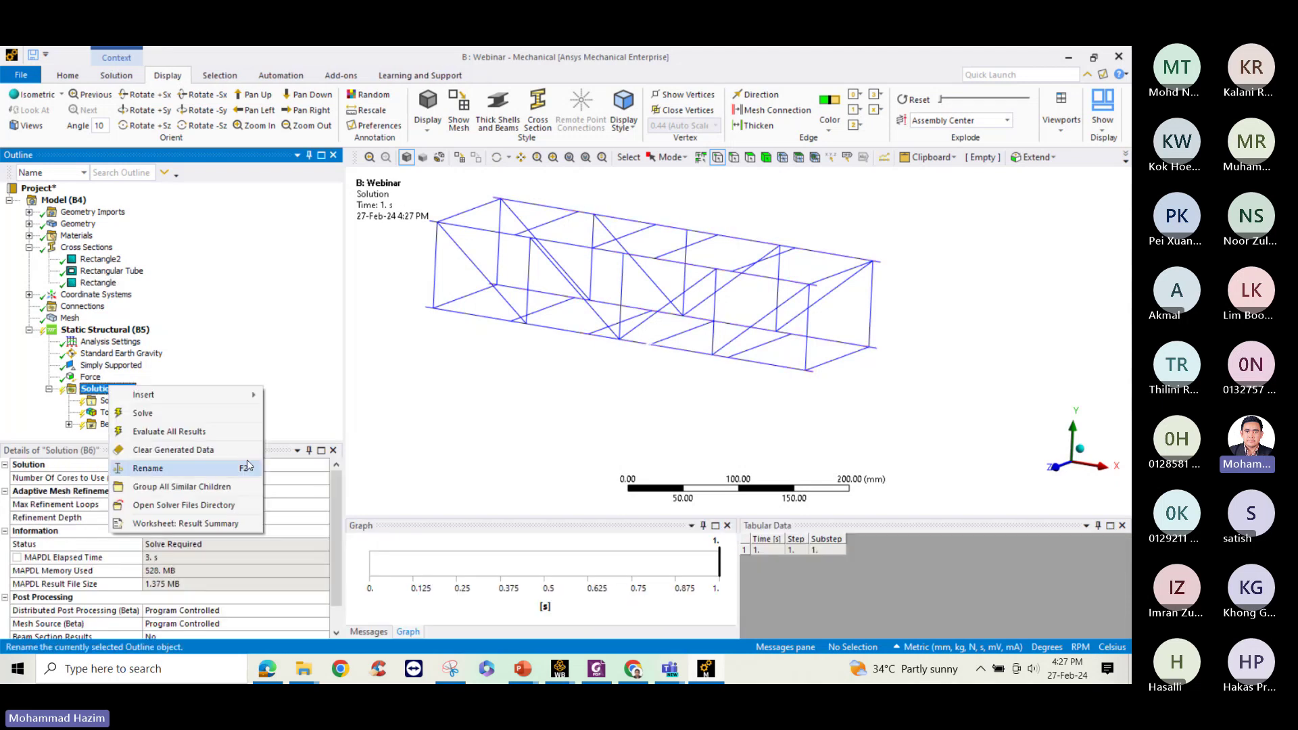
{"action": "left_click", "coordinate": [162, 413]}
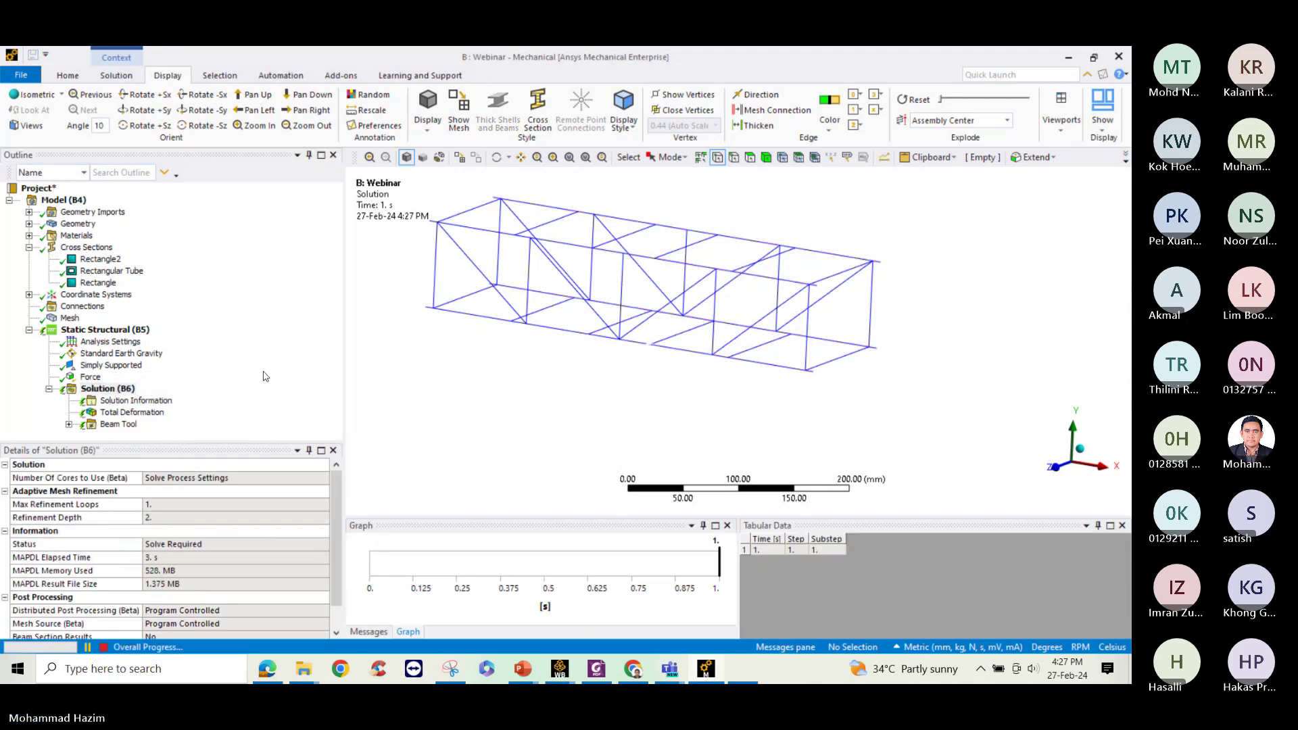
Display the truss with thick shells and beams and solid cross sections to examine the Rectangle members
{"action": "left_click", "coordinate": [109, 284]}
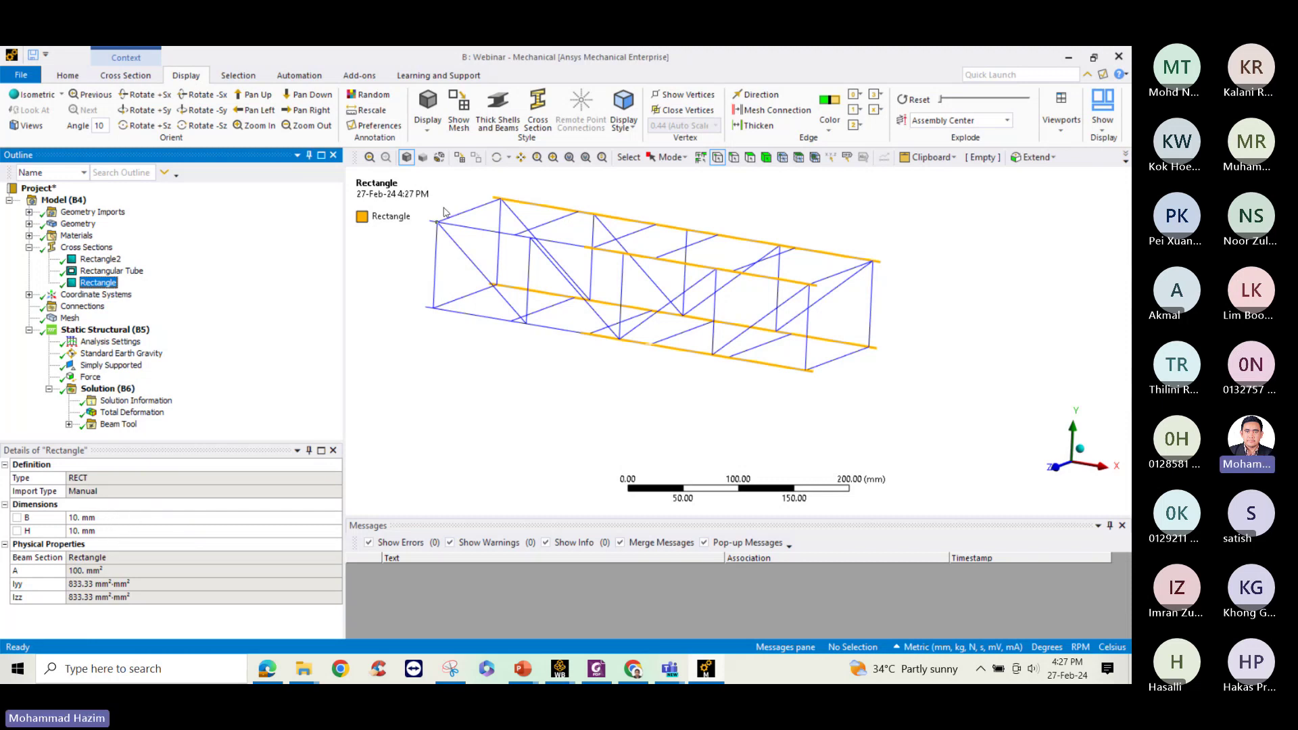
{"action": "left_click", "coordinate": [502, 106]}
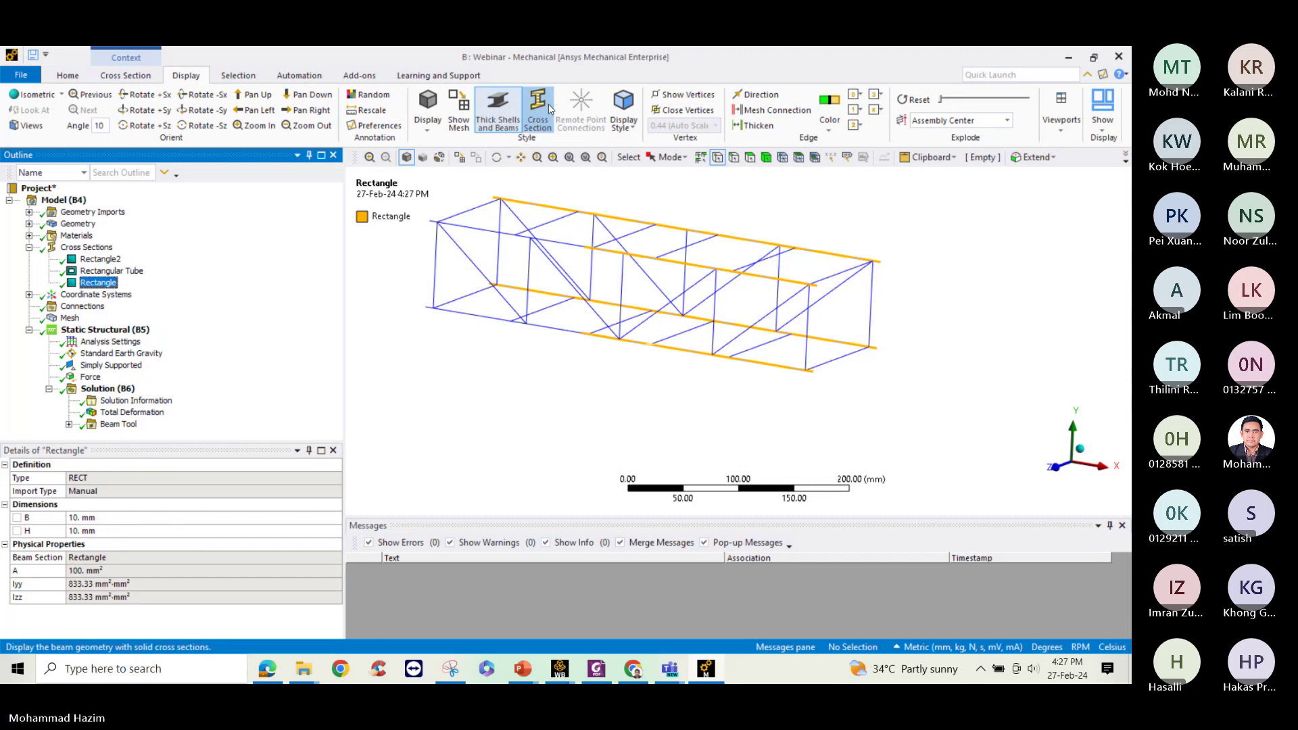
{"action": "left_click", "coordinate": [549, 109]}
{"action": "middle_click_drag", "start_coordinate": [522, 179], "coordinate": [576, 253]}
{"action": "middle_click_drag", "start_coordinate": [539, 388], "coordinate": [448, 411]}
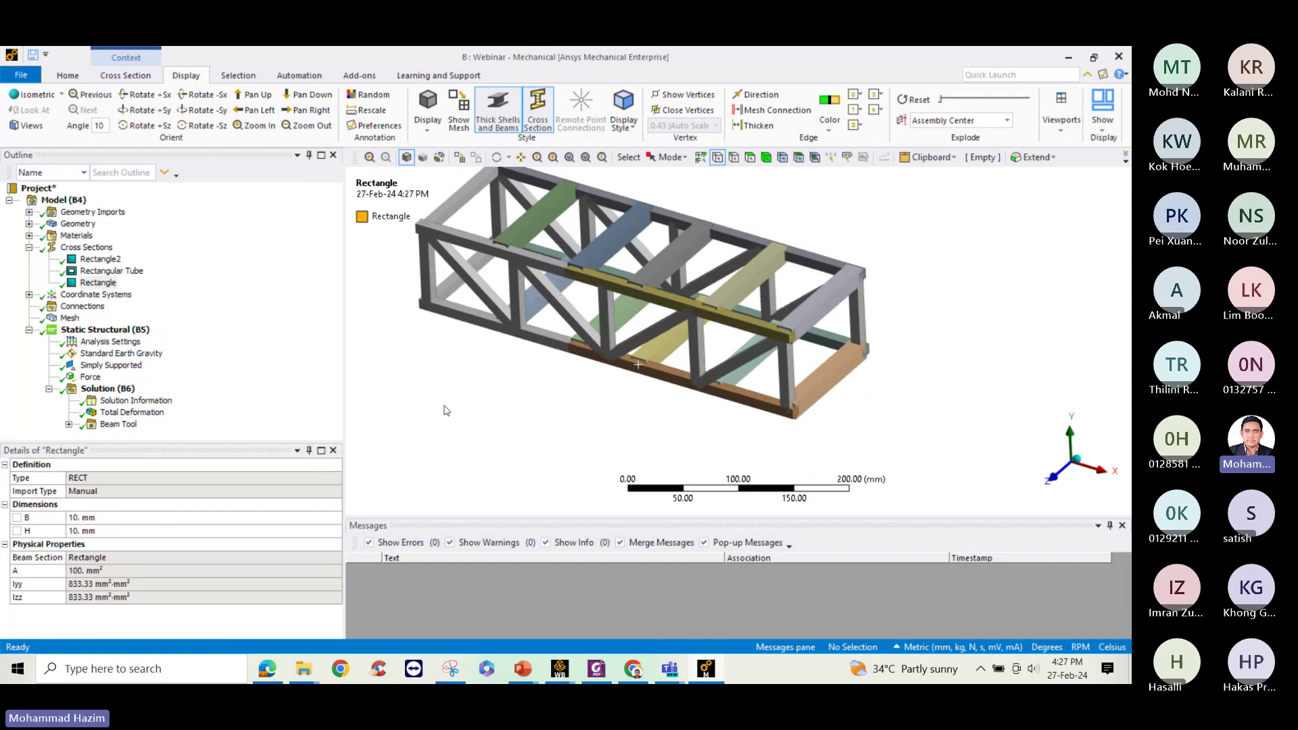
View the Beam Tool's Direct Stress, Minimum Combined Stress and Maximum Combined Stress results, then return to the Beam Tool object
{"action": "left_click", "coordinate": [68, 424]}
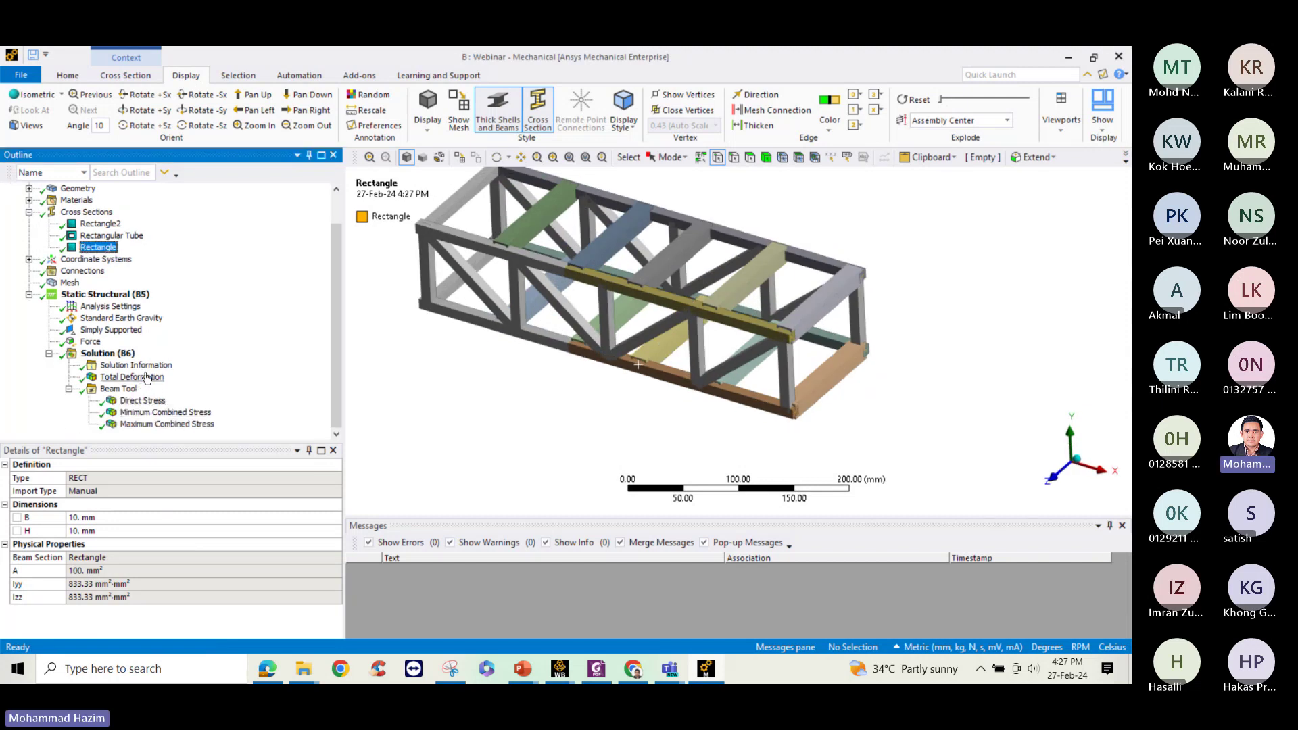
{"action": "left_click", "coordinate": [142, 400]}
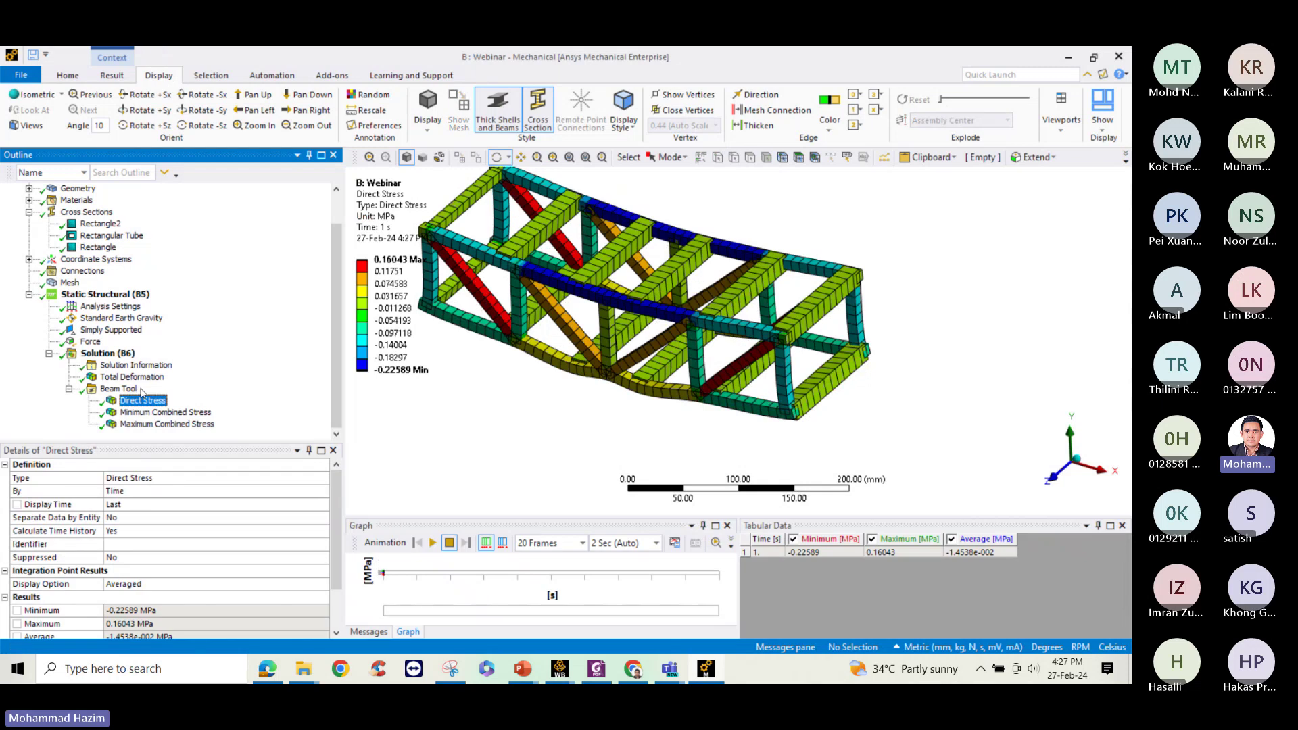
{"action": "left_click", "coordinate": [168, 412]}
{"action": "left_click", "coordinate": [176, 424]}
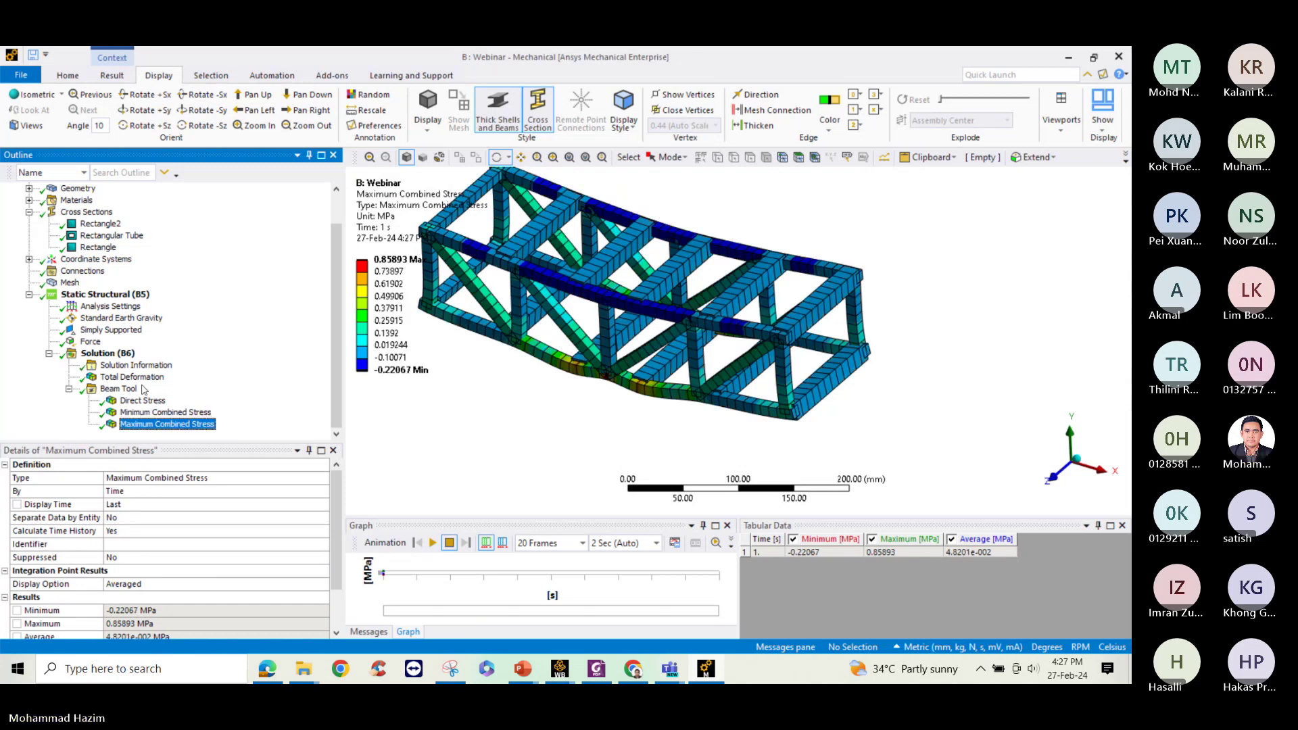
{"action": "left_click", "coordinate": [138, 389]}
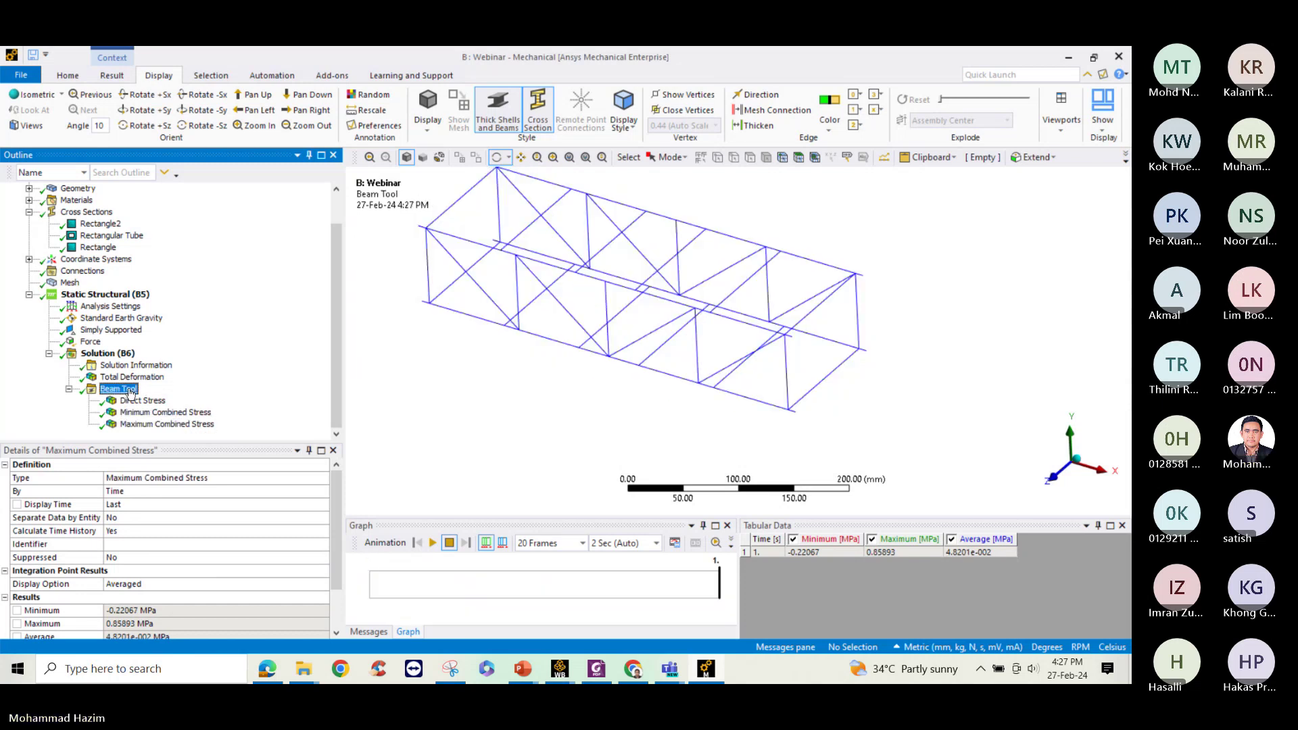
{"action": "middle_click_drag", "start_coordinate": [459, 312], "coordinate": [485, 294]}
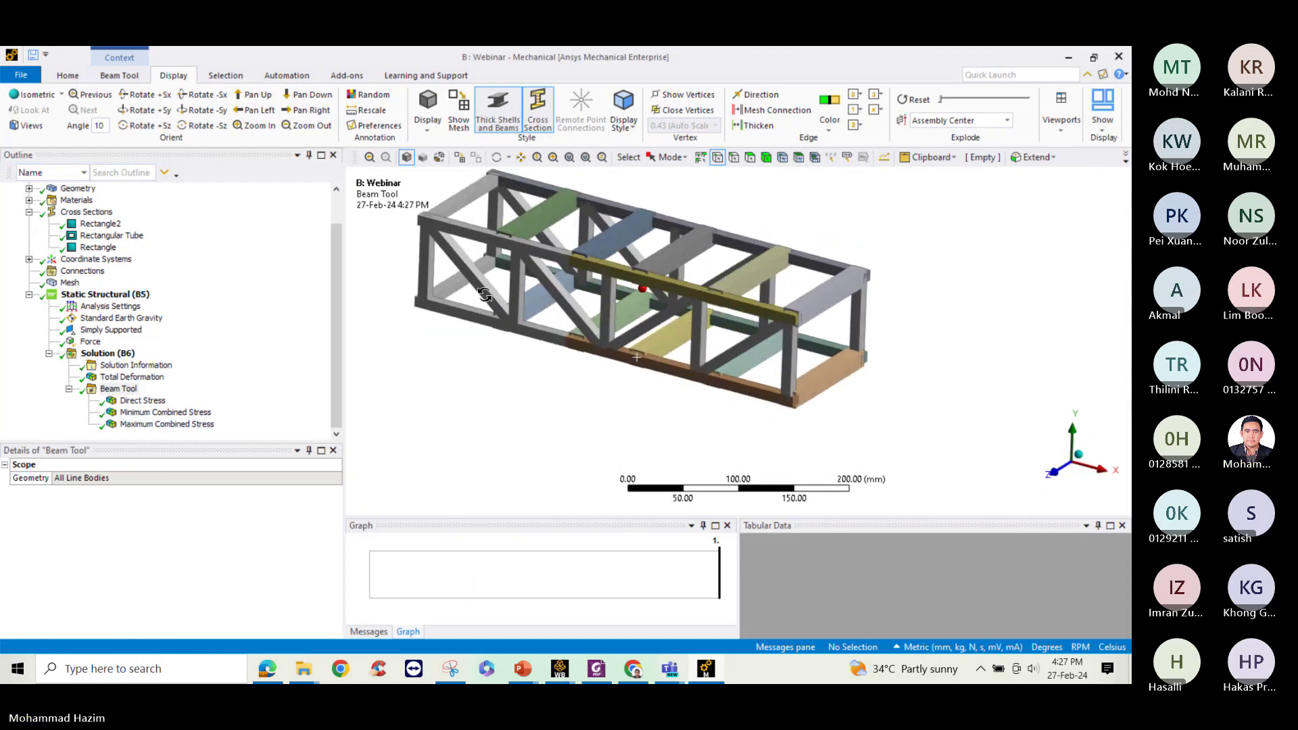
{"action": "scroll", "coordinate": [248, 375], "scroll_direction": "up", "scroll_amount": 1}
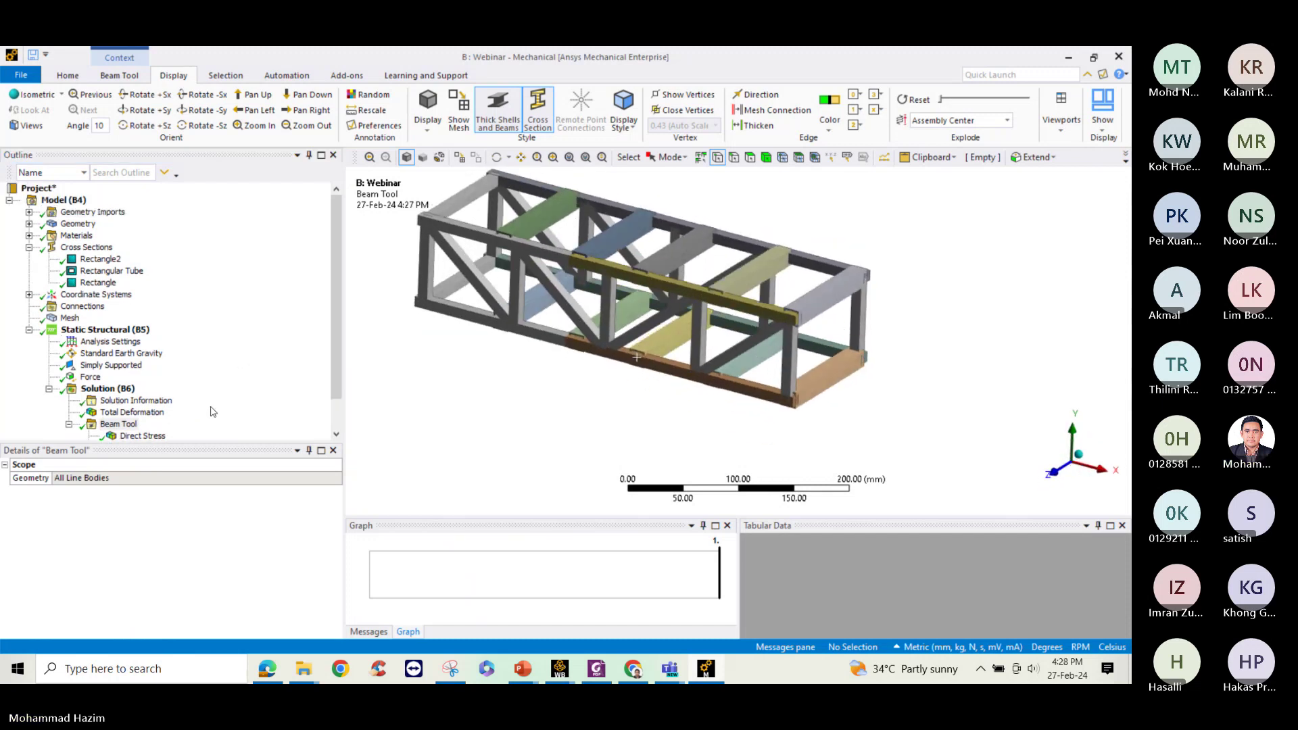
{"action": "scroll", "coordinate": [248, 378], "scroll_direction": "down", "scroll_amount": 1}
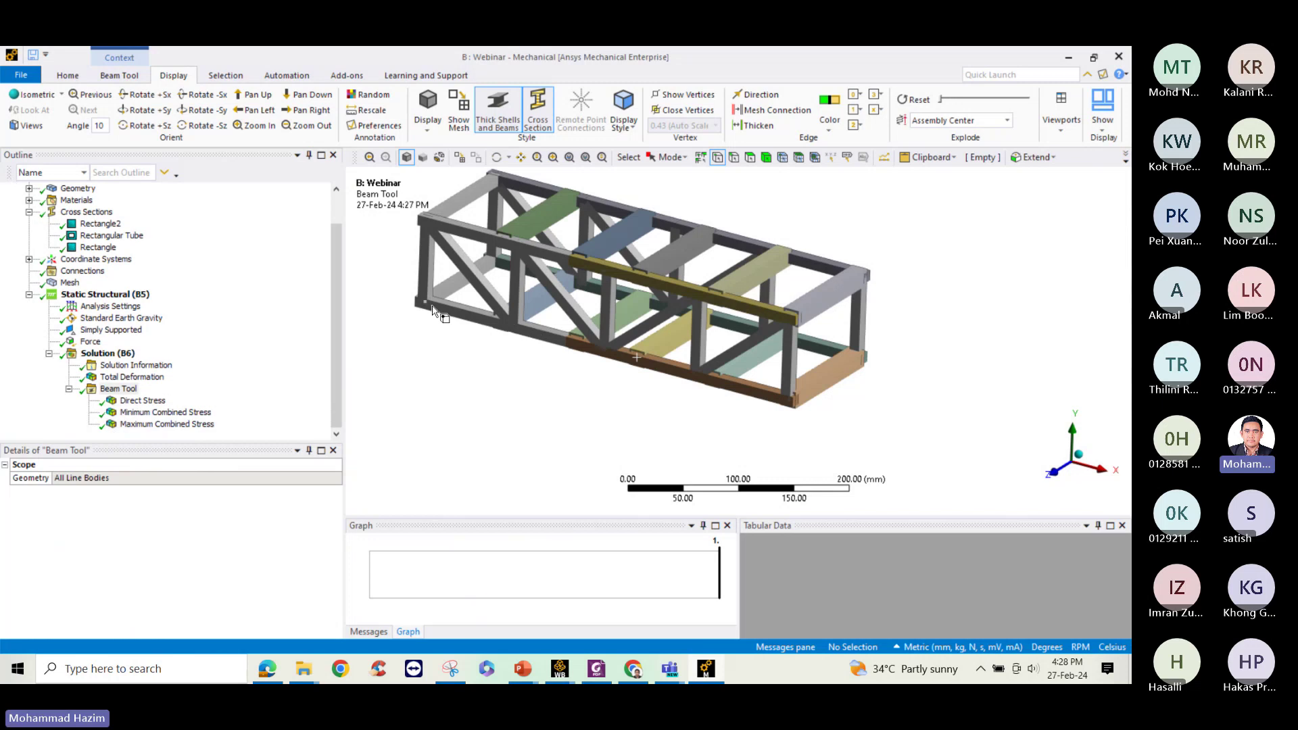
{"action": "left_click_drag", "start_coordinate": [336, 290], "coordinate": [345, 260]}
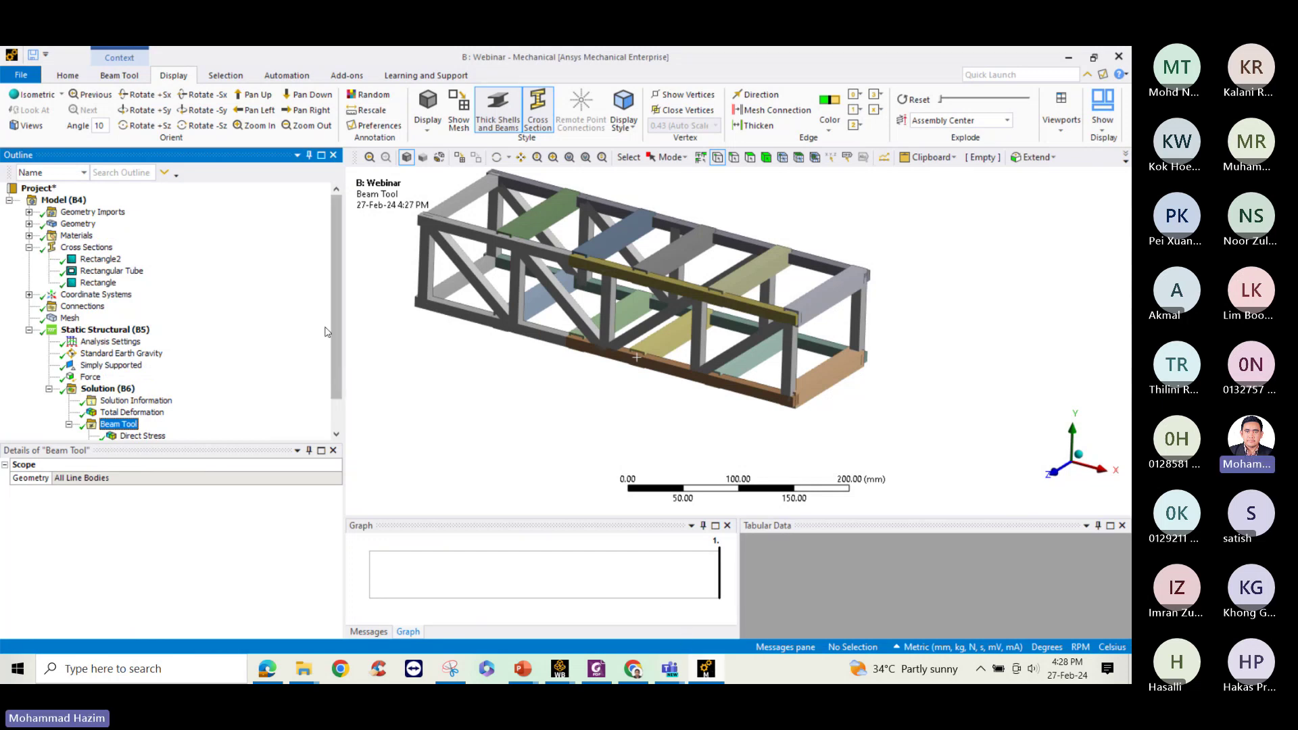
{"action": "left_click_drag", "start_coordinate": [338, 329], "coordinate": [338, 388]}
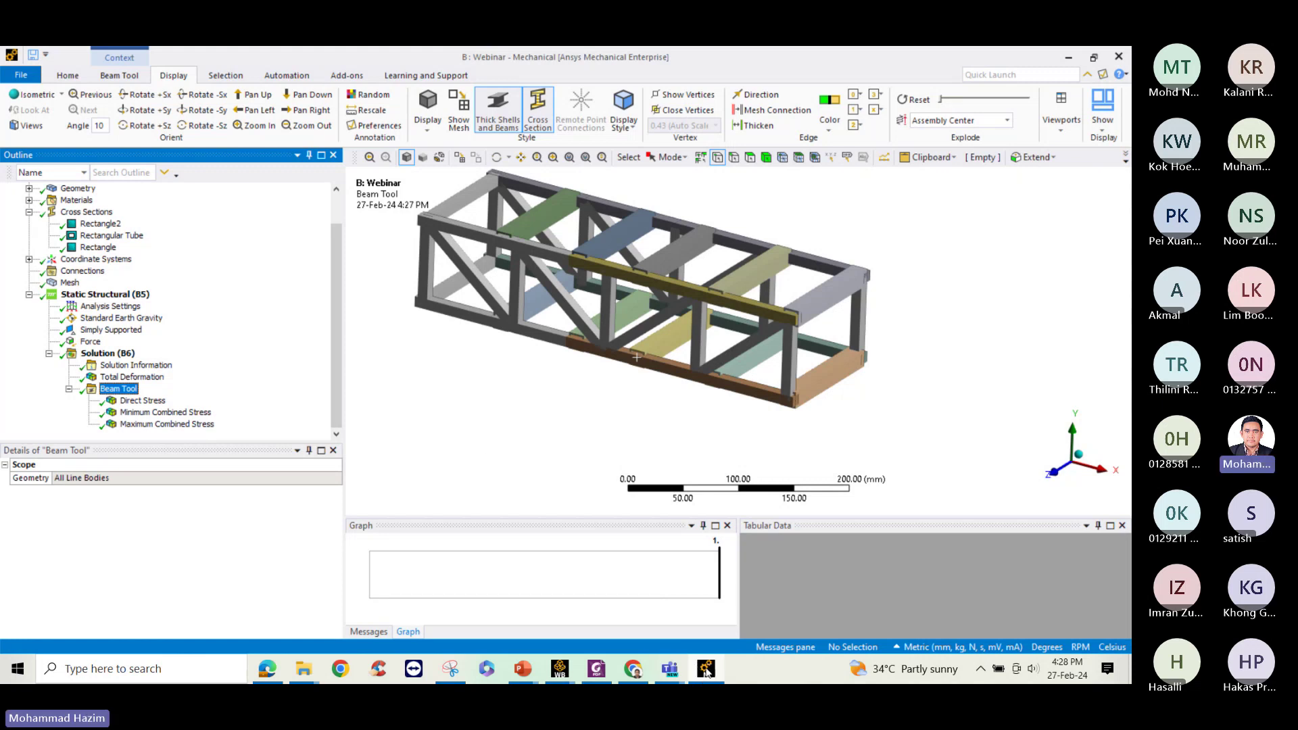
Switch to the PowerPoint slide show with the Share topology slide
{"action": "mouse_move", "coordinate": [706, 671]}
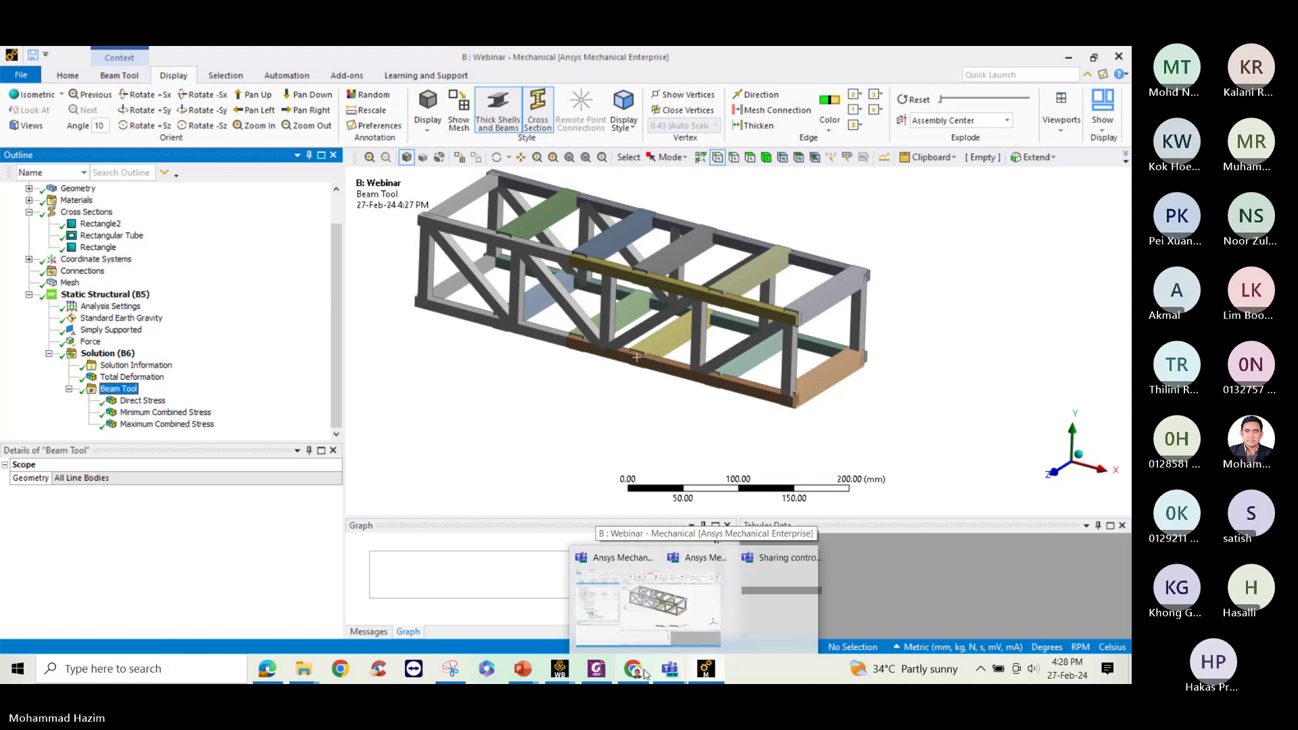
{"action": "left_click", "coordinate": [522, 669]}
{"action": "left_click", "coordinate": [641, 609]}
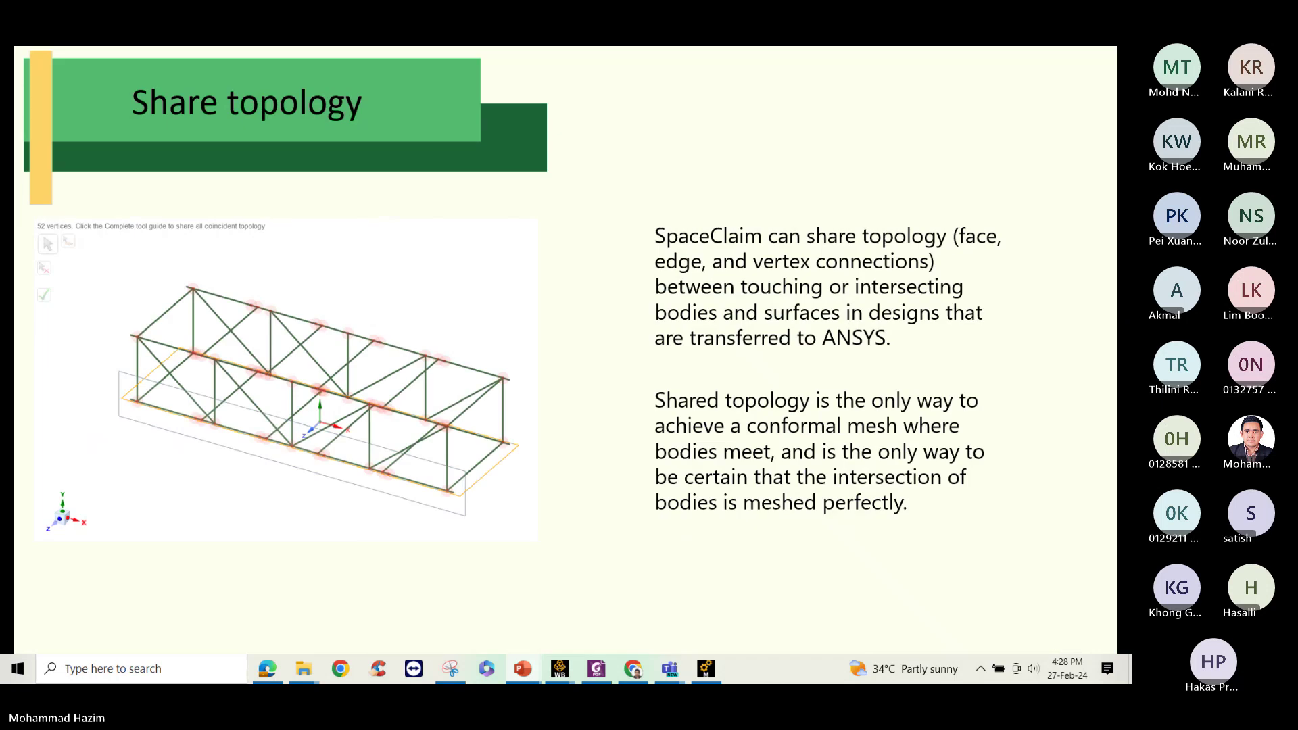
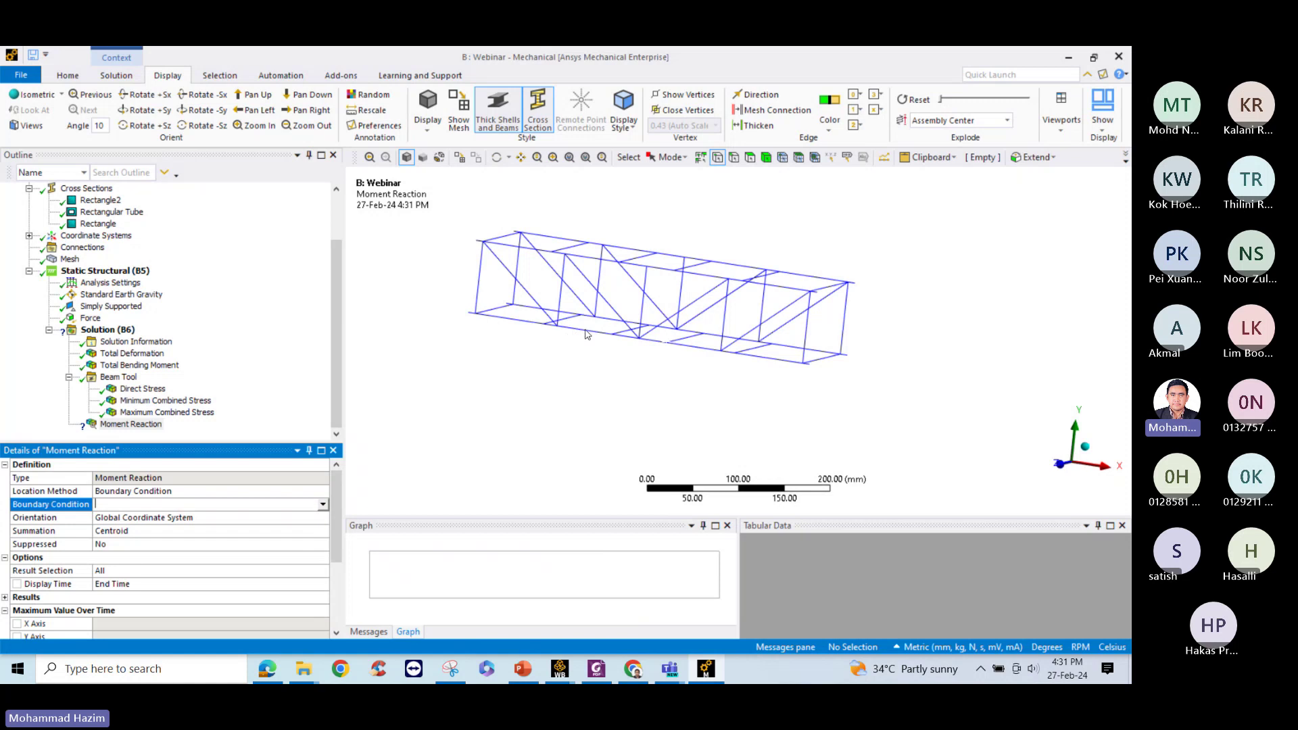
Try to pick a short segment of the truss's upper chord as an edge for the Moment Reaction result
{"action": "left_click", "coordinate": [733, 157]}
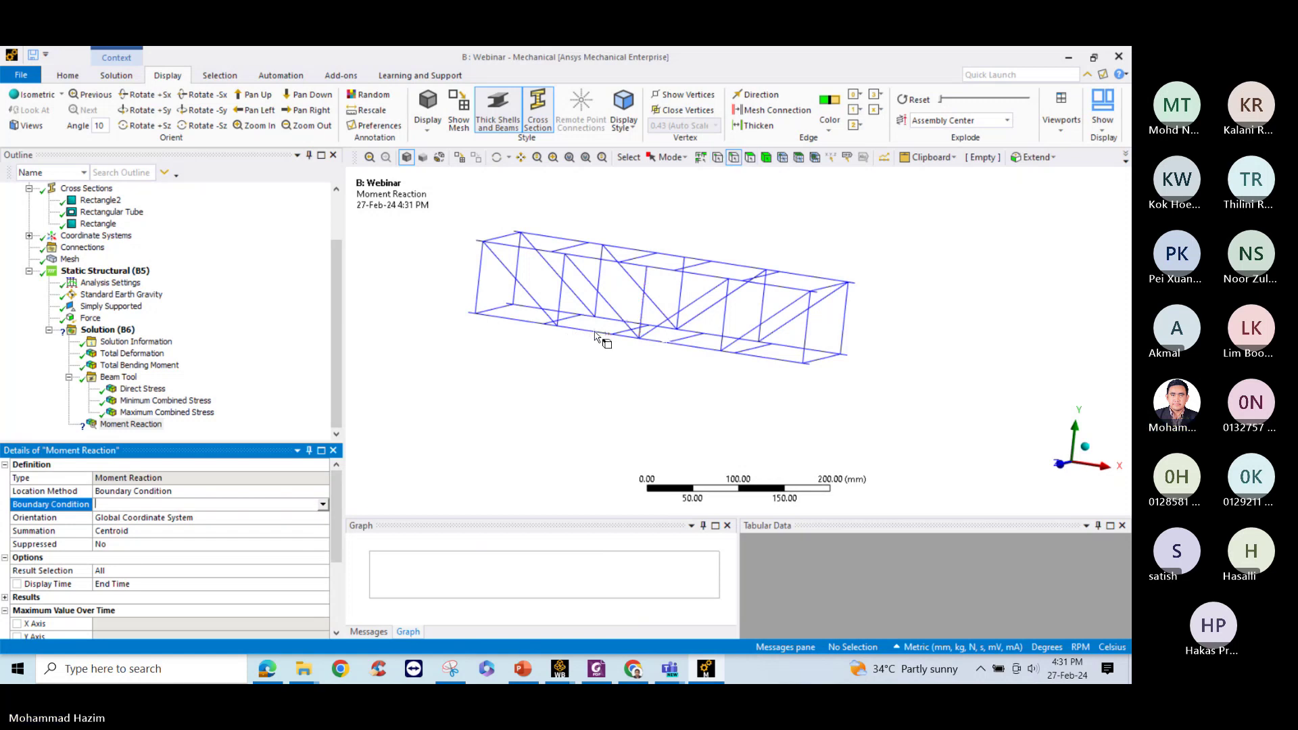
{"action": "left_click", "coordinate": [595, 332]}
{"action": "scroll", "coordinate": [598, 341], "scroll_direction": "up", "scroll_amount": 2}
{"action": "scroll", "coordinate": [575, 337], "scroll_direction": "down", "scroll_amount": 4}
{"action": "scroll", "coordinate": [567, 331], "scroll_direction": "up", "scroll_amount": 3}
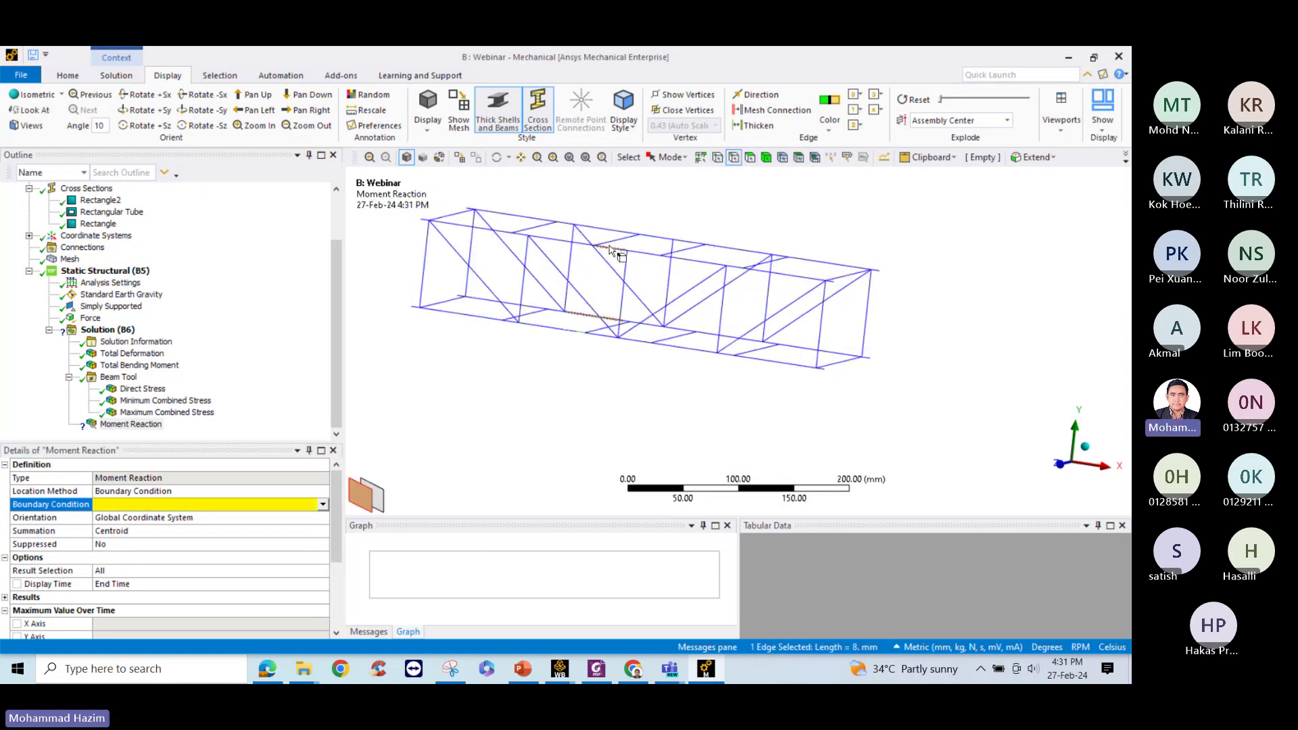
{"action": "left_click", "coordinate": [591, 316]}
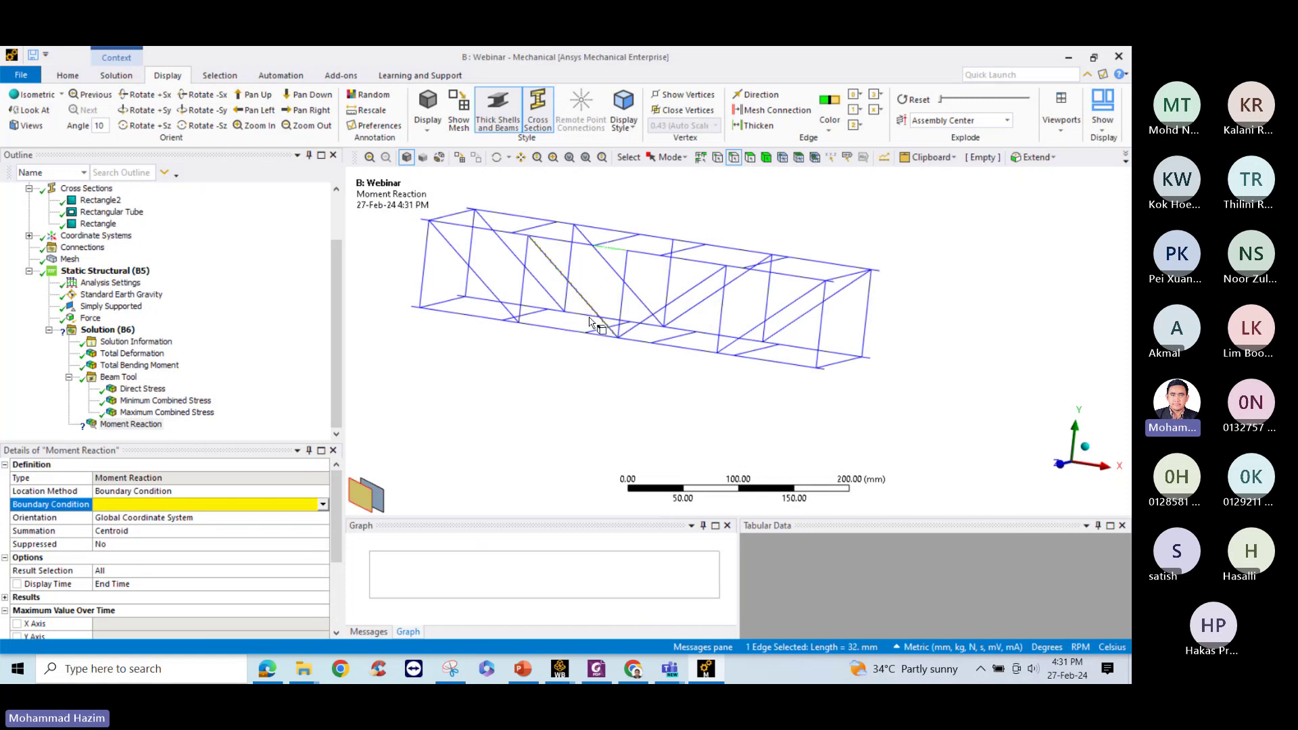
{"action": "middle_click_drag", "start_coordinate": [616, 263], "coordinate": [608, 275]}
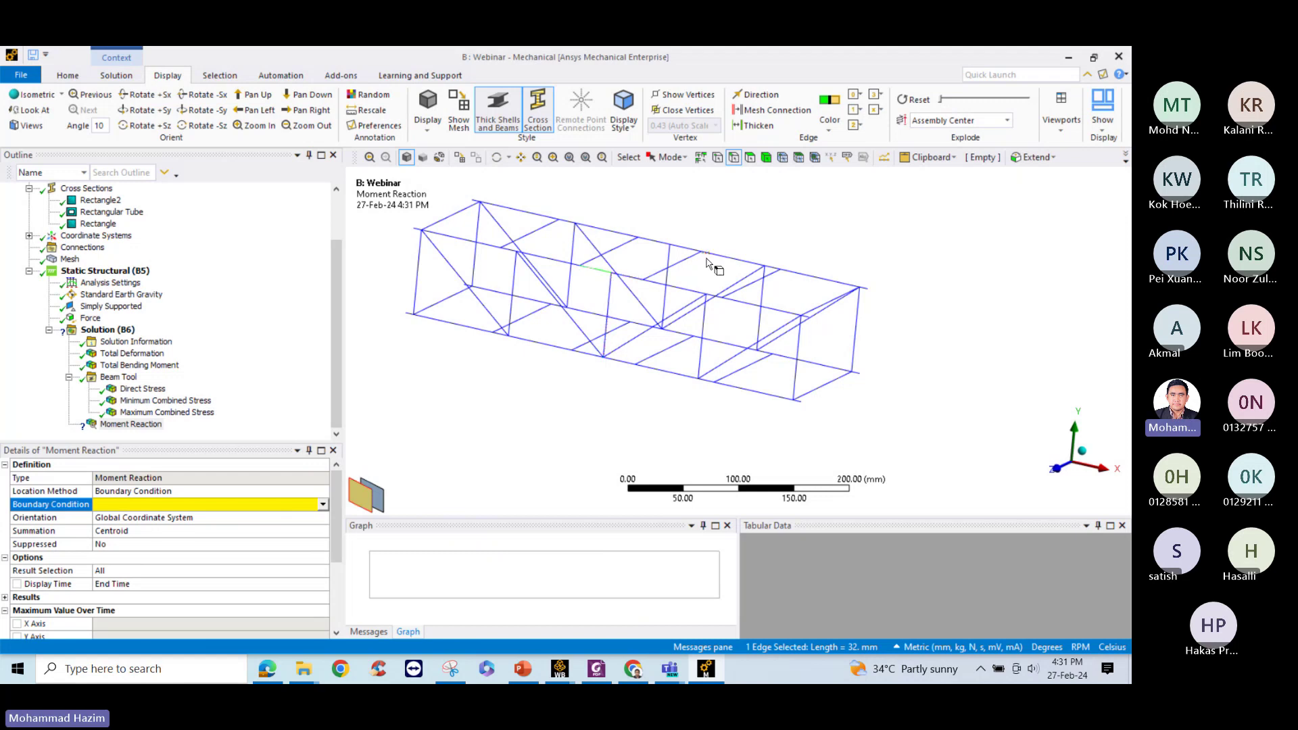
Set the Moment Reaction's boundary condition to Simply Supported, evaluate all results, and examine its maximum and minimum values over time
{"action": "left_click", "coordinate": [324, 505]}
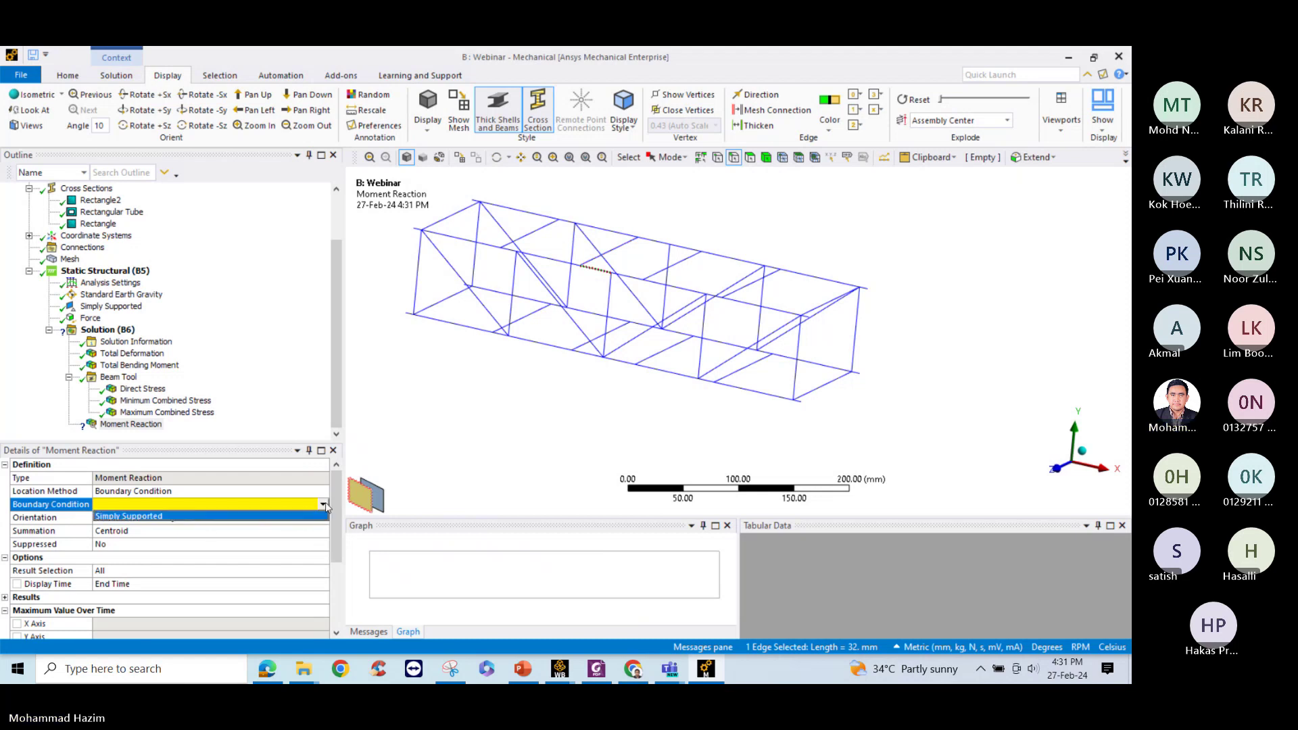
{"action": "left_click", "coordinate": [277, 515]}
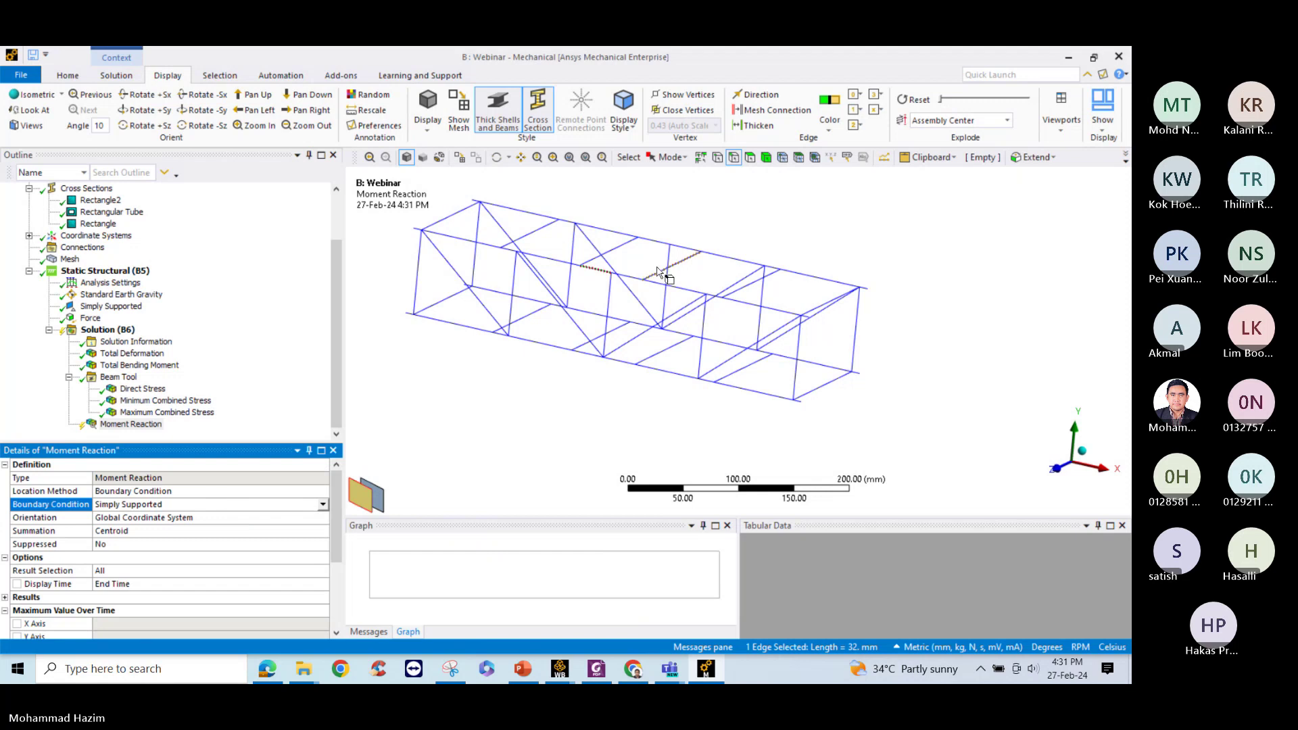
{"action": "scroll", "coordinate": [99, 582], "scroll_direction": "down", "scroll_amount": 2}
{"action": "scroll", "coordinate": [164, 540], "scroll_direction": "up", "scroll_amount": 2}
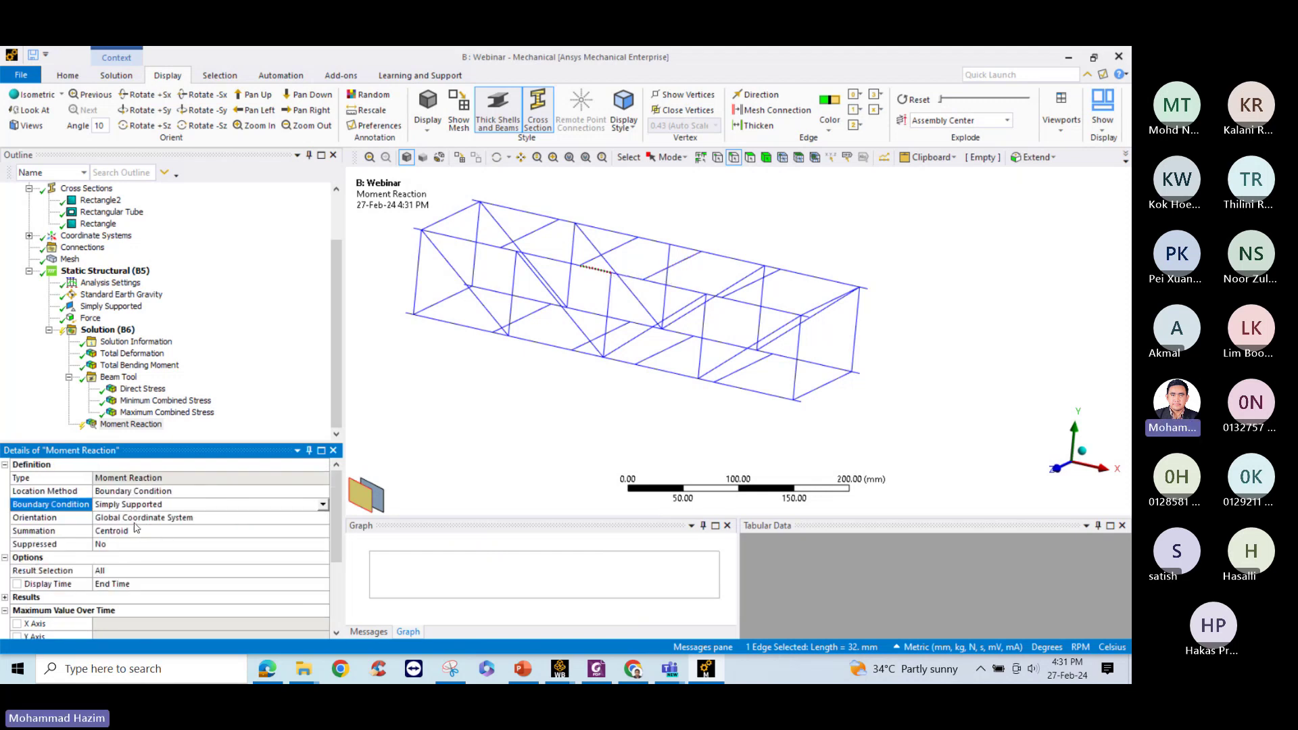
{"action": "right_click", "coordinate": [132, 424]}
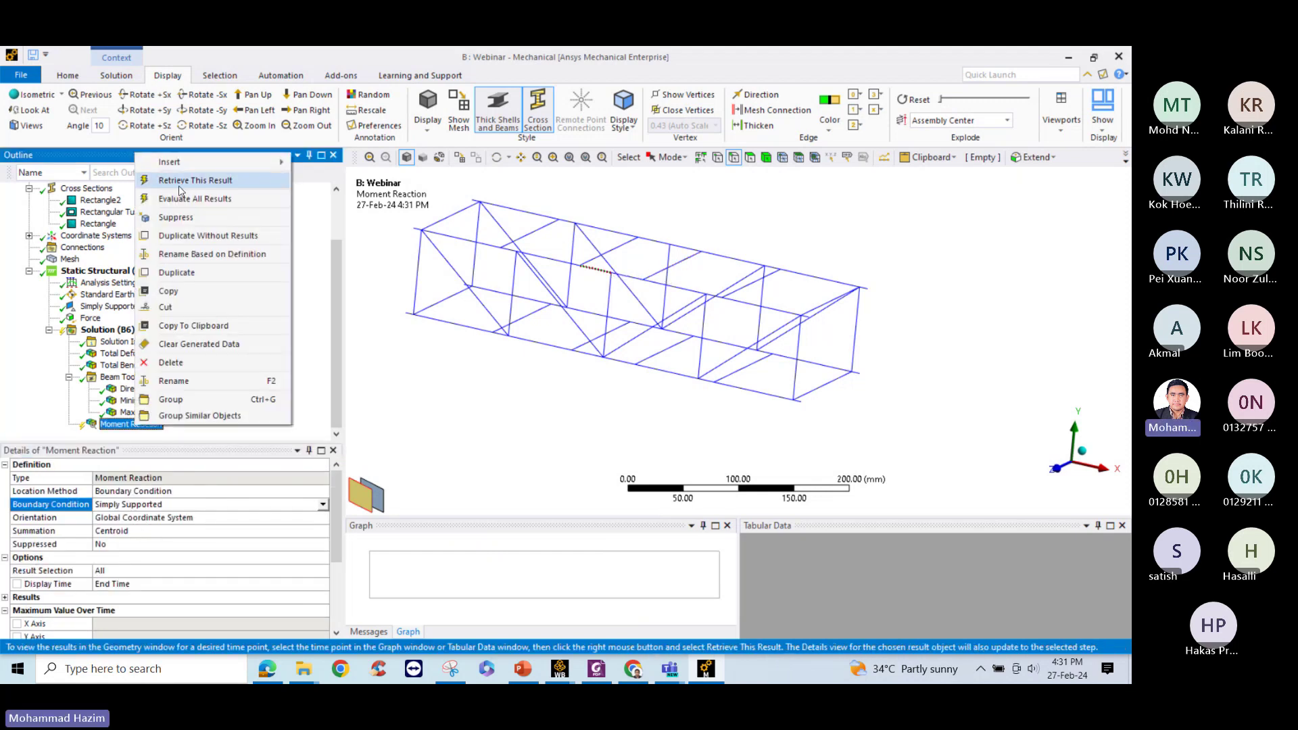
{"action": "left_click", "coordinate": [189, 200]}
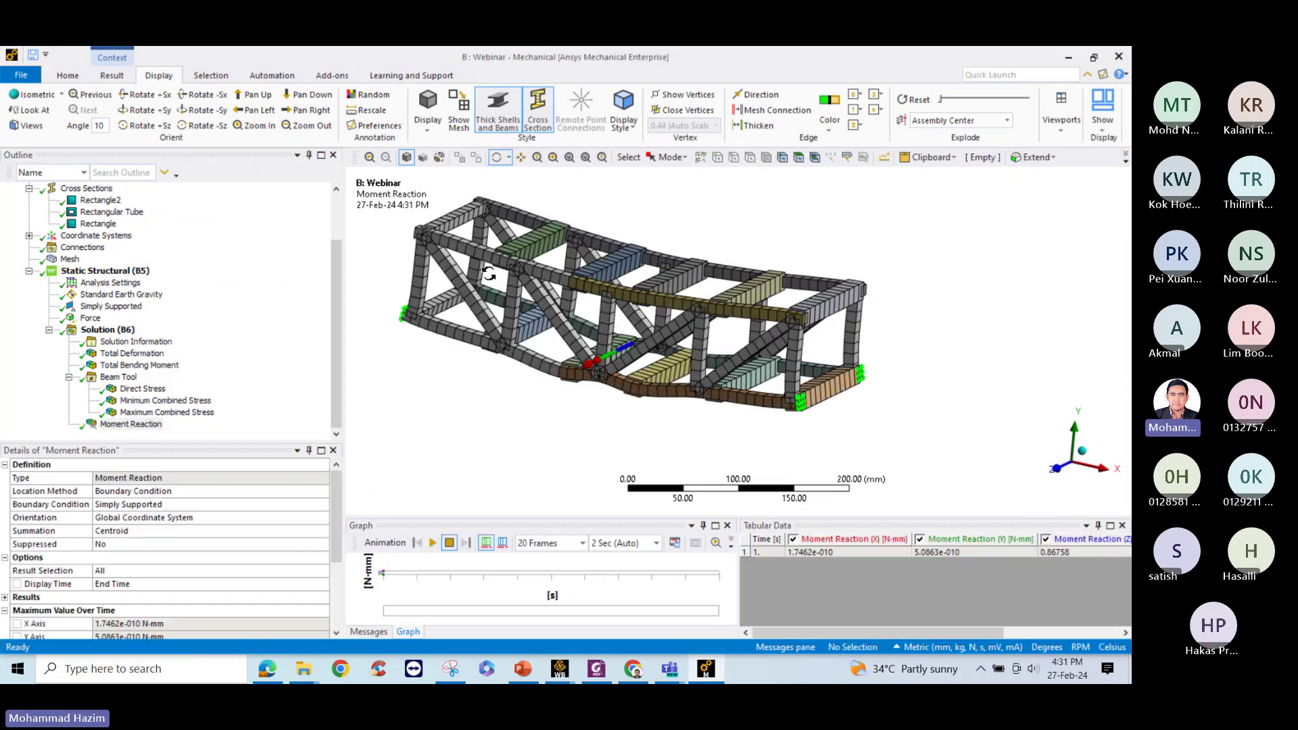
{"action": "left_click", "coordinate": [149, 425]}
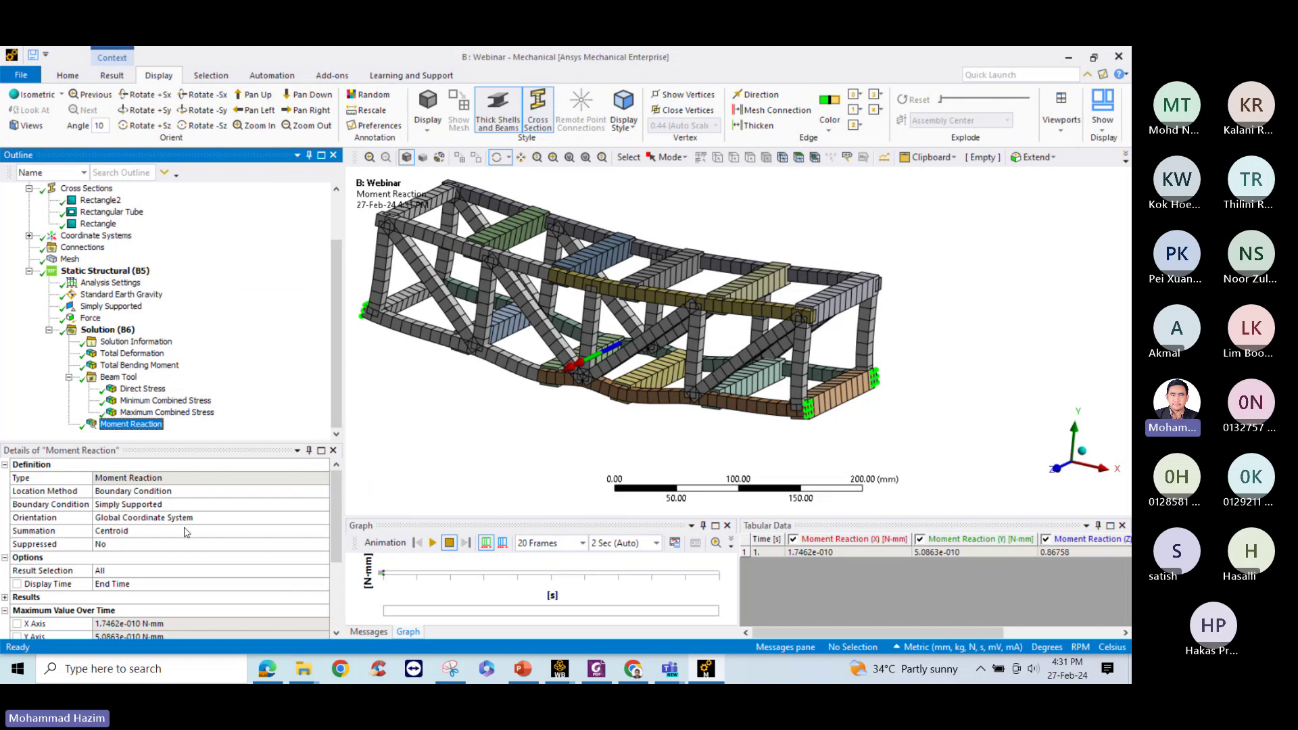
{"action": "scroll", "coordinate": [108, 520], "scroll_direction": "down", "scroll_amount": 3}
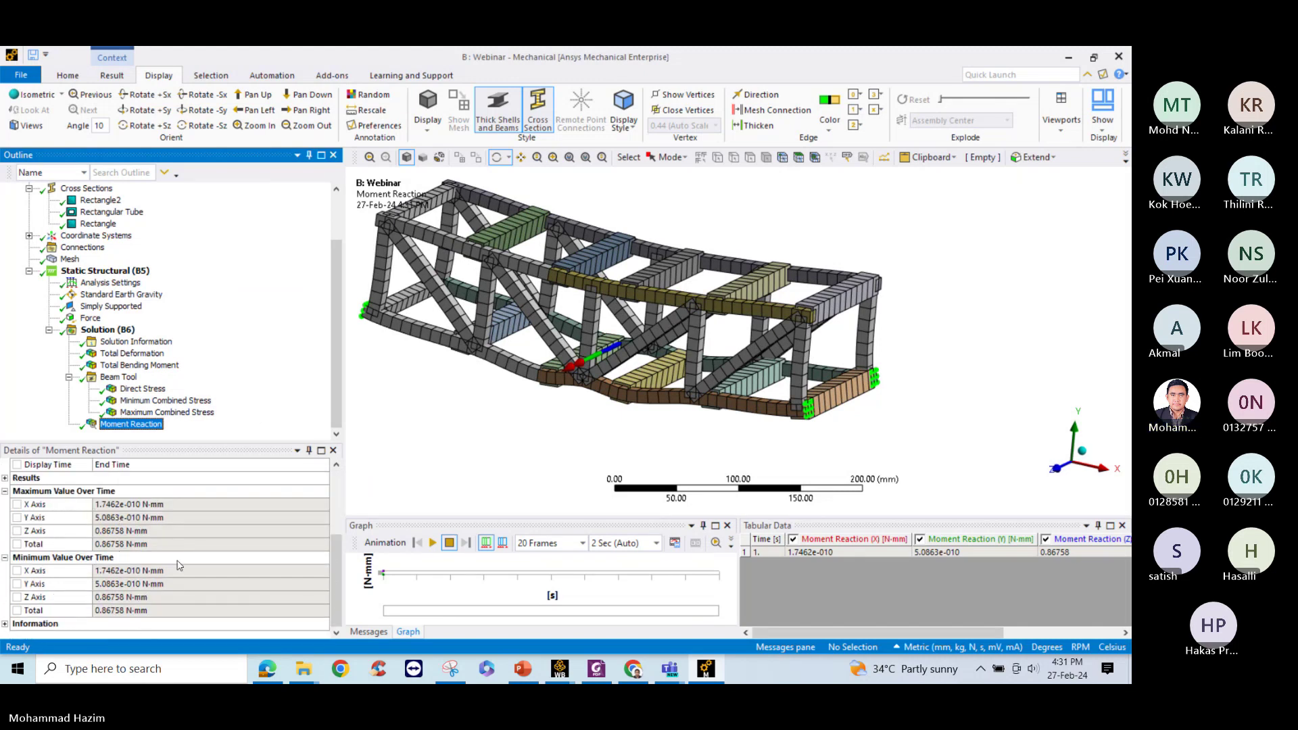
Insert a Force Reaction probe under Solution (B6) and set its boundary condition to Simply Supported
{"action": "scroll", "coordinate": [71, 527], "scroll_direction": "up", "scroll_amount": 2}
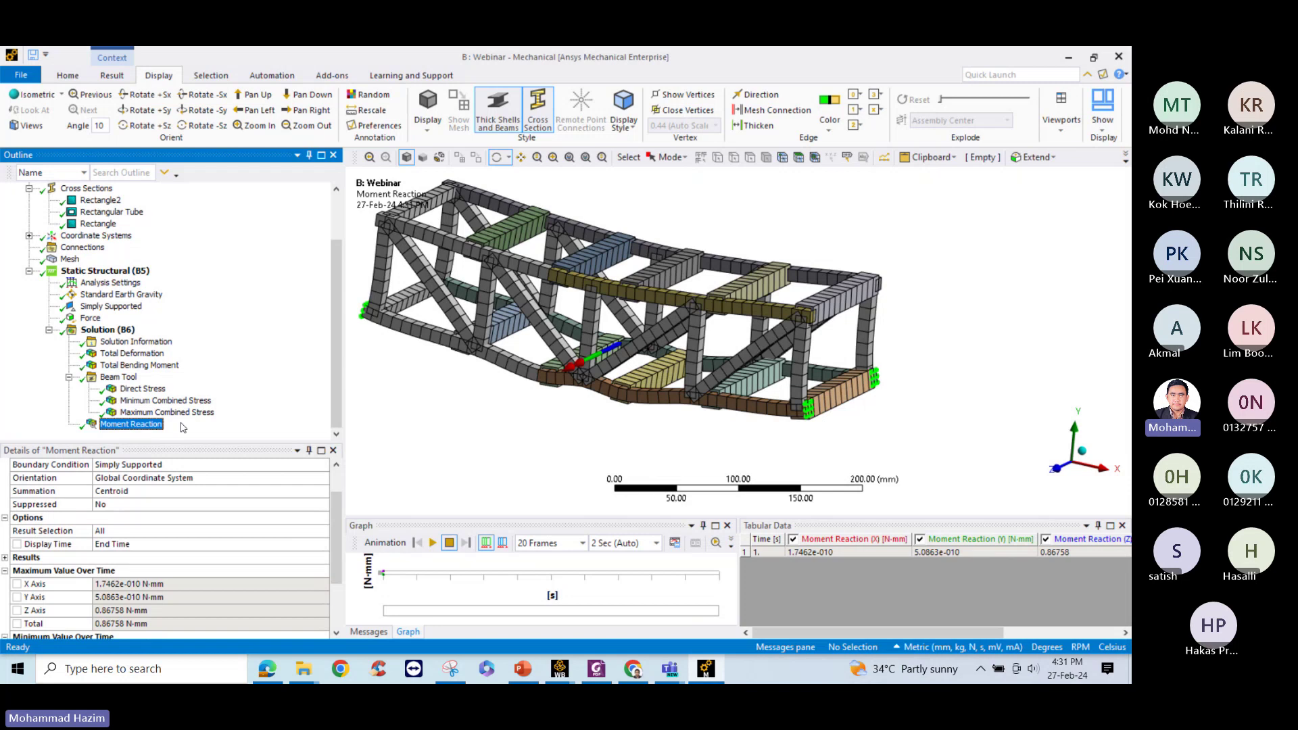
{"action": "left_click", "coordinate": [121, 331]}
{"action": "right_click", "coordinate": [121, 331]}
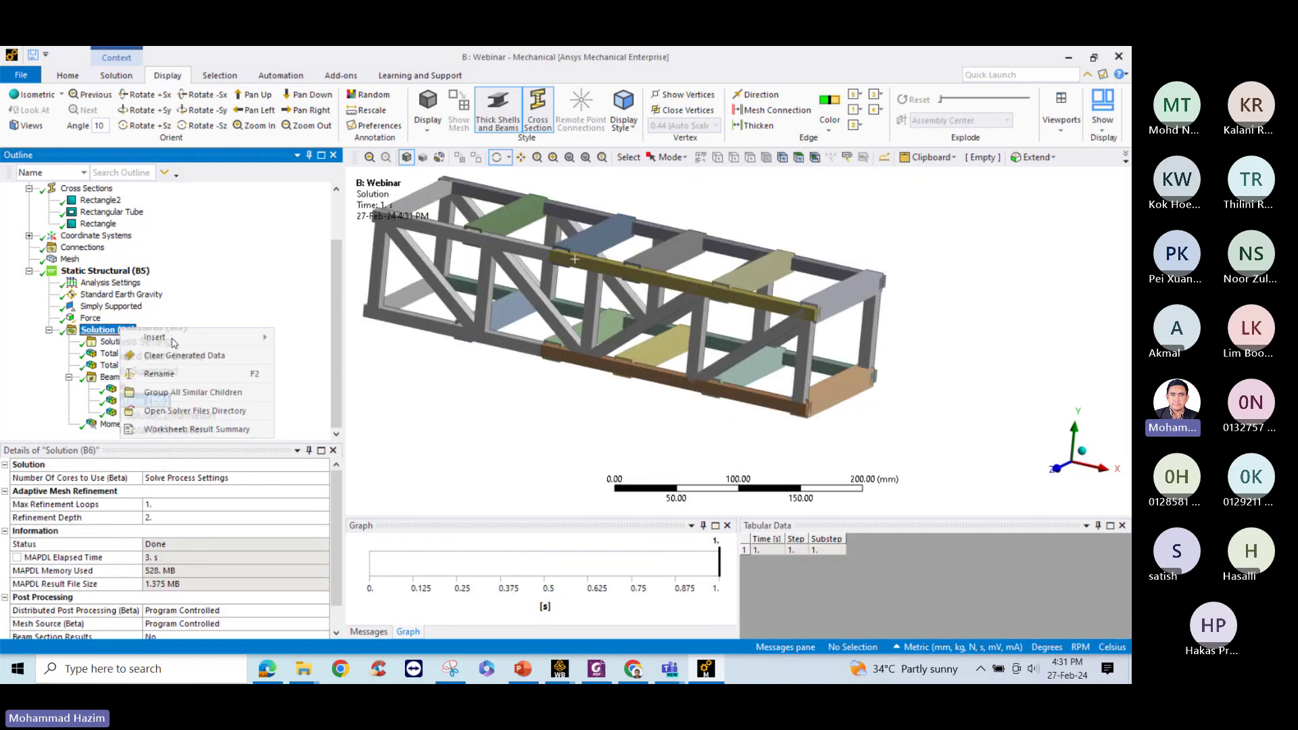
{"action": "mouse_move", "coordinate": [257, 337]}
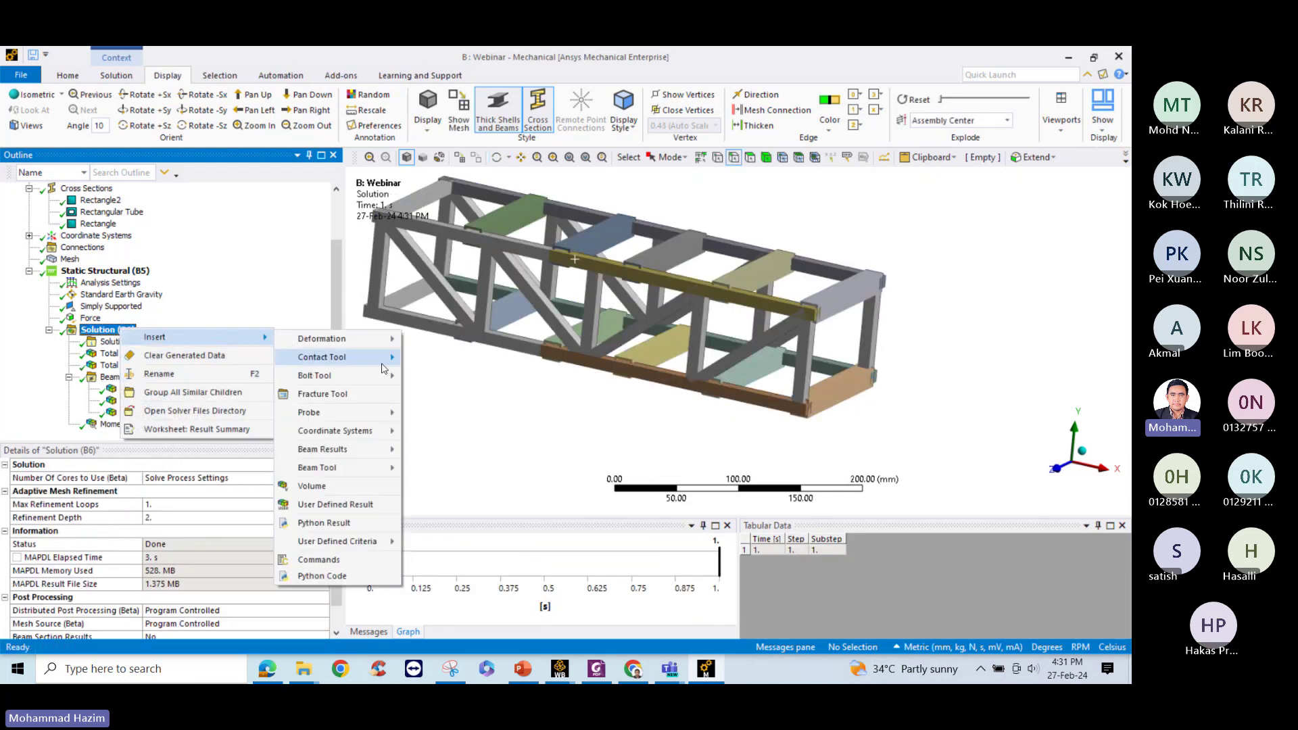
{"action": "mouse_move", "coordinate": [372, 415]}
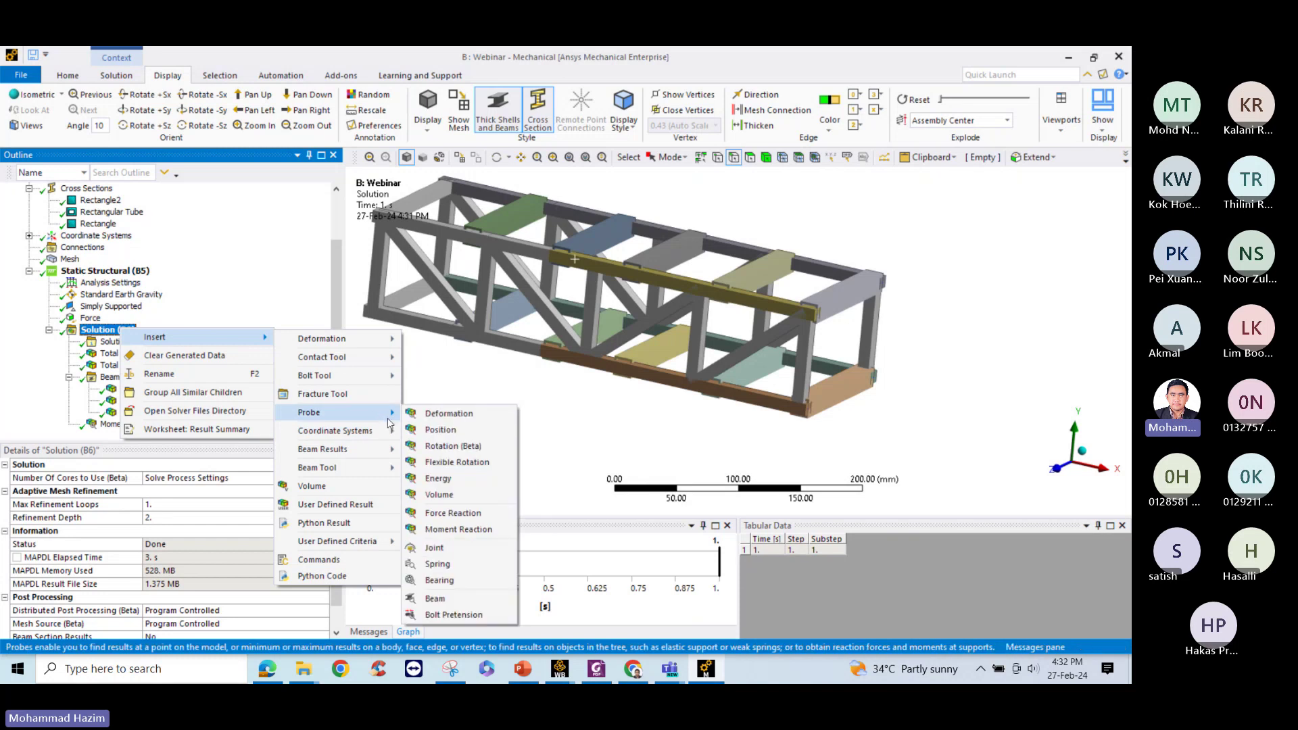
{"action": "left_click", "coordinate": [462, 513]}
{"action": "left_click", "coordinate": [203, 504]}
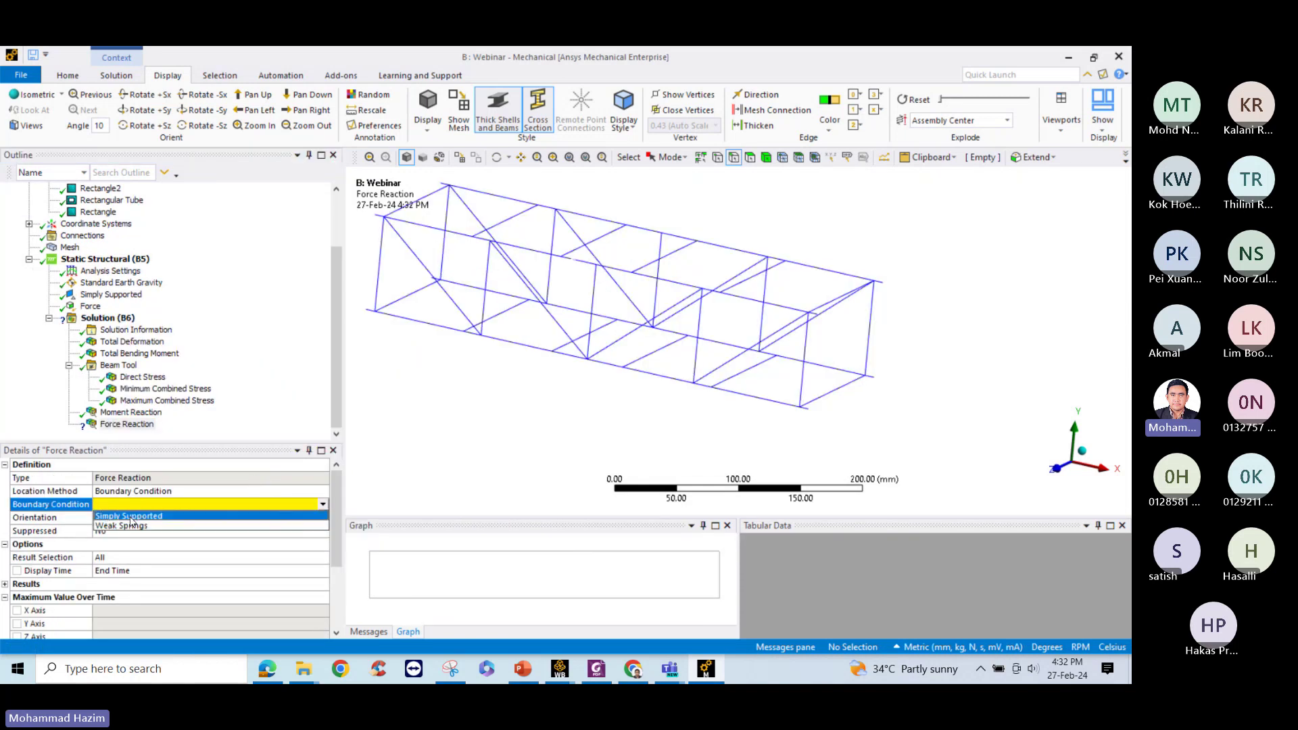
{"action": "left_click", "coordinate": [130, 517]}
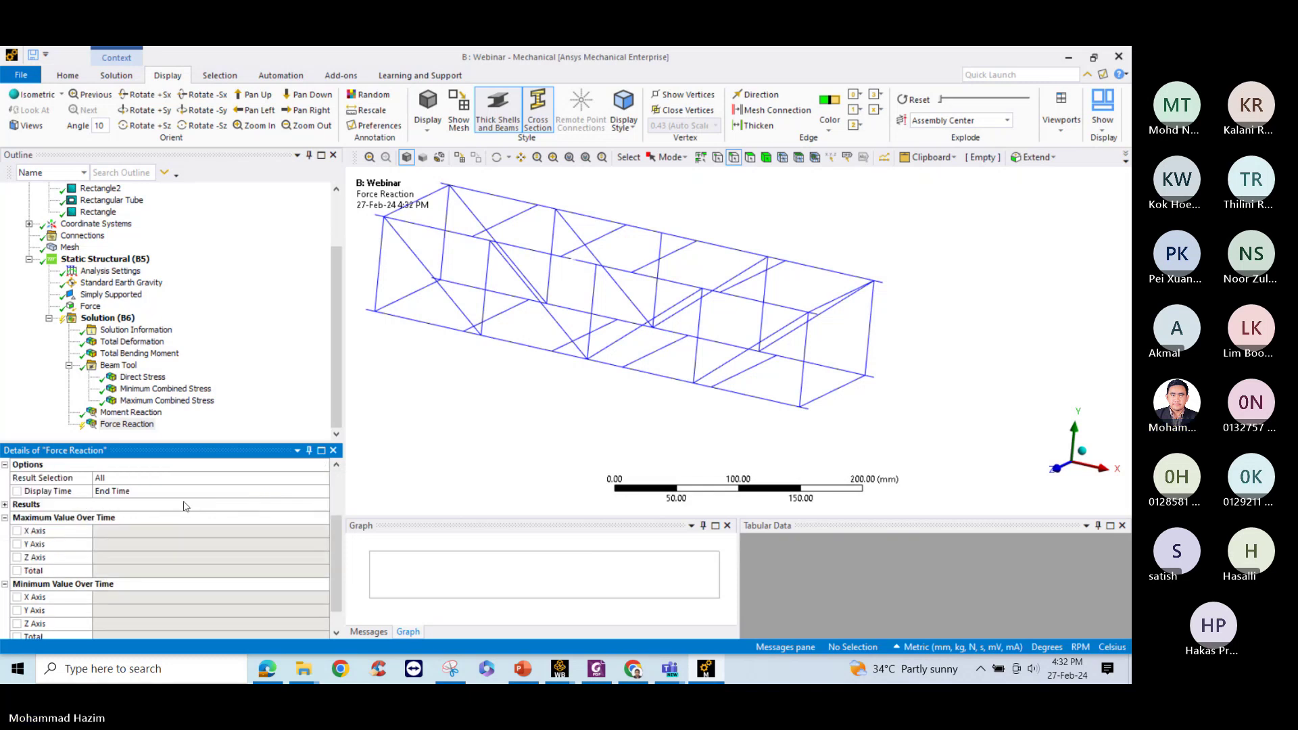
Evaluate all results and examine the Force Reaction's maximum and minimum values over time
{"action": "left_click", "coordinate": [127, 424]}
{"action": "right_click", "coordinate": [127, 428]}
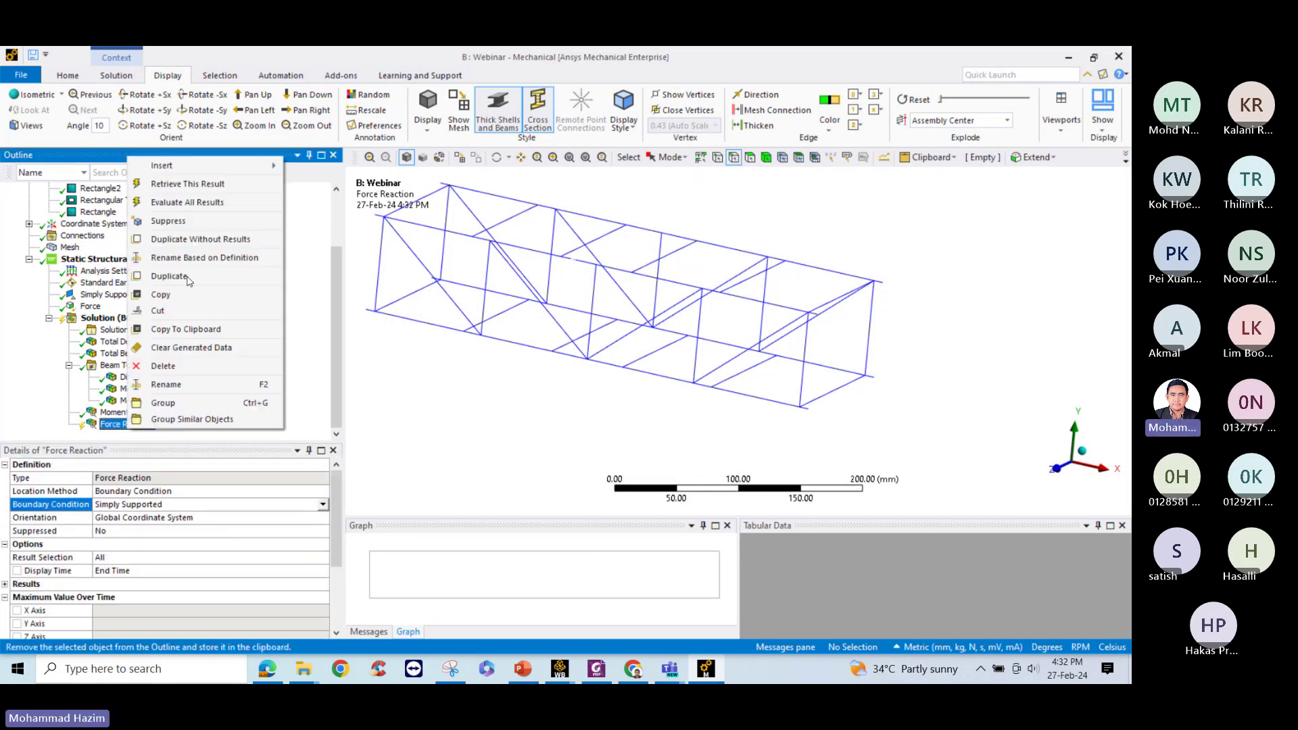
{"action": "left_click", "coordinate": [195, 202]}
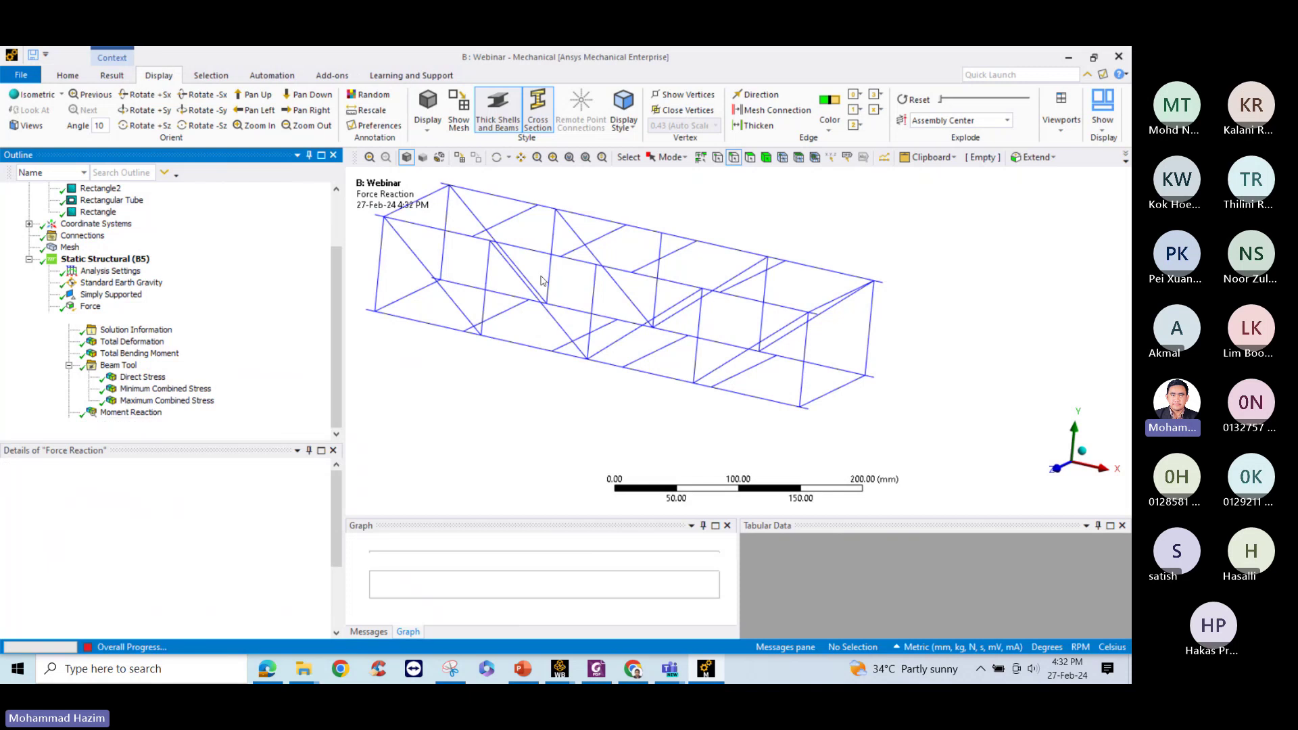
{"action": "scroll", "coordinate": [104, 545], "scroll_direction": "down", "scroll_amount": 3}
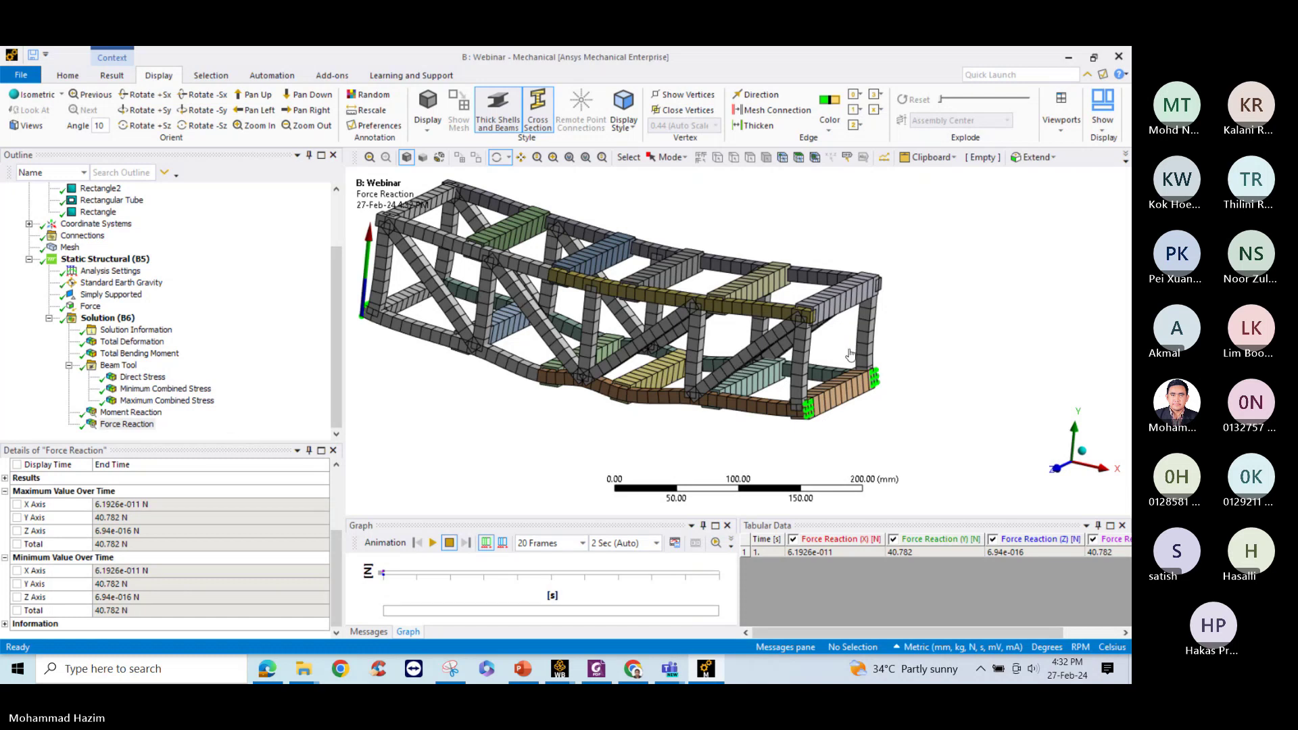
Review the Force Reaction's orientation and boundary condition settings against the supported end of the truss
{"action": "scroll", "coordinate": [150, 531], "scroll_direction": "up", "scroll_amount": 3}
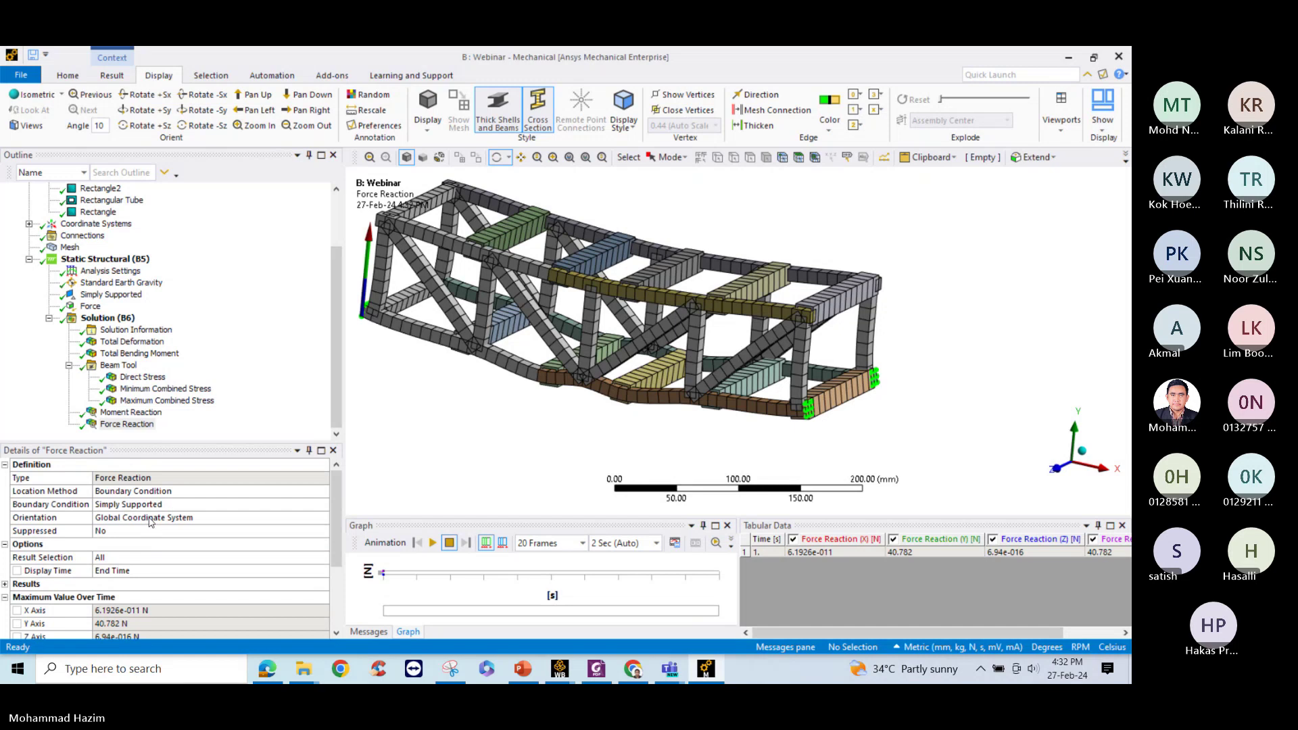
{"action": "left_click", "coordinate": [155, 518]}
{"action": "left_click", "coordinate": [139, 503]}
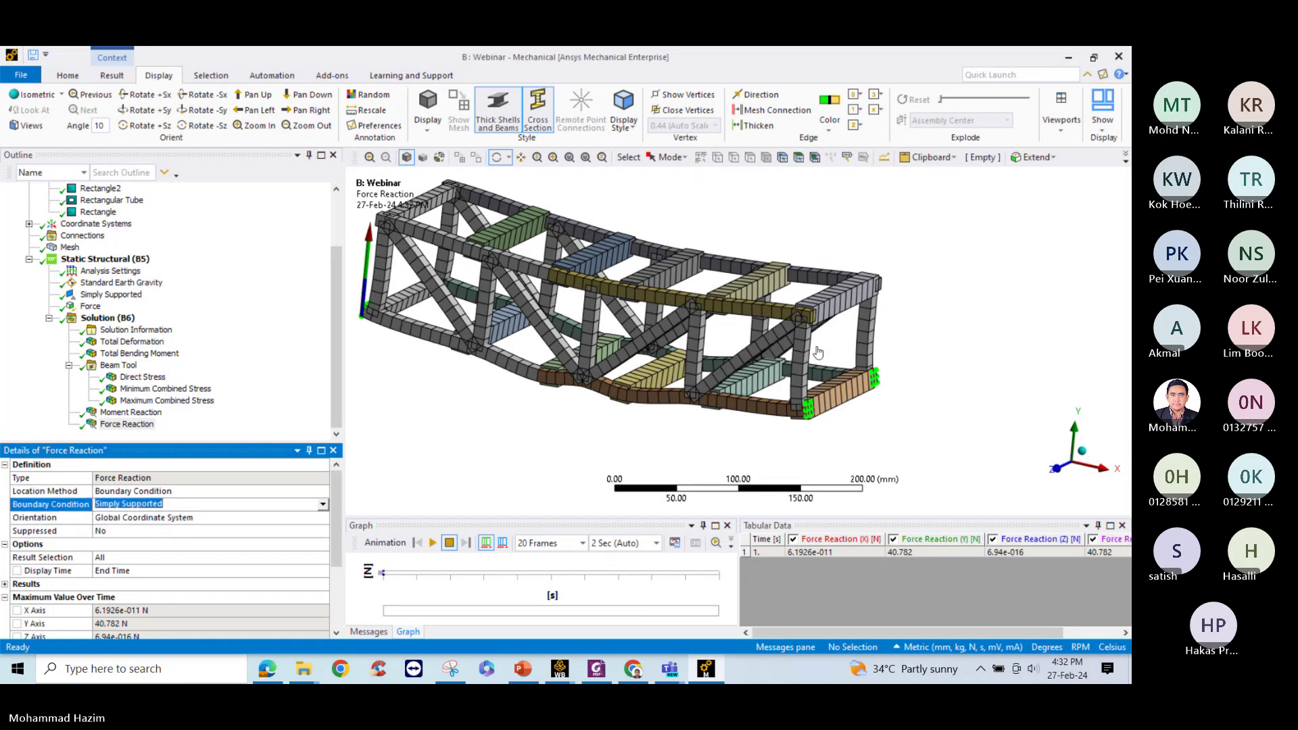
{"action": "left_click", "coordinate": [838, 346]}
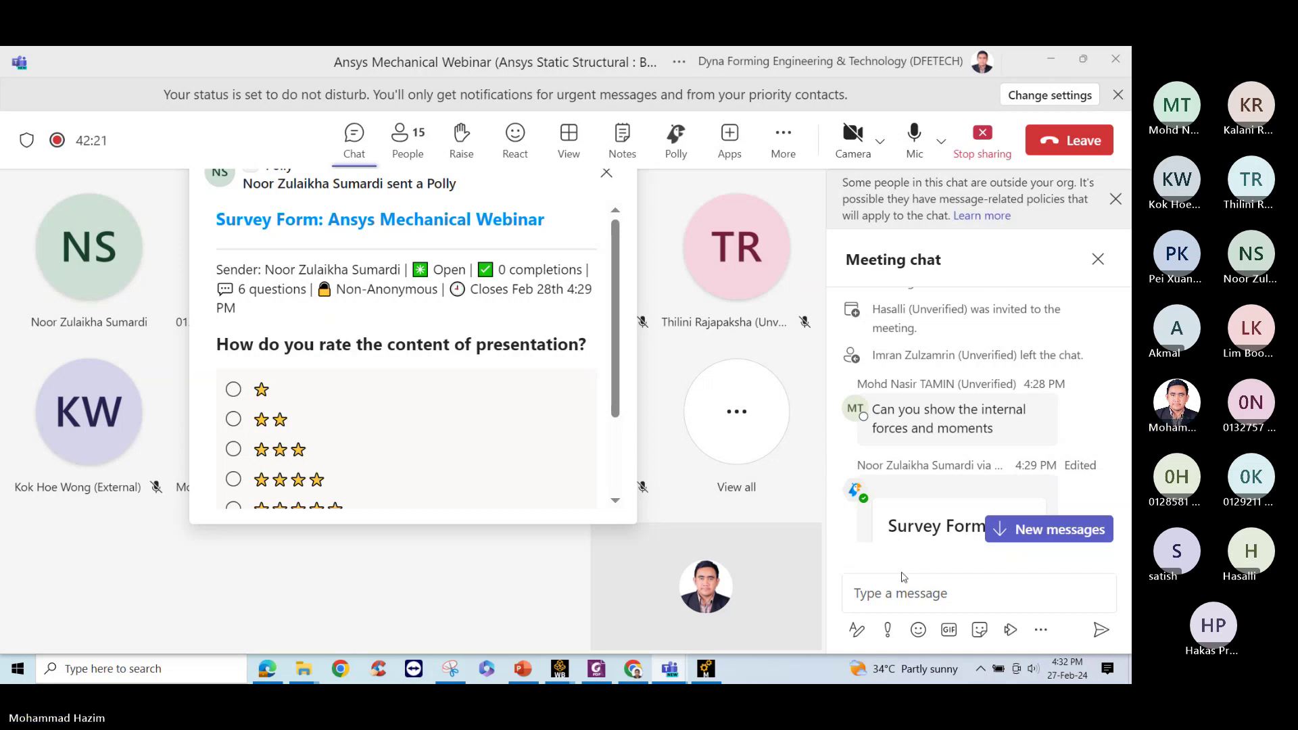
Check the meeting chat in Microsoft Teams, then return to Ansys Mechanical
{"action": "left_click", "coordinate": [929, 599]}
{"action": "left_click", "coordinate": [705, 669]}
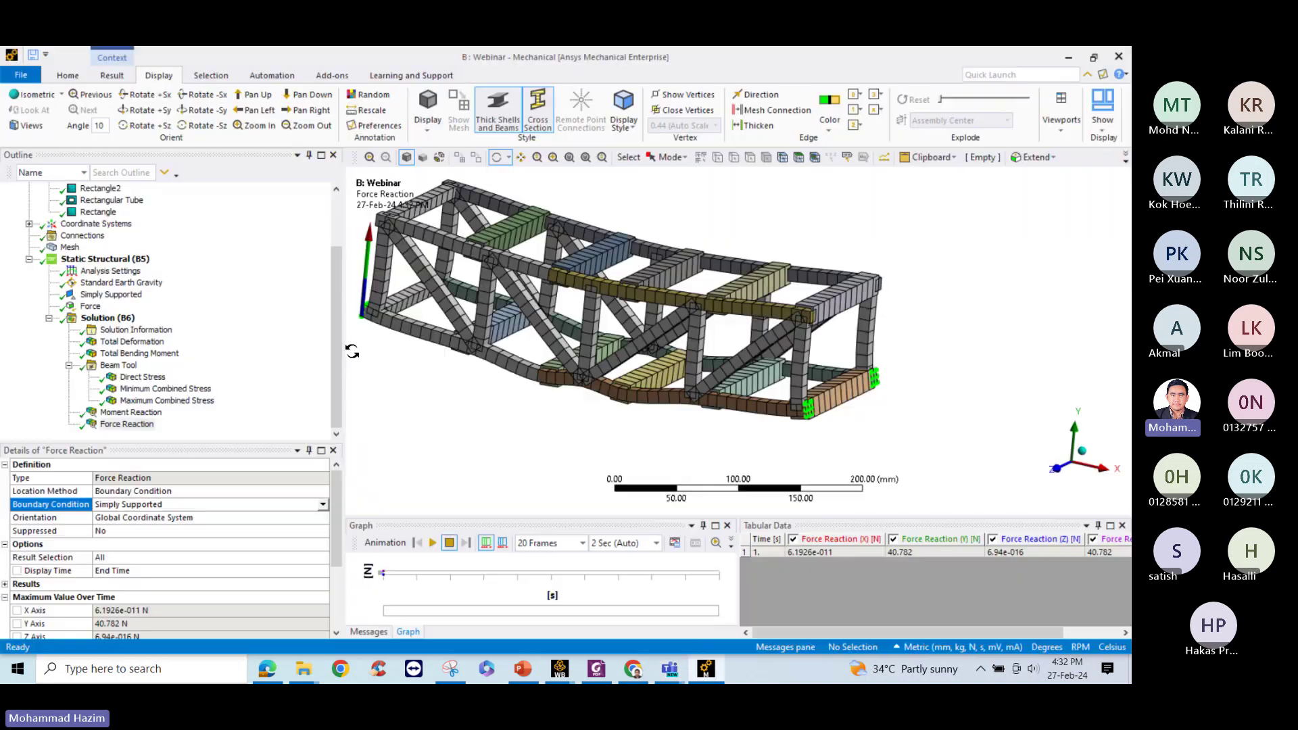
Examine the result types that can be inserted under Solution (B6), including Bolt Tool, Probe, Python Result and Commands
{"action": "right_click", "coordinate": [111, 319]}
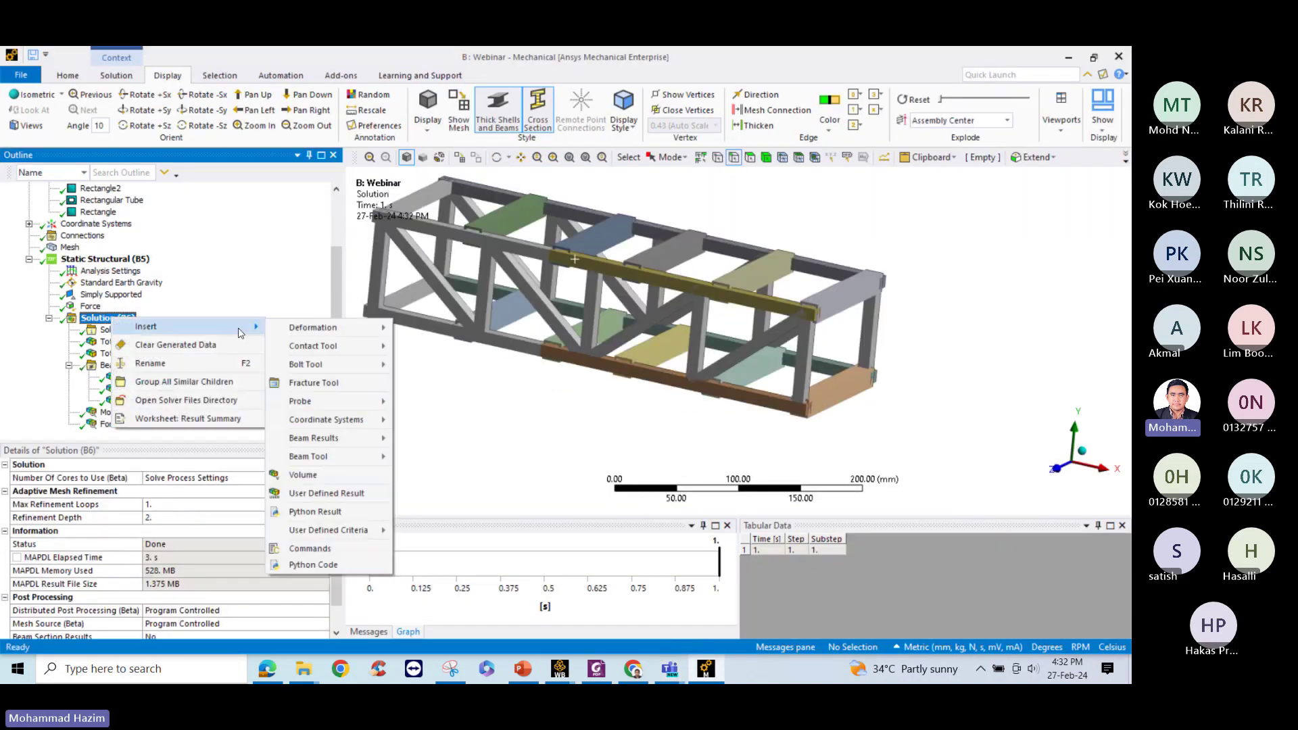
{"action": "mouse_move", "coordinate": [333, 352]}
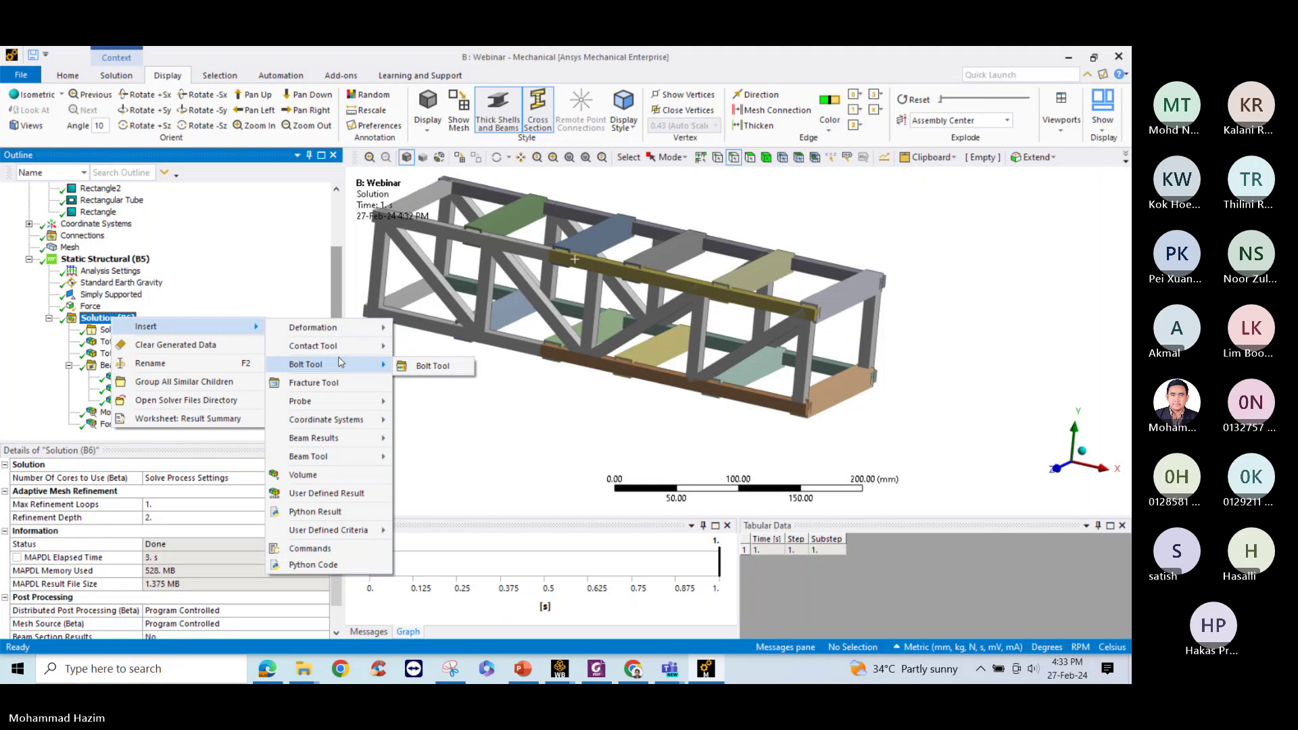
{"action": "mouse_move", "coordinate": [349, 408]}
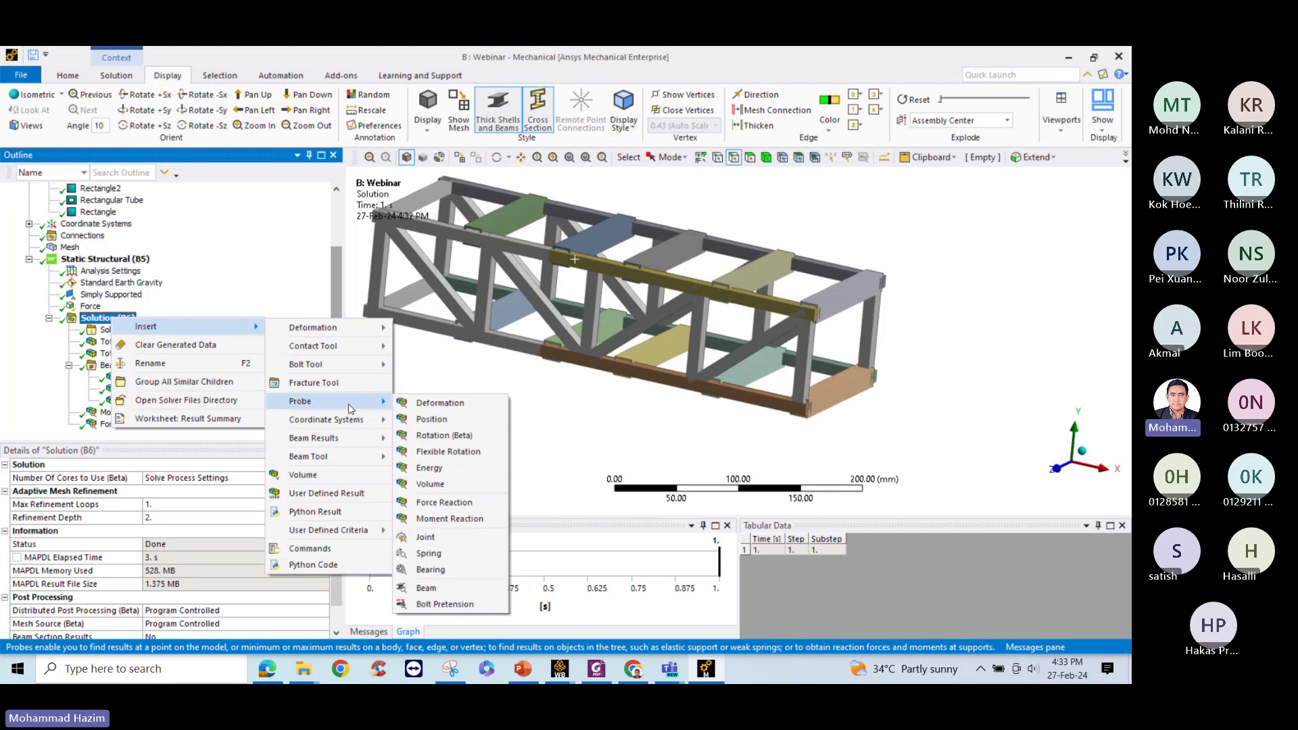
{"action": "mouse_move", "coordinate": [357, 439]}
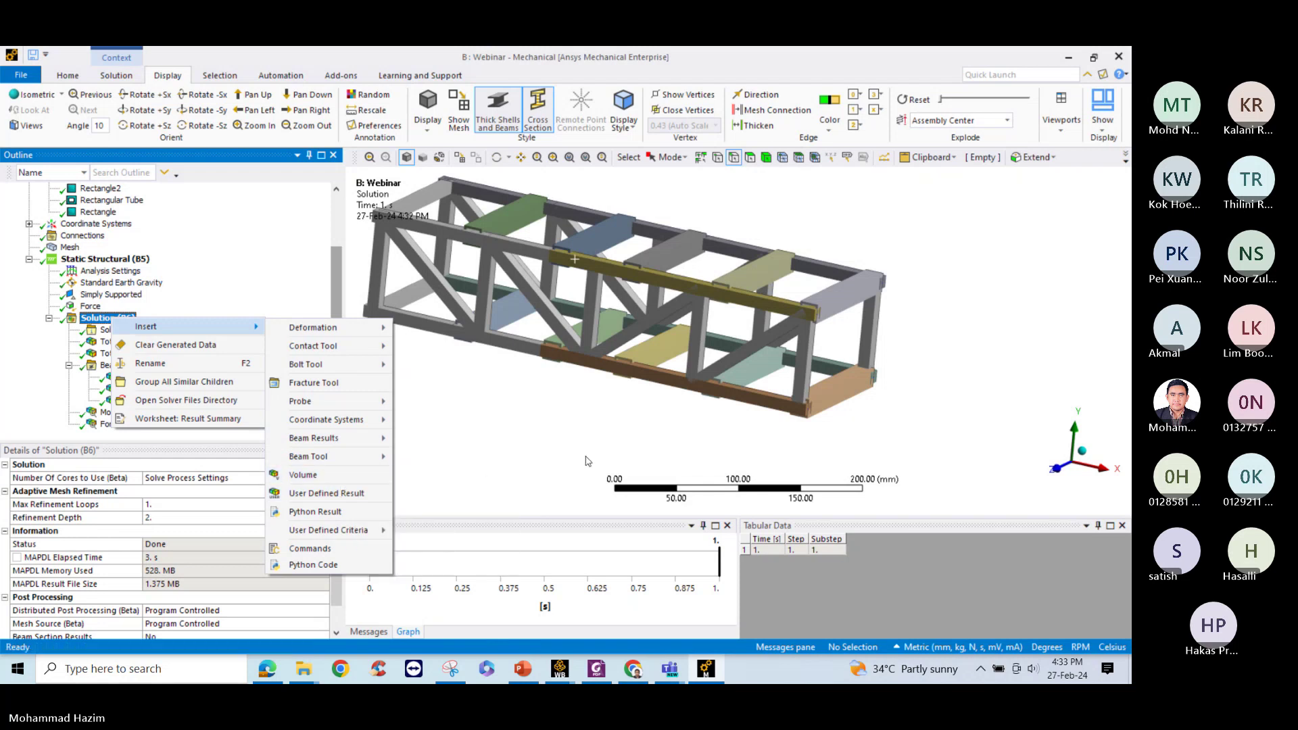
{"action": "left_click", "coordinate": [549, 471]}
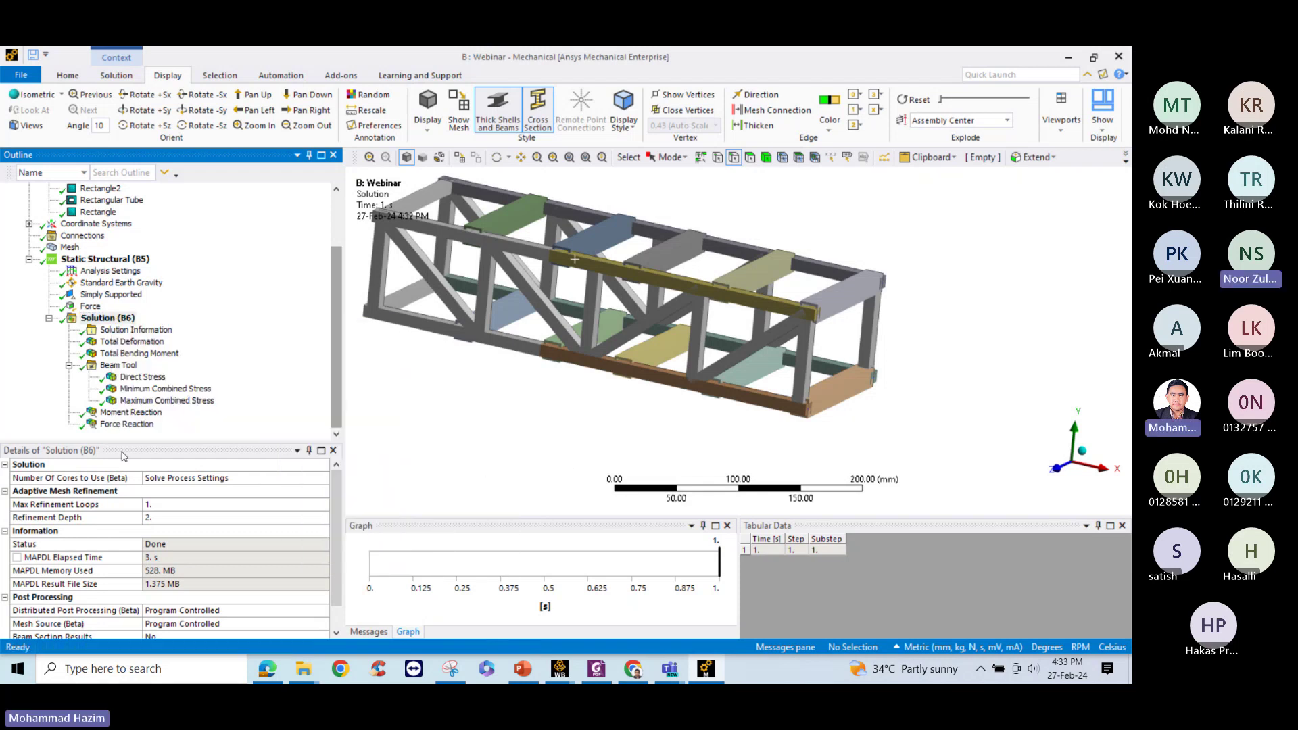
{"action": "right_click", "coordinate": [125, 325]}
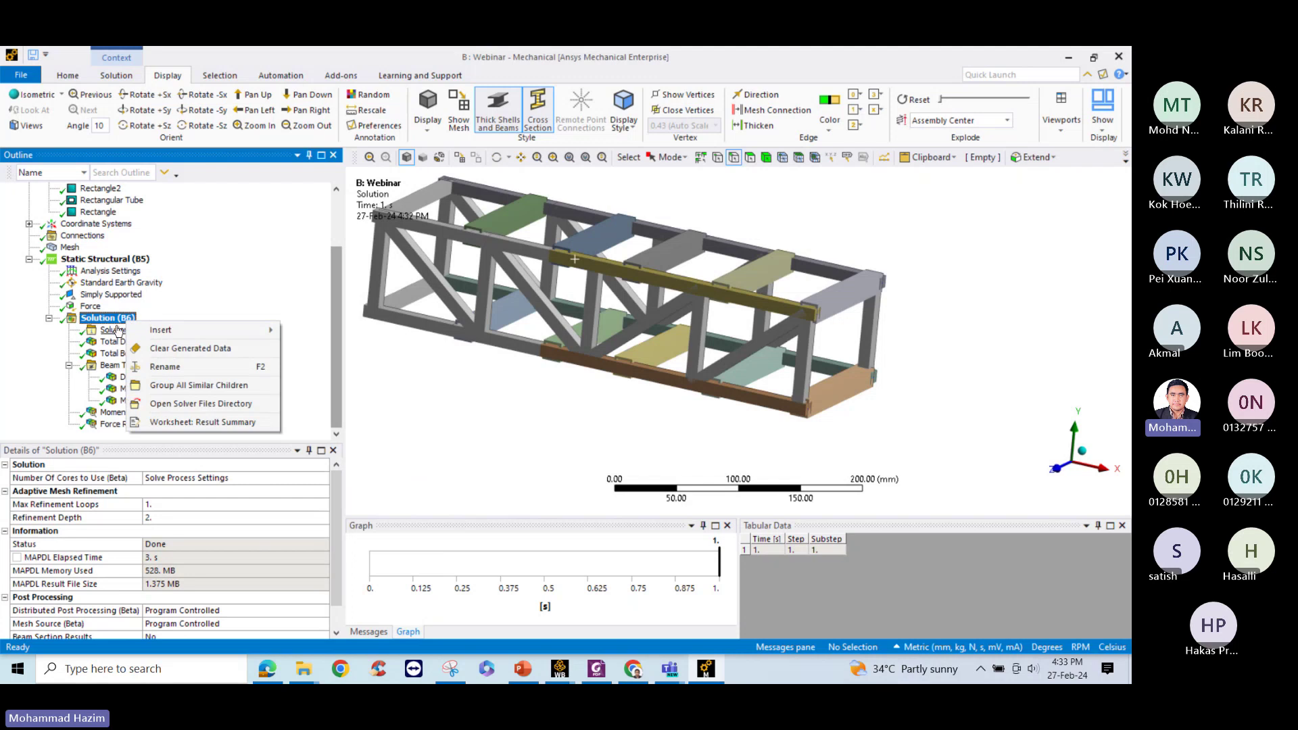
{"action": "key", "text": "Escape"}
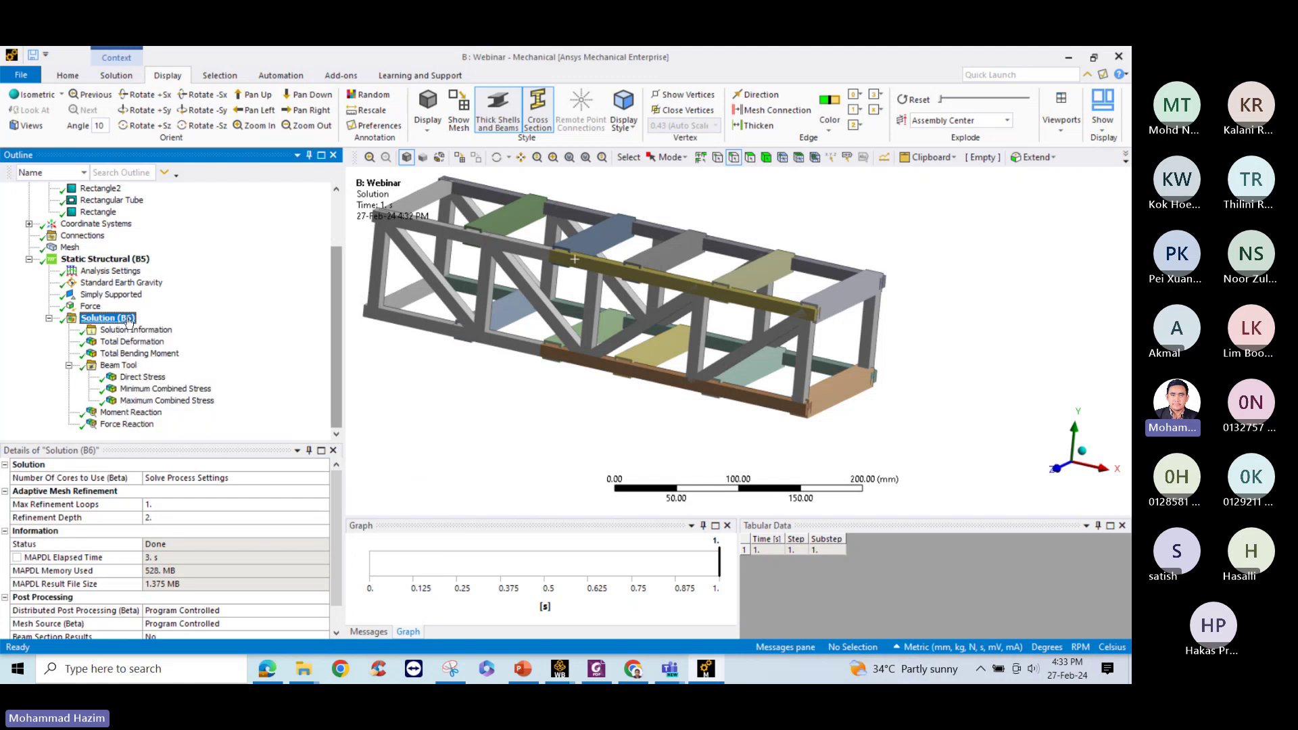
{"action": "right_click", "coordinate": [128, 319]}
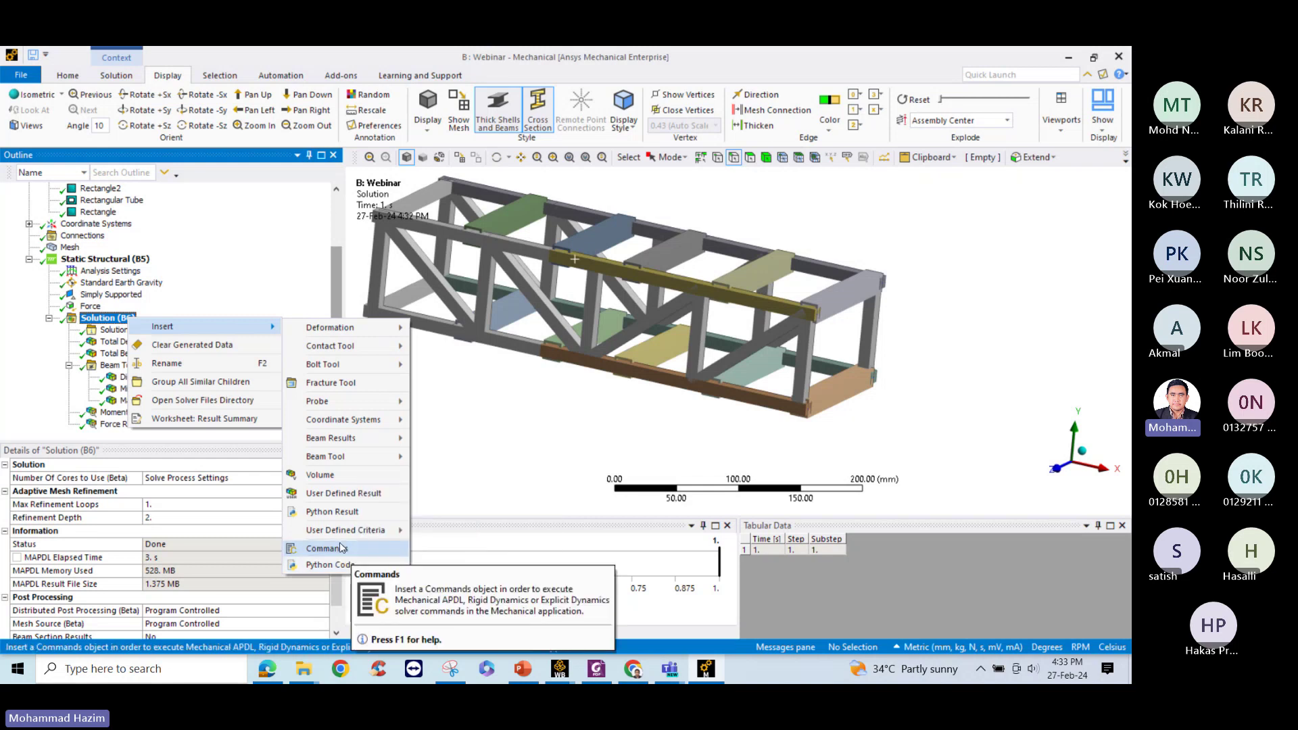
{"action": "mouse_move", "coordinate": [354, 534]}
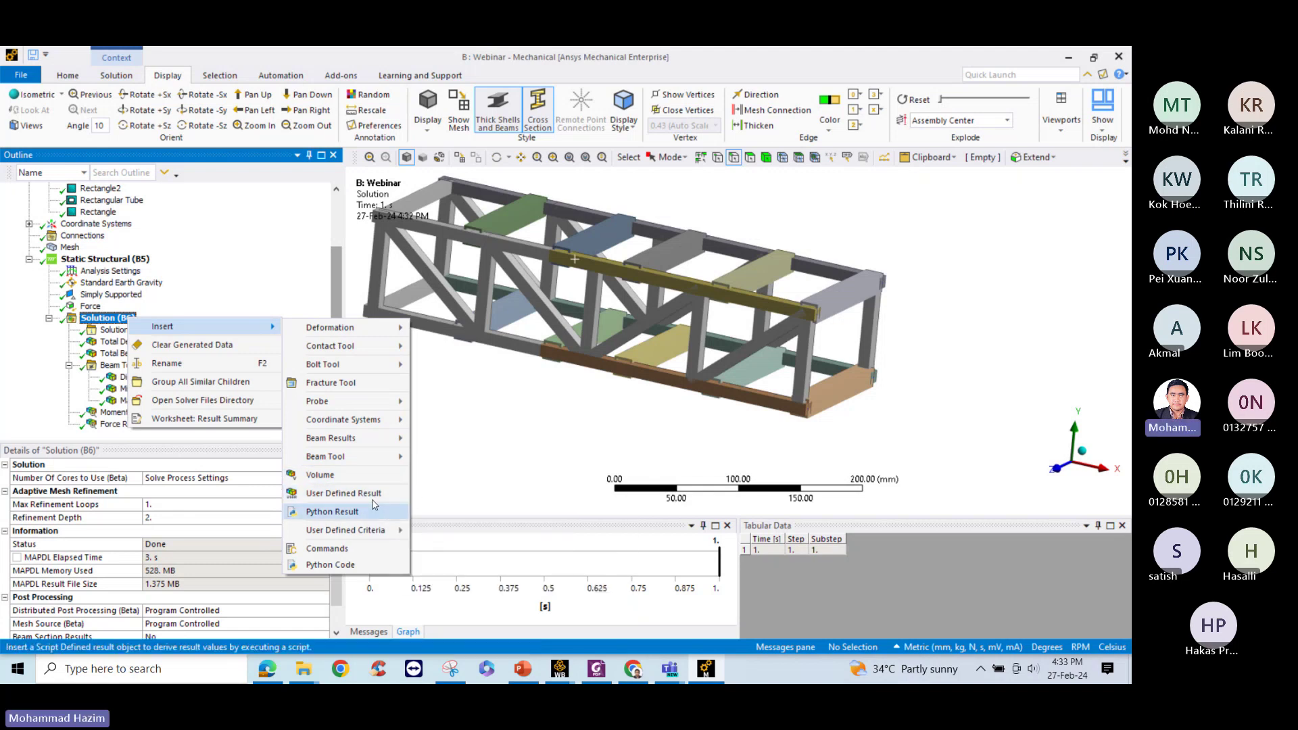
{"action": "left_click", "coordinate": [509, 427]}
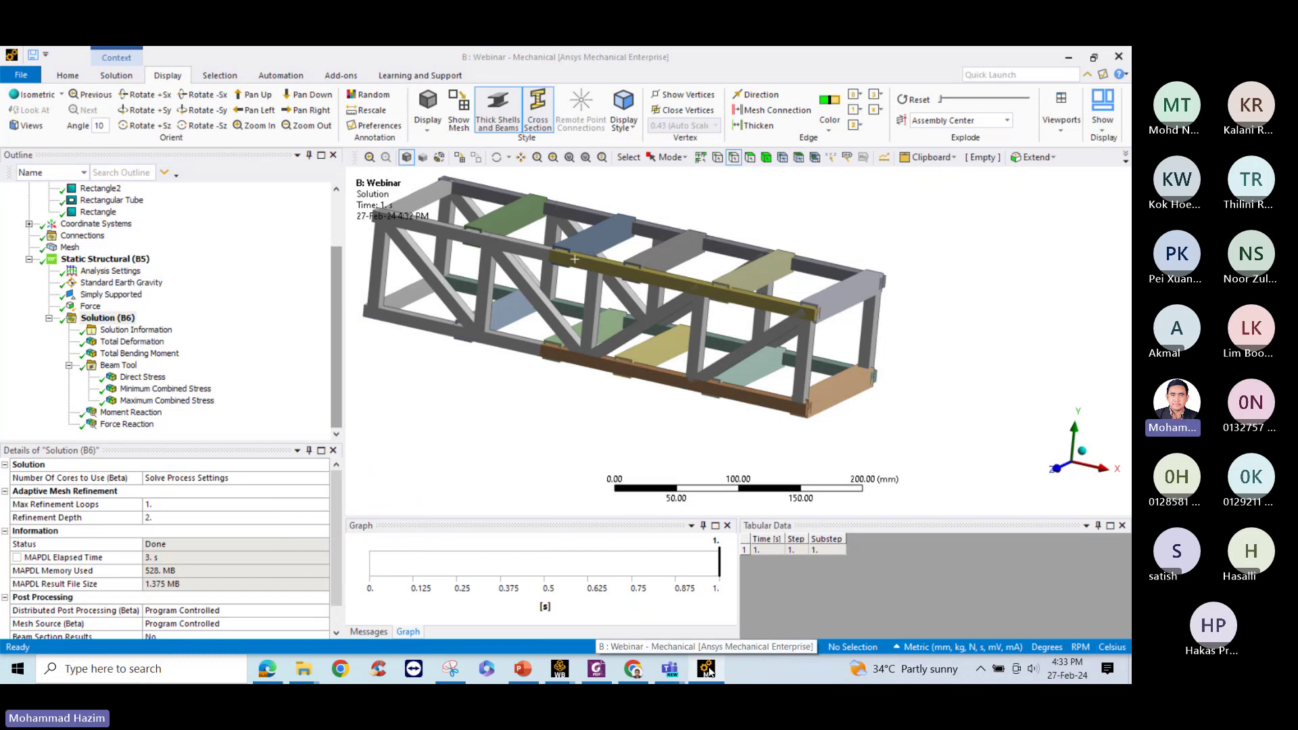
Switch to the Microsoft Teams meeting, close the meeting chat and stop sharing the screen
{"action": "left_click", "coordinate": [707, 669]}
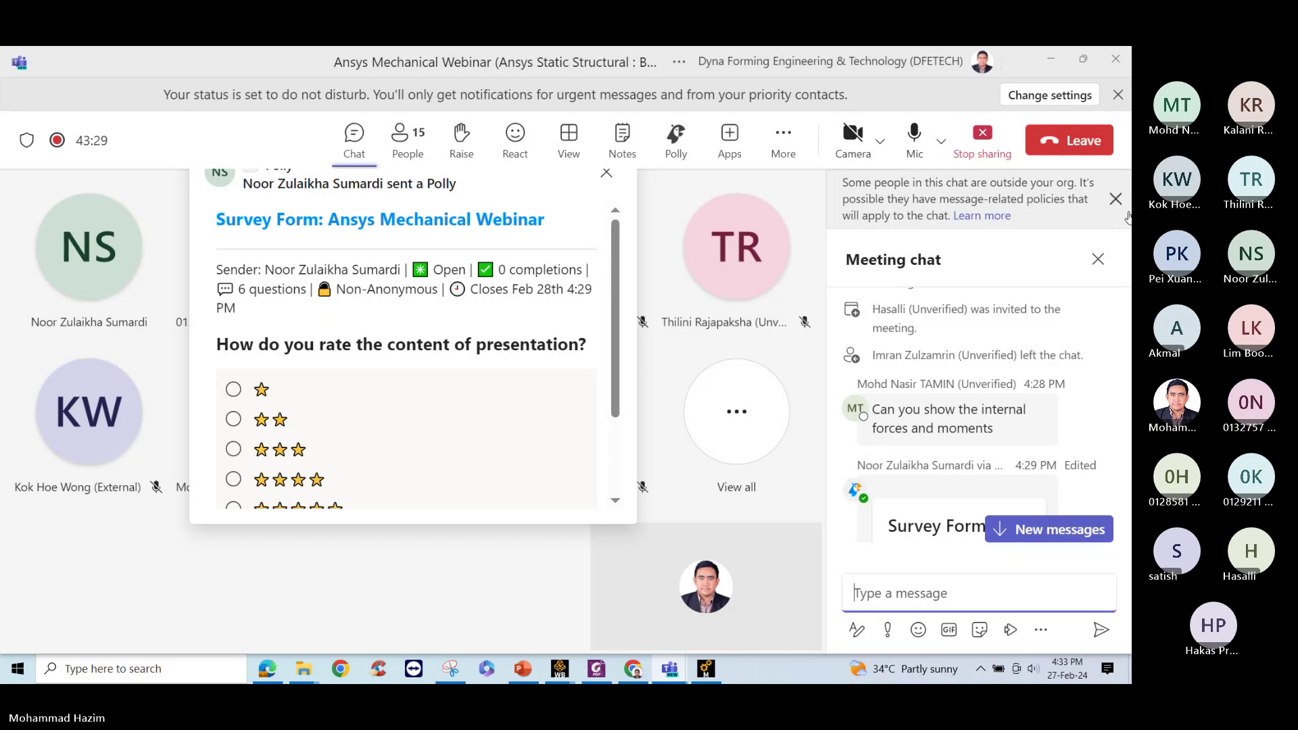
{"action": "left_click", "coordinate": [1098, 259]}
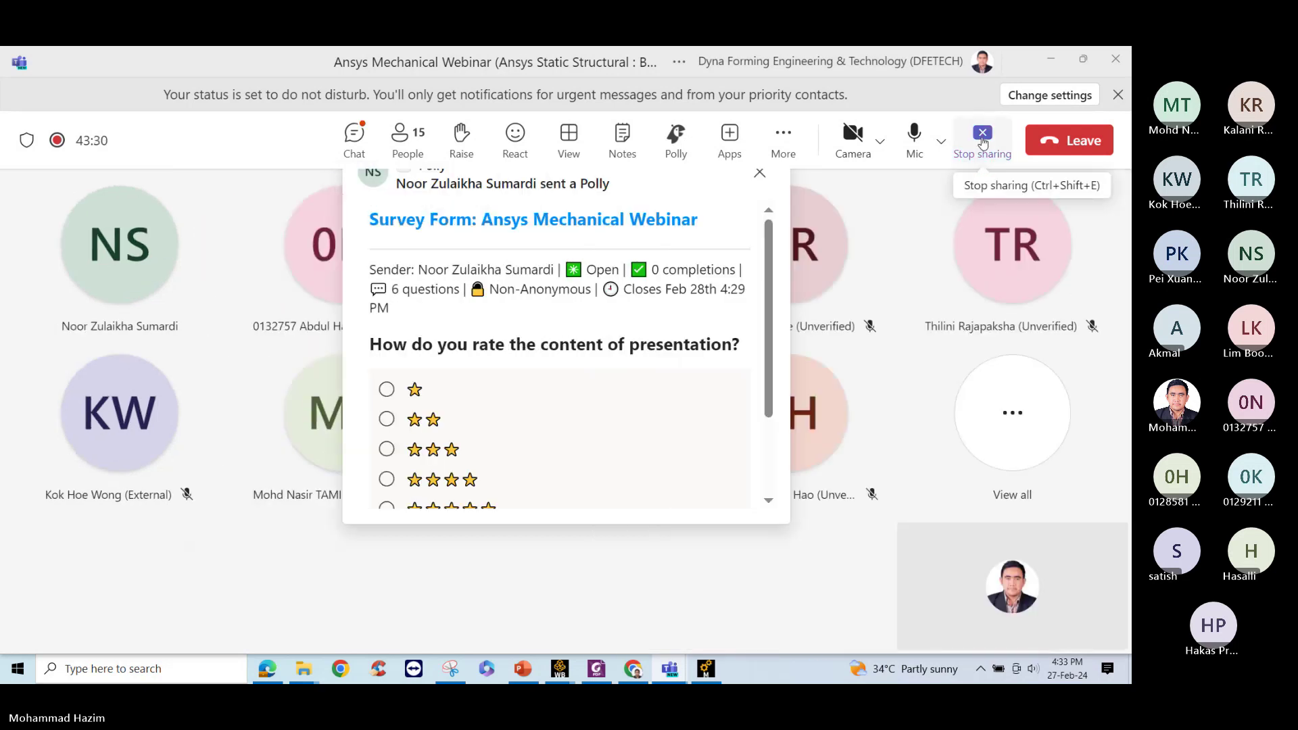
{"action": "left_click", "coordinate": [982, 143]}
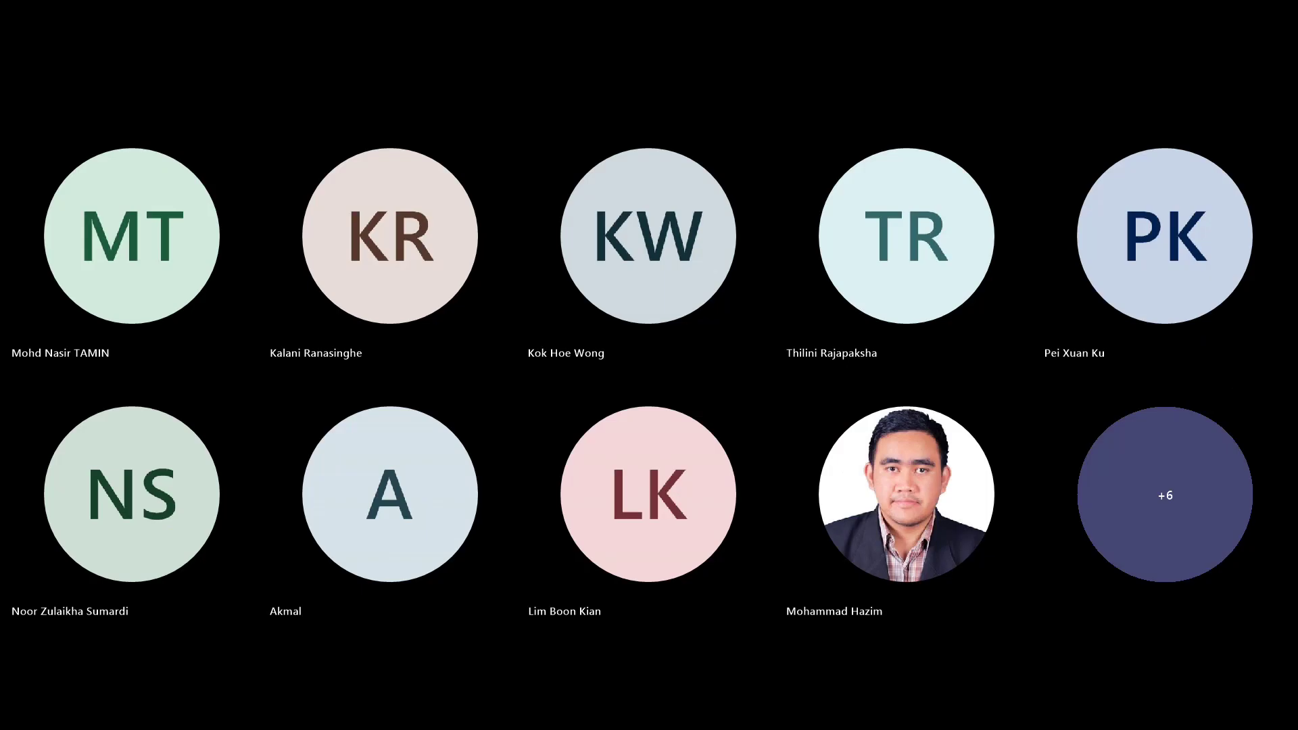